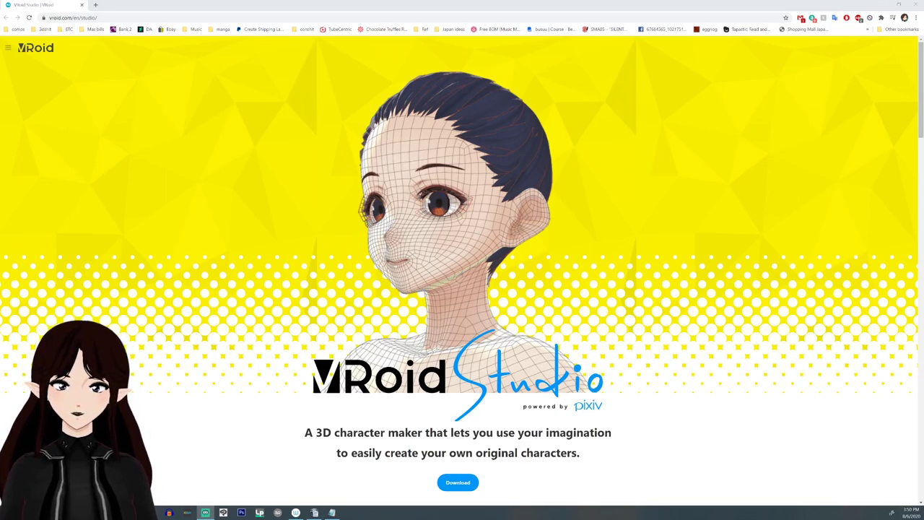
# Download the Windows (64-bit) version of VRoid Studio Beta v0.11.1 from its website.
pyautogui.scroll(-2, 461, 264)
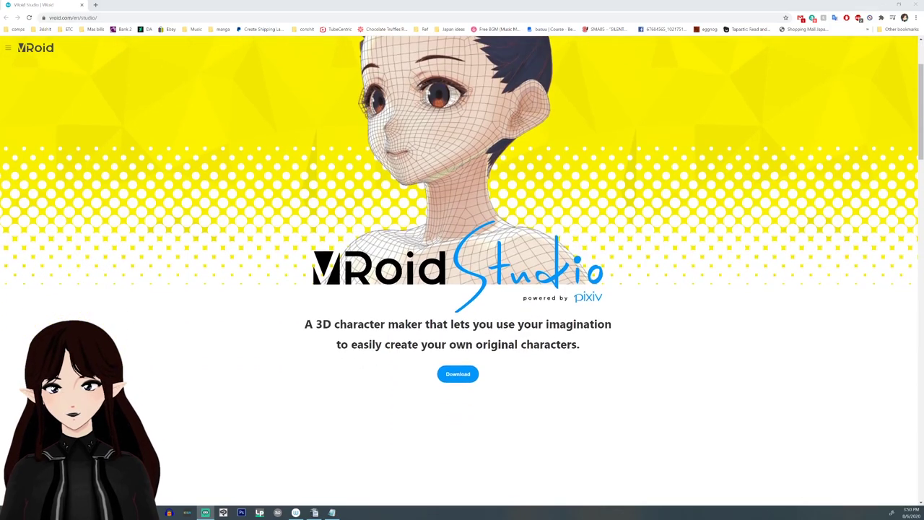
pyautogui.scroll(-8, 462, 264)
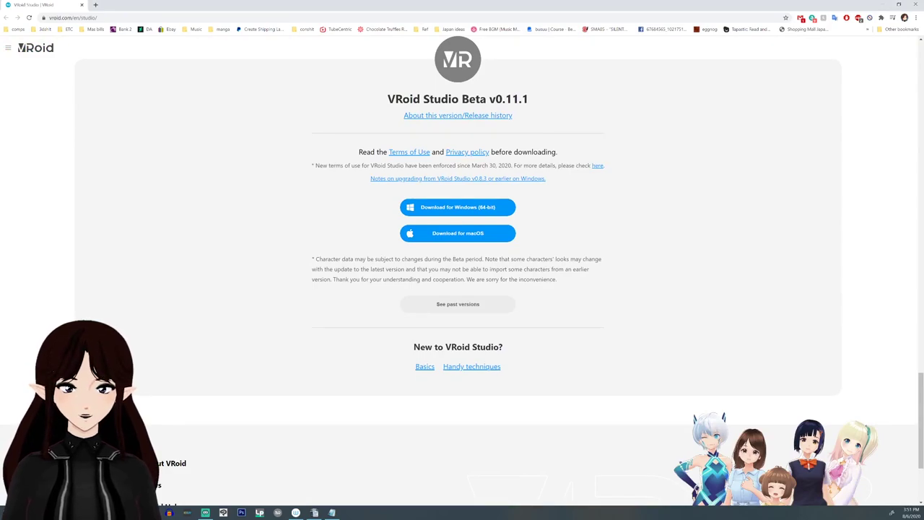
pyautogui.click(458, 207)
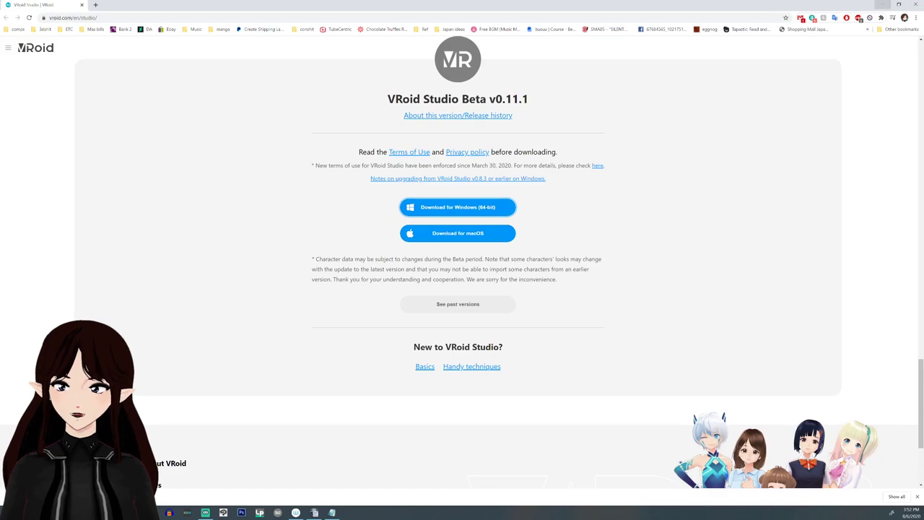
# Open the downloaded VRoidStudio-v0.11.1-win.zip on the desktop and extract its folder to the desktop.
pyautogui.click(882, 4)
pyautogui.click(424, 265)
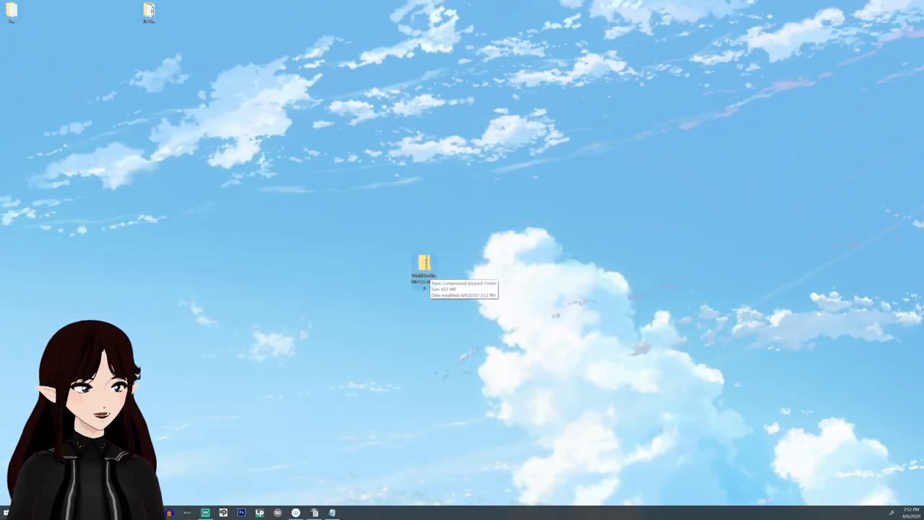
pyautogui.doubleClick(426, 265)
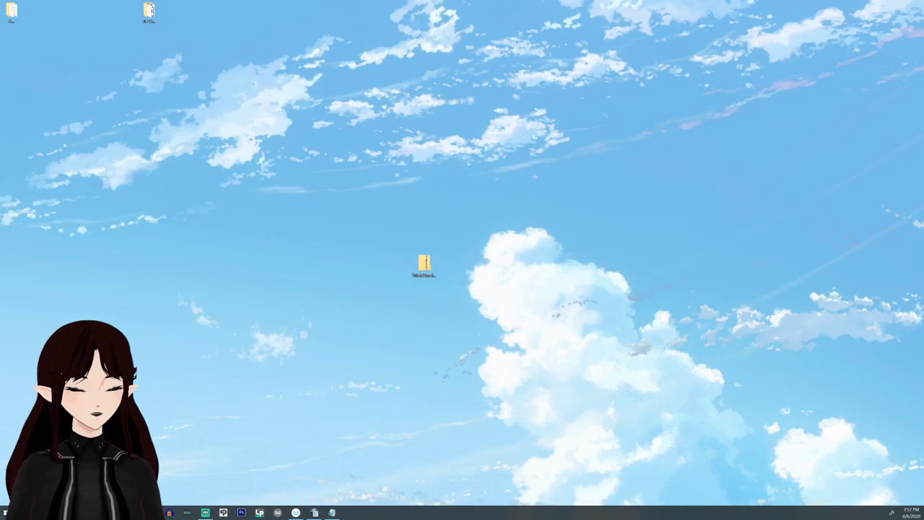
pyautogui.moveTo(54, 204); pyautogui.dragTo(464, 120)
pyautogui.moveTo(348, 197); pyautogui.dragTo(163, 204)
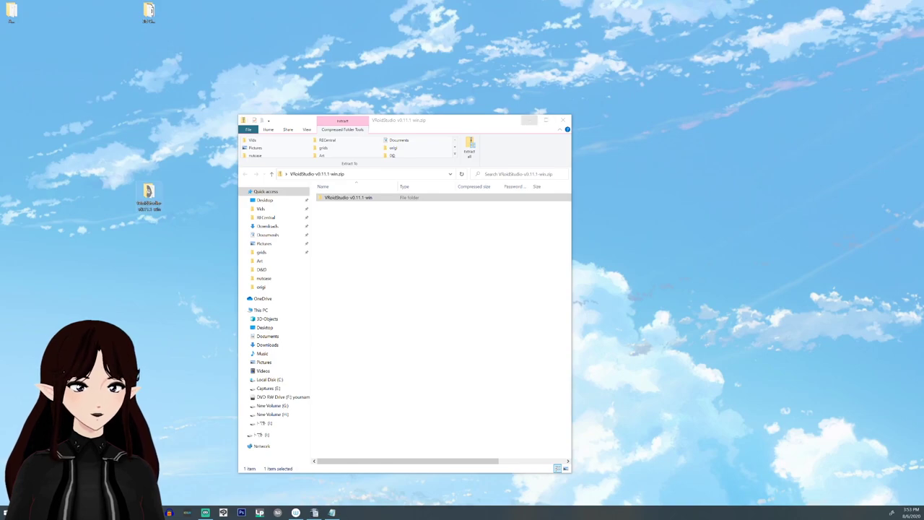
pyautogui.click(563, 120)
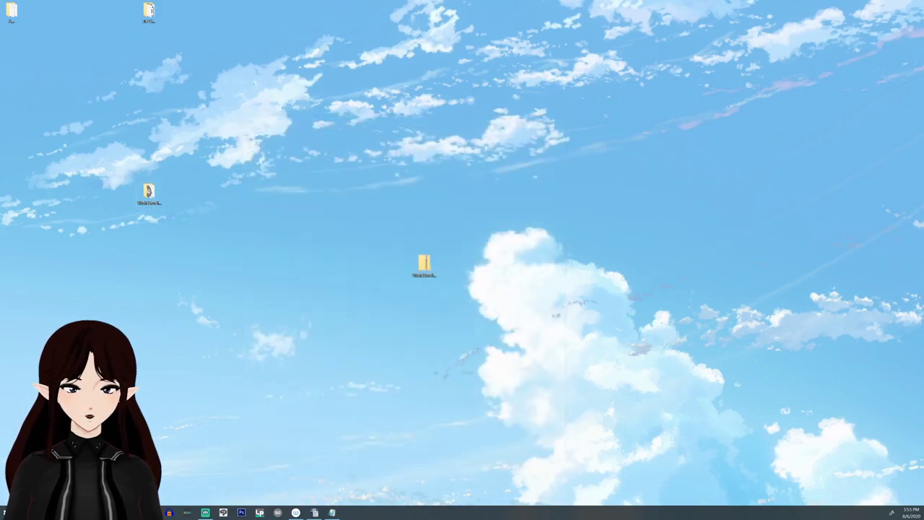
# Launch VRoidStudio.exe from the extracted folder in a maximized window and create a new avatar.
pyautogui.doubleClick(146, 192)
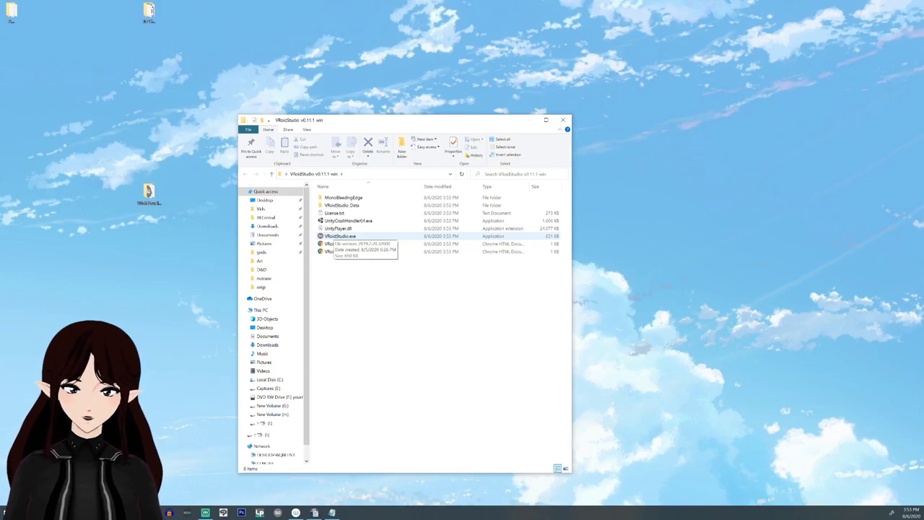
pyautogui.click(340, 236)
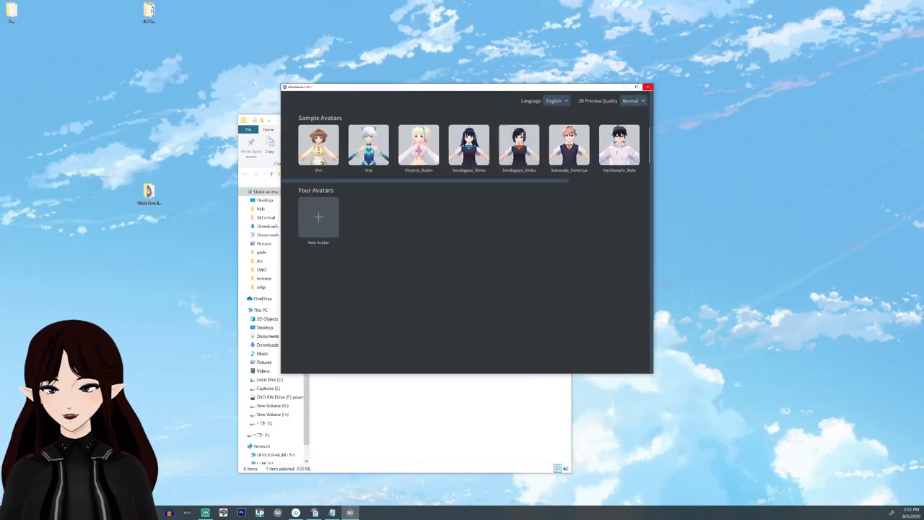
pyautogui.click(636, 86)
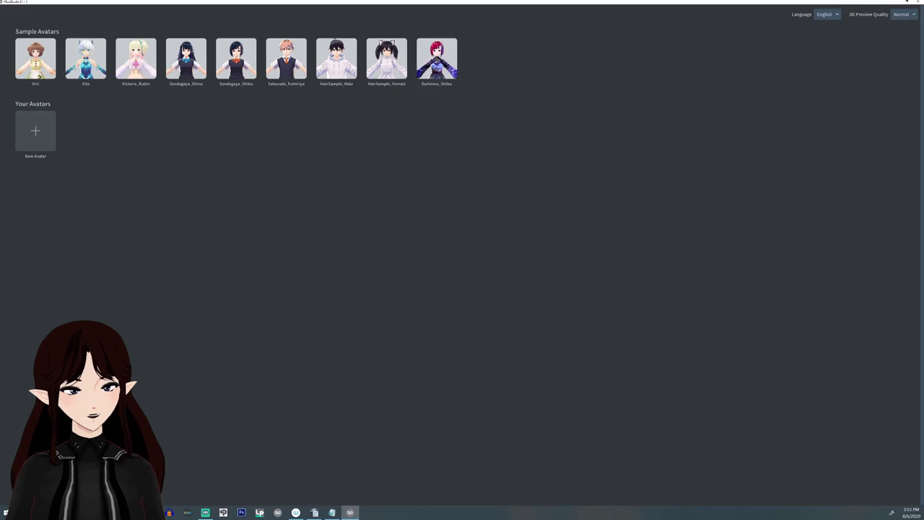
pyautogui.click(36, 131)
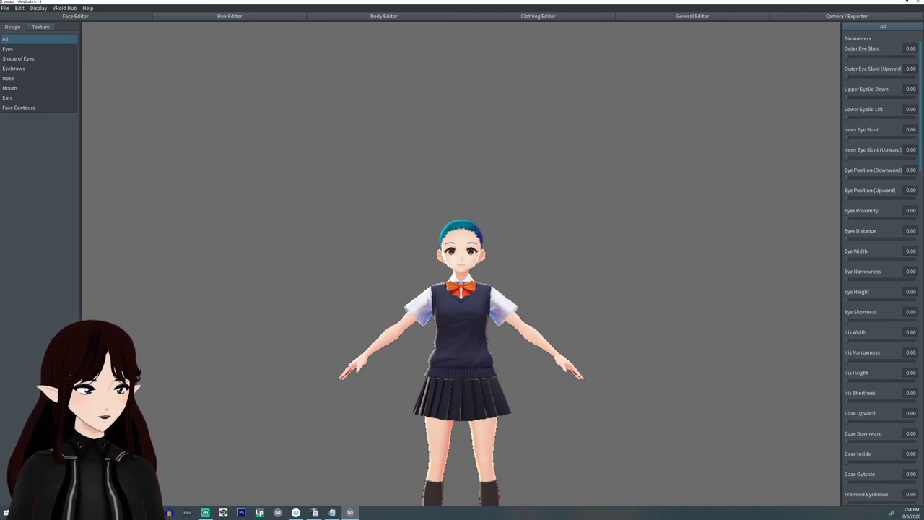
# Examine the new avatar's full body and face up close, and look through the complete list of face parameters.
pyautogui.moveTo(460, 324); pyautogui.dragTo(479, 240, button='middle')
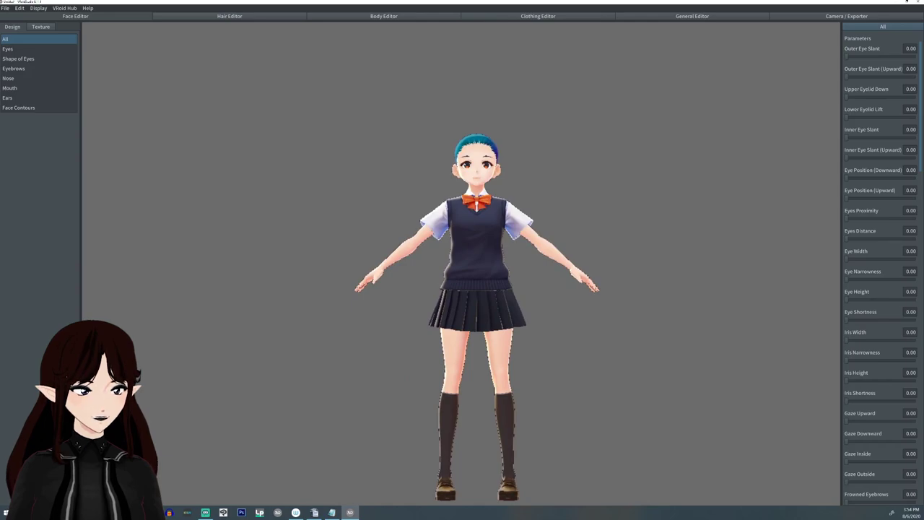
pyautogui.moveTo(477, 260)
pyautogui.mouseDown(button='right')
pyautogui.moveTo(296, 263)
pyautogui.moveTo(304, 340)
pyautogui.moveTo(325, 267)
pyautogui.moveTo(390, 181)
pyautogui.moveTo(482, 262)
pyautogui.mouseUp(button='right')
pyautogui.moveTo(477, 260); pyautogui.dragTo(466, 237, button='middle')
pyautogui.scroll(5, 461, 261)
pyautogui.scroll(-5, 461, 262)
pyautogui.scroll(2, 461, 261)
pyautogui.scroll(-1, 460, 262)
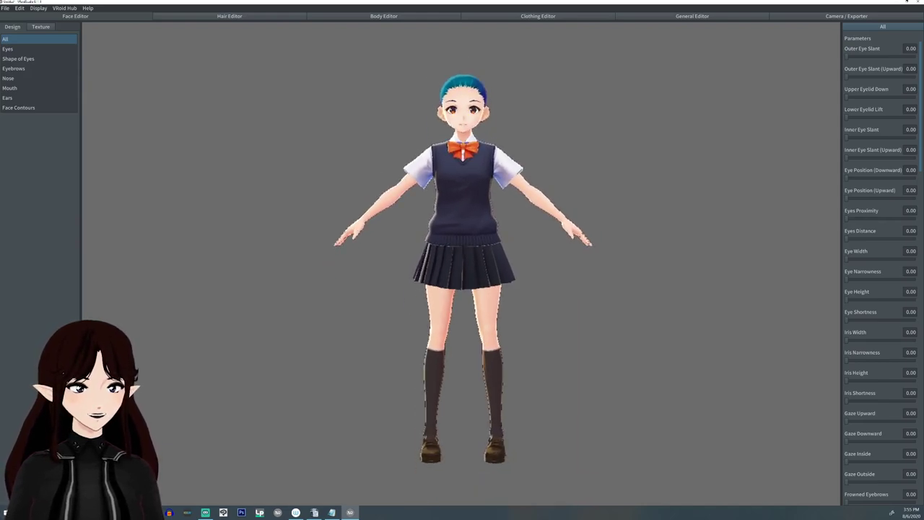
pyautogui.scroll(7, 462, 262)
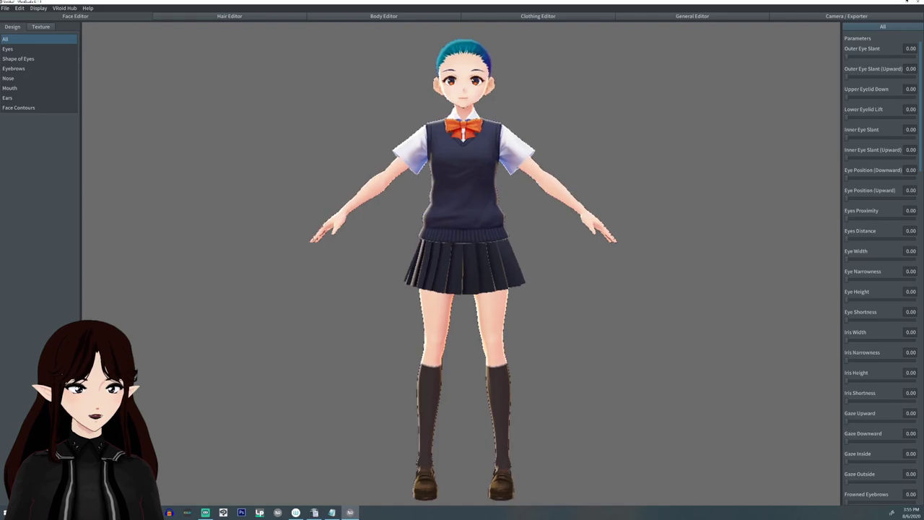
pyautogui.moveTo(462, 101); pyautogui.dragTo(473, 477, button='middle')
pyautogui.scroll(5, 477, 274)
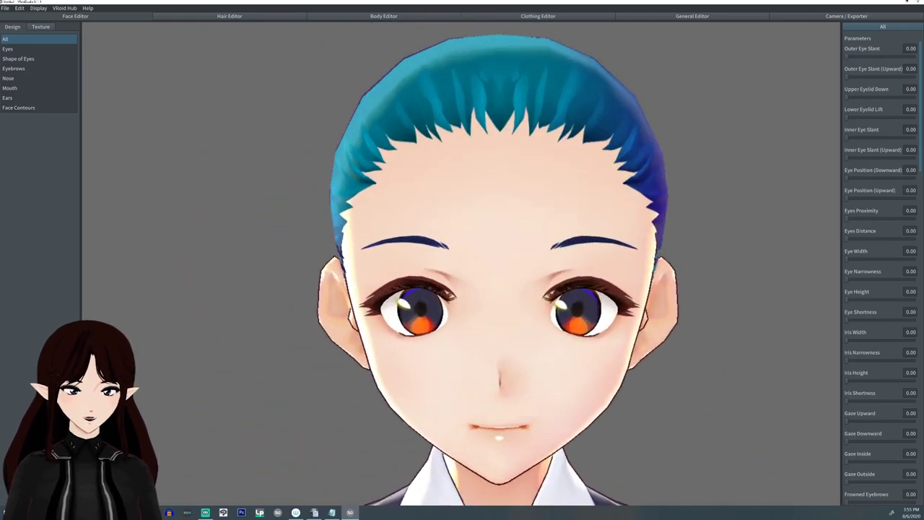
pyautogui.scroll(-2, 477, 274)
pyautogui.moveTo(478, 288); pyautogui.dragTo(403, 253, button='middle')
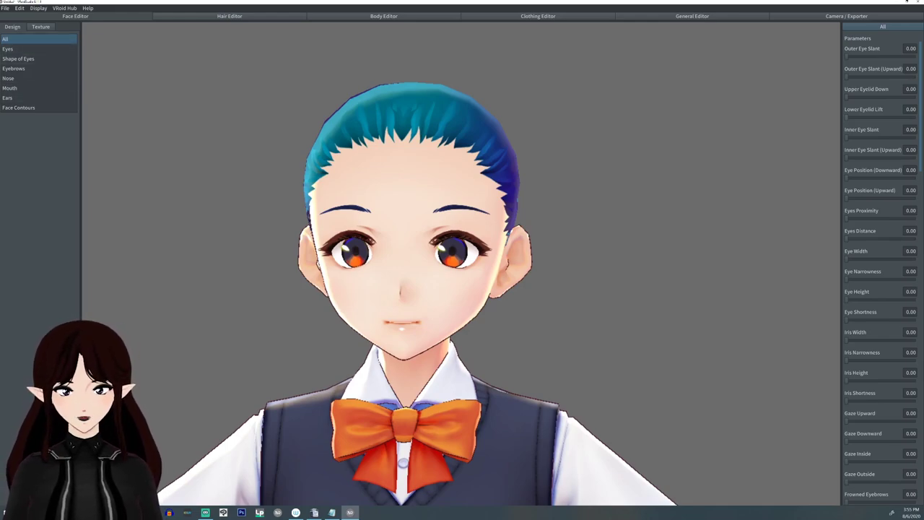
pyautogui.scroll(-4, 881, 267)
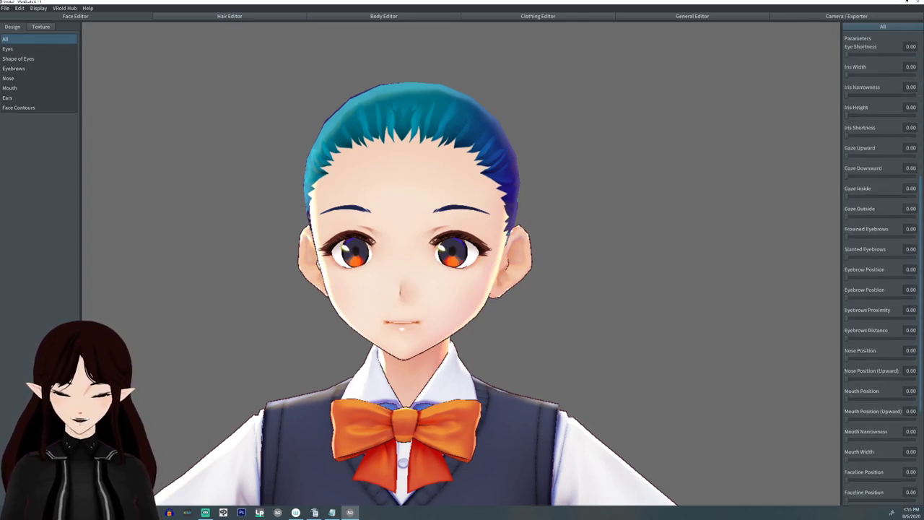
# Set the avatar's Eye Position (Upward) to 0.43, and try an Iris Height of 0.53 before undoing it.
pyautogui.click(15, 48)
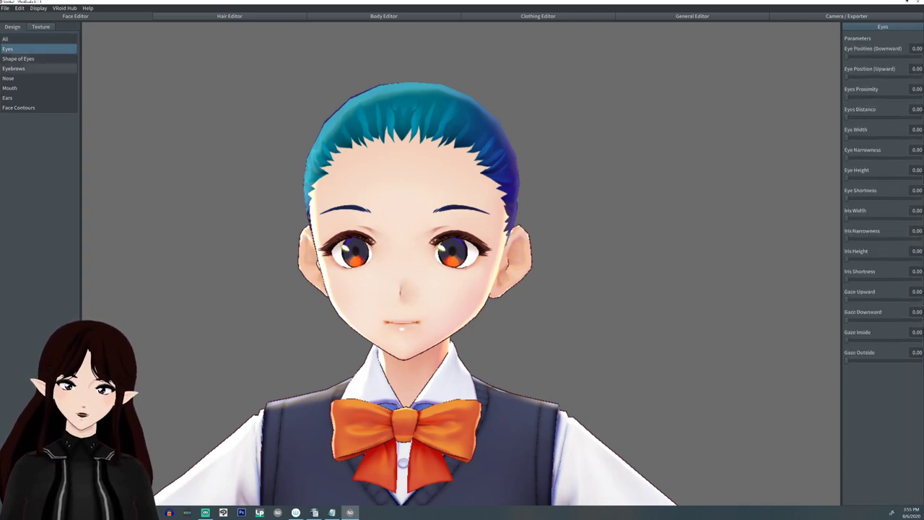
pyautogui.moveTo(275, 222); pyautogui.dragTo(303, 222, button='middle')
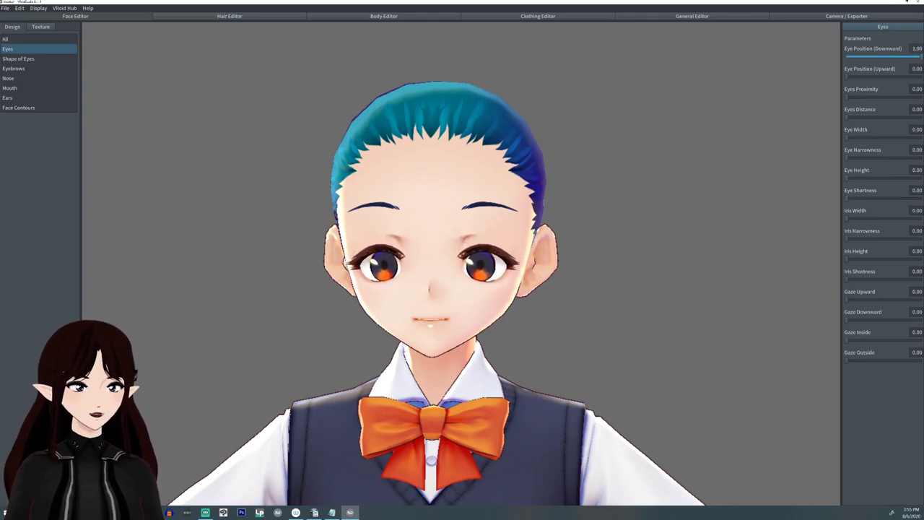
pyautogui.moveTo(847, 76); pyautogui.dragTo(878, 77)
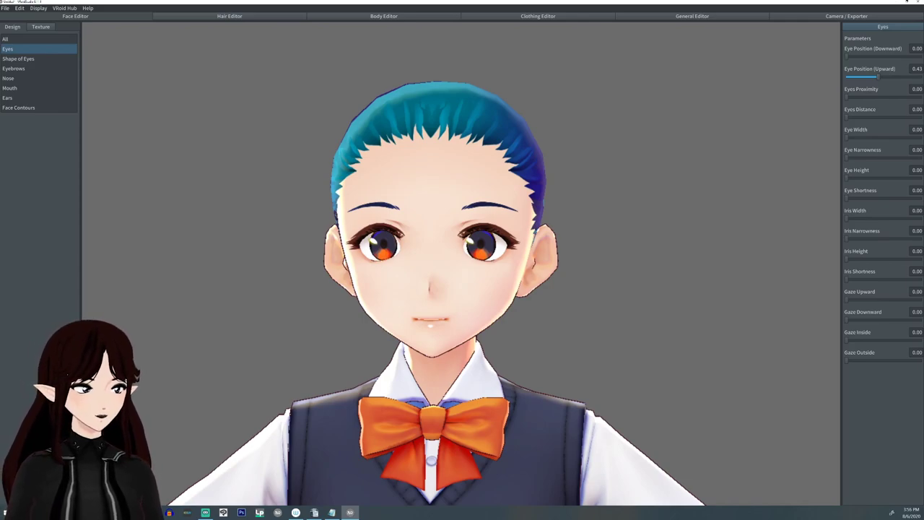
pyautogui.moveTo(846, 259); pyautogui.dragTo(885, 258)
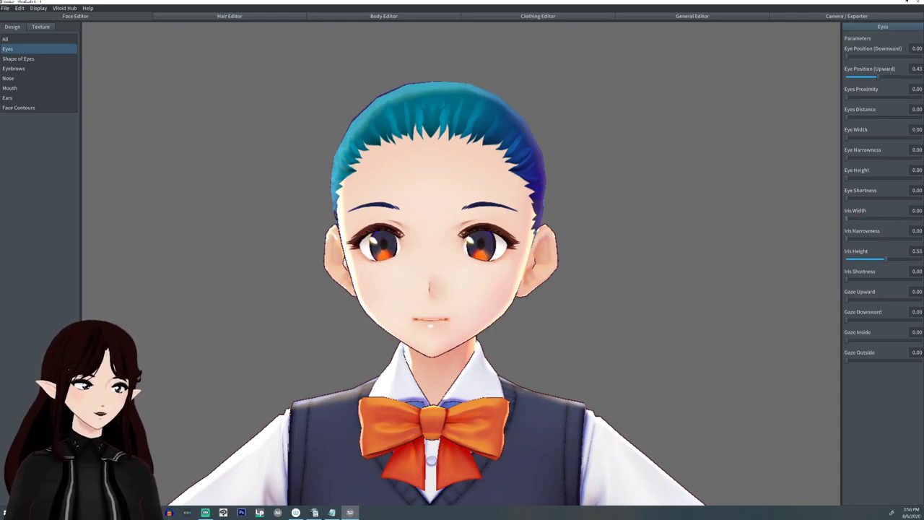
pyautogui.hotkey('ctrl', 'z')
# Set Iris Shortness to 0.73, Iris Narrowness to 0.72 and Eye Shortness to 1.00 for the avatar's eyes.
pyautogui.moveTo(846, 278); pyautogui.dragTo(901, 278)
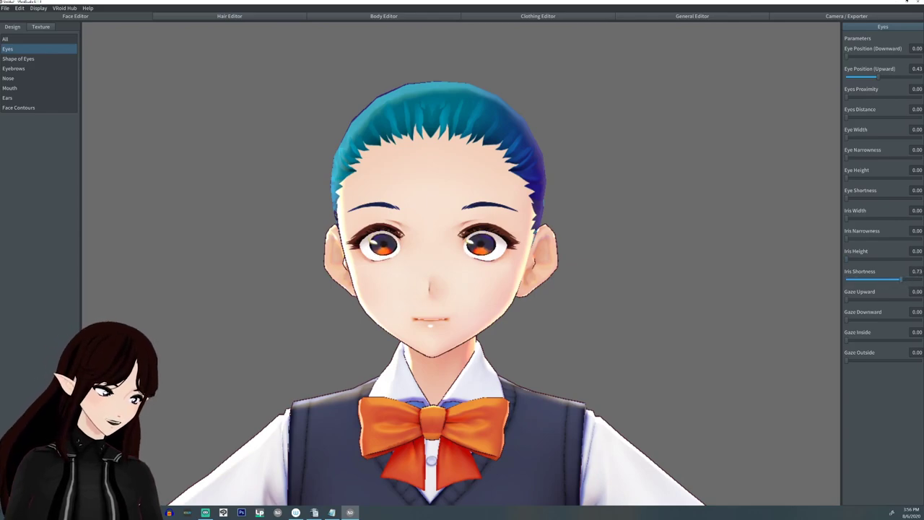
pyautogui.moveTo(845, 239); pyautogui.dragTo(900, 238)
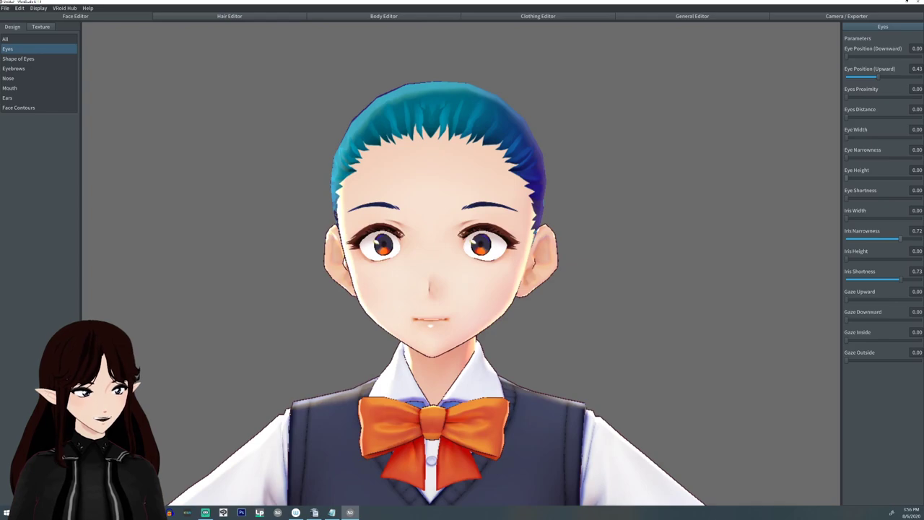
pyautogui.hotkey('ctrl', 'z')
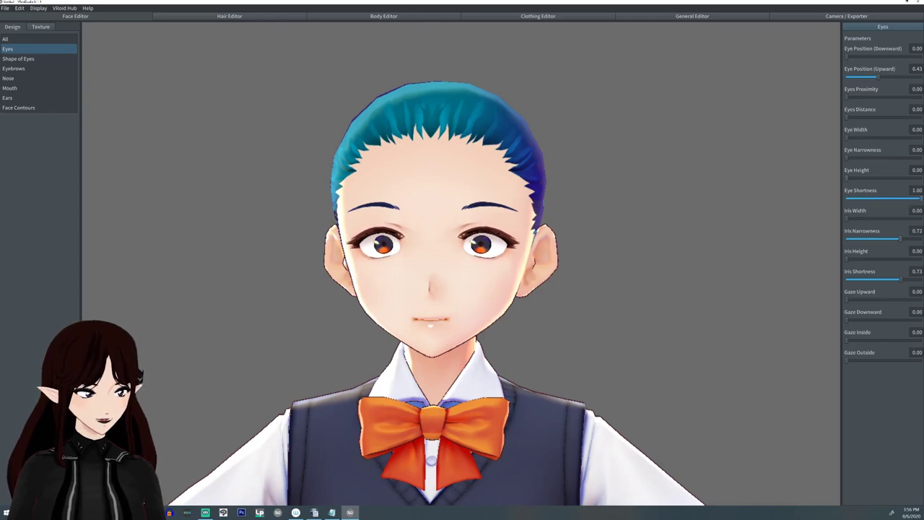
# Readjust the eyes with Iris Narrowness 0.62, Iris Shortness 0.29 and Eye Position (Upward) 0.86.
pyautogui.moveTo(900, 238); pyautogui.dragTo(890, 238)
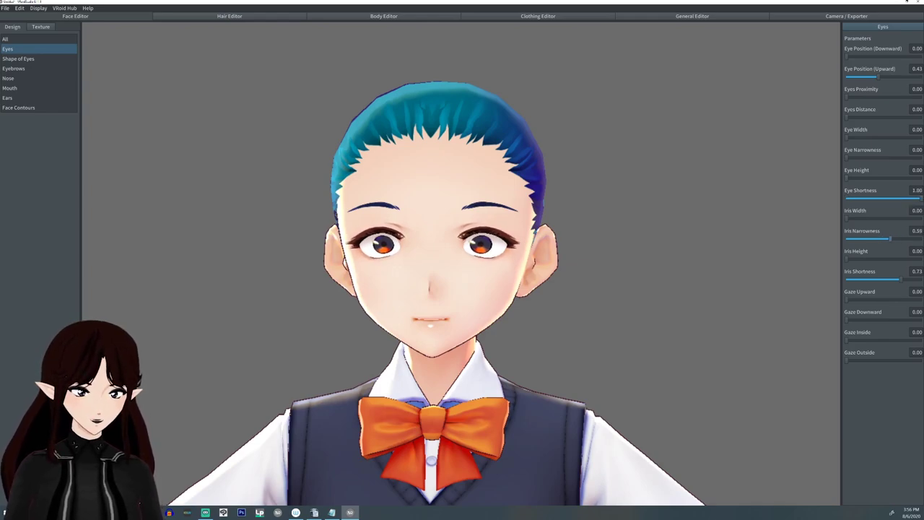
pyautogui.moveTo(900, 278); pyautogui.dragTo(868, 278)
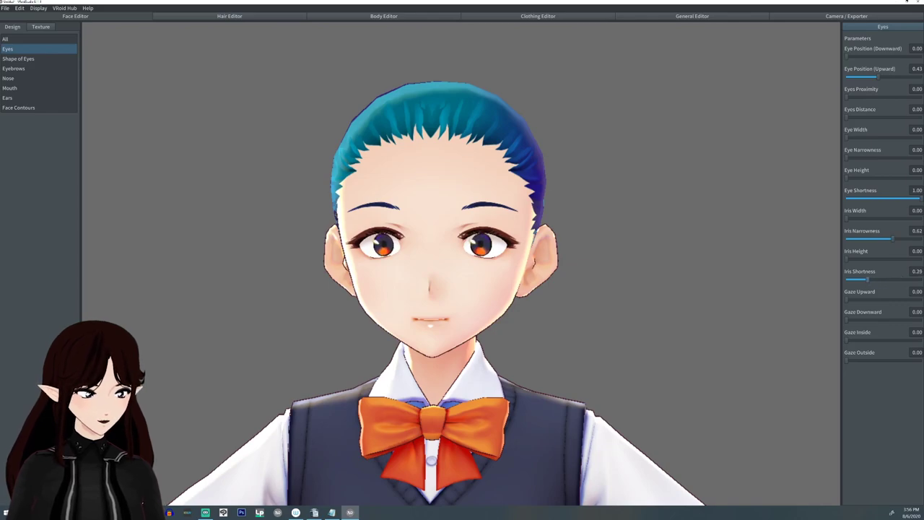
pyautogui.hotkey('ctrl', 'z')
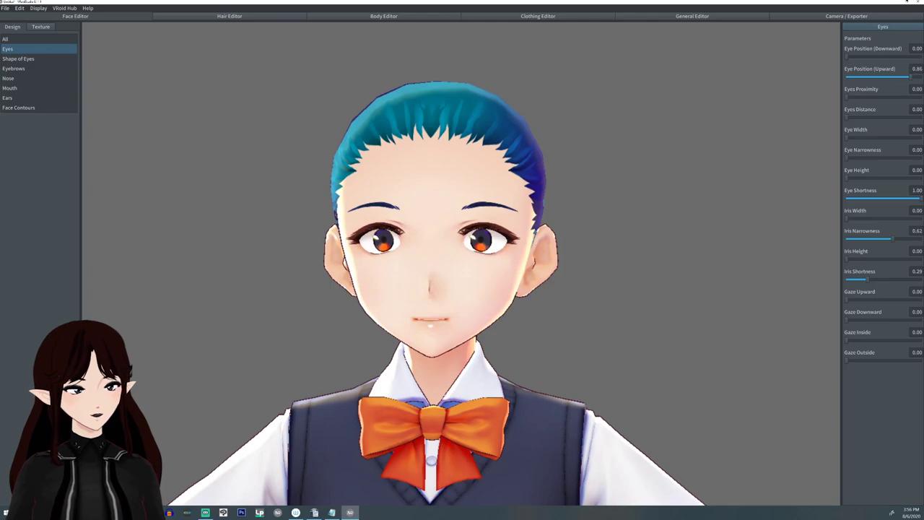
# Shape the eyes with Outer Eye Slant (Upward) 1.00, Upper Eyelid Down 1.00 and Lower Eyelid Lift 0.93.
pyautogui.moveTo(460, 274); pyautogui.dragTo(469, 278, button='right')
pyautogui.moveTo(461, 274); pyautogui.dragTo(469, 277, button='middle')
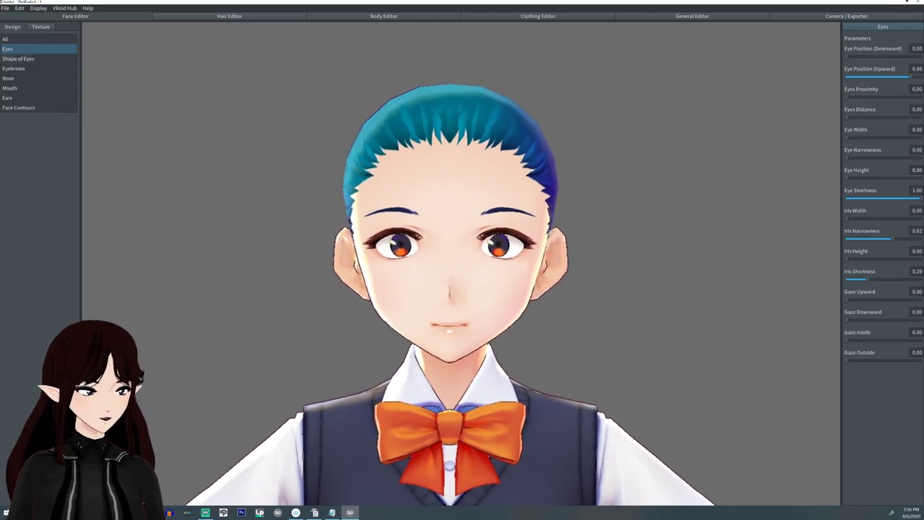
pyautogui.click(39, 58)
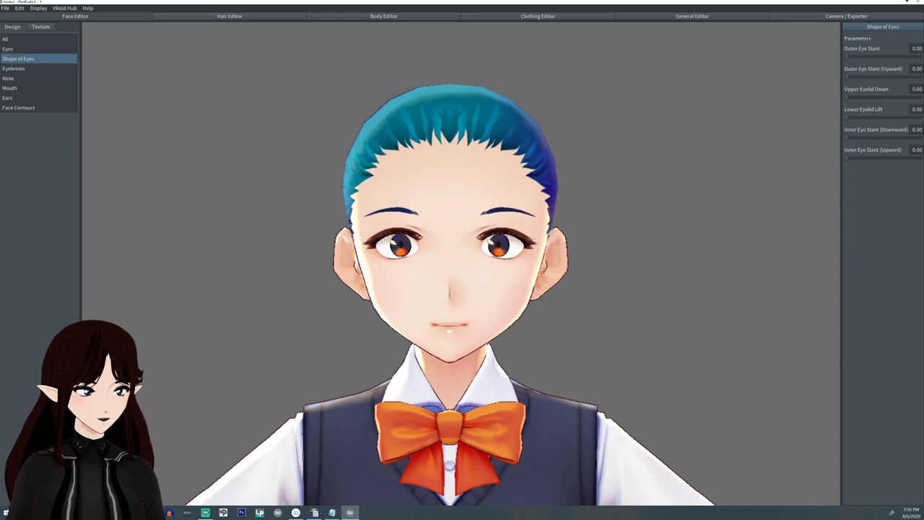
pyautogui.moveTo(846, 77); pyautogui.dragTo(920, 77)
pyautogui.moveTo(847, 97); pyautogui.dragTo(921, 97)
pyautogui.moveTo(846, 115); pyautogui.dragTo(915, 114)
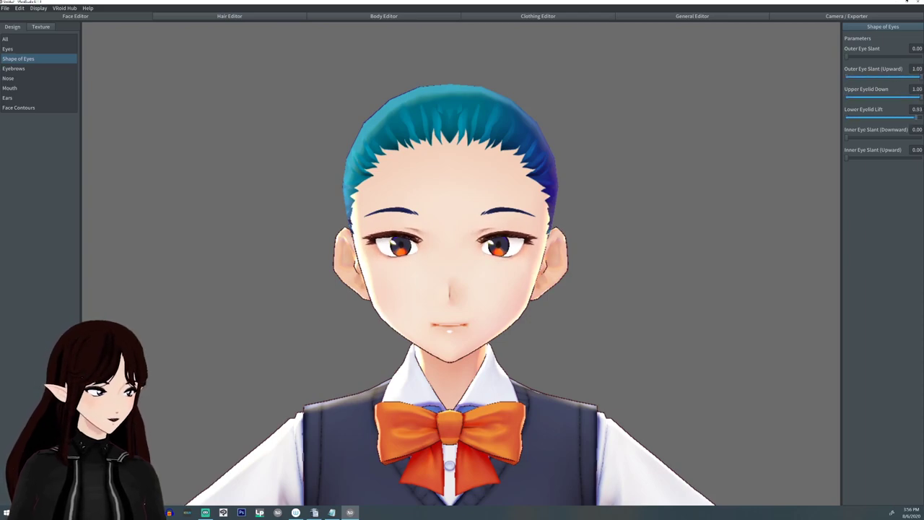
# Adjust the eyebrows with Eyebrow Position 0.38, Eyebrows Proximity 0.41 and Frowned Eyebrows 0.22.
pyautogui.click(38, 68)
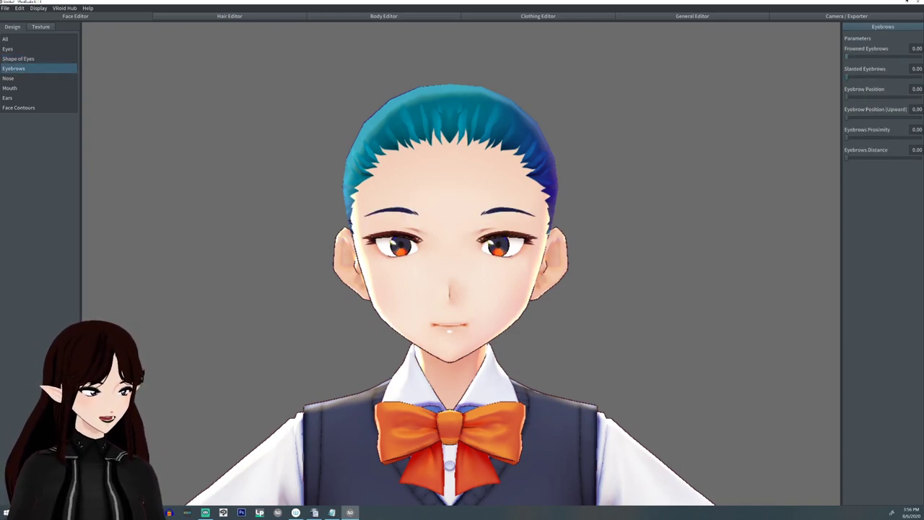
pyautogui.moveTo(847, 96); pyautogui.dragTo(874, 97)
pyautogui.moveTo(846, 137); pyautogui.dragTo(877, 137)
pyautogui.moveTo(846, 56); pyautogui.dragTo(862, 57)
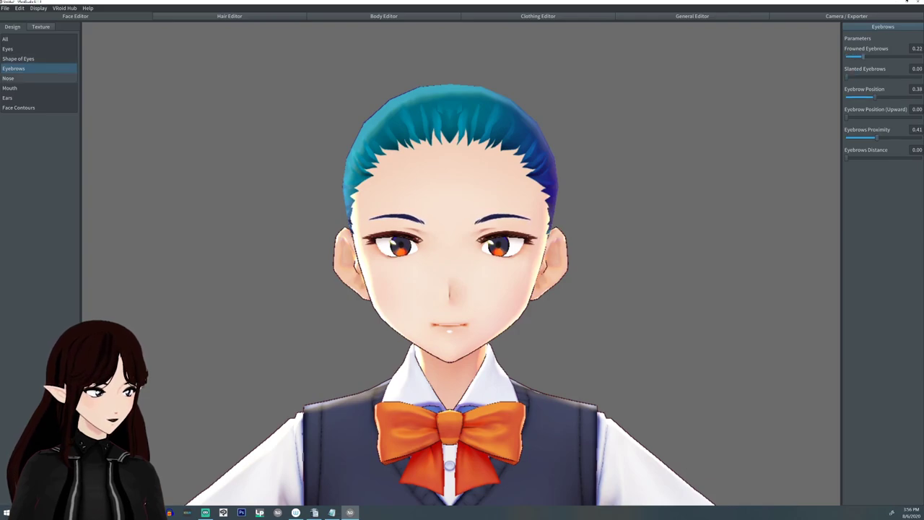
# Set the Nose Position (Upward) to 0.36, checking the nose in side profile.
pyautogui.click(38, 78)
pyautogui.moveTo(847, 56); pyautogui.dragTo(874, 77)
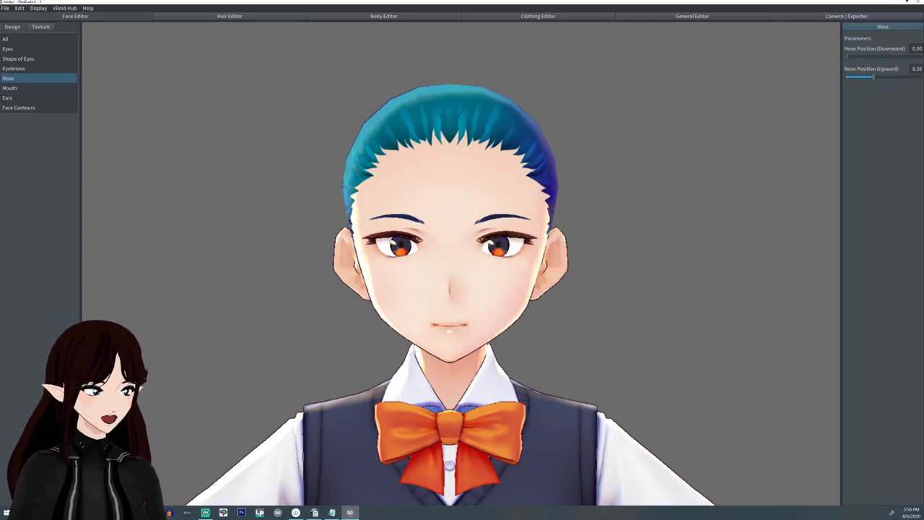
pyautogui.moveTo(549, 260); pyautogui.dragTo(361, 260, button='right')
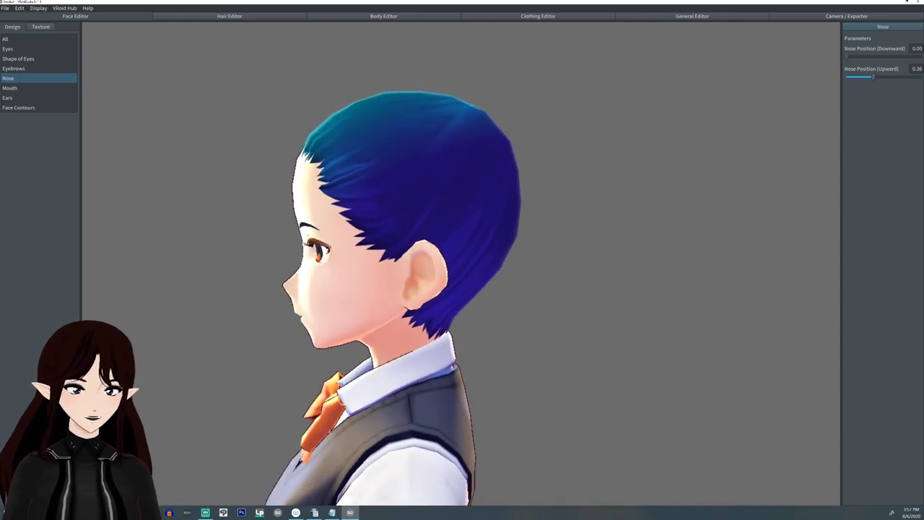
pyautogui.moveTo(873, 76)
pyautogui.mouseDown()
pyautogui.moveTo(921, 76)
pyautogui.moveTo(864, 77)
pyautogui.moveTo(874, 77)
pyautogui.mouseUp()
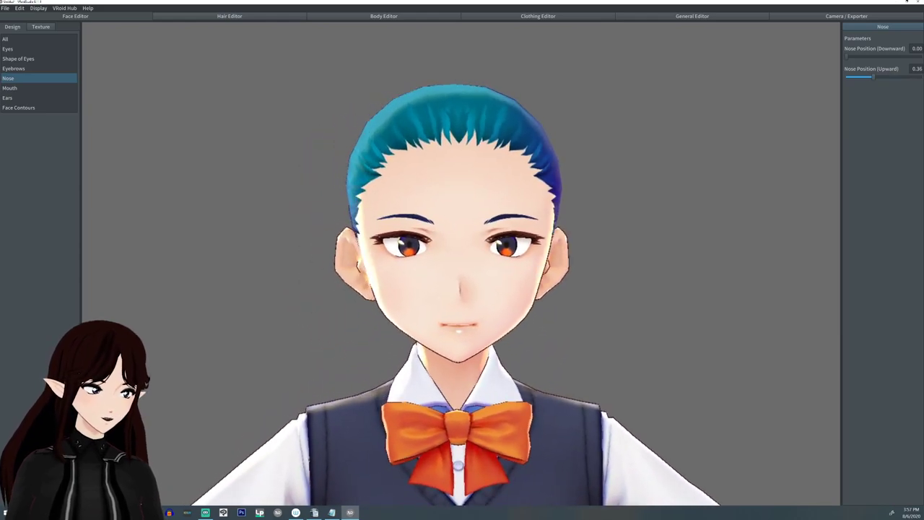
# Set Nose Position (Upward) to 1.00 and Mouth Position (Upward) to 0.40.
pyautogui.moveTo(873, 76); pyautogui.dragTo(921, 77)
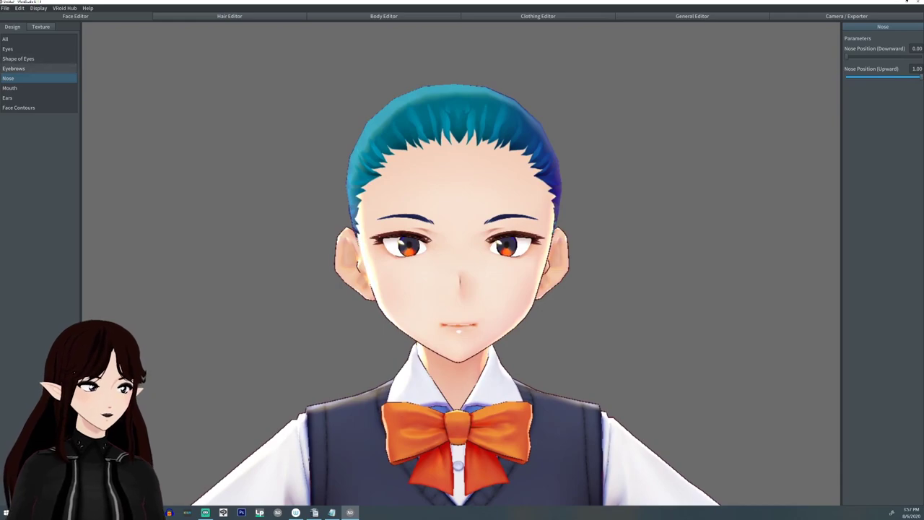
pyautogui.click(39, 87)
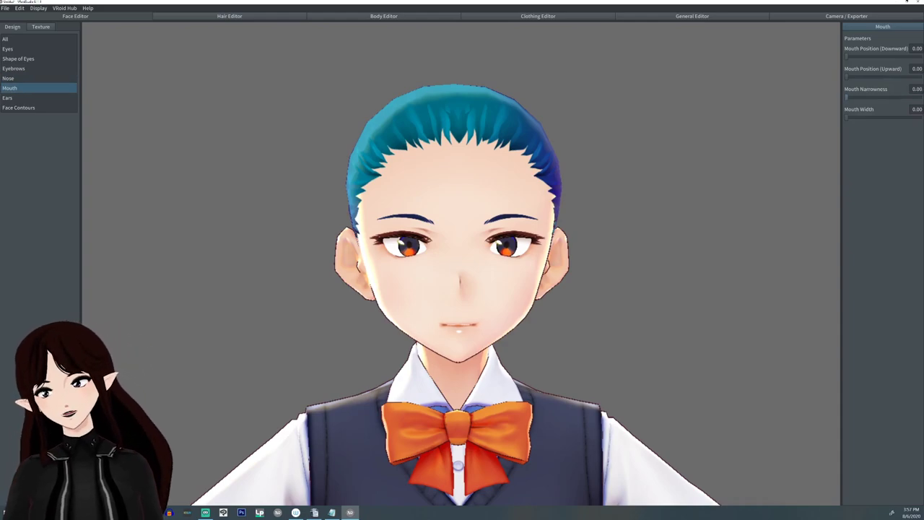
pyautogui.moveTo(846, 116)
pyautogui.mouseDown()
pyautogui.moveTo(921, 117)
pyautogui.moveTo(846, 117)
pyautogui.mouseUp()
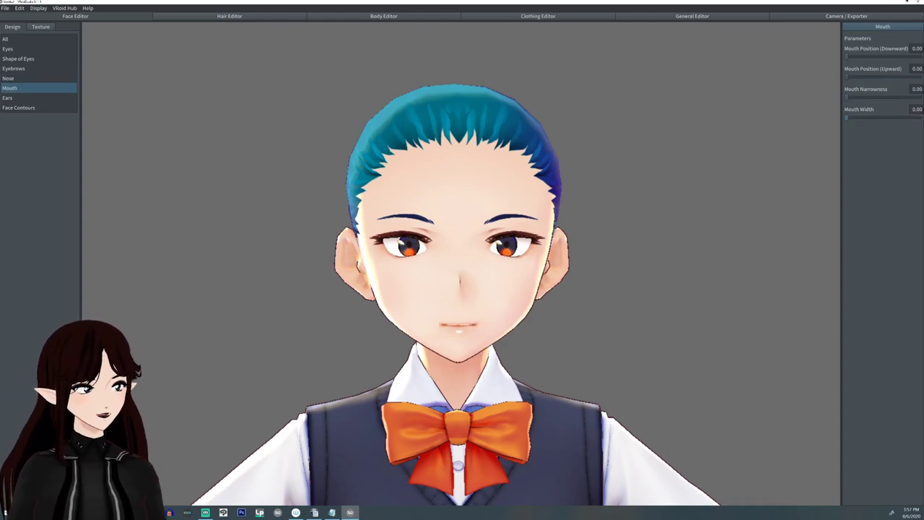
pyautogui.moveTo(846, 55); pyautogui.dragTo(876, 76)
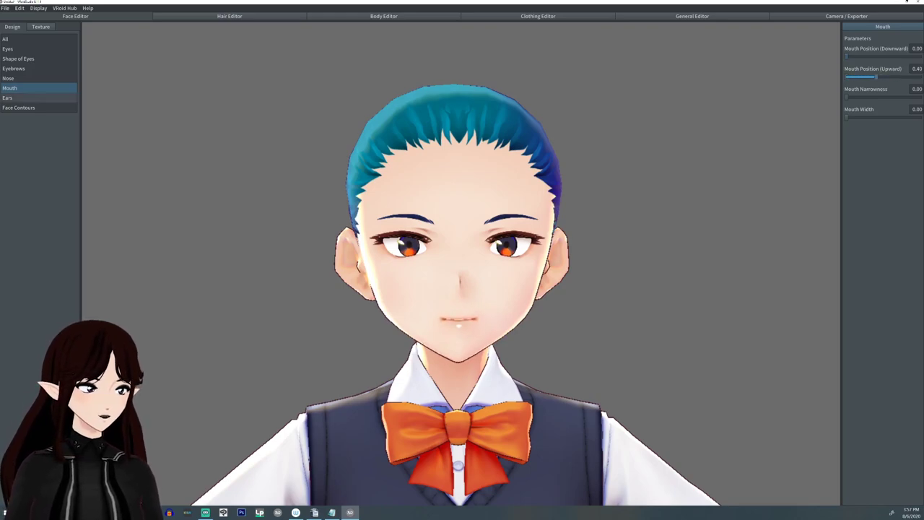
# Try out the ear size and ear tip parameters, keeping only Ear Smallness at 0.63.
pyautogui.click(7, 97)
pyautogui.moveTo(462, 288); pyautogui.dragTo(438, 278, button='right')
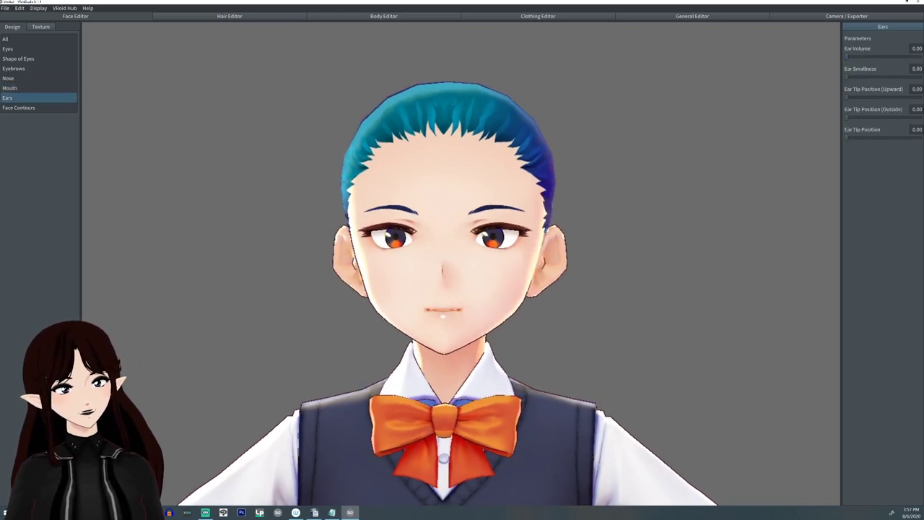
pyautogui.moveTo(846, 57); pyautogui.dragTo(847, 75)
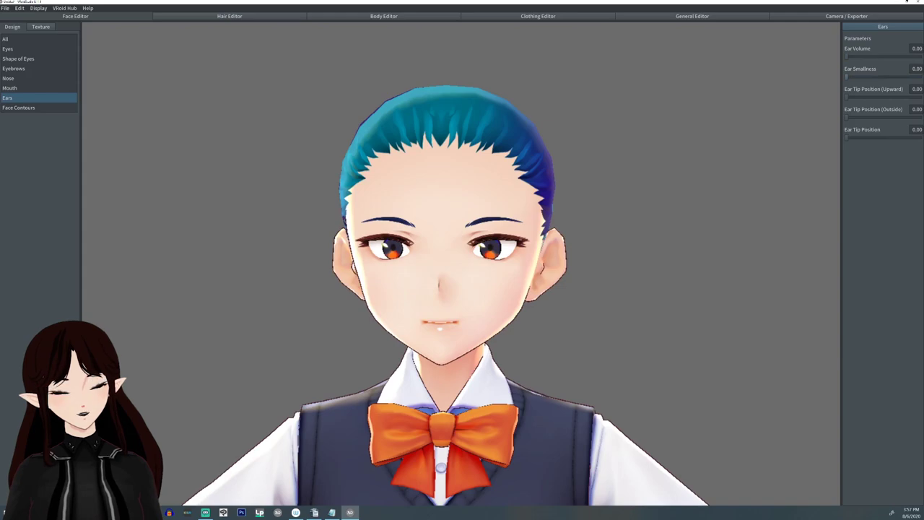
pyautogui.moveTo(846, 96); pyautogui.dragTo(908, 96)
pyautogui.moveTo(847, 116)
pyautogui.mouseDown()
pyautogui.moveTo(881, 116)
pyautogui.moveTo(855, 116)
pyautogui.mouseUp()
pyautogui.moveTo(910, 96); pyautogui.dragTo(847, 116)
pyautogui.moveTo(847, 76); pyautogui.dragTo(890, 76)
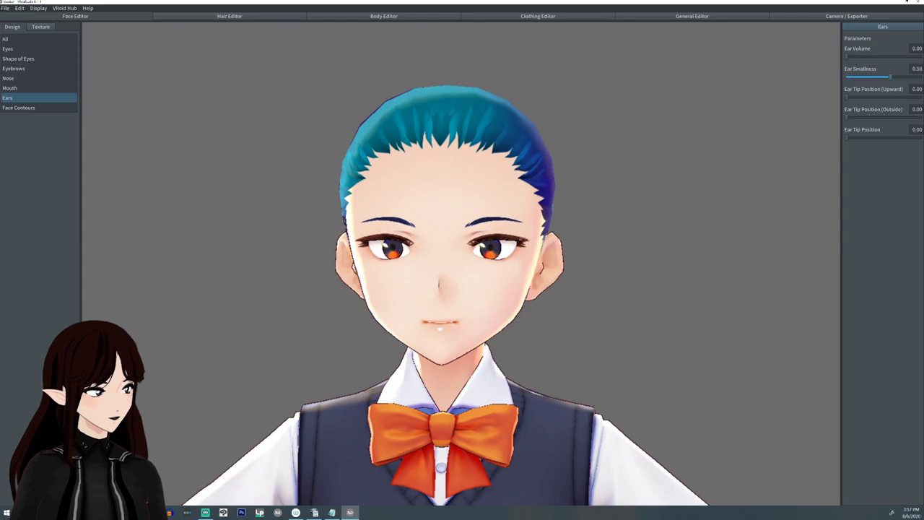
pyautogui.moveTo(847, 137)
pyautogui.mouseDown()
pyautogui.moveTo(890, 137)
pyautogui.moveTo(846, 137)
pyautogui.mouseUp()
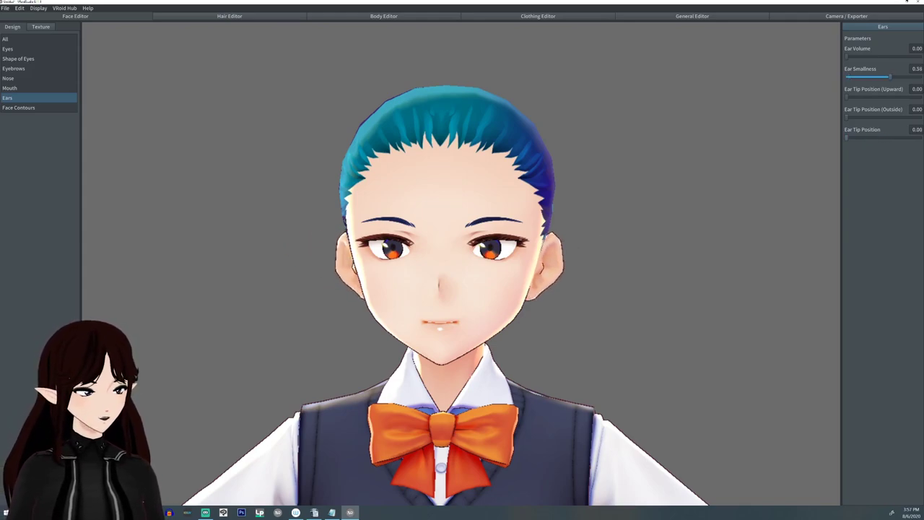
pyautogui.moveTo(890, 76)
pyautogui.mouseDown()
pyautogui.moveTo(901, 76)
pyautogui.moveTo(893, 76)
pyautogui.mouseUp()
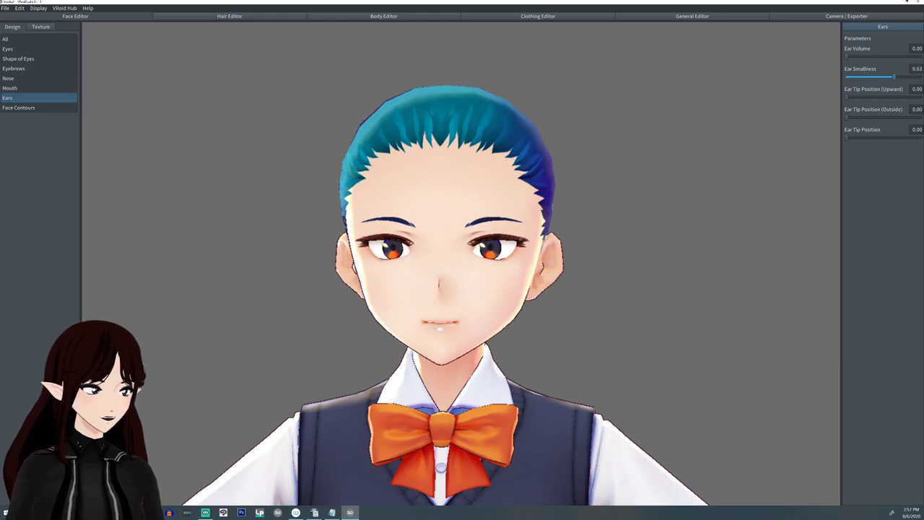
# Adjust the face contours with Faceline Position (Upward) at 1.00, keeping Faceline Position and Chin Position (Downward) at 0.00.
pyautogui.click(38, 108)
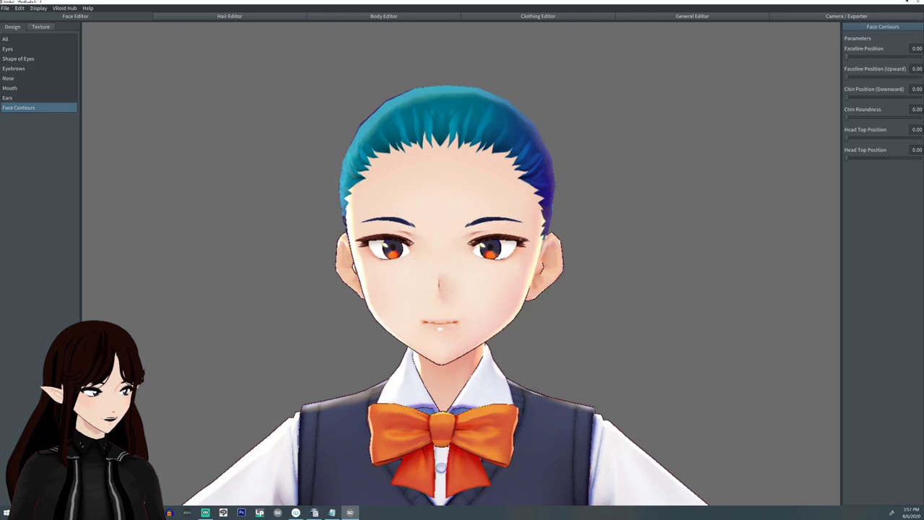
pyautogui.moveTo(846, 56); pyautogui.dragTo(921, 56)
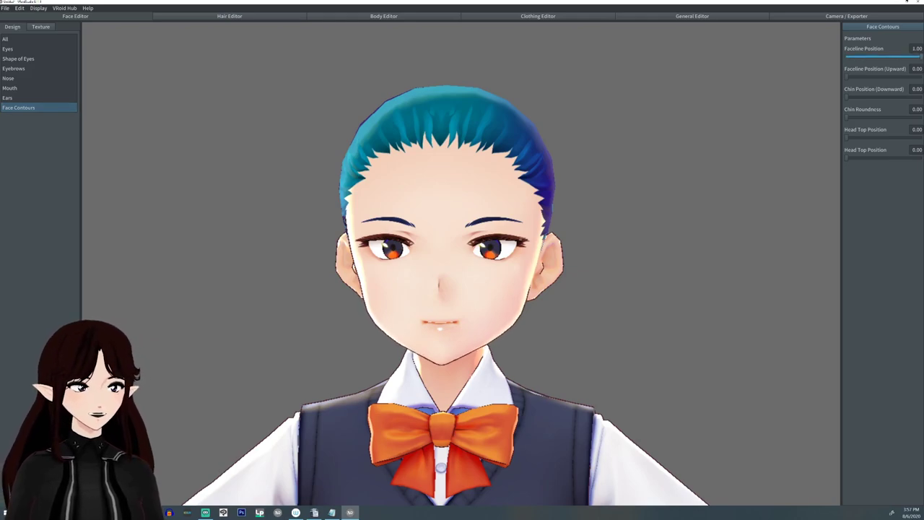
pyautogui.moveTo(846, 116)
pyautogui.mouseDown()
pyautogui.moveTo(920, 117)
pyautogui.moveTo(846, 116)
pyautogui.mouseUp()
pyautogui.moveTo(920, 56); pyautogui.dragTo(920, 76)
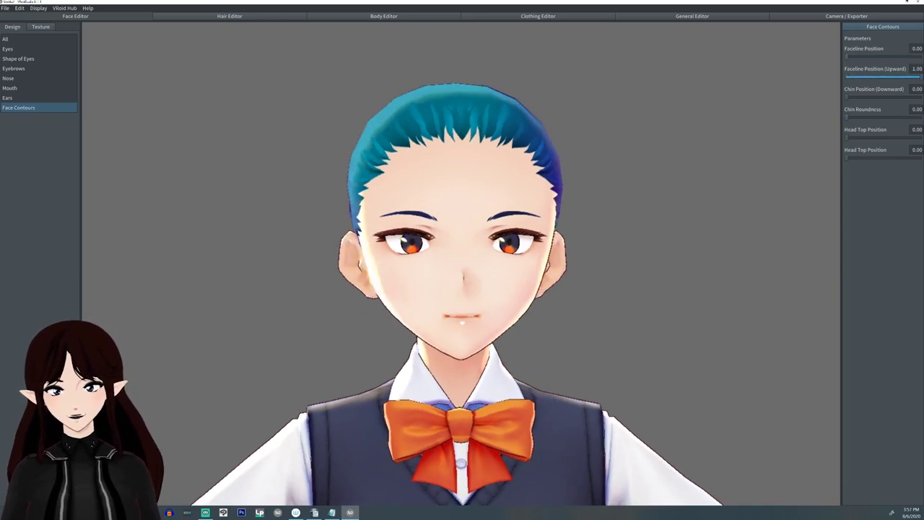
pyautogui.moveTo(847, 96)
pyautogui.mouseDown()
pyautogui.moveTo(911, 96)
pyautogui.moveTo(845, 97)
pyautogui.mouseUp()
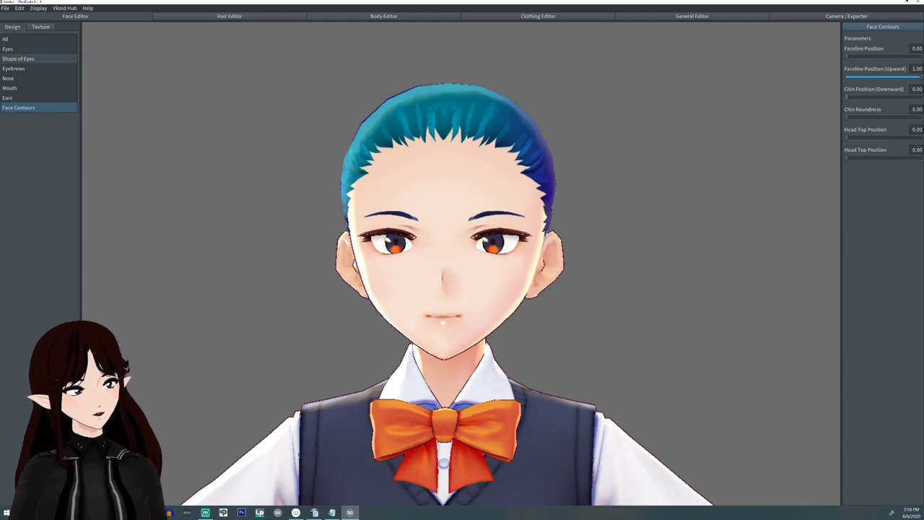
# Reshape the eyes with Outer Eye Slant 0.89, resetting Outer Eye Slant (Upward), Upper Eyelid Down and Lower Eyelid Lift to 0.00.
pyautogui.click(39, 59)
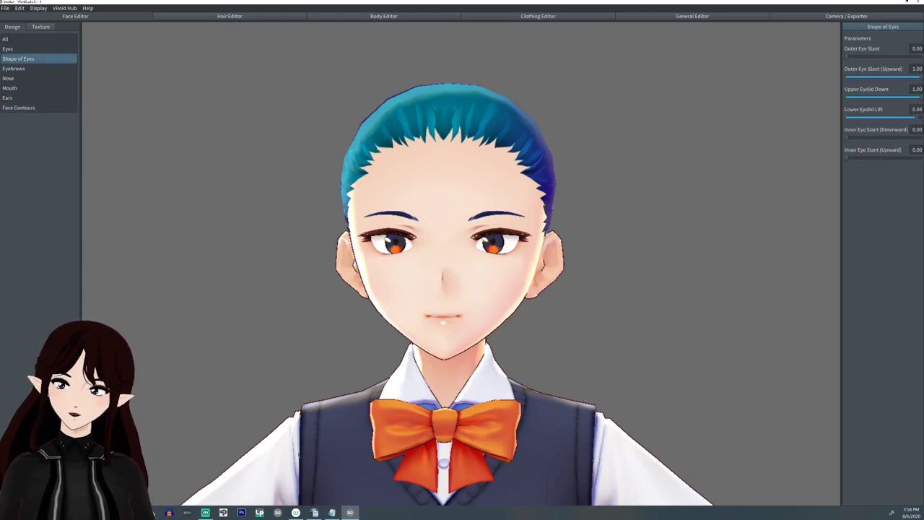
pyautogui.moveTo(919, 76); pyautogui.dragTo(845, 77)
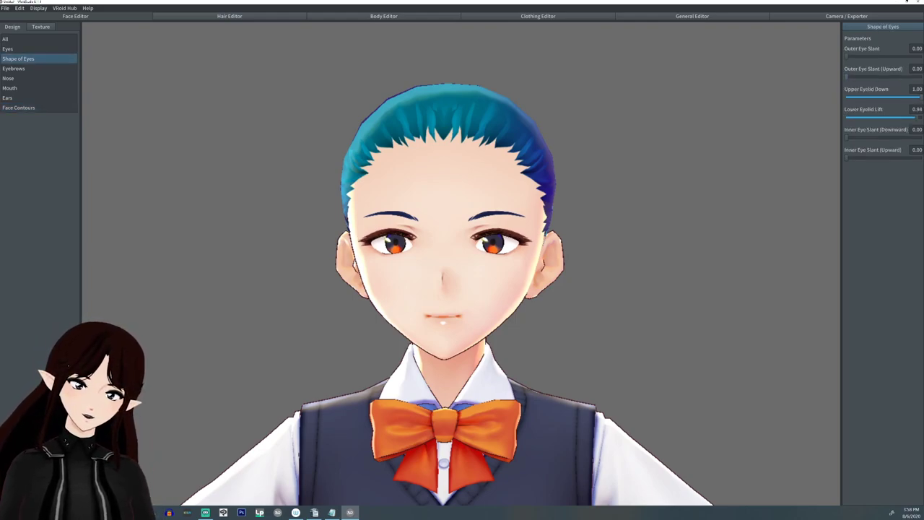
pyautogui.moveTo(919, 96); pyautogui.dragTo(846, 97)
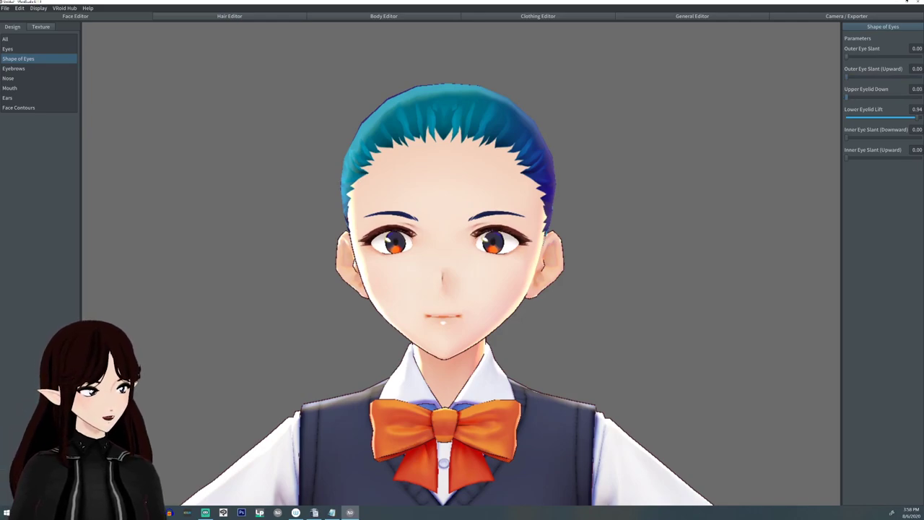
pyautogui.moveTo(846, 56); pyautogui.dragTo(913, 56)
pyautogui.moveTo(911, 116); pyautogui.dragTo(846, 116)
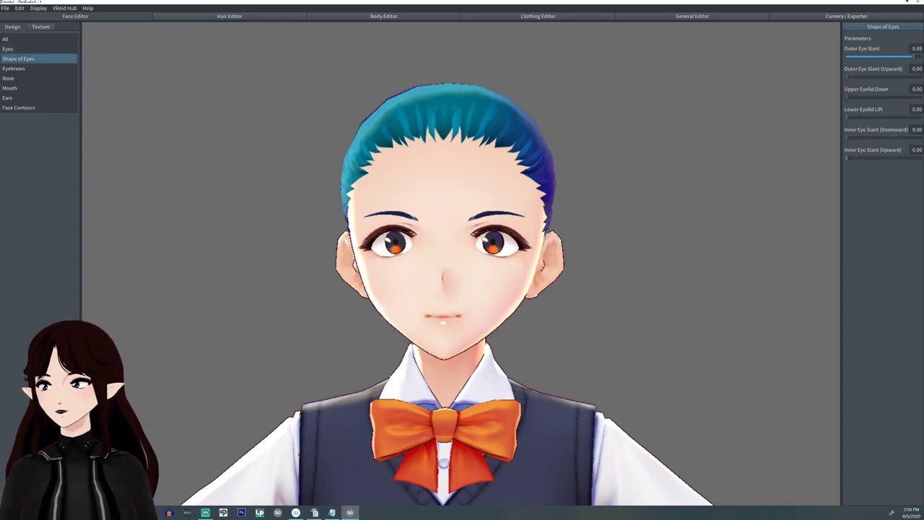
# Readjust the eyes with Eye Position (Upward) 0.74, Eye Shortness 0.00, Iris Narrowness 0.23 and Iris Shortness 0.04.
pyautogui.click(38, 48)
pyautogui.moveTo(910, 77)
pyautogui.mouseDown()
pyautogui.moveTo(873, 76)
pyautogui.moveTo(901, 77)
pyautogui.mouseUp()
pyautogui.moveTo(920, 198); pyautogui.dragTo(846, 197)
pyautogui.moveTo(893, 238); pyautogui.dragTo(862, 238)
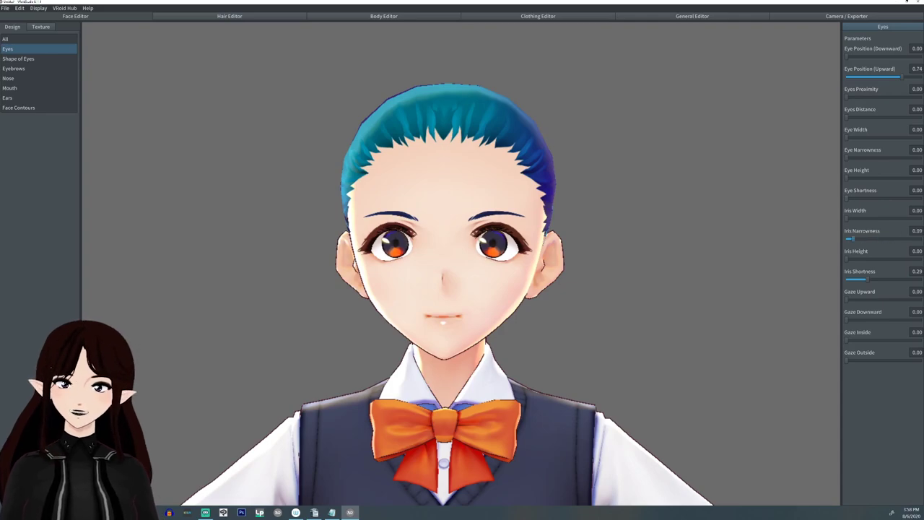
pyautogui.moveTo(867, 279); pyautogui.dragTo(849, 279)
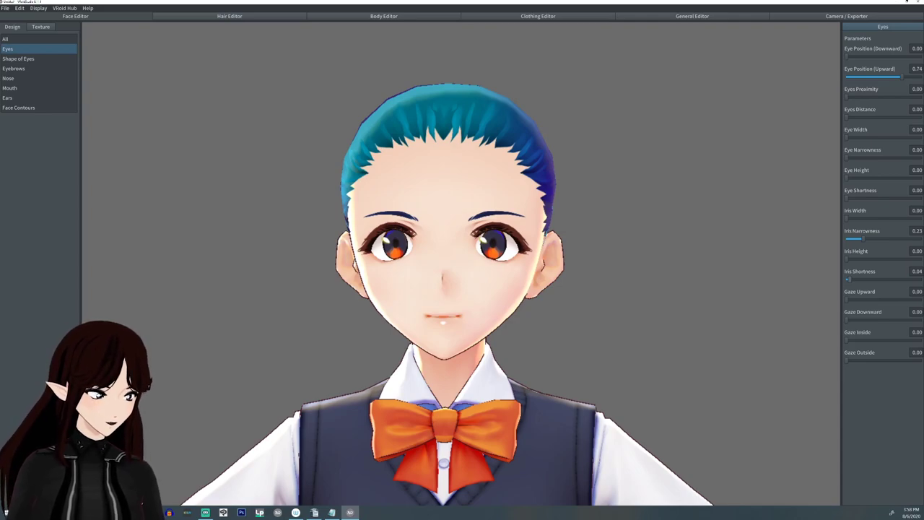
# Readjust the eyebrows with Frowned Eyebrows 0.00, Eyebrow Position (Upward) 0.48 and Slanted Eyebrows 0.22.
pyautogui.click(38, 78)
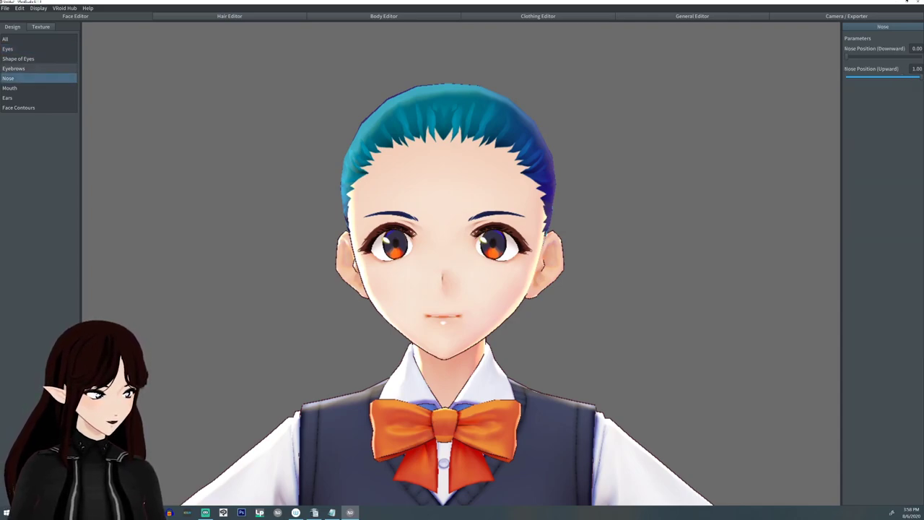
pyautogui.click(38, 68)
pyautogui.moveTo(862, 56); pyautogui.dragTo(845, 57)
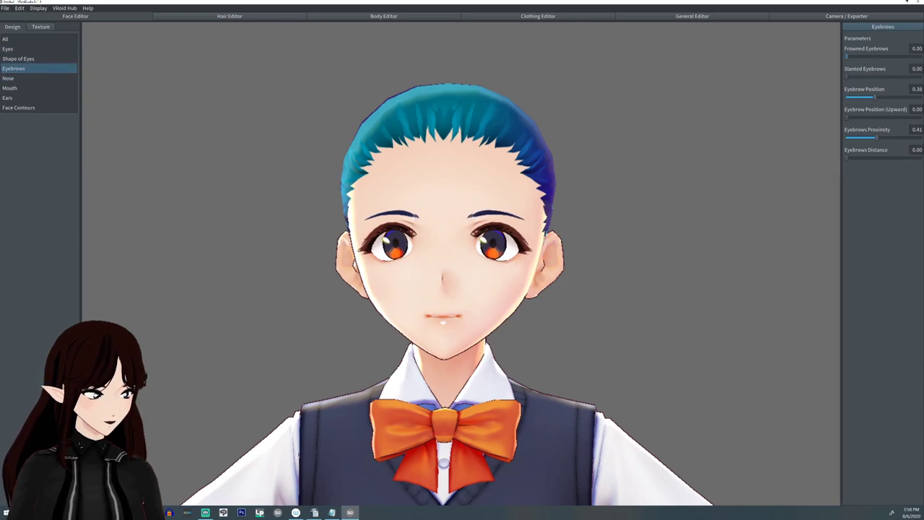
pyautogui.moveTo(846, 116); pyautogui.dragTo(880, 116)
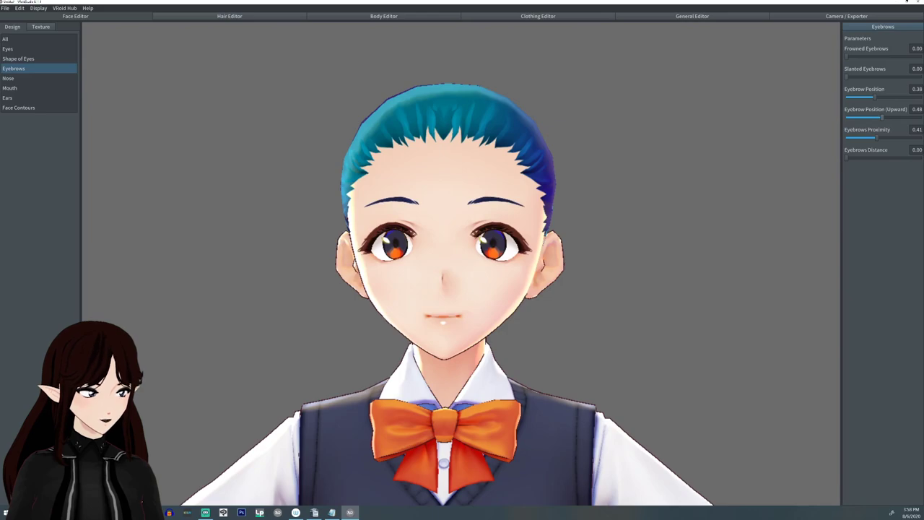
pyautogui.moveTo(845, 75); pyautogui.dragTo(854, 75)
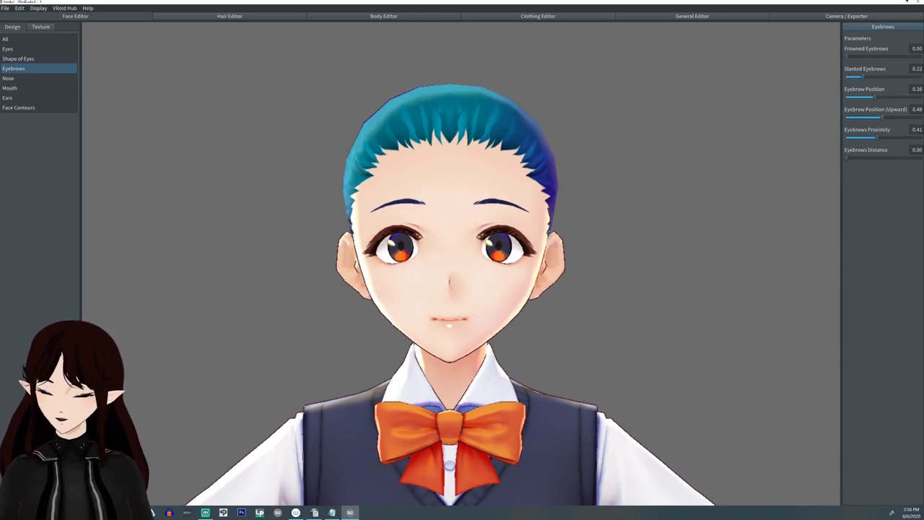
# Show the full figure in the Body Editor and set the whole body's Tallness to 0.28.
pyautogui.scroll(-2, 460, 263)
pyautogui.moveTo(460, 263); pyautogui.dragTo(469, 239, button='middle')
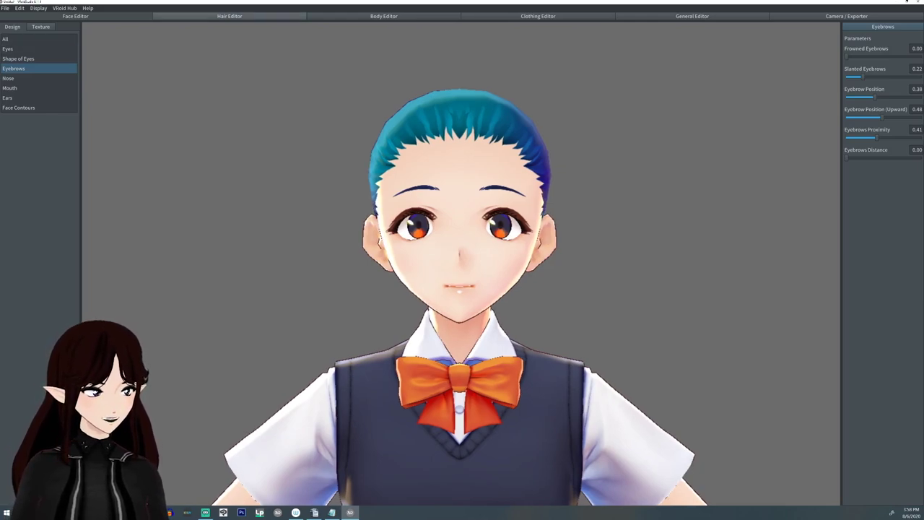
pyautogui.click(383, 16)
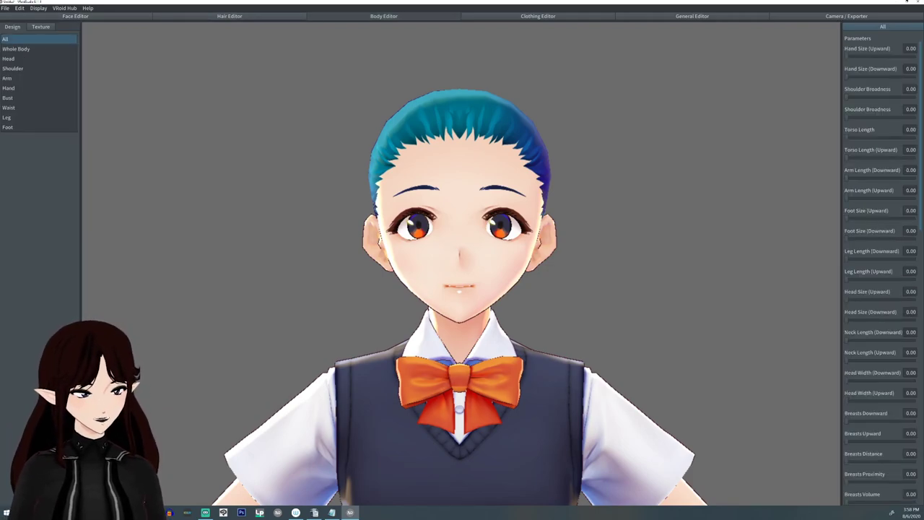
pyautogui.scroll(-6, 460, 263)
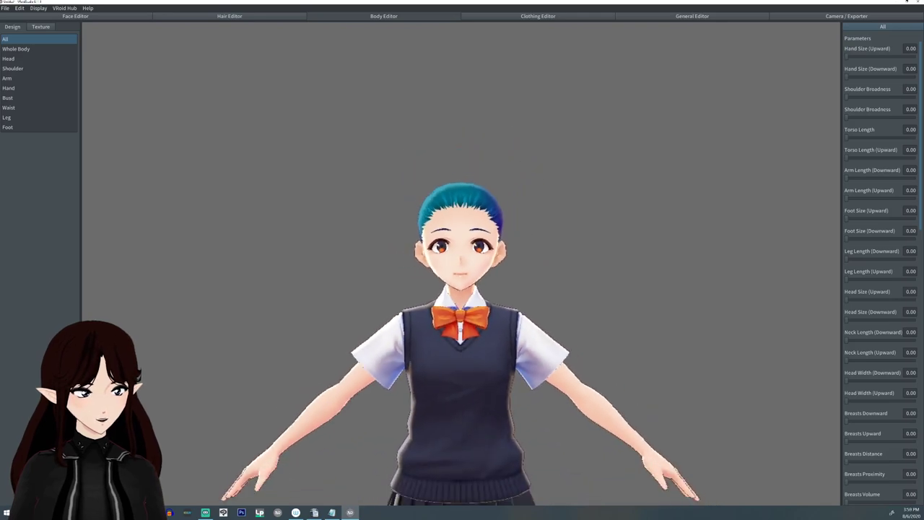
pyautogui.scroll(-5, 447, 288)
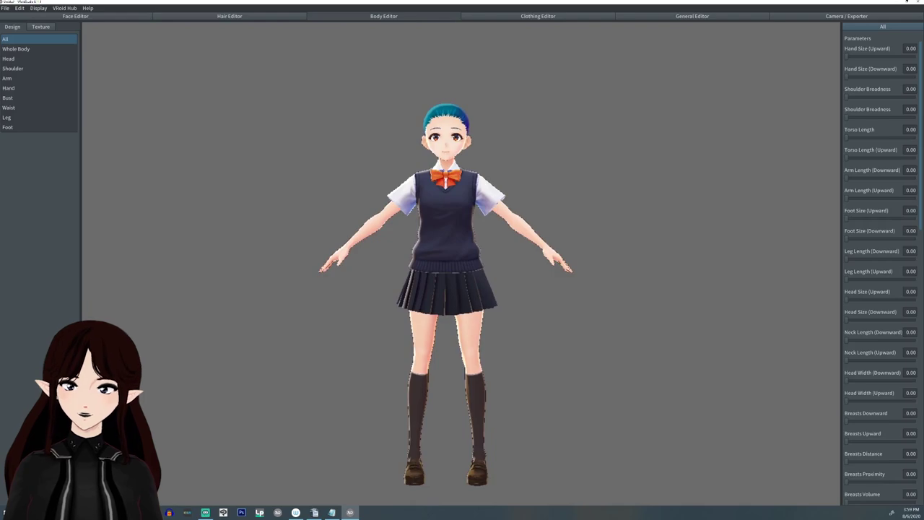
pyautogui.moveTo(446, 289); pyautogui.dragTo(444, 274, button='middle')
pyautogui.scroll(1, 444, 281)
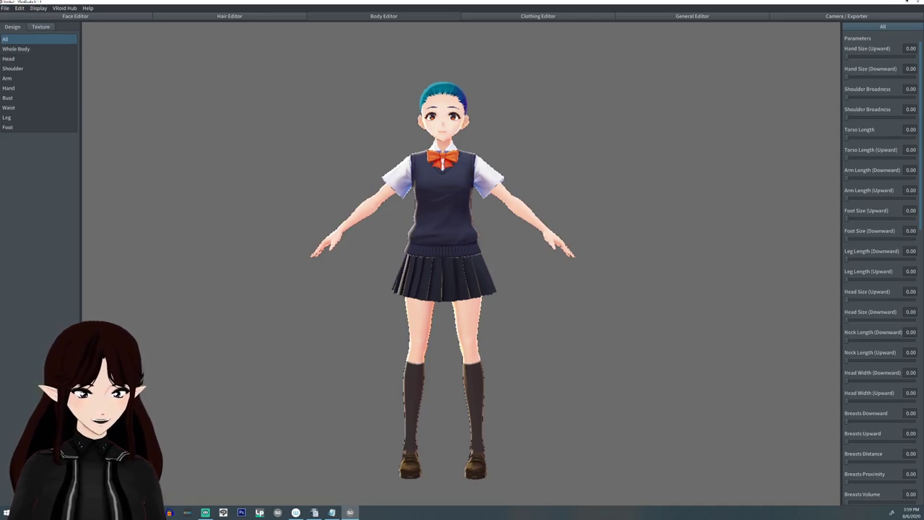
pyautogui.click(39, 48)
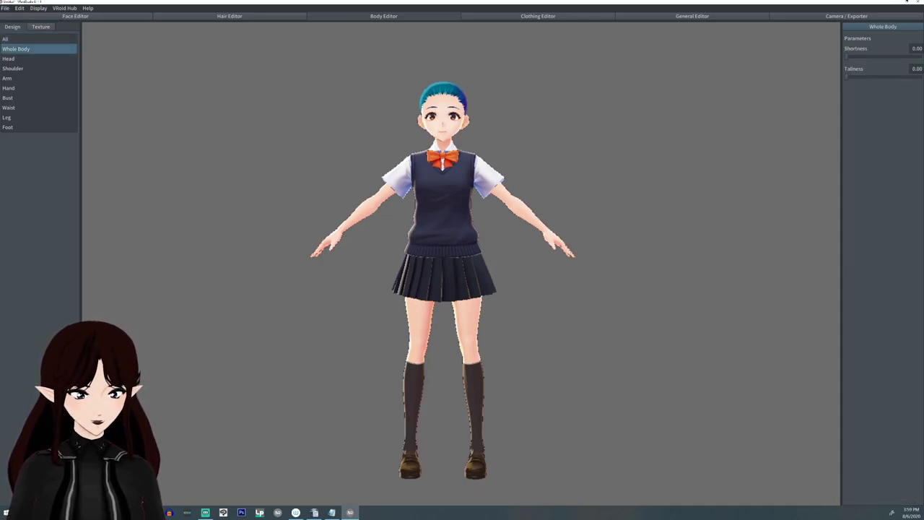
pyautogui.moveTo(847, 56); pyautogui.dragTo(873, 76)
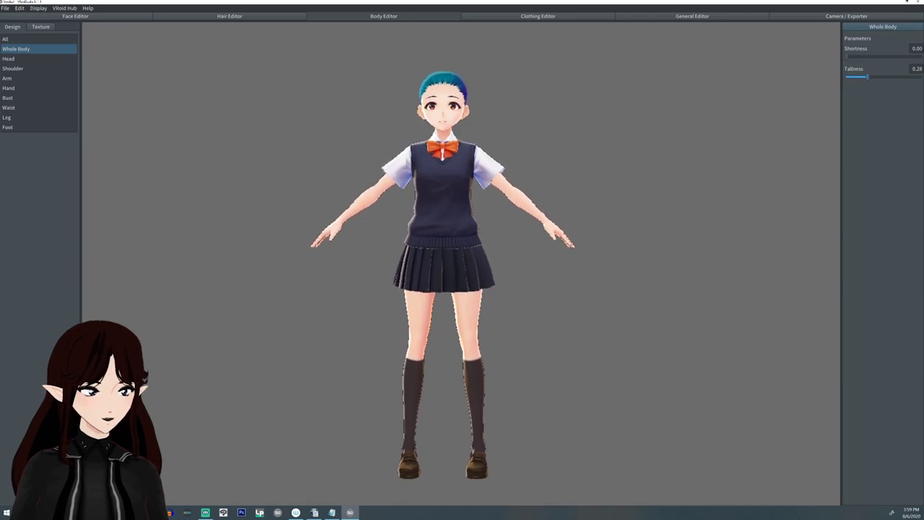
# Shrink the head with Head Size (Downward) 0.47 and Head Width (Downward) 0.19.
pyautogui.click(38, 58)
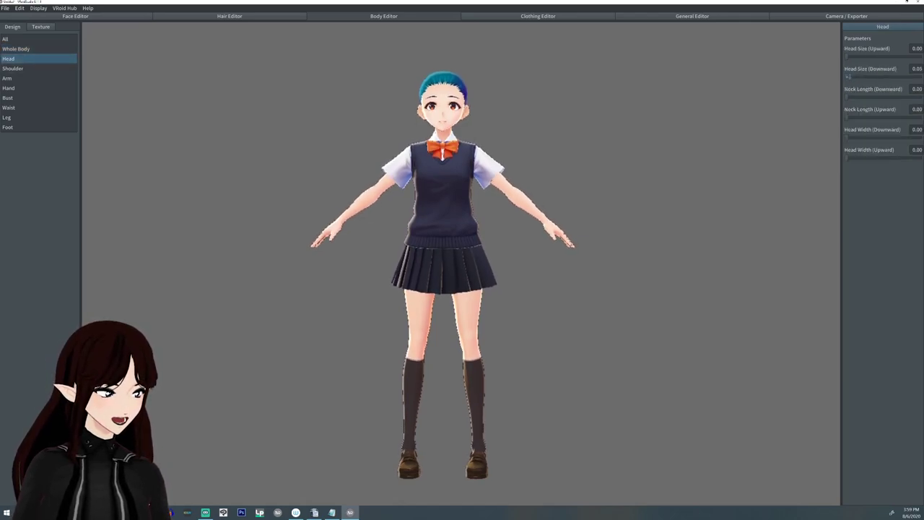
pyautogui.moveTo(845, 76); pyautogui.dragTo(881, 76)
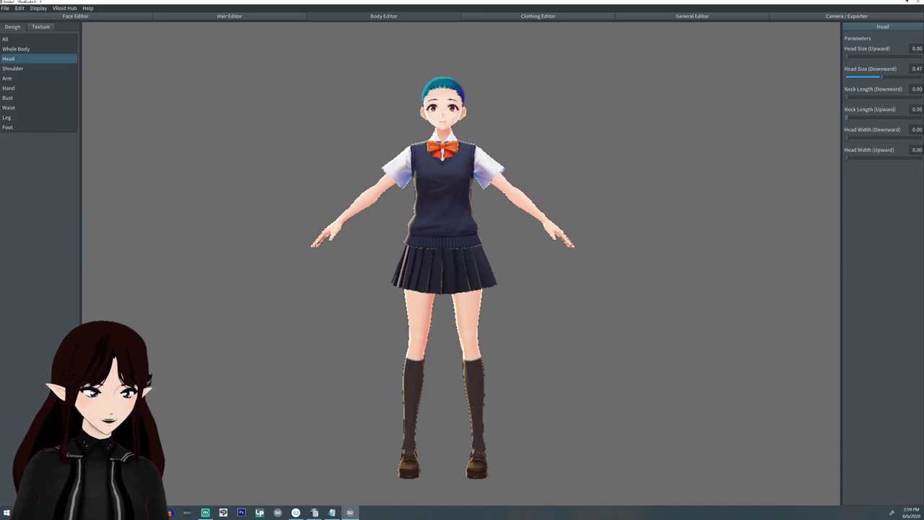
pyautogui.moveTo(846, 137)
pyautogui.mouseDown()
pyautogui.moveTo(876, 137)
pyautogui.moveTo(860, 137)
pyautogui.mouseUp()
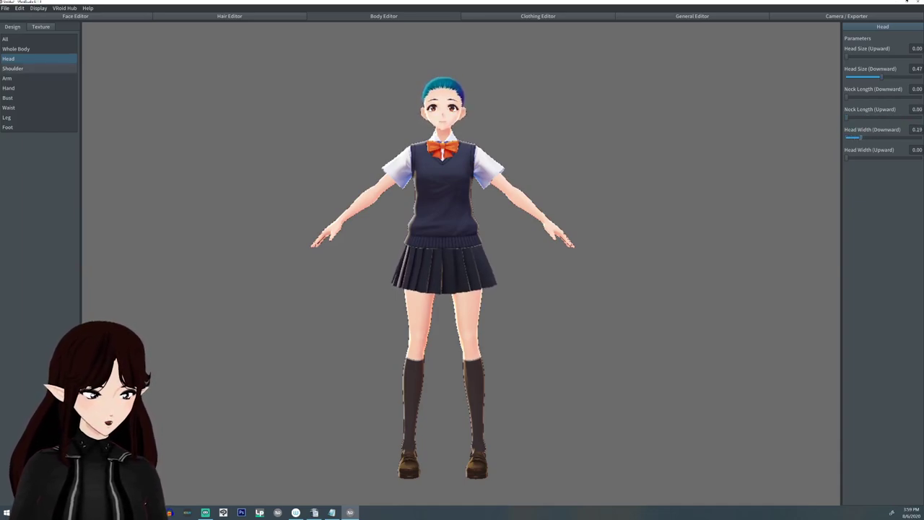
# Try out the first Shoulder Broadness parameter and return it to 0.00.
pyautogui.click(39, 68)
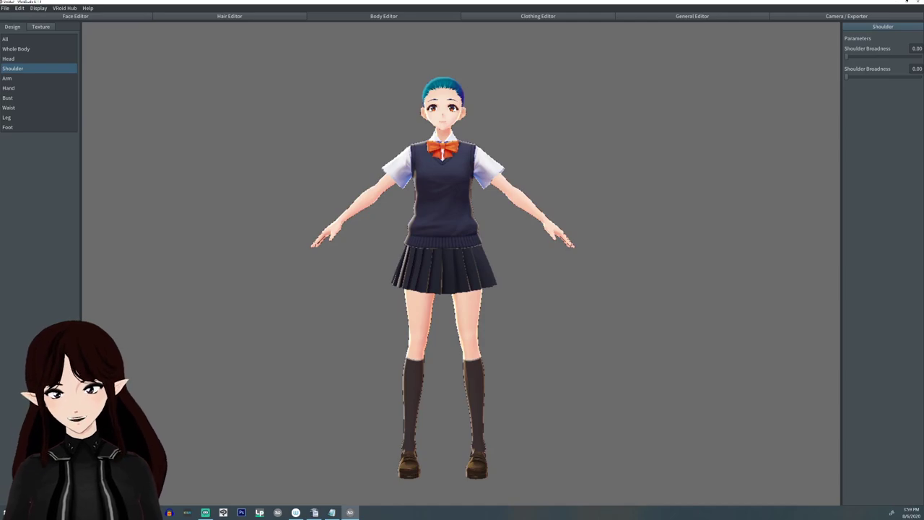
pyautogui.moveTo(846, 56)
pyautogui.mouseDown()
pyautogui.moveTo(917, 56)
pyautogui.moveTo(847, 57)
pyautogui.mouseUp()
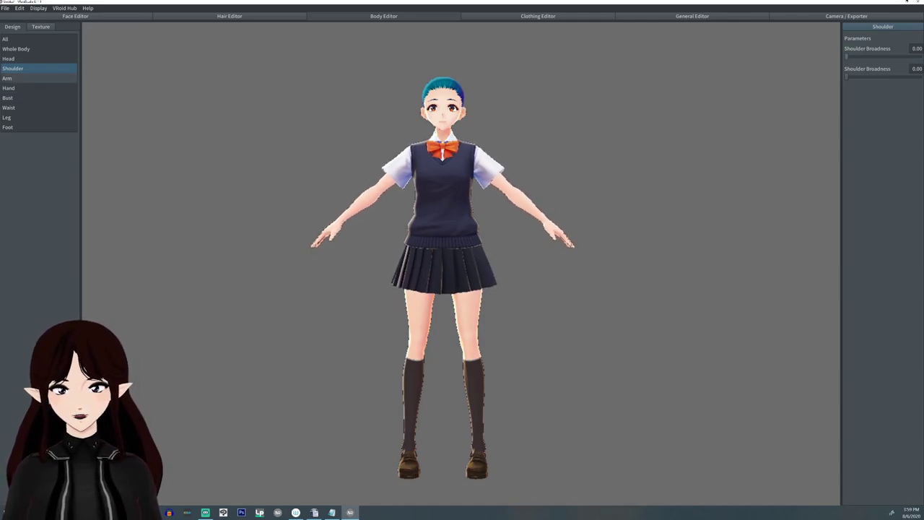
# Shorten the avatar's arms by setting Arm Length (Downward) to 0.21.
pyautogui.click(38, 78)
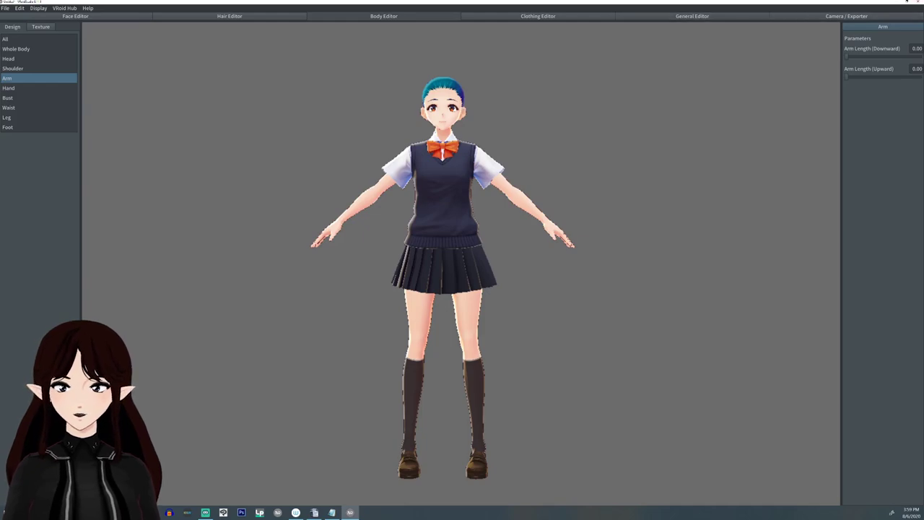
pyautogui.moveTo(846, 57)
pyautogui.mouseDown()
pyautogui.moveTo(879, 56)
pyautogui.moveTo(847, 56)
pyautogui.moveTo(855, 77)
pyautogui.moveTo(920, 76)
pyautogui.moveTo(846, 76)
pyautogui.moveTo(862, 56)
pyautogui.mouseUp()
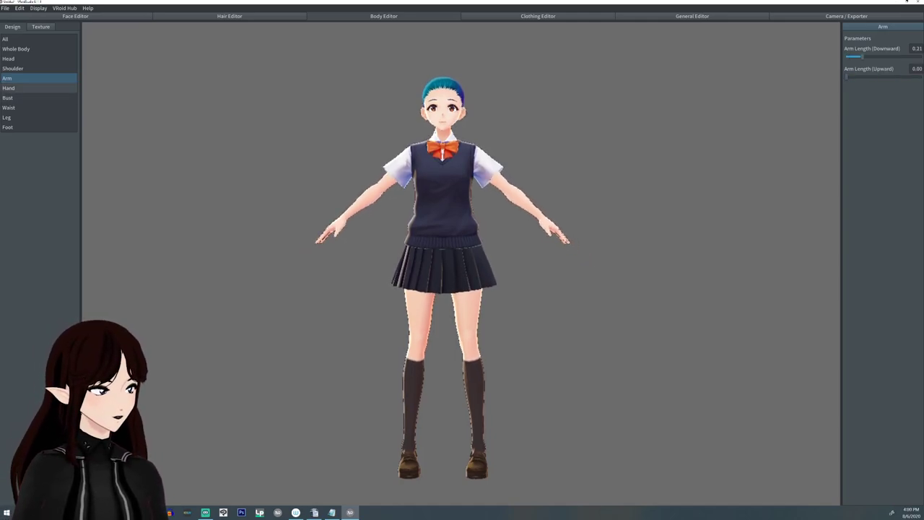
pyautogui.click(38, 108)
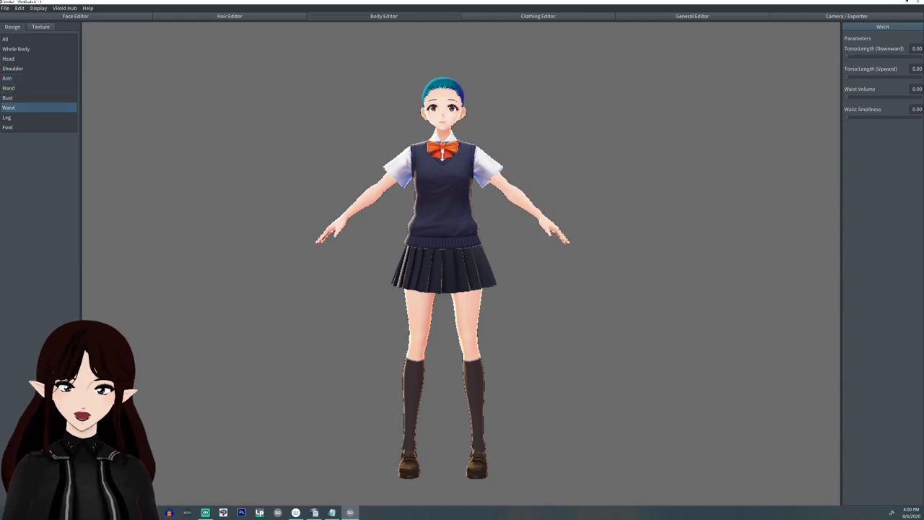
# Try out Finger Thickness (Upward) at 0.08 on the hands in close-up and return it to 0.00.
pyautogui.click(38, 88)
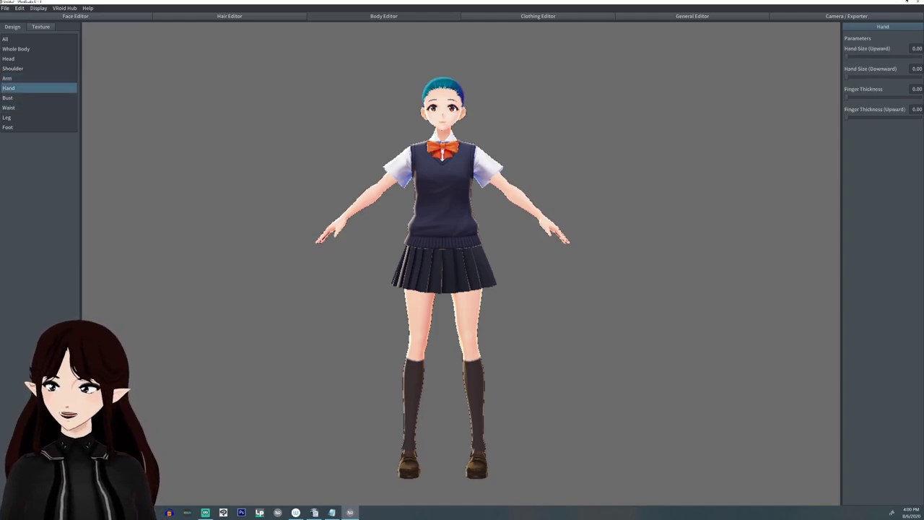
pyautogui.moveTo(847, 116)
pyautogui.mouseDown()
pyautogui.moveTo(921, 117)
pyautogui.moveTo(852, 117)
pyautogui.mouseUp()
pyautogui.moveTo(549, 238); pyautogui.dragTo(440, 238, button='right')
pyautogui.scroll(1, 440, 238)
pyautogui.scroll(5, 433, 260)
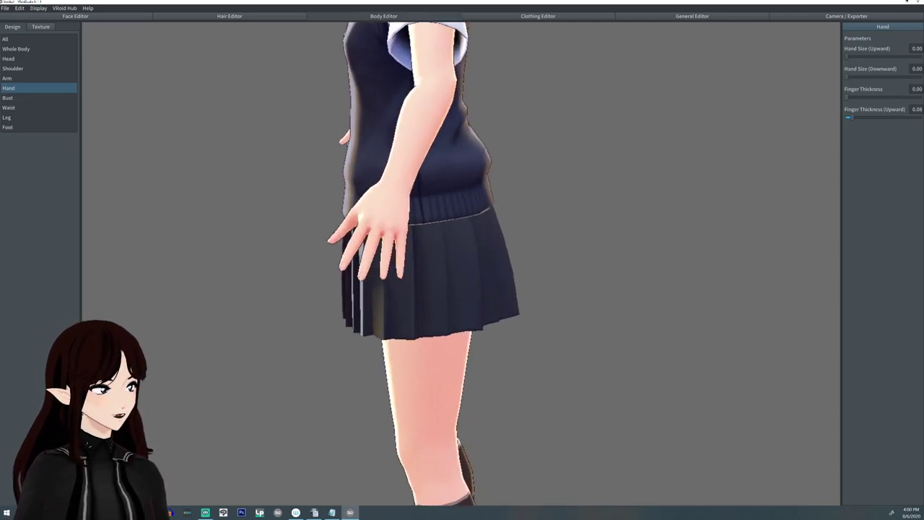
pyautogui.moveTo(851, 117); pyautogui.dragTo(846, 97)
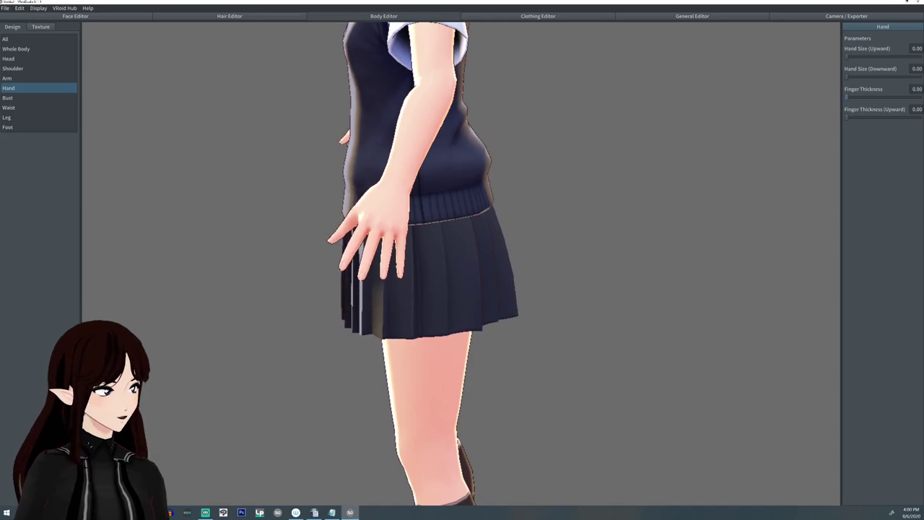
# Make the hands smaller by setting Hand Size (Downward) to 0.36.
pyautogui.moveTo(440, 238); pyautogui.dragTo(577, 238, button='right')
pyautogui.scroll(-6, 462, 264)
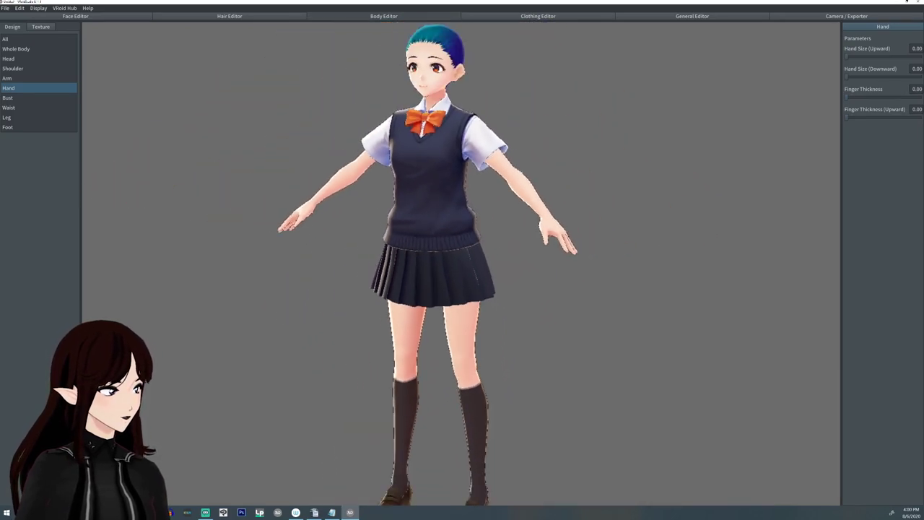
pyautogui.moveTo(462, 260); pyautogui.dragTo(476, 253, button='right')
pyautogui.moveTo(846, 76); pyautogui.dragTo(873, 77)
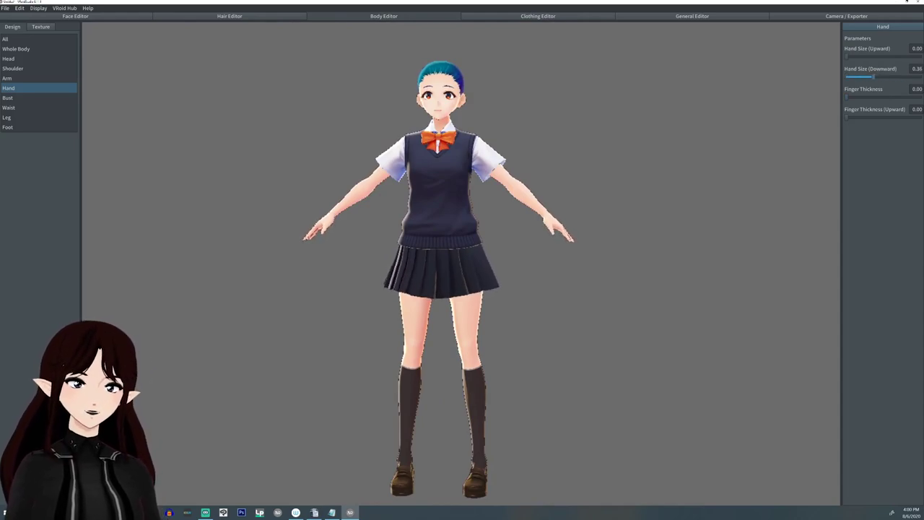
# Try out Breasts Volume and the two Breasts Smallness parameters, taking Smallness for Base up to 1.00 and checking the profile.
pyautogui.click(22, 97)
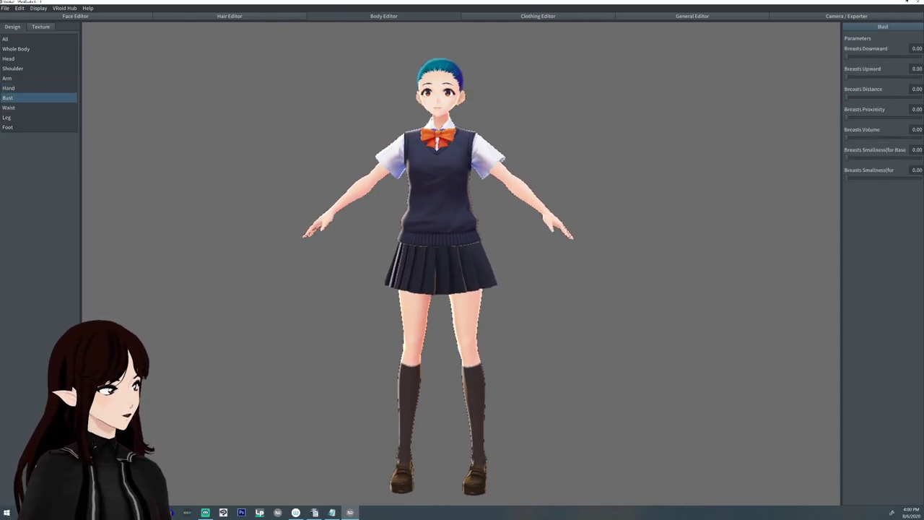
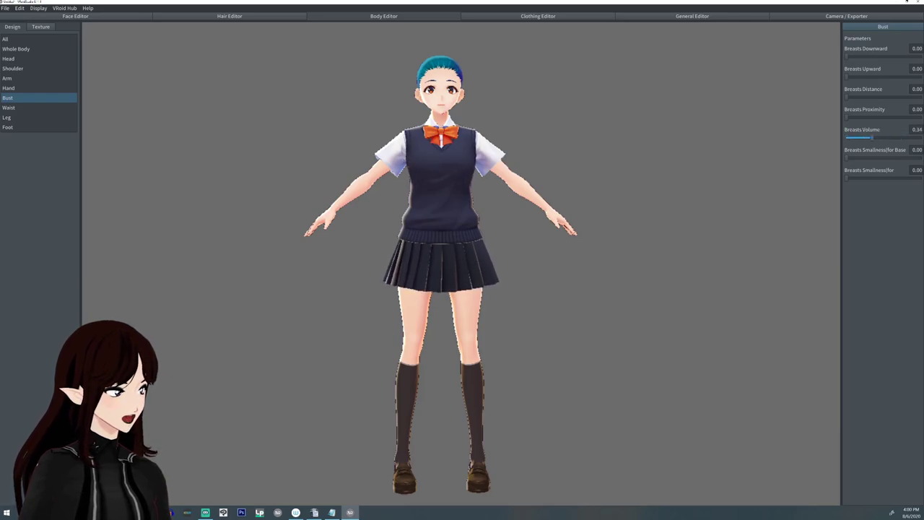
pyautogui.moveTo(461, 260); pyautogui.dragTo(578, 260, button='right')
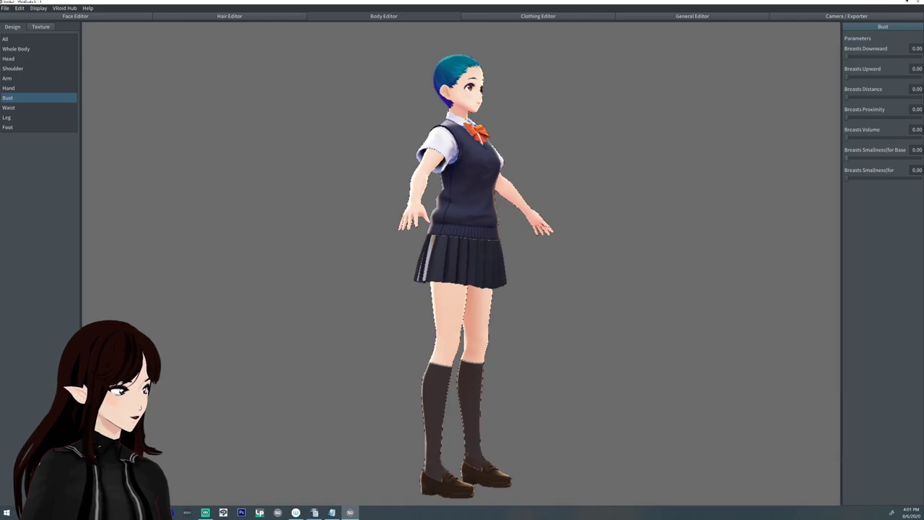
pyautogui.moveTo(846, 157); pyautogui.dragTo(845, 178)
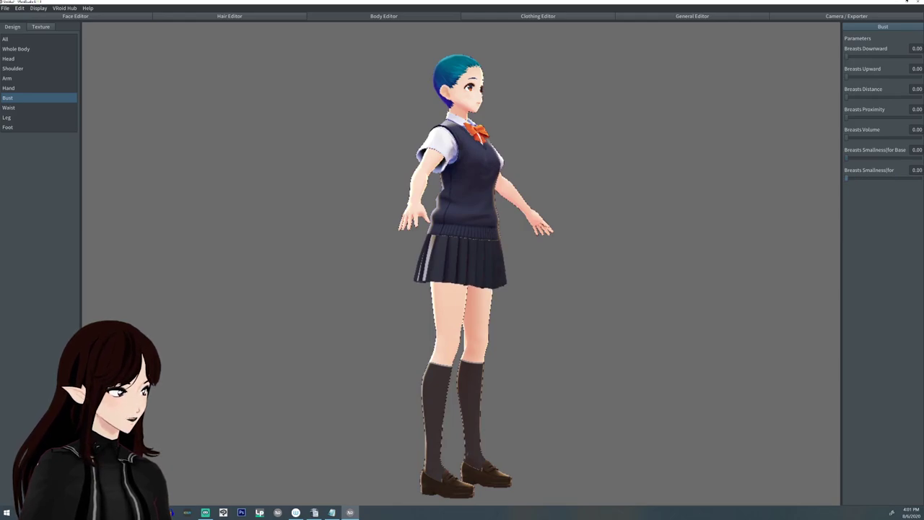
pyautogui.moveTo(845, 158); pyautogui.dragTo(856, 158)
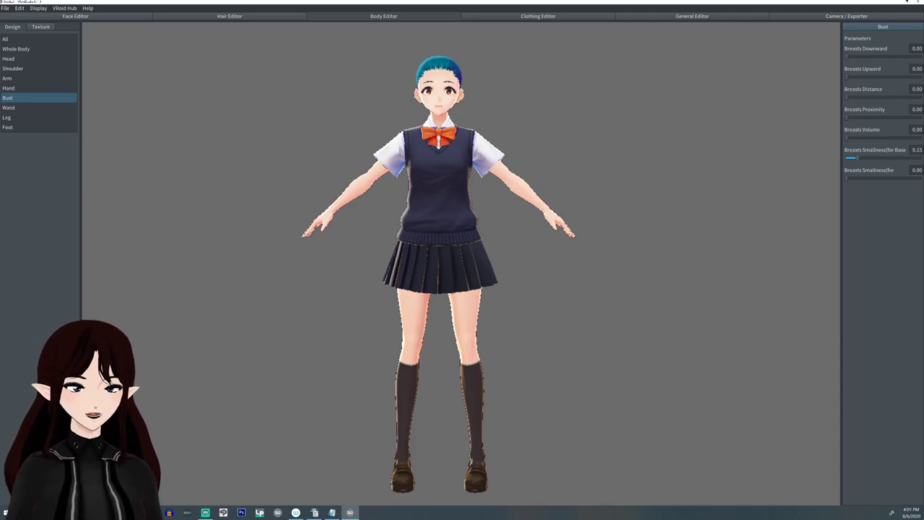
pyautogui.moveTo(859, 157); pyautogui.dragTo(920, 157)
pyautogui.moveTo(462, 259); pyautogui.dragTo(606, 260, button='right')
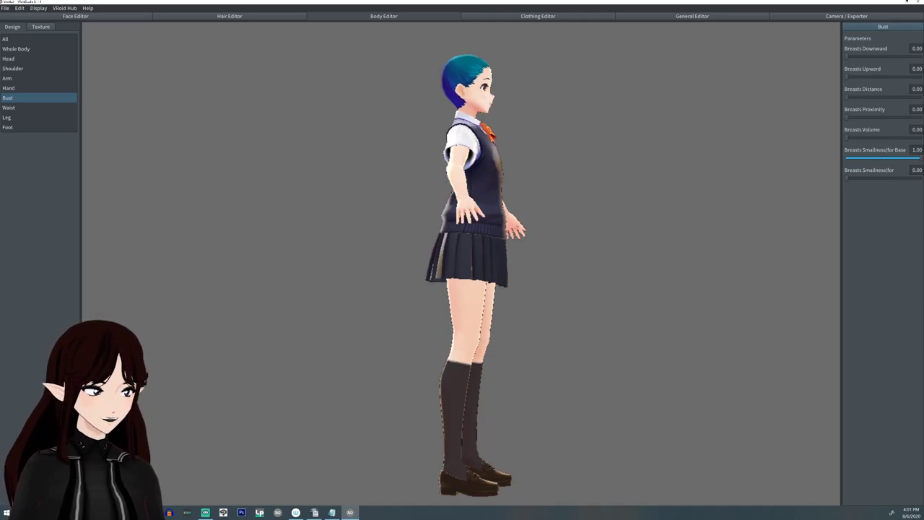
pyautogui.moveTo(606, 260); pyautogui.dragTo(462, 260, button='right')
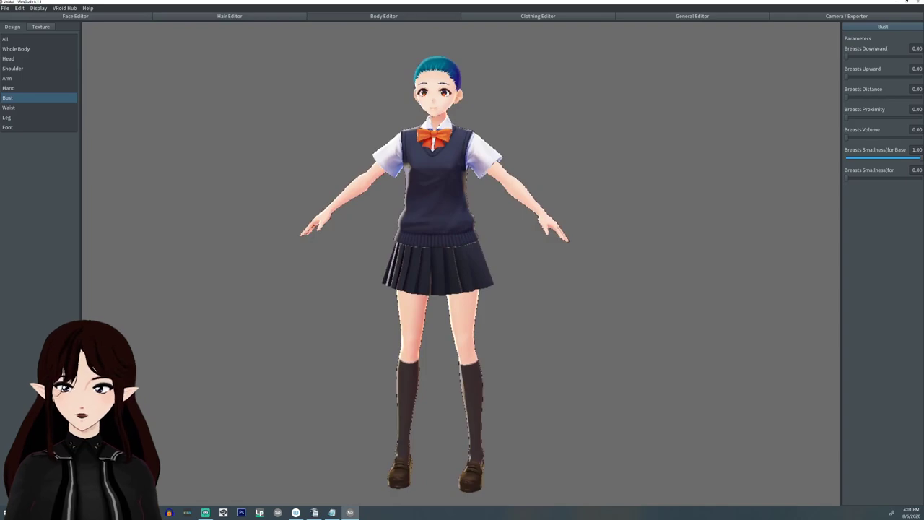
# Reset Breasts Smallness for Base and raise Breasts Volume instead.
pyautogui.moveTo(920, 157); pyautogui.dragTo(867, 137)
pyautogui.moveTo(462, 260); pyautogui.dragTo(480, 260, button='right')
# Try a Waist Volume of 1.00 and a Leg Length (Downward) of 0.15, and raise Leg Length (Upward).
pyautogui.click(39, 107)
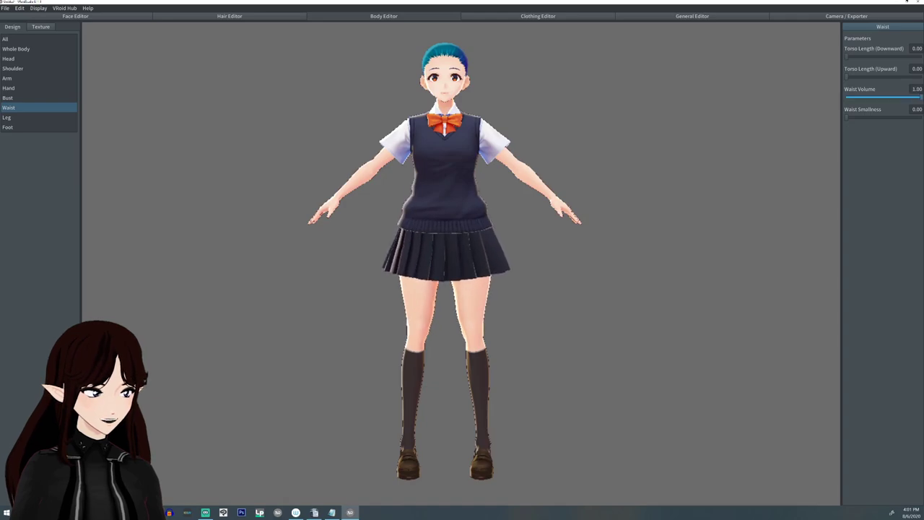
pyautogui.click(38, 117)
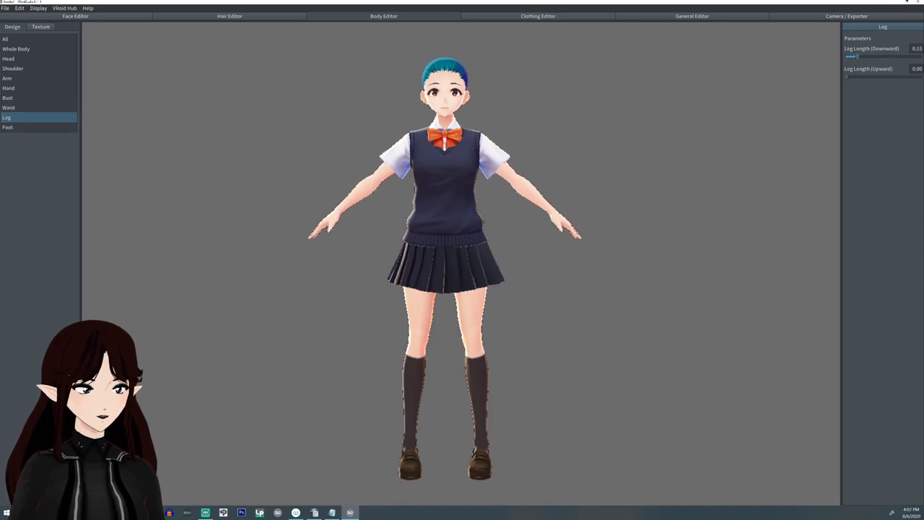
pyautogui.moveTo(846, 77)
pyautogui.mouseDown()
pyautogui.moveTo(872, 76)
pyautogui.moveTo(859, 77)
pyautogui.mouseUp()
pyautogui.click(39, 127)
pyautogui.moveTo(461, 260)
pyautogui.mouseDown(button='right')
pyautogui.moveTo(318, 260)
pyautogui.moveTo(469, 260)
pyautogui.moveTo(440, 260)
pyautogui.moveTo(458, 260)
pyautogui.mouseUp(button='right')
# Open the Clothing Editor and look through the available outfit presets.
pyautogui.click(538, 16)
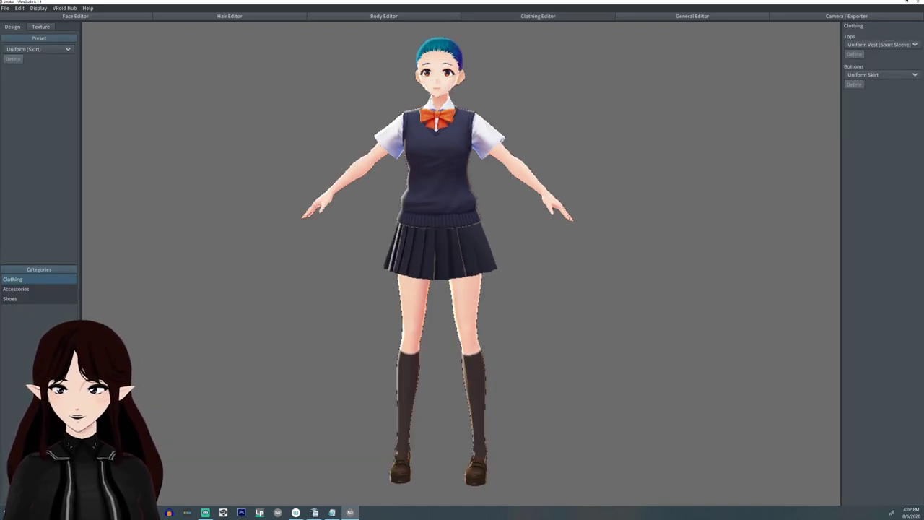
pyautogui.click(38, 48)
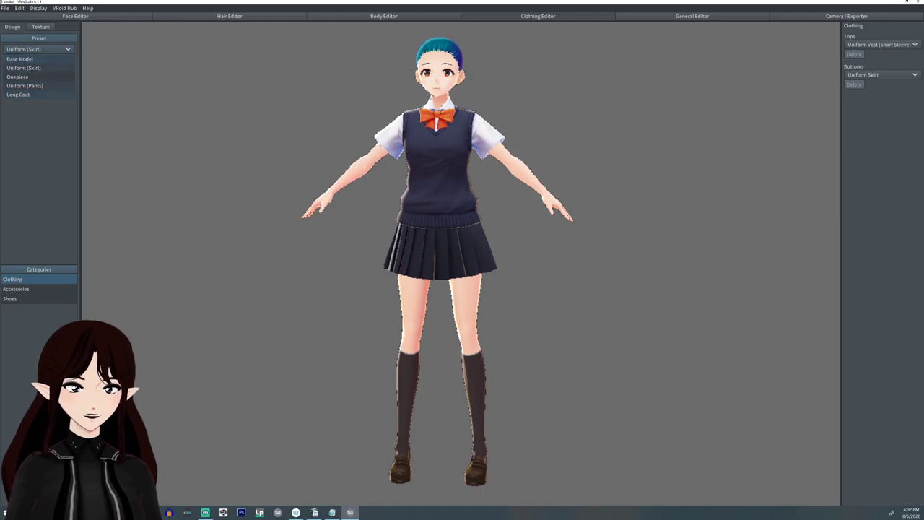
pyautogui.click(38, 95)
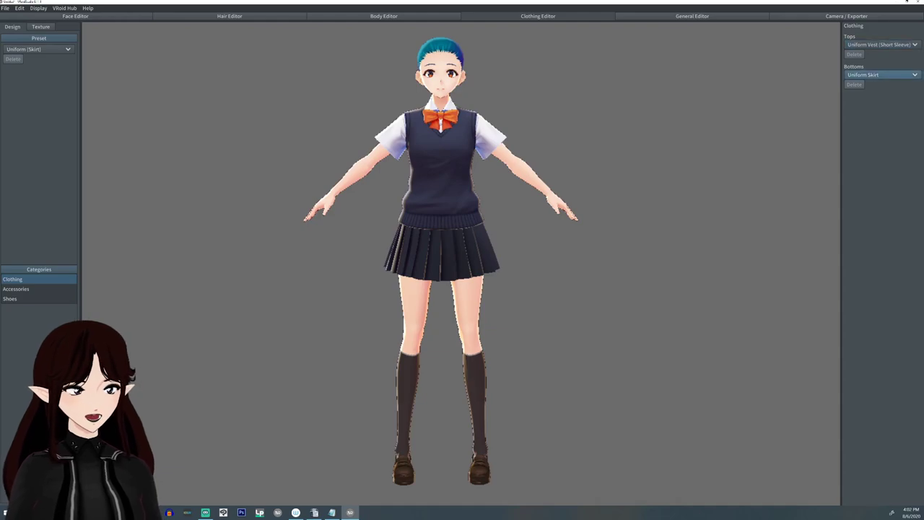
# Remove the uniform by setting both Tops and Bottoms to None.
pyautogui.click(881, 44)
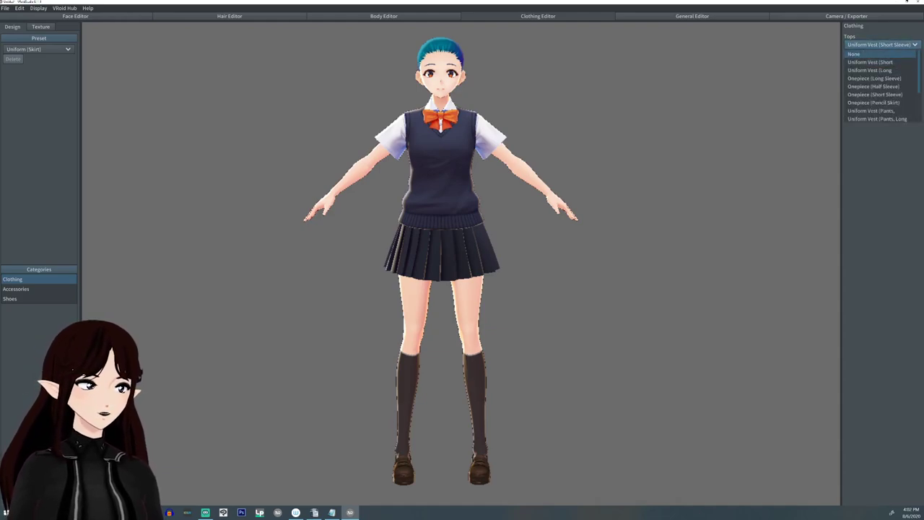
pyautogui.click(853, 54)
pyautogui.click(880, 74)
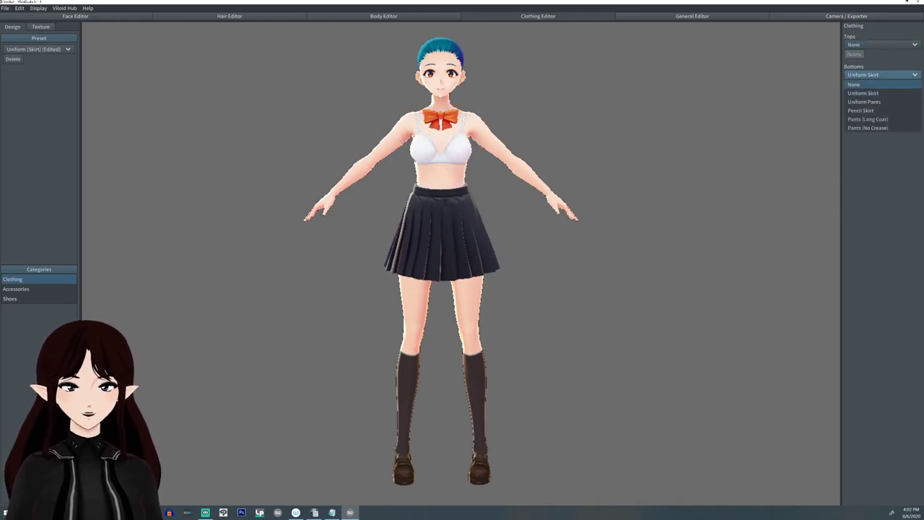
pyautogui.click(853, 84)
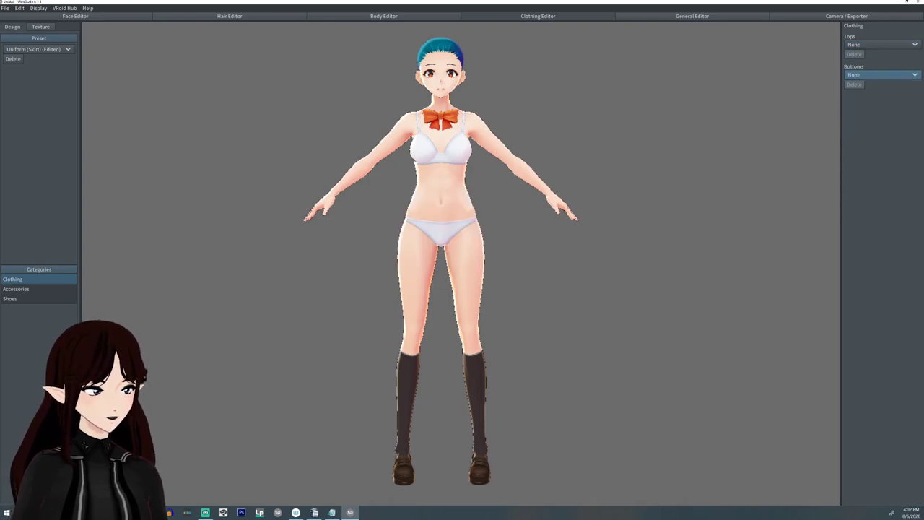
# Try out the tops Uniform Vest (Short Sleeve), Onepiece (Long Sleeve), Hooded Sweatsuit and Long Coat (High Neck).
pyautogui.click(880, 44)
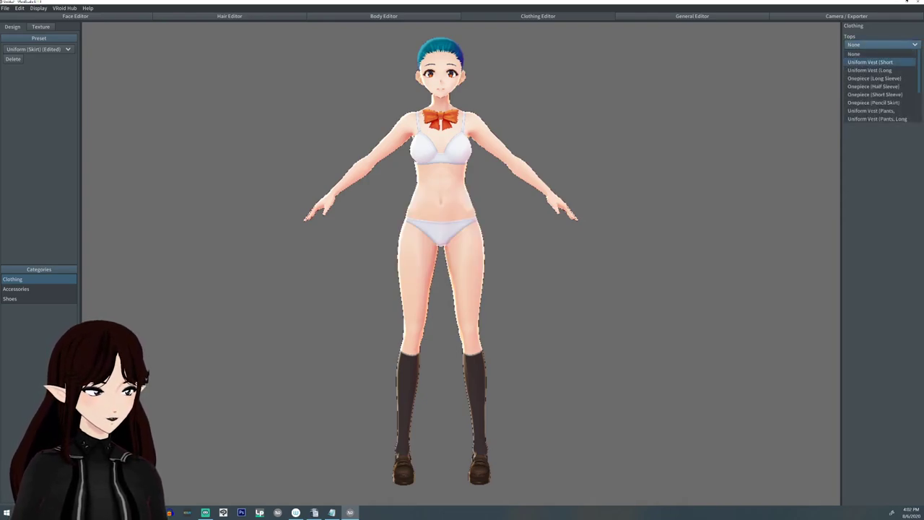
pyautogui.click(870, 62)
pyautogui.click(880, 44)
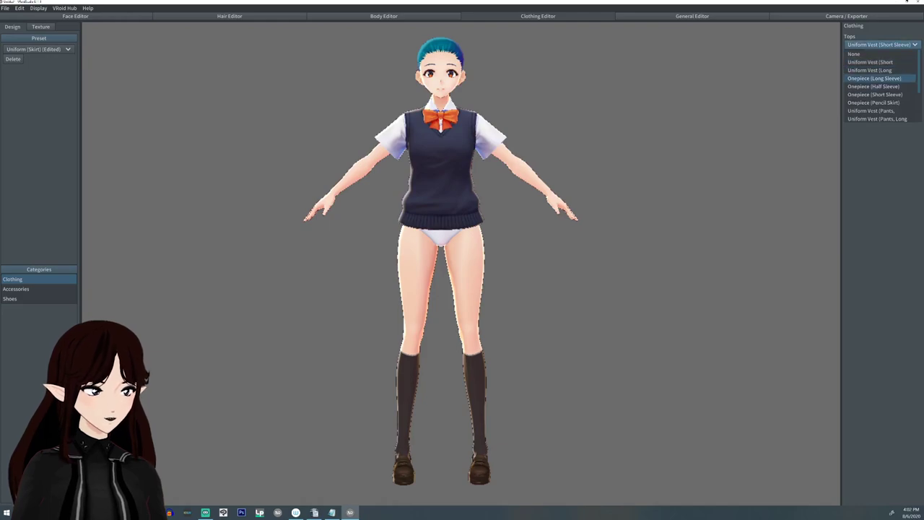
pyautogui.click(873, 78)
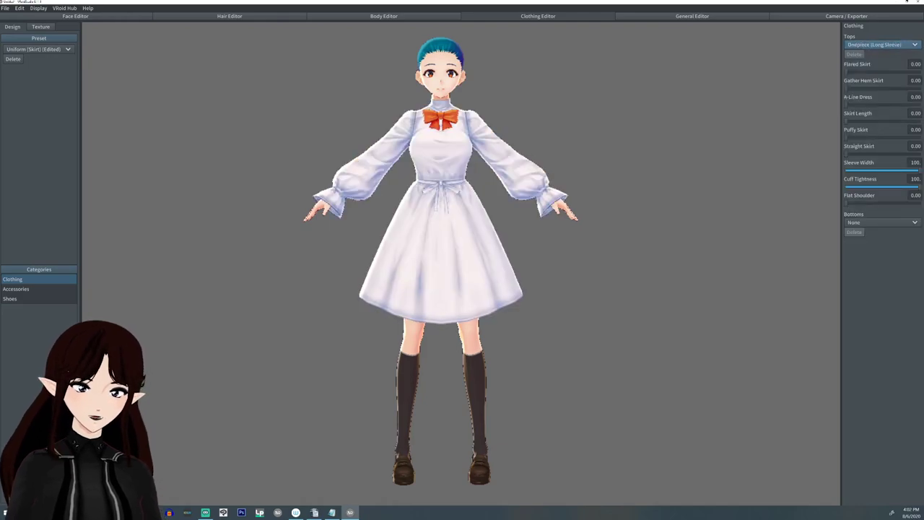
pyautogui.click(880, 44)
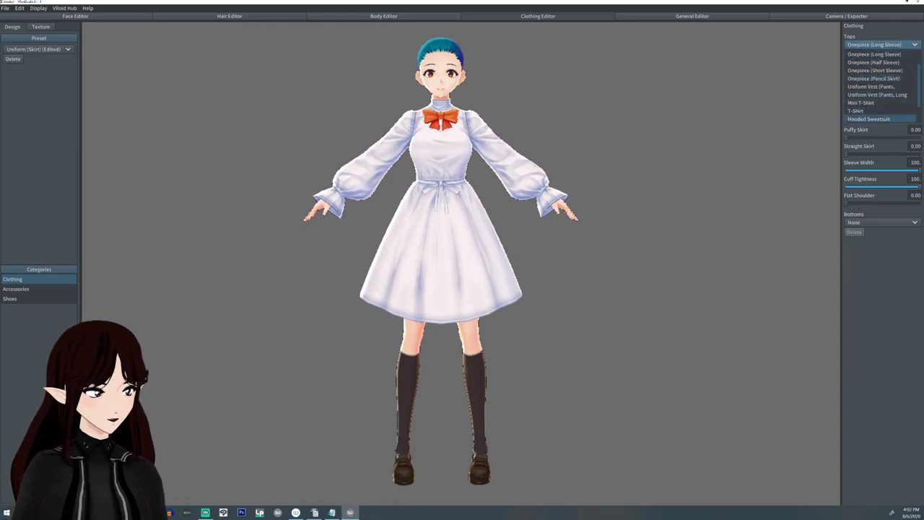
pyautogui.click(868, 118)
pyautogui.click(880, 44)
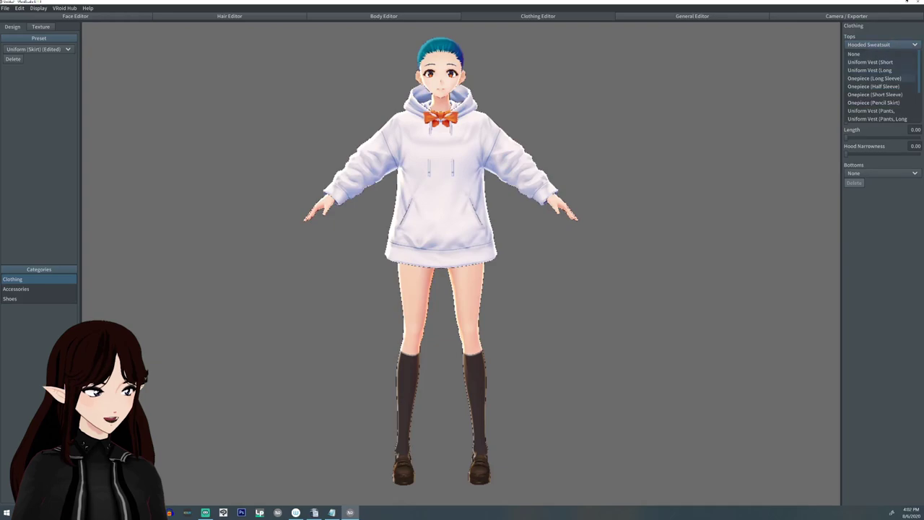
pyautogui.scroll(-3, 881, 102)
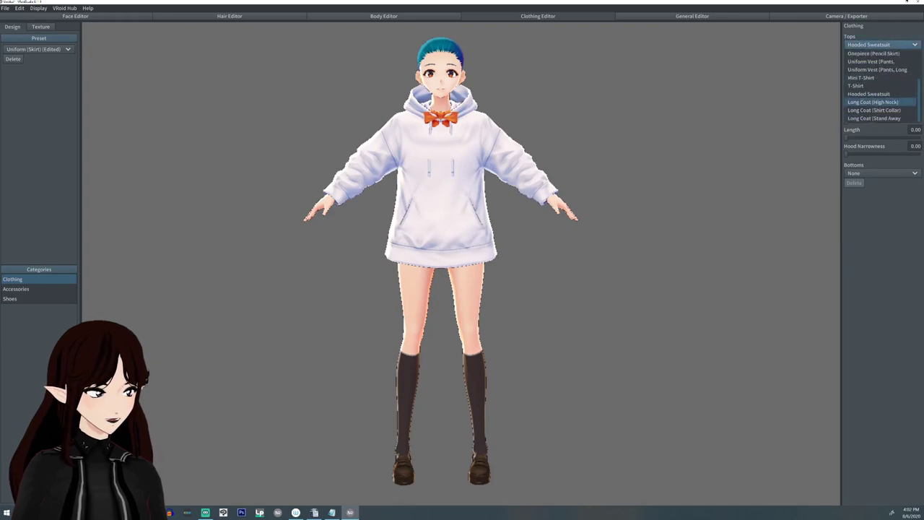
pyautogui.click(873, 101)
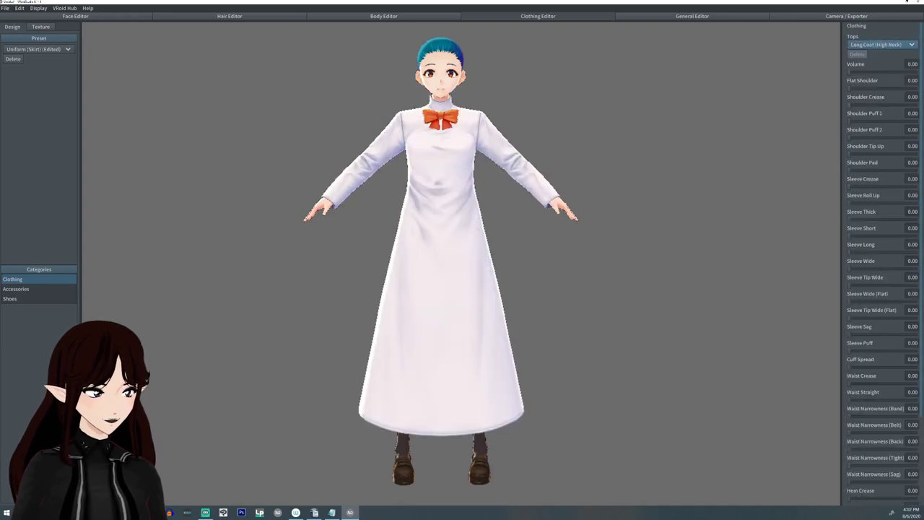
# Dress the avatar in the Onepiece (Long Sleeve) top with Sleeve Width 99.3 and Cuff Tightness 0.00.
pyautogui.click(880, 44)
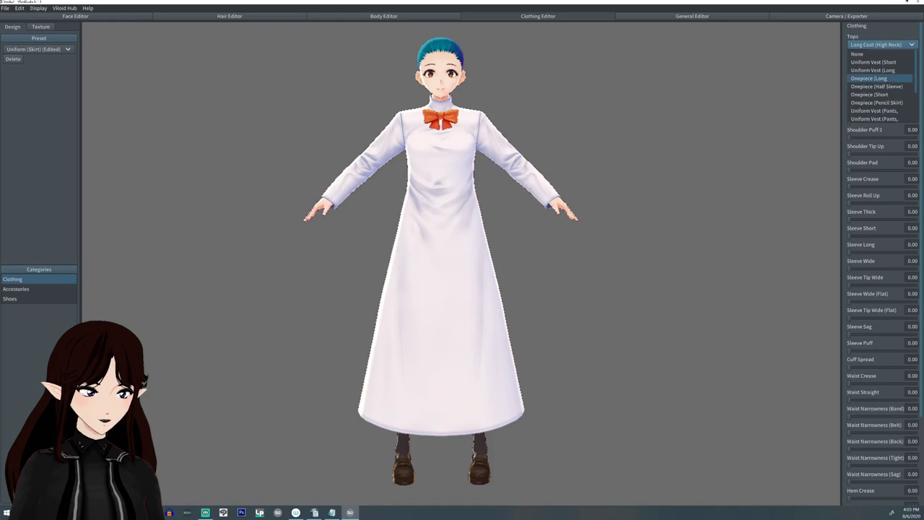
pyautogui.click(870, 78)
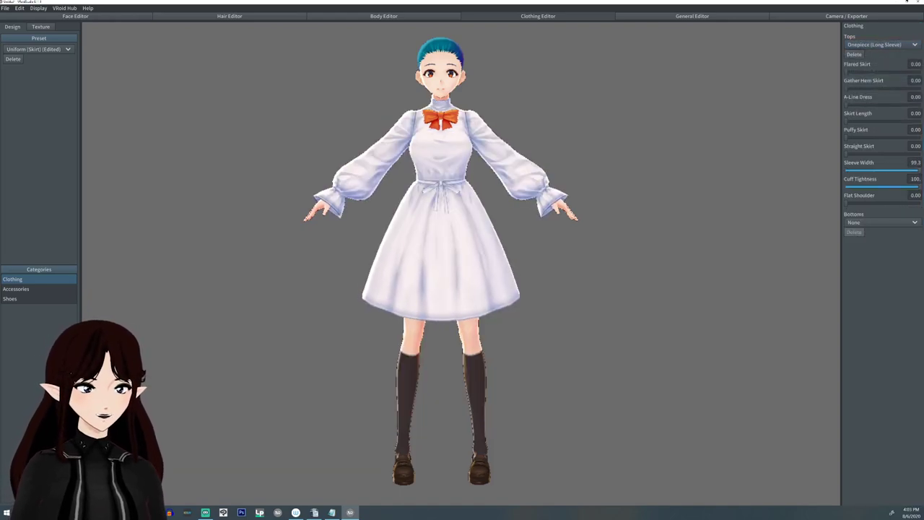
pyautogui.moveTo(918, 170); pyautogui.dragTo(846, 187)
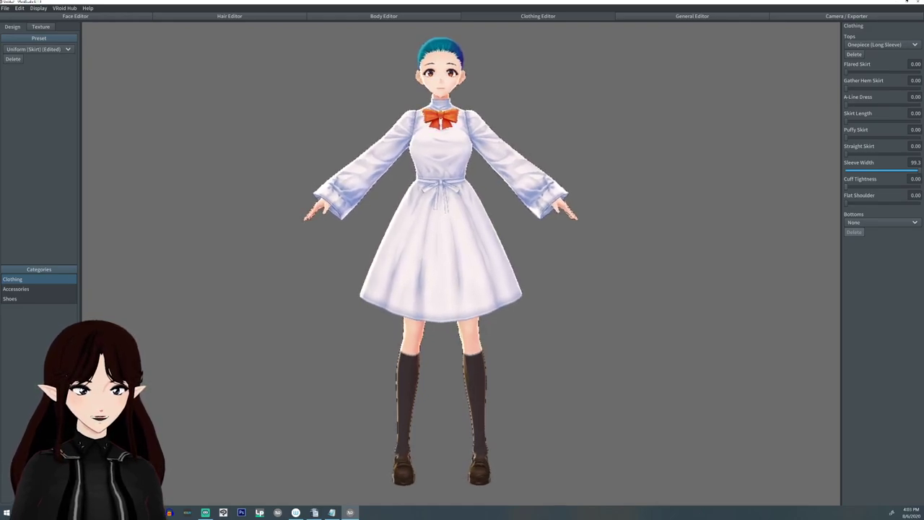
# Set the bottoms to Uniform Skirt and check from below how it sits under the dress.
pyautogui.click(880, 222)
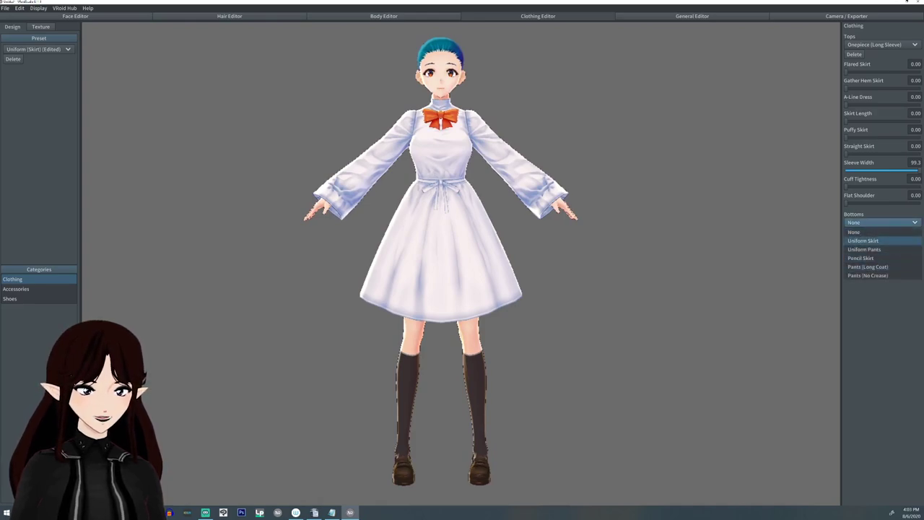
pyautogui.click(863, 240)
pyautogui.moveTo(461, 303); pyautogui.dragTo(461, 195, button='right')
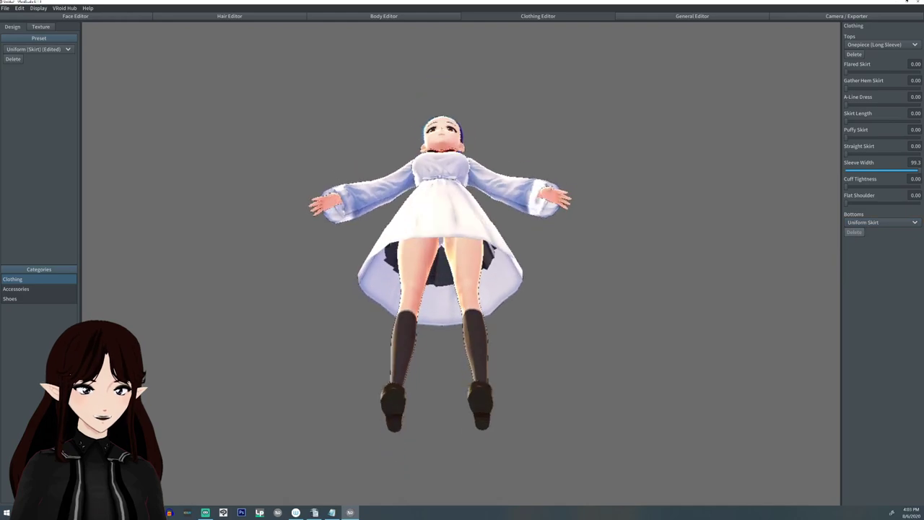
# Try the Uniform Pants under the dress, then set the bottoms to Pants (Long Coat).
pyautogui.click(880, 223)
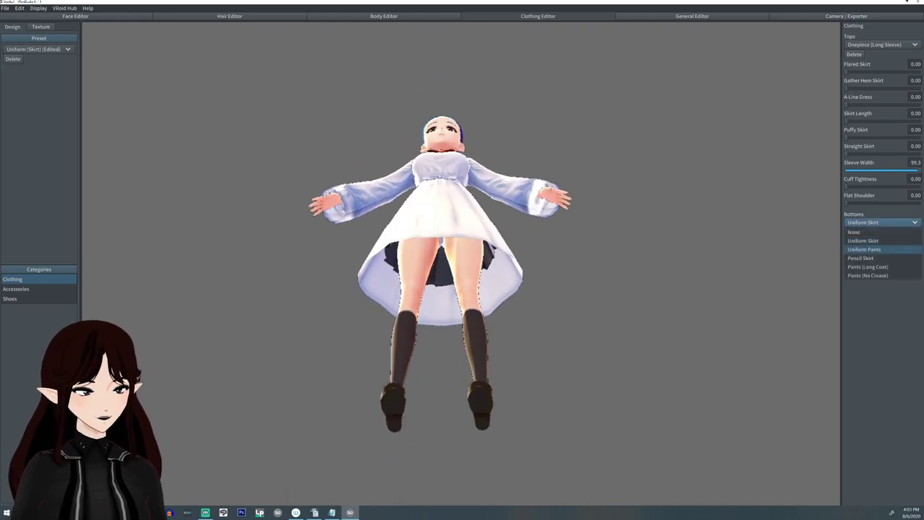
pyautogui.click(864, 249)
pyautogui.moveTo(462, 195); pyautogui.dragTo(462, 303, button='right')
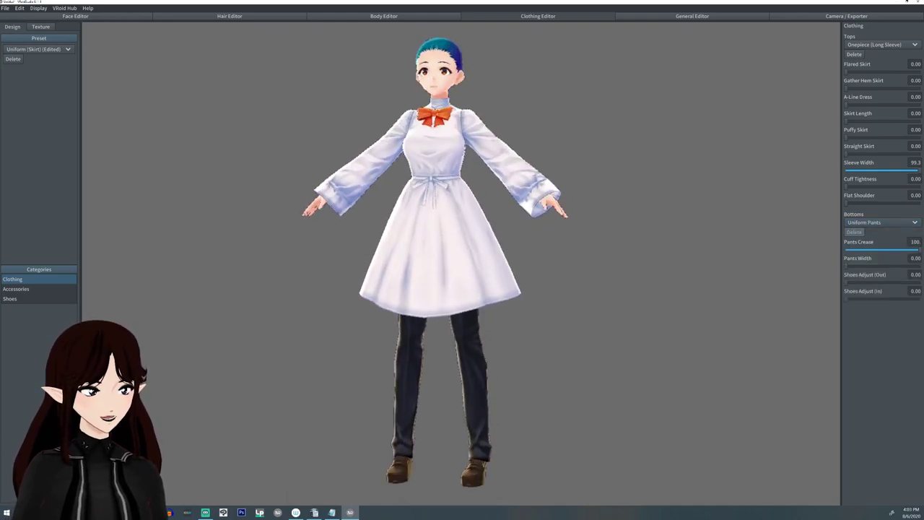
pyautogui.click(881, 222)
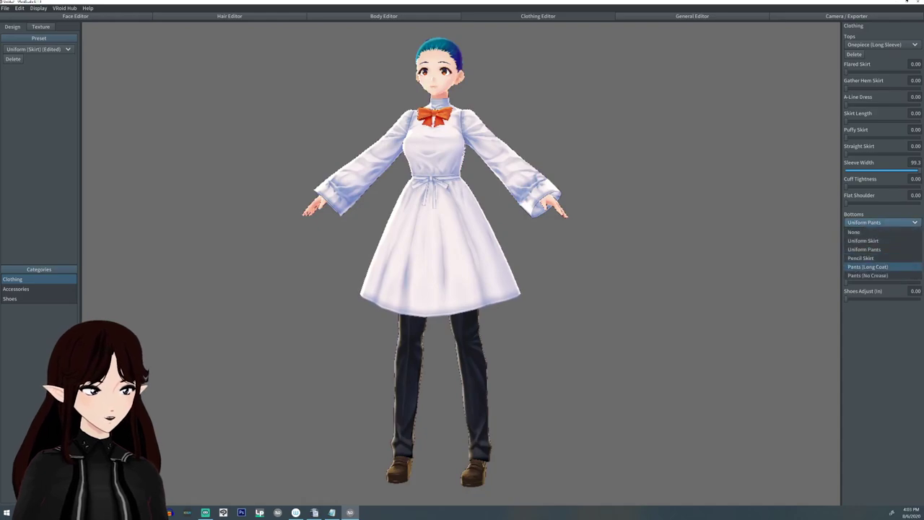
pyautogui.click(866, 266)
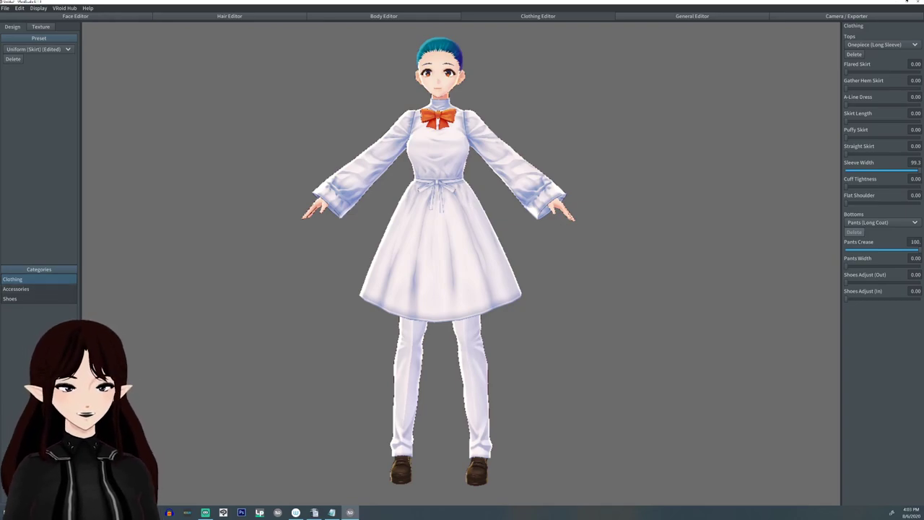
# Try the Uniform Tie as the neck accessory, then remove it by setting Neck to None.
pyautogui.click(38, 288)
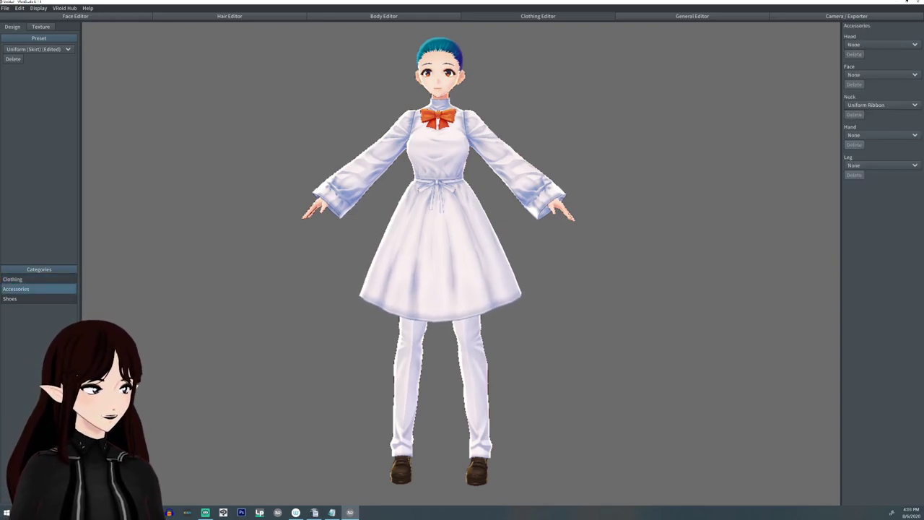
pyautogui.click(880, 104)
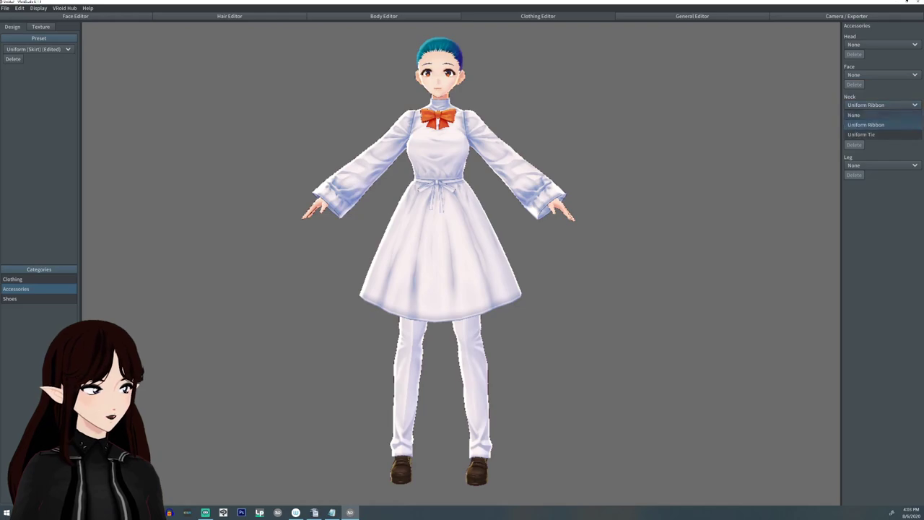
pyautogui.click(880, 134)
pyautogui.click(880, 104)
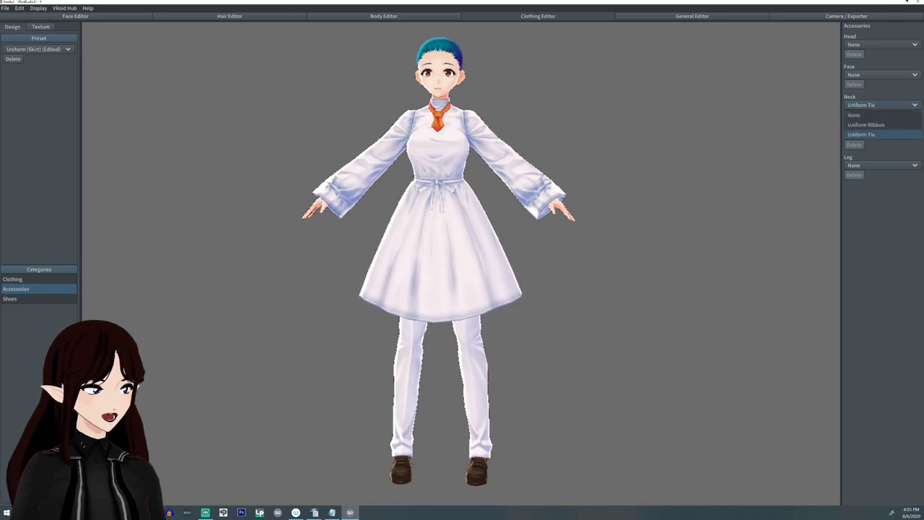
pyautogui.click(880, 115)
# Examine which accessory options are offered for Head, Face, Hand and Leg.
pyautogui.click(880, 45)
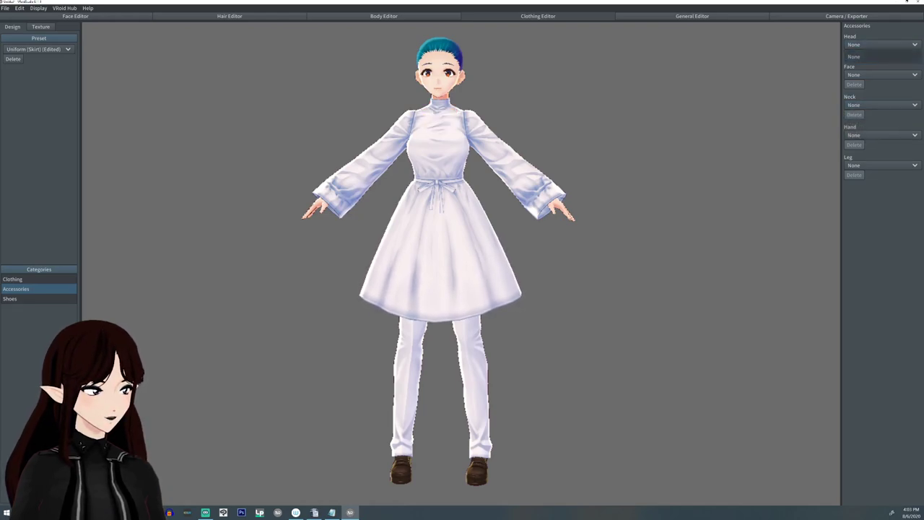
pyautogui.click(880, 76)
pyautogui.click(881, 75)
pyautogui.click(854, 87)
pyautogui.click(880, 135)
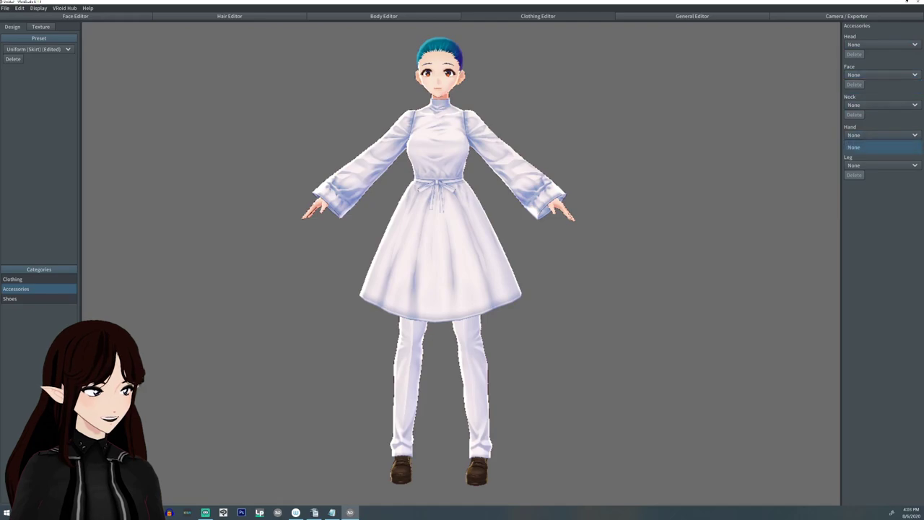
pyautogui.click(853, 145)
pyautogui.click(881, 166)
pyautogui.click(880, 175)
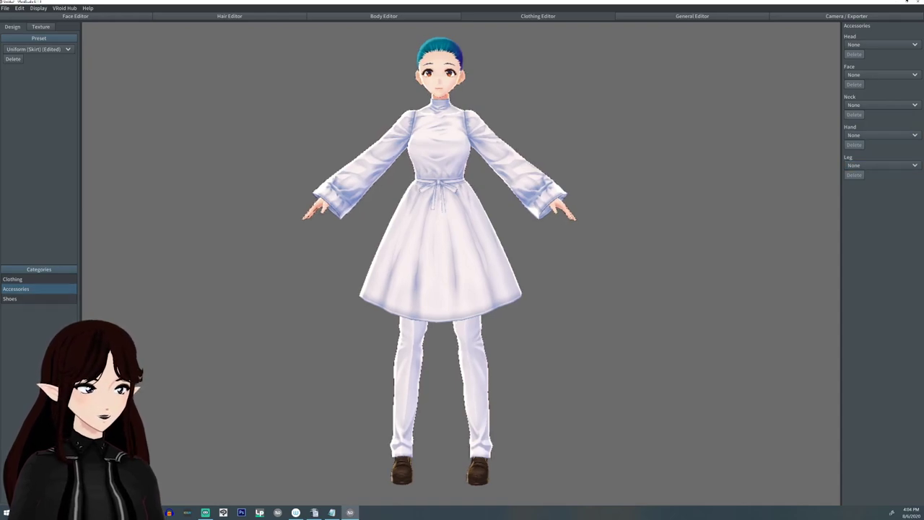
# Try Pumps as the avatar's shoes with the toe shape Bare Foot (Angled), viewing the feet from the side.
pyautogui.click(39, 298)
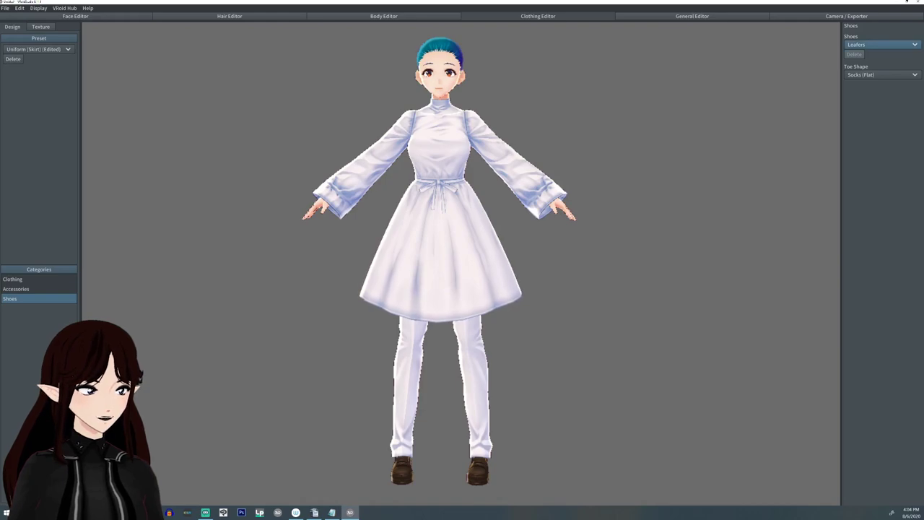
pyautogui.click(880, 44)
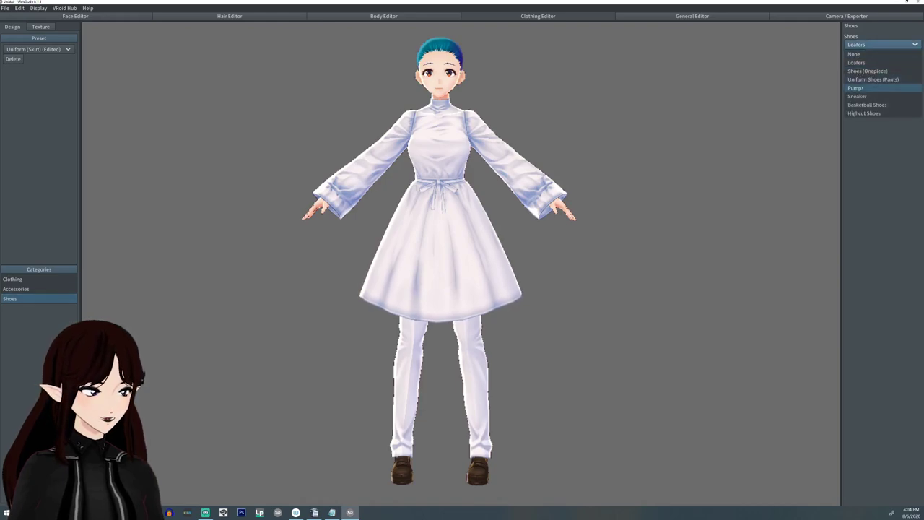
pyautogui.click(855, 87)
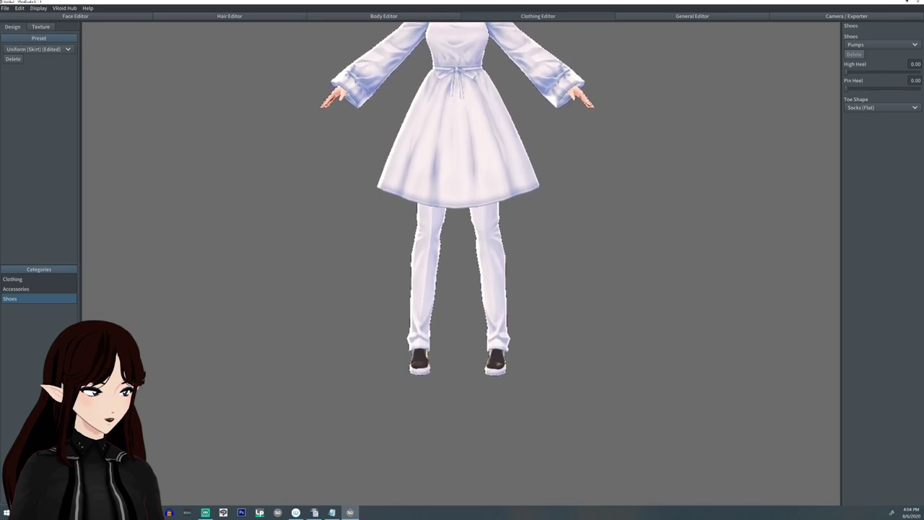
pyautogui.moveTo(548, 260); pyautogui.dragTo(379, 259, button='right')
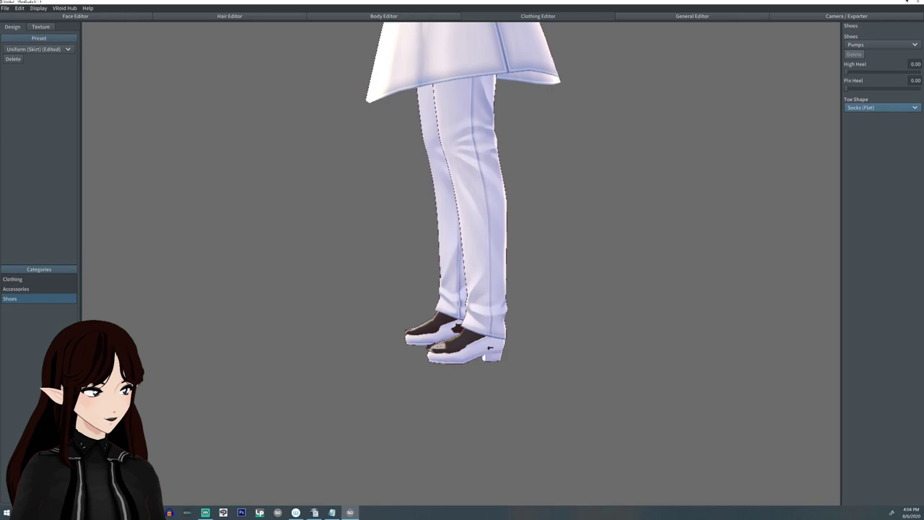
pyautogui.click(880, 106)
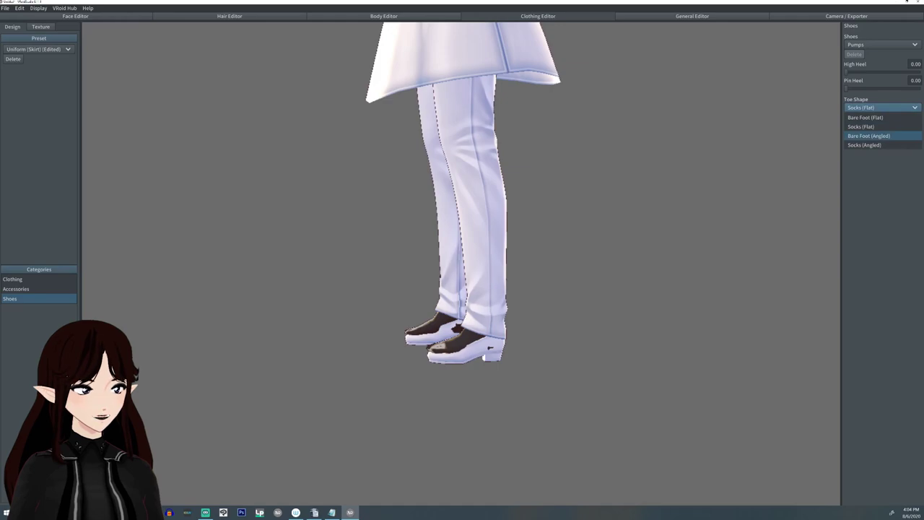
pyautogui.click(868, 136)
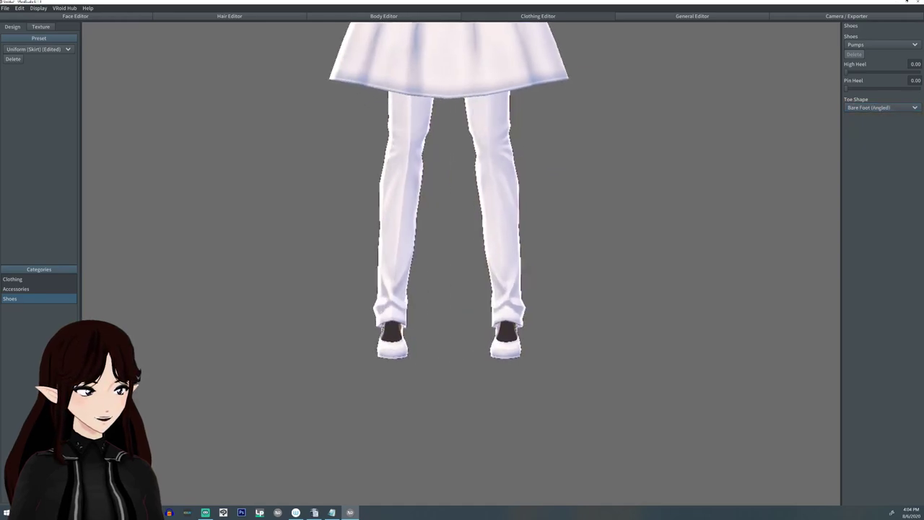
# Try Loafers and Sneaker shoes on the avatar, raising the sneaker's Sole Low to 100.
pyautogui.click(881, 44)
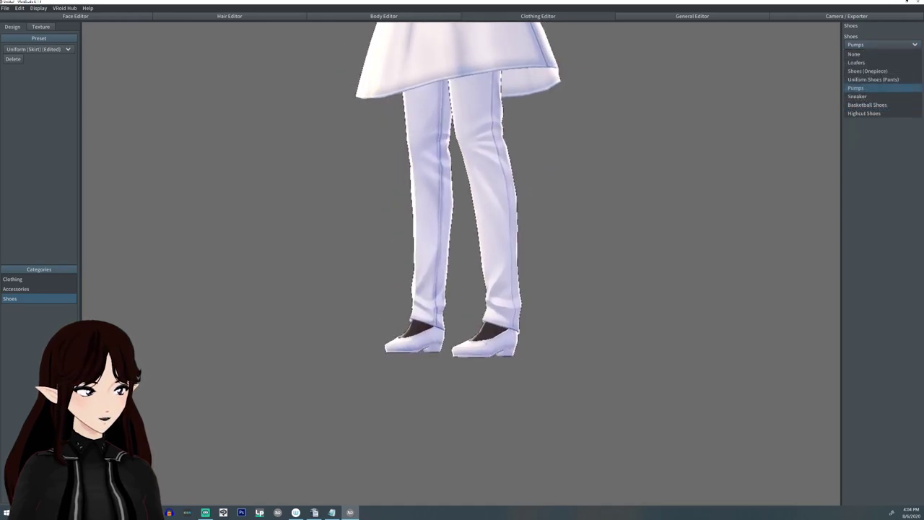
pyautogui.moveTo(462, 260); pyautogui.dragTo(433, 317, button='right')
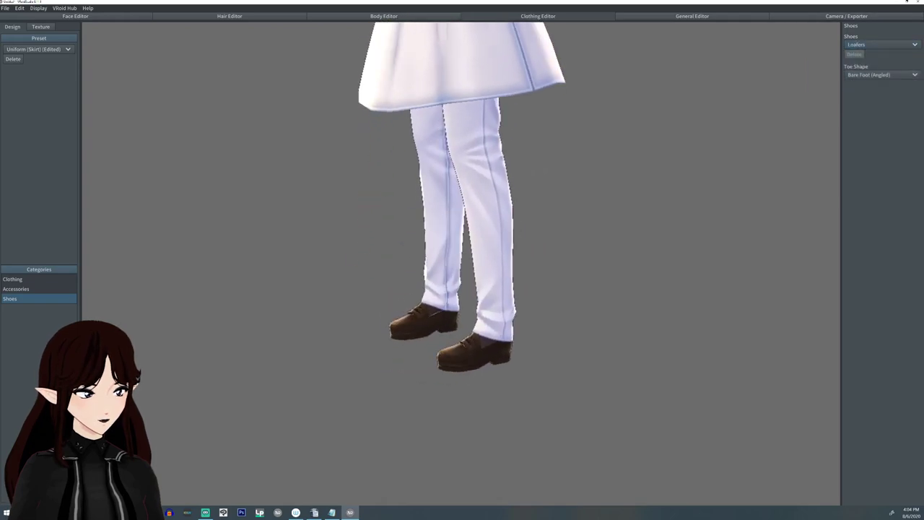
pyautogui.click(880, 45)
pyautogui.click(866, 97)
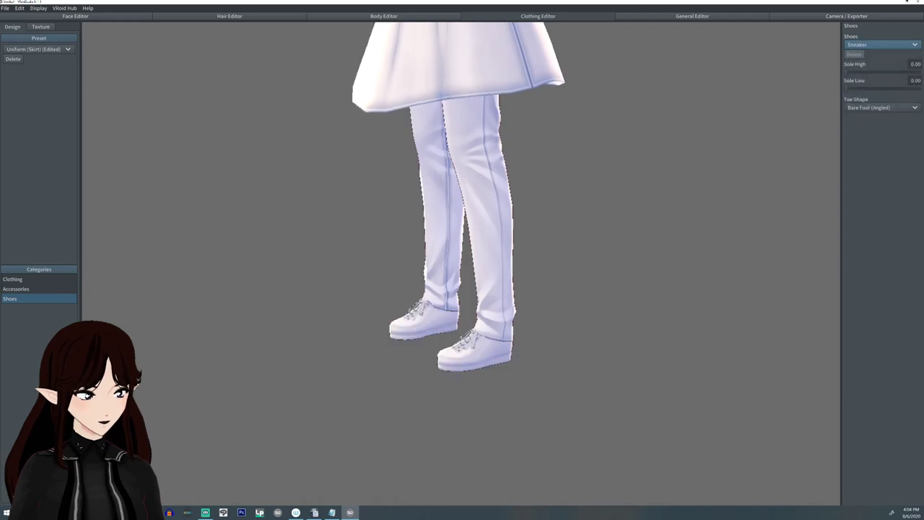
pyautogui.moveTo(462, 260); pyautogui.dragTo(419, 231, button='right')
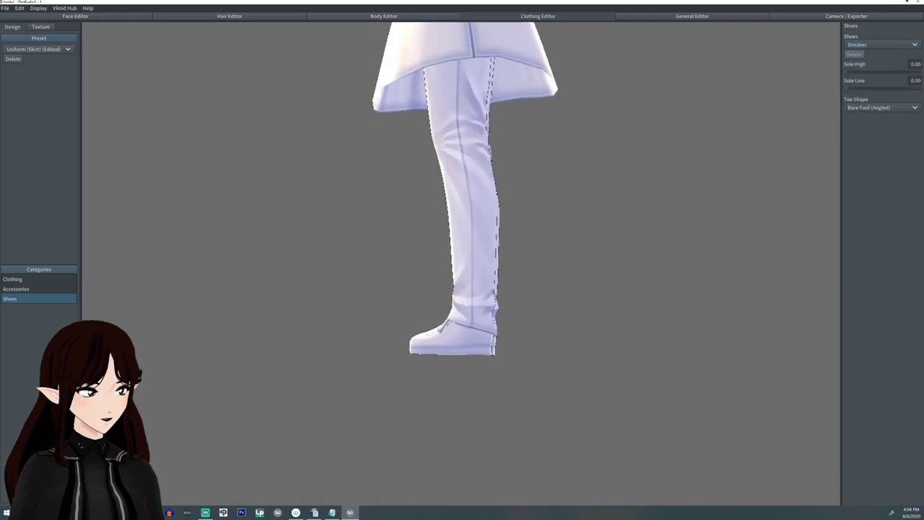
pyautogui.moveTo(846, 88); pyautogui.dragTo(920, 88)
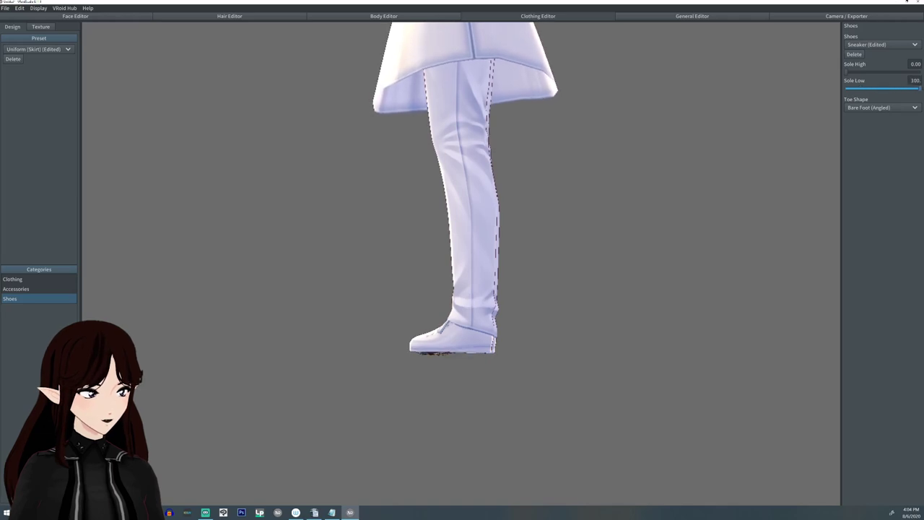
pyautogui.moveTo(462, 217); pyautogui.dragTo(520, 216, button='right')
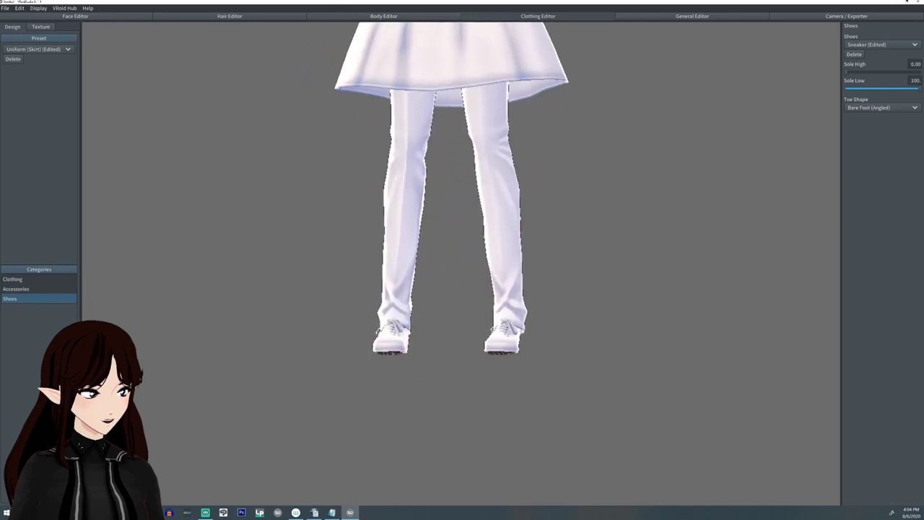
# Set the toe shape to Socks (Flat) and check how the feet fit inside the edited sneakers.
pyautogui.click(881, 108)
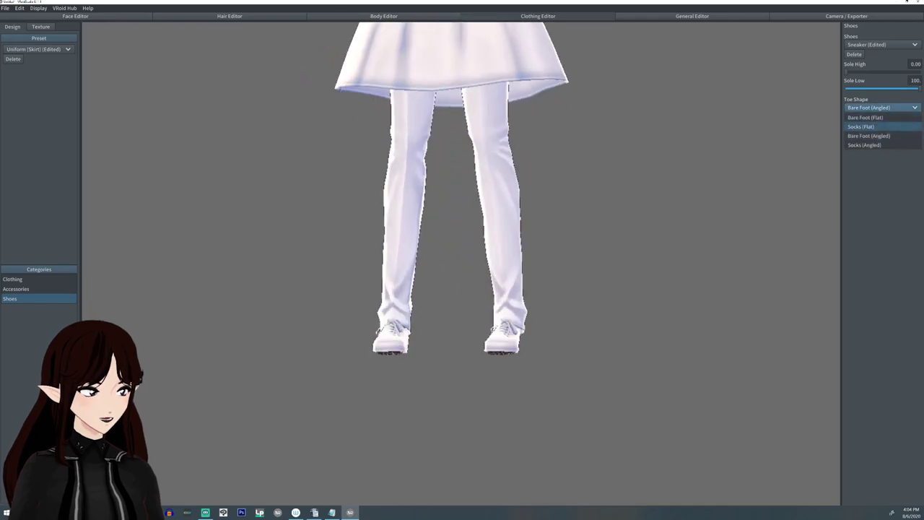
pyautogui.click(881, 126)
pyautogui.moveTo(462, 217); pyautogui.dragTo(404, 217, button='right')
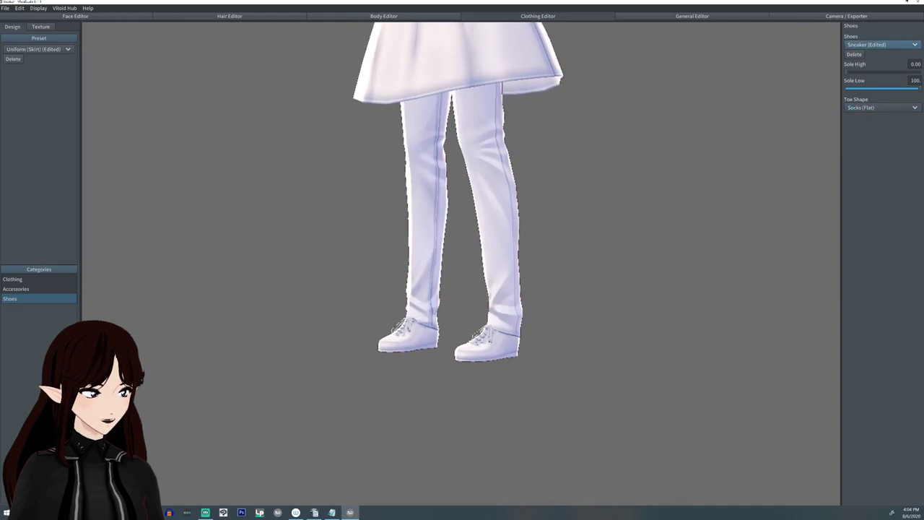
# Take the shoes off with None, set the toe shape to Bare Foot (Flat) and inspect the feet up close.
pyautogui.click(880, 45)
pyautogui.click(880, 54)
pyautogui.moveTo(462, 216); pyautogui.dragTo(462, 289, button='right')
pyautogui.click(880, 75)
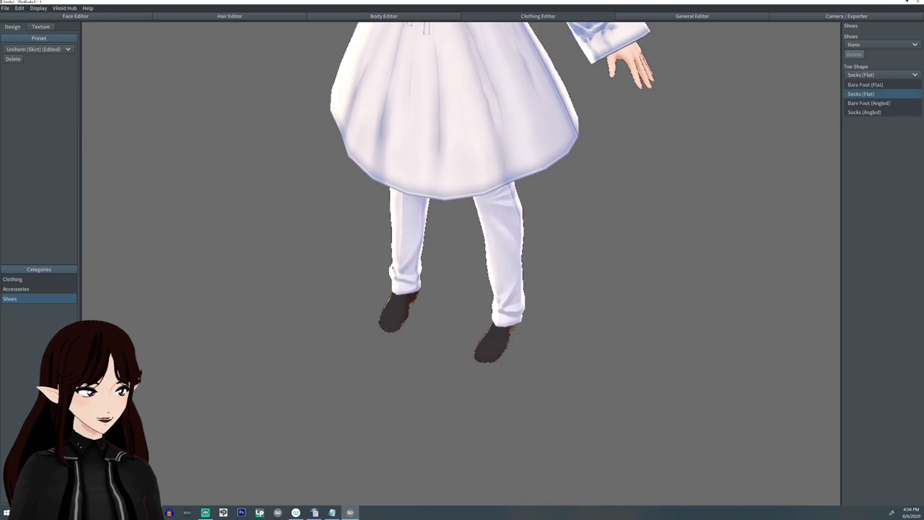
pyautogui.click(864, 84)
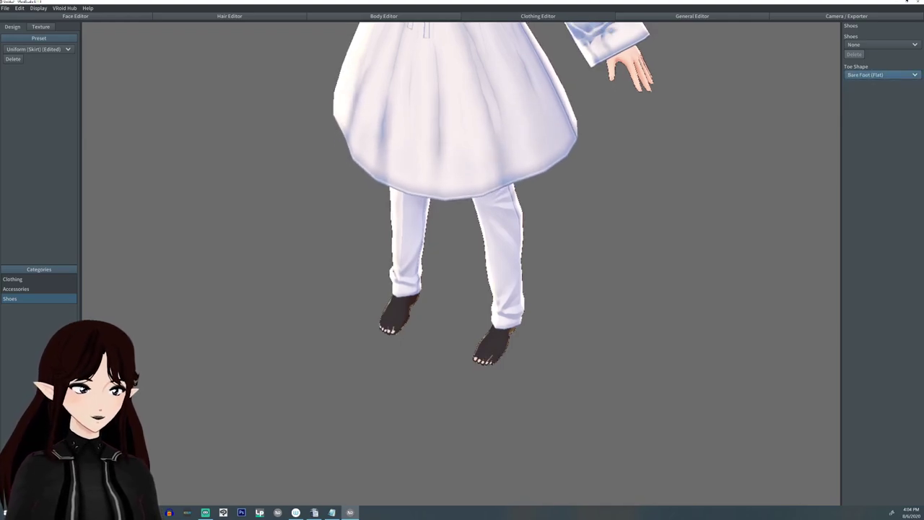
pyautogui.scroll(5, 462, 260)
pyautogui.moveTo(462, 324); pyautogui.dragTo(462, 202, button='middle')
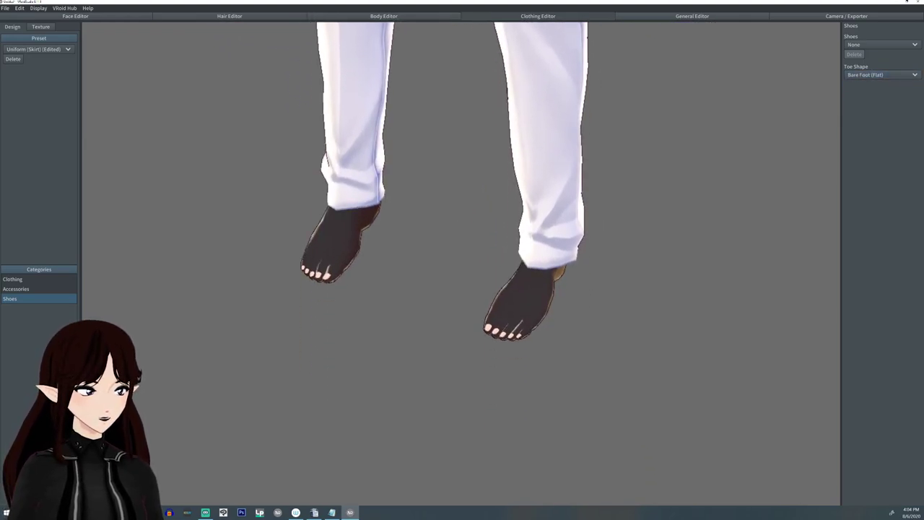
pyautogui.moveTo(462, 303); pyautogui.dragTo(441, 279, button='right')
# Compare the toe shape Socks (Flat) with Bare Foot (Flat) on the shoeless feet.
pyautogui.click(881, 75)
pyautogui.click(882, 93)
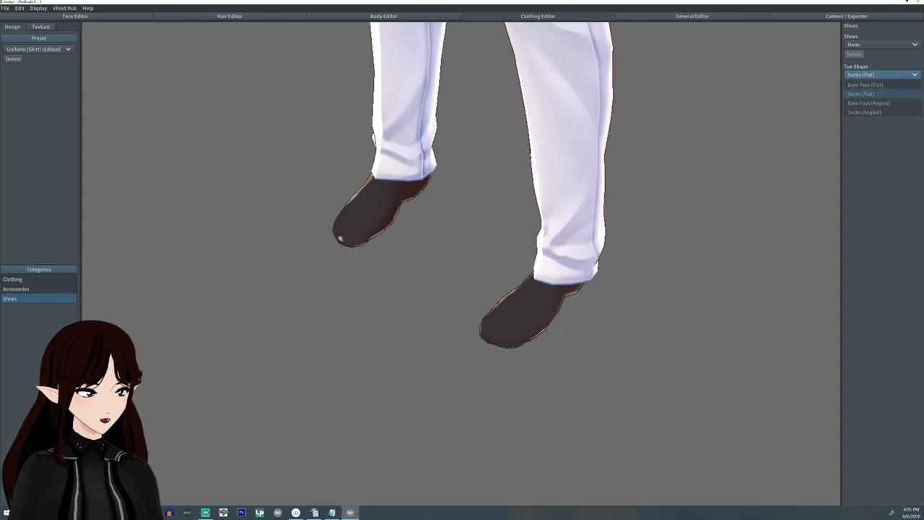
pyautogui.click(881, 74)
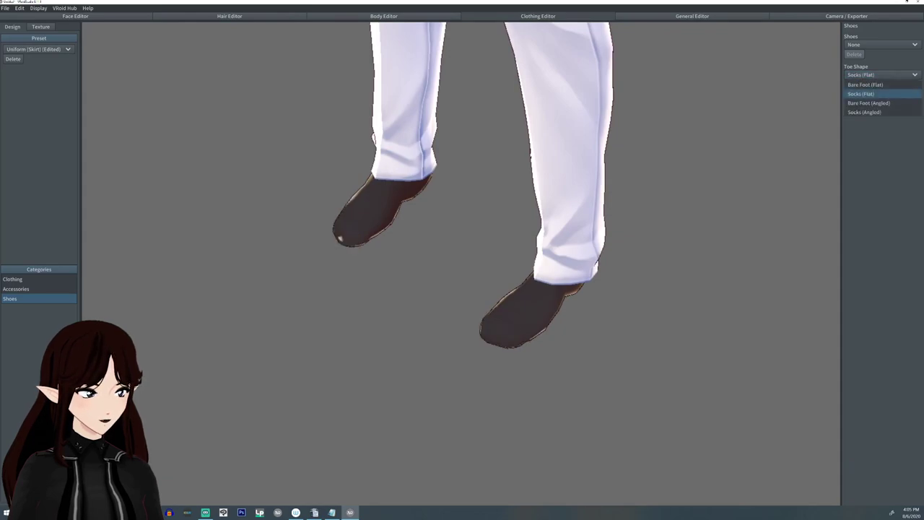
pyautogui.click(874, 84)
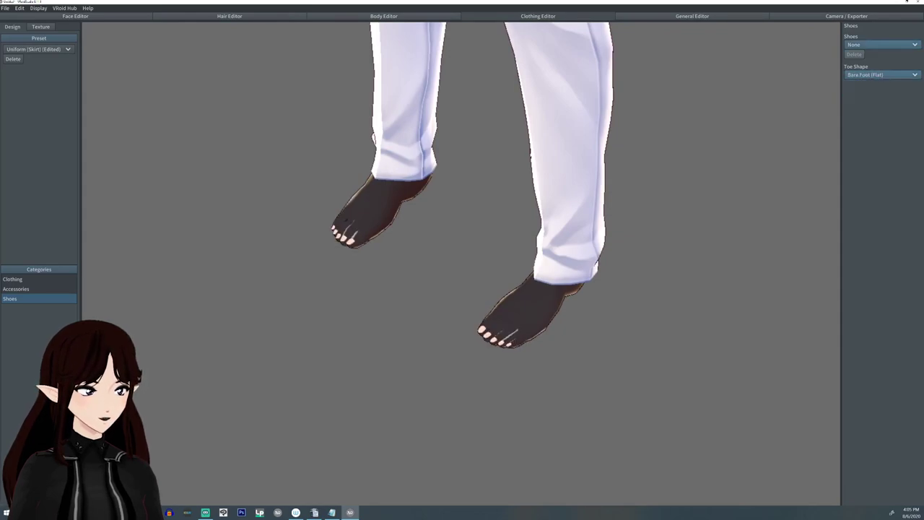
pyautogui.moveTo(462, 217); pyautogui.dragTo(563, 216, button='right')
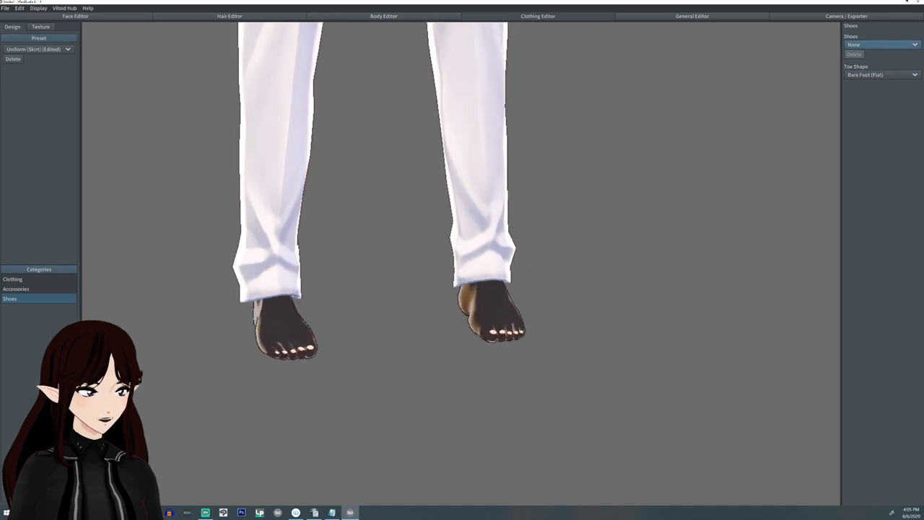
# Put the unedited Sneaker shoes on the avatar with the toe shape Socks (Flat) and check the whole outfit.
pyautogui.click(880, 44)
pyautogui.click(866, 96)
pyautogui.moveTo(505, 217); pyautogui.dragTo(462, 216, button='right')
pyautogui.click(880, 108)
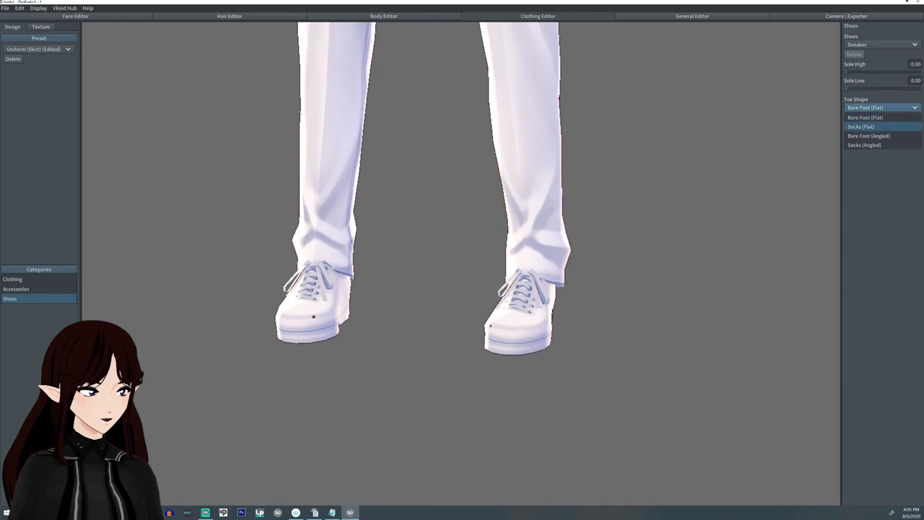
pyautogui.click(860, 126)
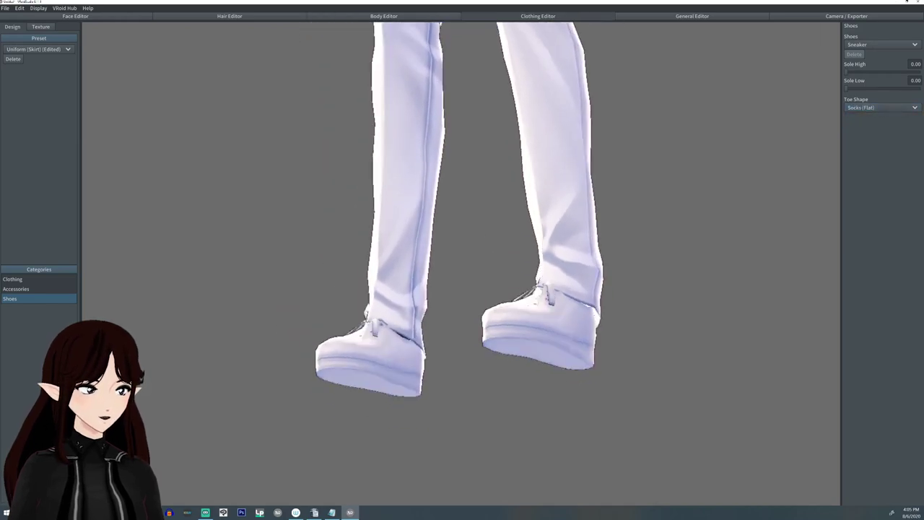
pyautogui.moveTo(462, 217); pyautogui.dragTo(578, 267, button='right')
pyautogui.scroll(-3, 462, 263)
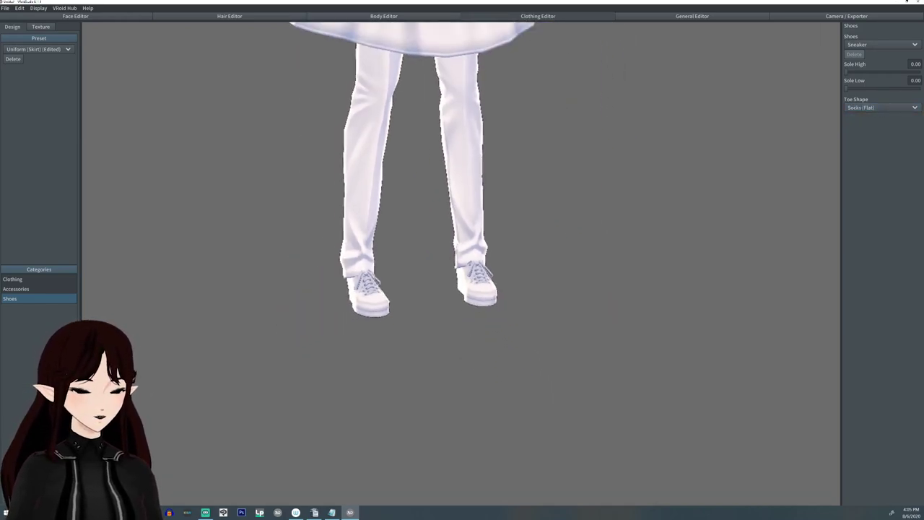
pyautogui.moveTo(461, 181); pyautogui.dragTo(462, 462, button='middle')
pyautogui.moveTo(462, 289)
pyautogui.mouseDown(button='right')
pyautogui.moveTo(447, 278)
pyautogui.moveTo(461, 296)
pyautogui.mouseUp(button='right')
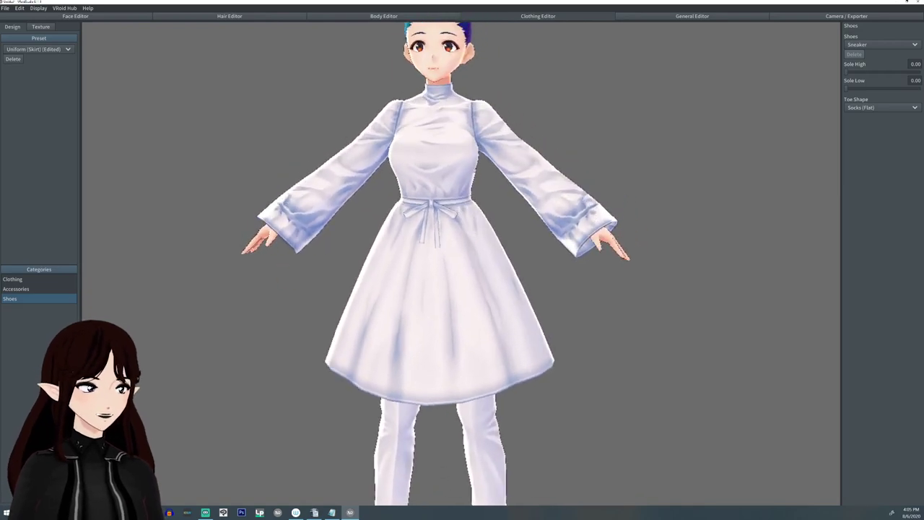
# Open the hair editing mode and add a procedural hair group to the avatar's head.
pyautogui.scroll(-3, 462, 263)
pyautogui.moveTo(462, 304); pyautogui.dragTo(477, 258, button='middle')
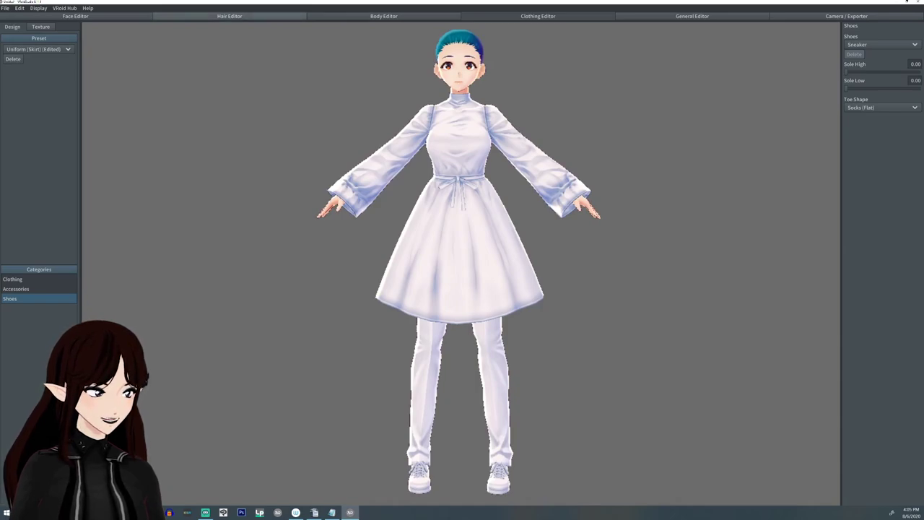
pyautogui.click(229, 16)
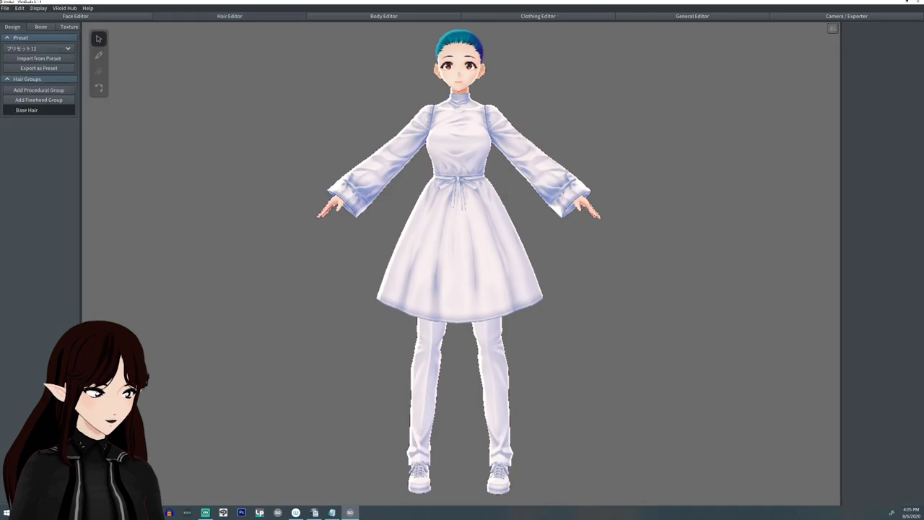
pyautogui.scroll(3, 462, 264)
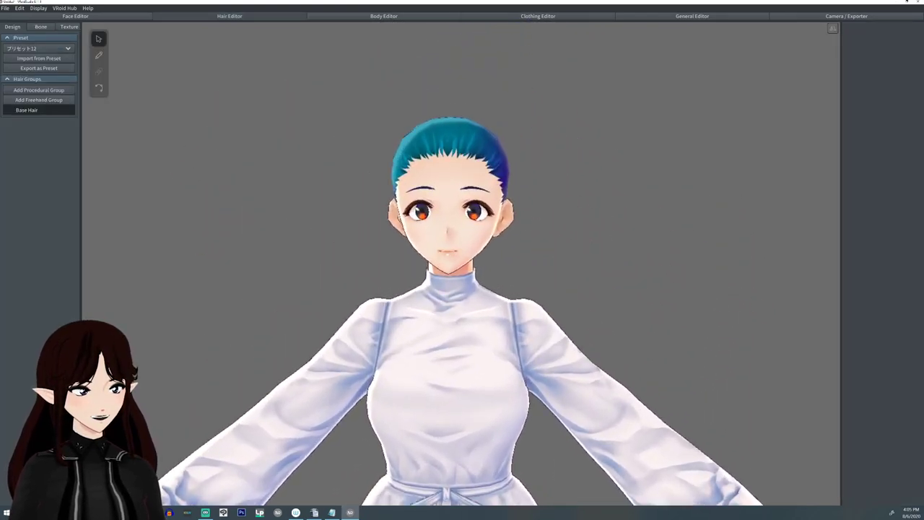
pyautogui.moveTo(43, 109)
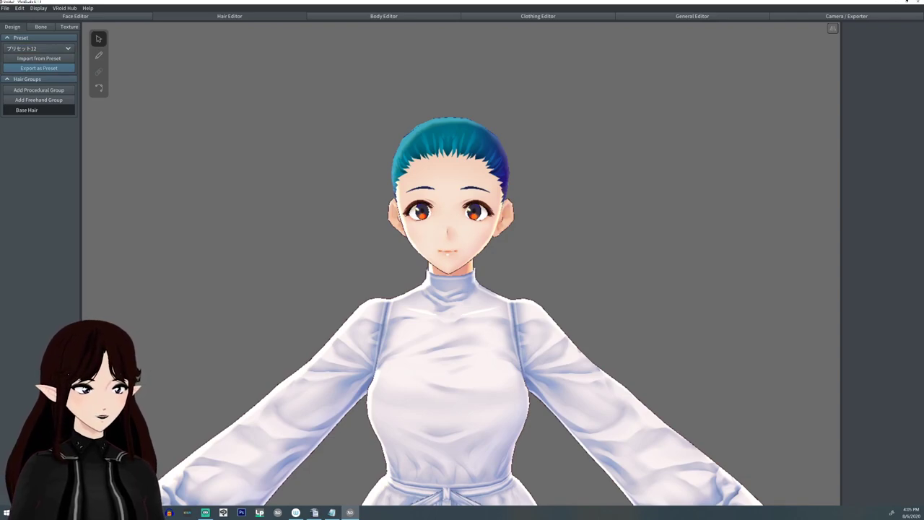
pyautogui.click(28, 37)
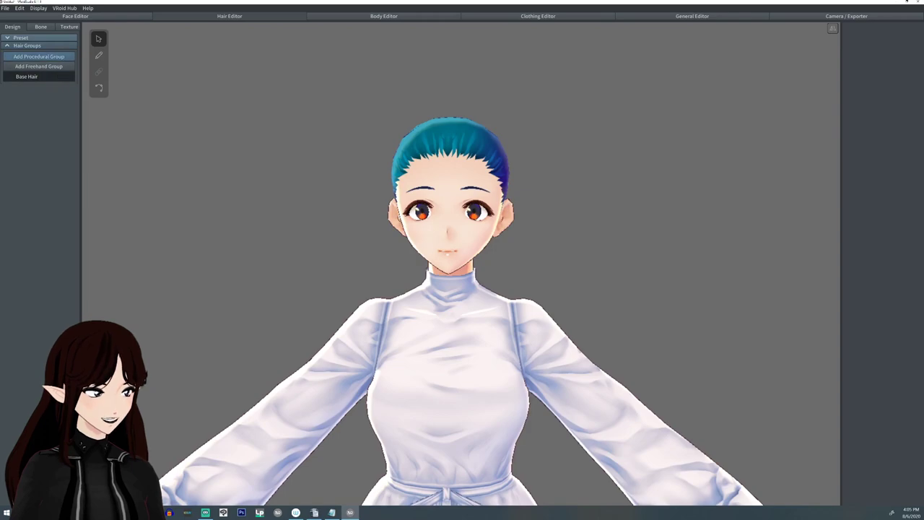
pyautogui.moveTo(462, 288); pyautogui.dragTo(460, 241, button='middle')
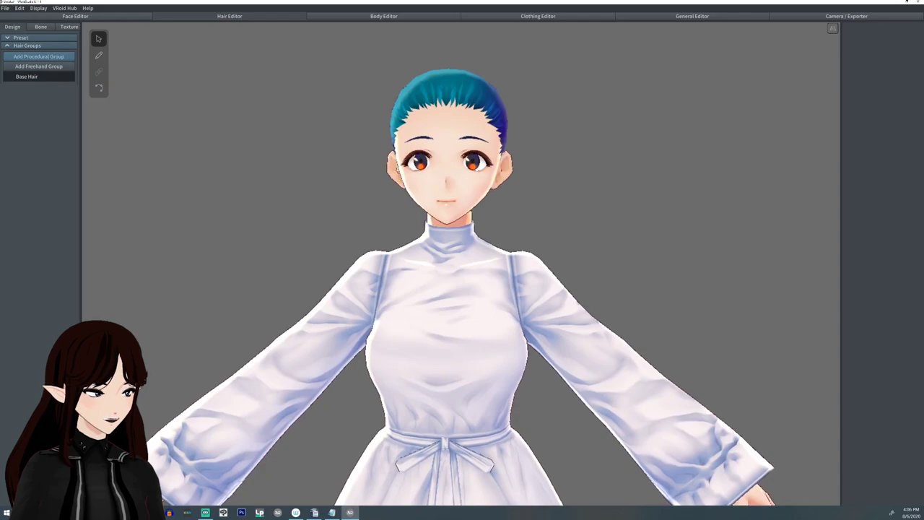
pyautogui.click(39, 56)
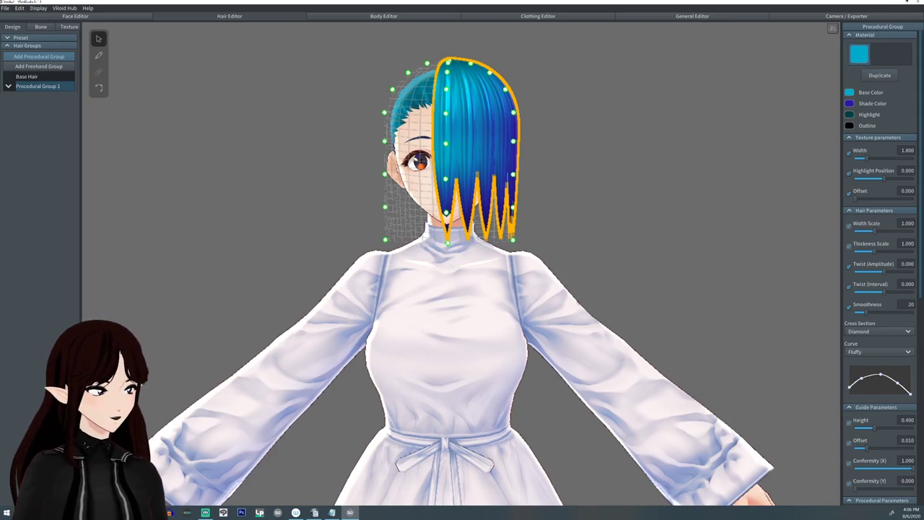
# Change the base color of the new hair group to a pinkish red.
pyautogui.moveTo(635, 255); pyautogui.dragTo(498, 256, button='right')
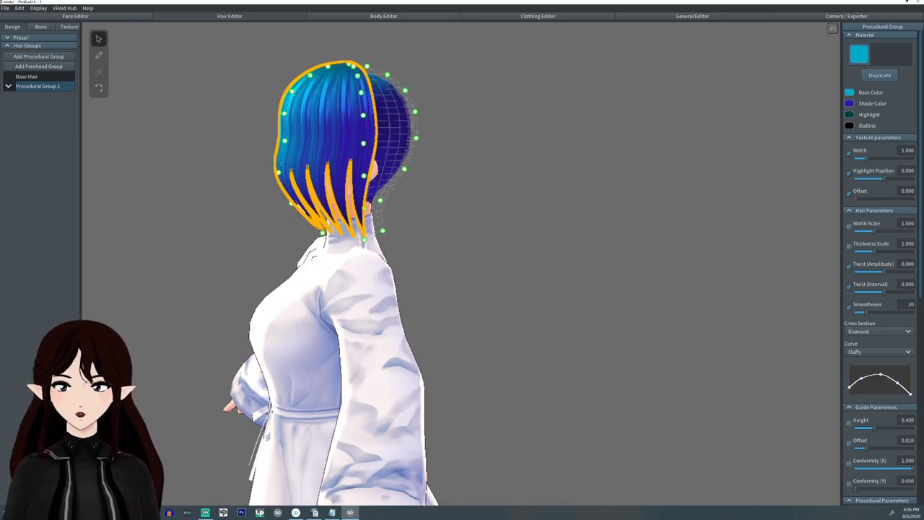
pyautogui.click(848, 92)
pyautogui.moveTo(827, 114)
pyautogui.mouseDown()
pyautogui.moveTo(768, 109)
pyautogui.moveTo(818, 113)
pyautogui.moveTo(806, 124)
pyautogui.moveTo(827, 140)
pyautogui.moveTo(814, 108)
pyautogui.mouseUp()
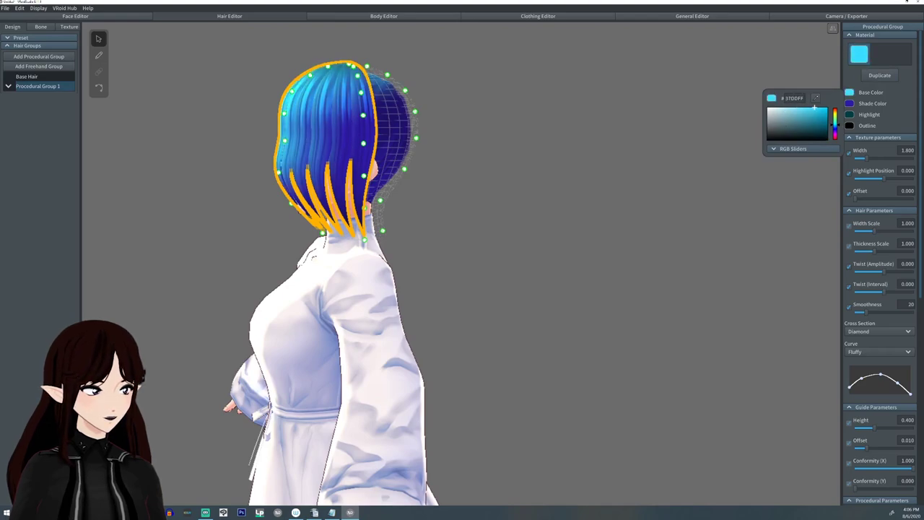
pyautogui.moveTo(834, 124); pyautogui.dragTo(834, 108)
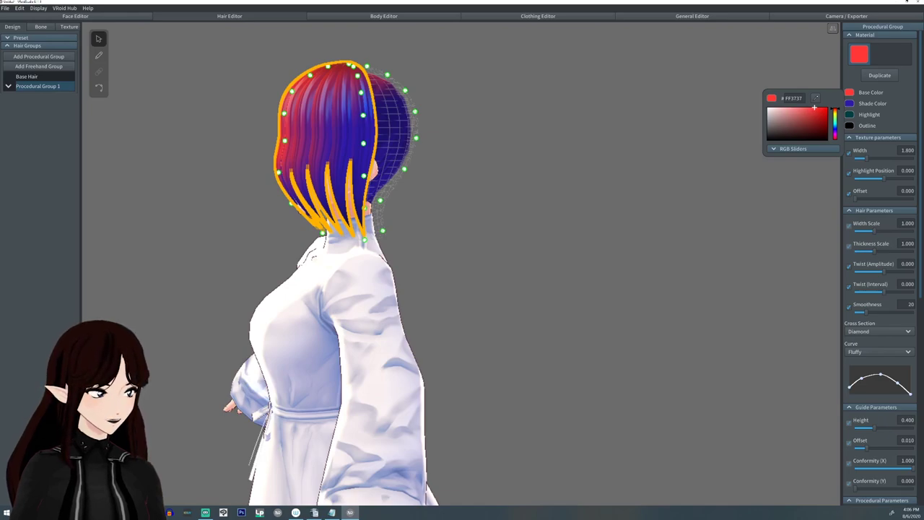
pyautogui.moveTo(834, 108)
pyautogui.mouseDown()
pyautogui.moveTo(834, 139)
pyautogui.moveTo(834, 110)
pyautogui.mouseUp()
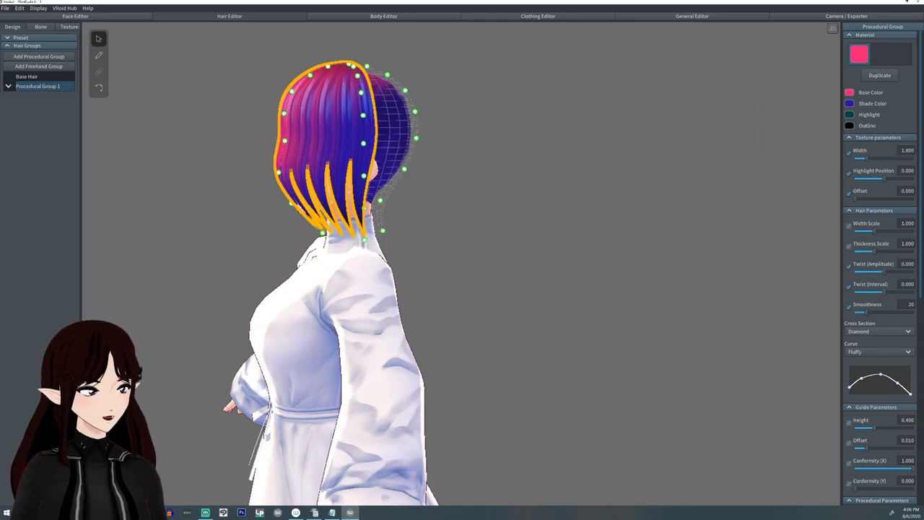
# Change the shade color of the hair group to a dark red.
pyautogui.moveTo(462, 289); pyautogui.dragTo(592, 292, button='right')
pyautogui.click(849, 103)
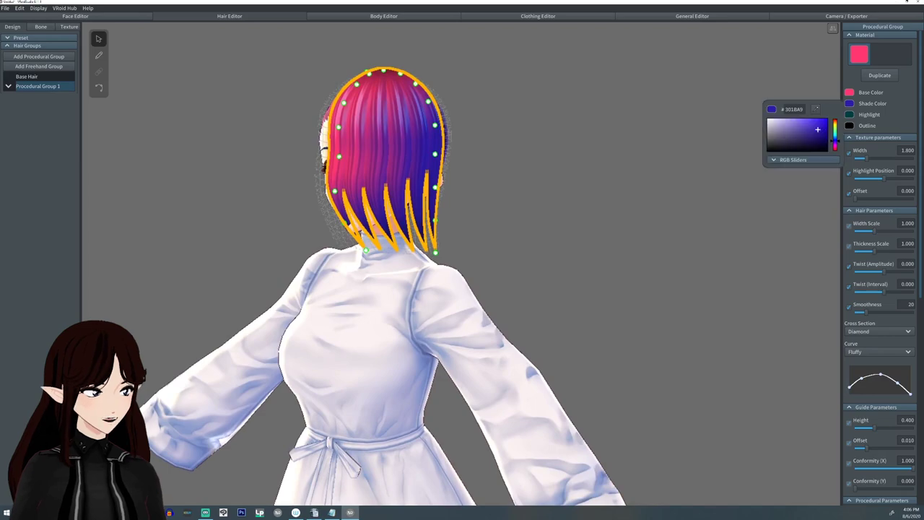
pyautogui.moveTo(834, 140)
pyautogui.mouseDown()
pyautogui.moveTo(834, 119)
pyautogui.moveTo(817, 137)
pyautogui.mouseUp()
# Set the highlight color of the hair material to a muted reddish grey.
pyautogui.click(849, 114)
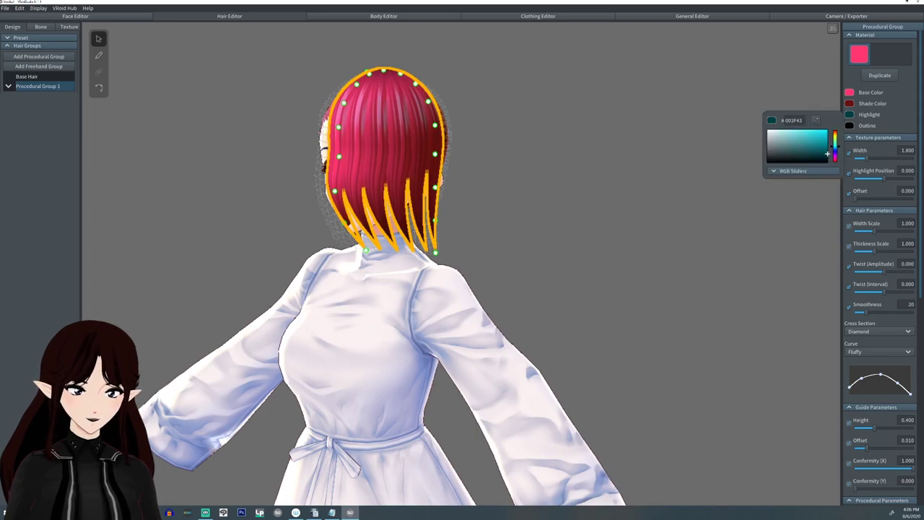
pyautogui.click(769, 130)
pyautogui.moveTo(770, 130)
pyautogui.mouseDown()
pyautogui.moveTo(834, 131)
pyautogui.moveTo(767, 130)
pyautogui.moveTo(784, 133)
pyautogui.moveTo(780, 148)
pyautogui.mouseUp()
pyautogui.click(781, 129)
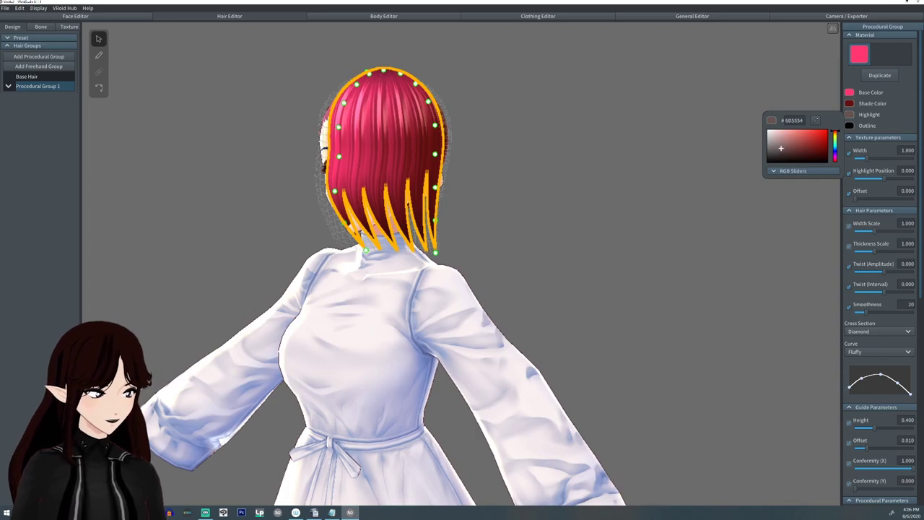
pyautogui.press('Escape')
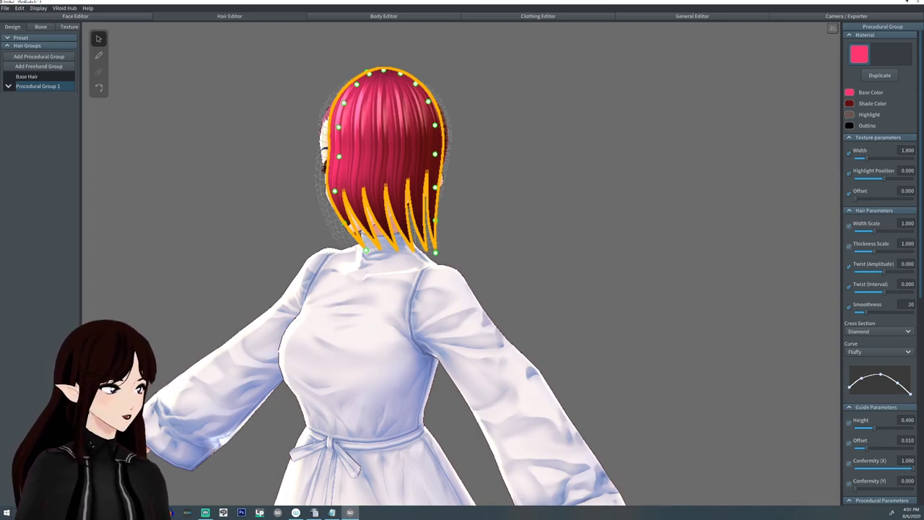
# Set the outline color of the hair material to dark red #4A0909.
pyautogui.click(849, 126)
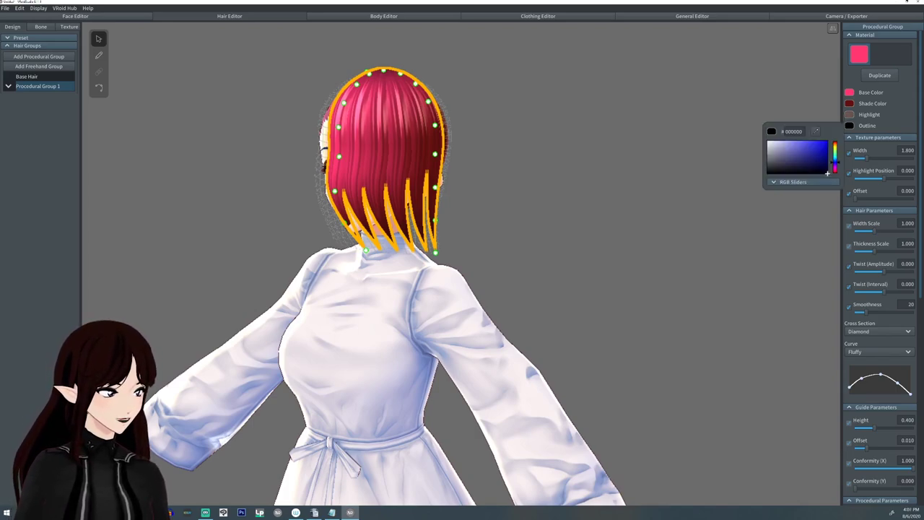
pyautogui.moveTo(834, 162); pyautogui.dragTo(834, 141)
pyautogui.moveTo(827, 173); pyautogui.dragTo(819, 163)
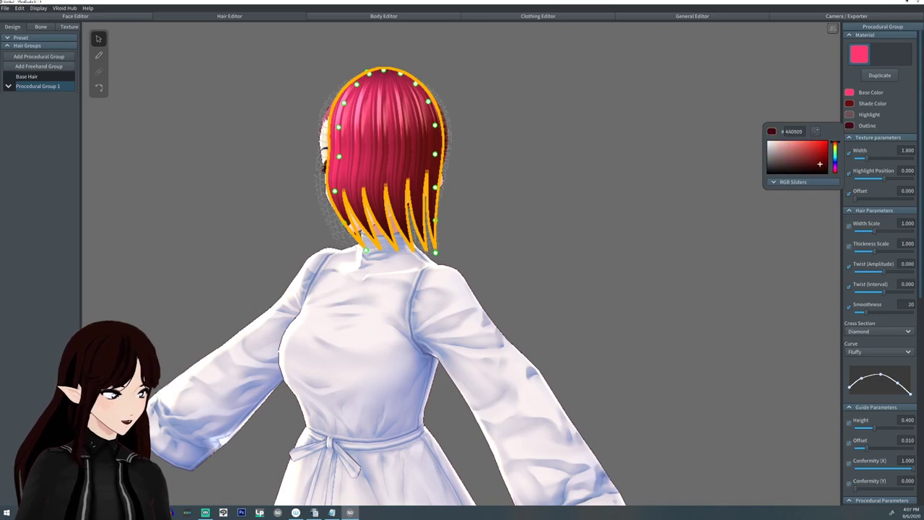
pyautogui.press('Escape')
# Set the hair texture's Width to 2.031, Highlight Position to -0.066 and Offset to 0.153.
pyautogui.moveTo(462, 289); pyautogui.dragTo(549, 288, button='right')
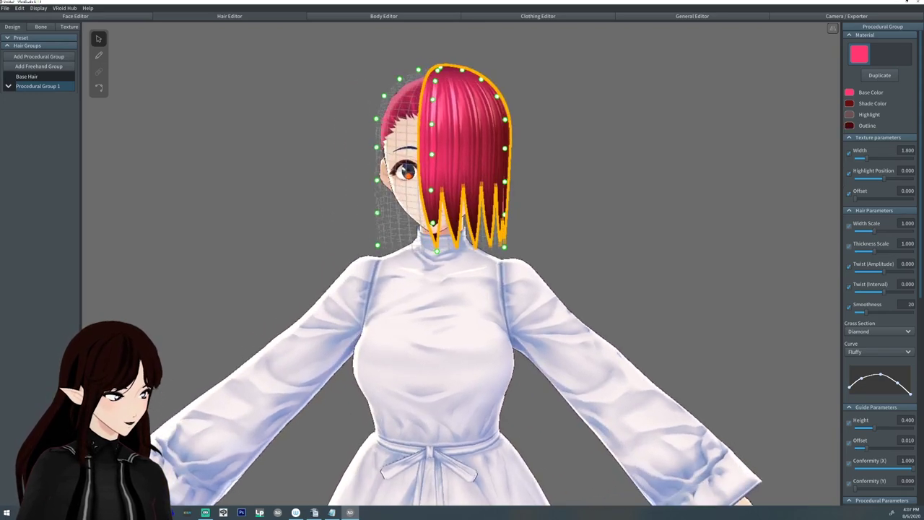
pyautogui.scroll(3, 461, 264)
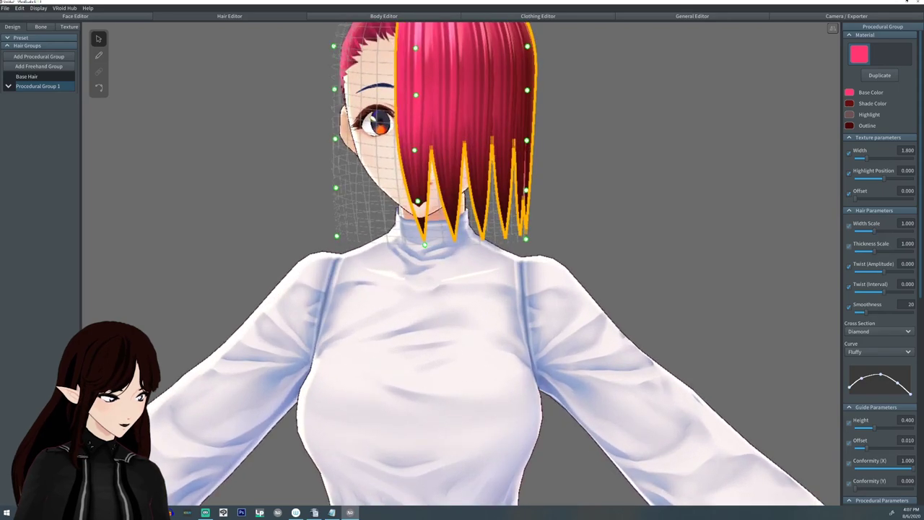
pyautogui.scroll(-1, 462, 264)
pyautogui.moveTo(462, 264); pyautogui.dragTo(472, 385, button='middle')
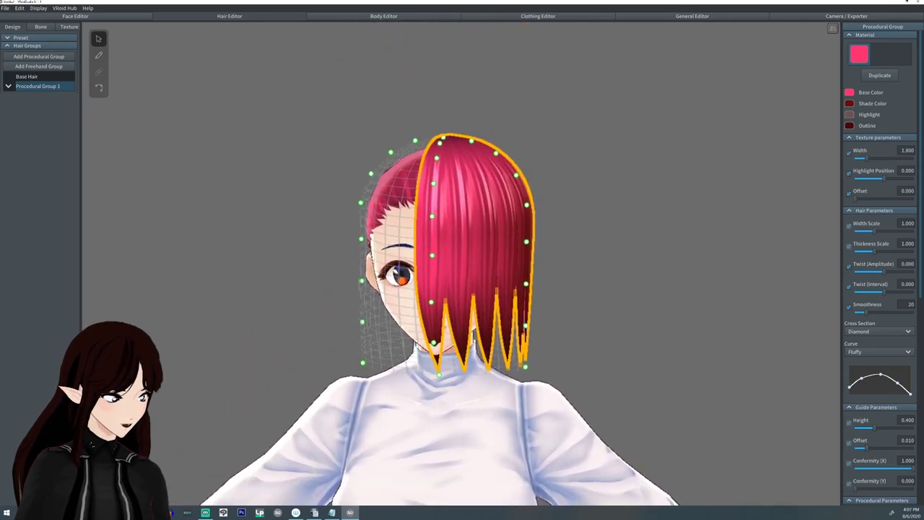
pyautogui.moveTo(866, 158)
pyautogui.mouseDown()
pyautogui.moveTo(912, 158)
pyautogui.moveTo(854, 158)
pyautogui.moveTo(911, 158)
pyautogui.moveTo(871, 158)
pyautogui.moveTo(892, 179)
pyautogui.moveTo(878, 179)
pyautogui.moveTo(886, 178)
pyautogui.moveTo(872, 199)
pyautogui.moveTo(889, 198)
pyautogui.moveTo(875, 196)
pyautogui.moveTo(882, 178)
pyautogui.moveTo(870, 158)
pyautogui.mouseUp()
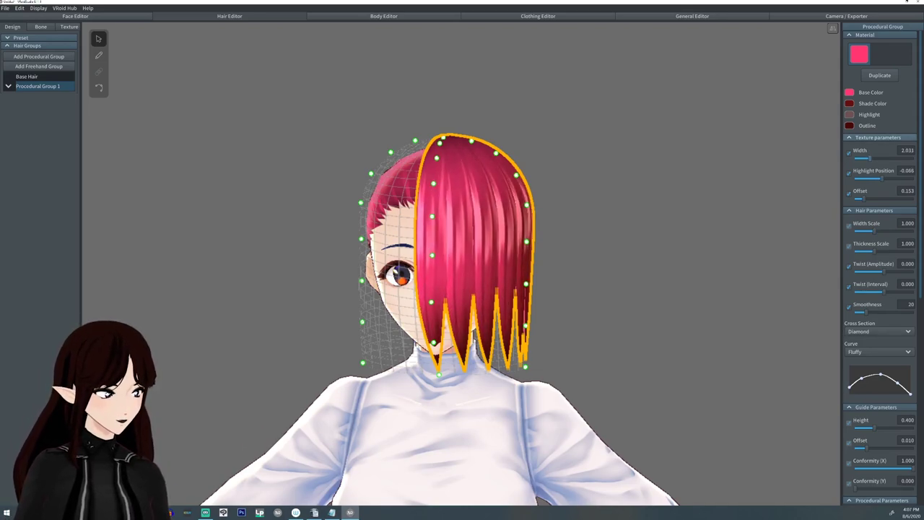
# Set the hair group's Width Scale to 1.037 and Thickness Scale to 1.136, checking the strands from several sides.
pyautogui.scroll(-2, 879, 288)
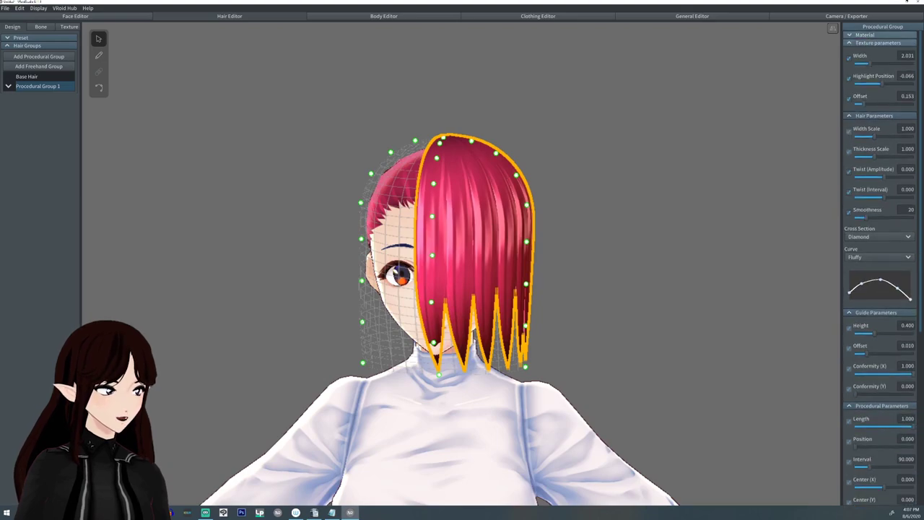
pyautogui.click(878, 42)
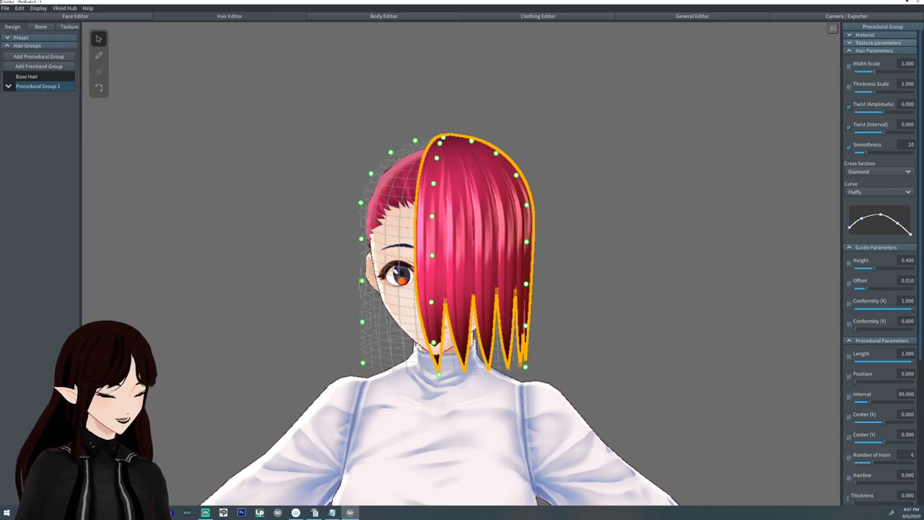
pyautogui.moveTo(578, 274); pyautogui.dragTo(405, 274, button='right')
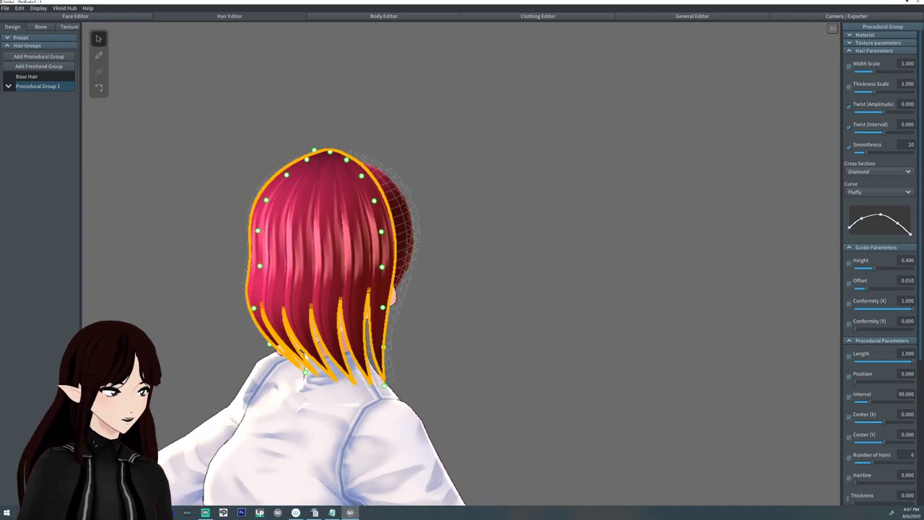
pyautogui.moveTo(873, 72)
pyautogui.mouseDown()
pyautogui.moveTo(913, 72)
pyautogui.moveTo(853, 72)
pyautogui.moveTo(874, 72)
pyautogui.mouseUp()
pyautogui.moveTo(404, 274); pyautogui.dragTo(577, 274, button='right')
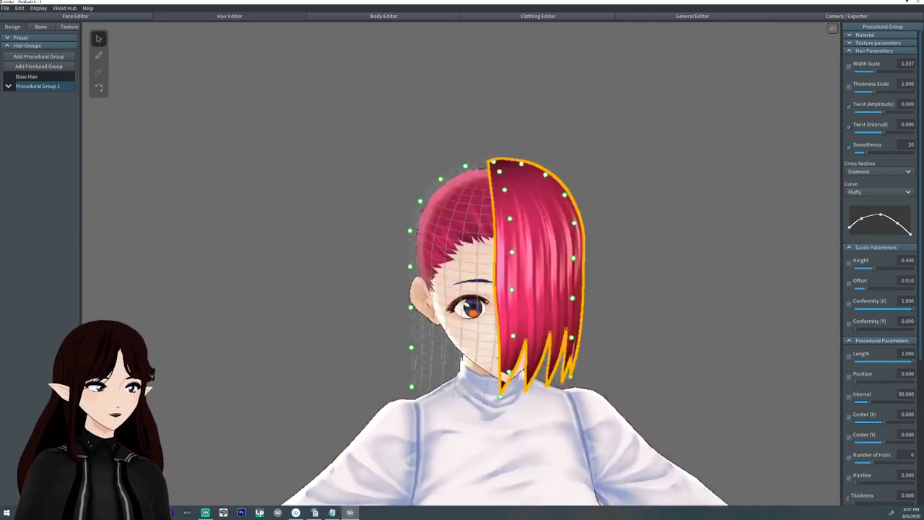
pyautogui.moveTo(462, 275); pyautogui.dragTo(631, 263, button='right')
pyautogui.moveTo(874, 91)
pyautogui.mouseDown()
pyautogui.moveTo(913, 91)
pyautogui.moveTo(854, 92)
pyautogui.moveTo(876, 92)
pyautogui.mouseUp()
pyautogui.moveTo(613, 264); pyautogui.dragTo(458, 264, button='right')
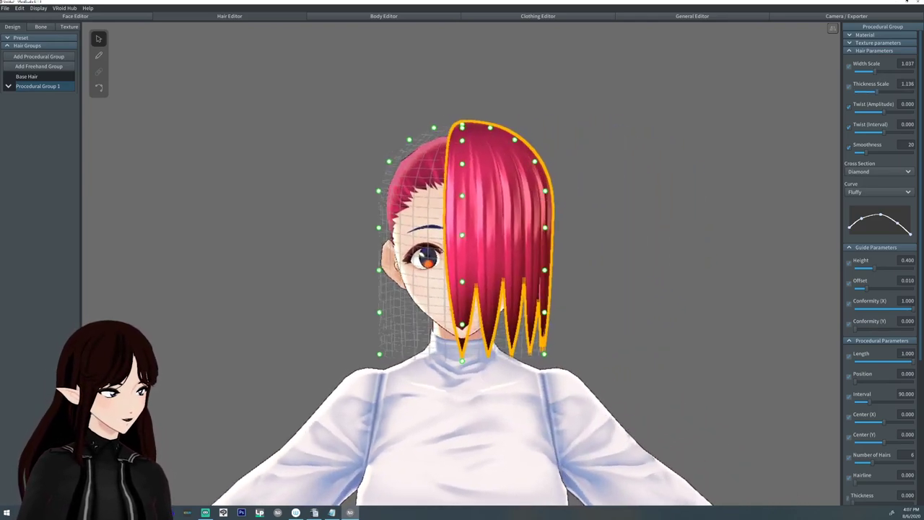
# Try a Twist (Amplitude) of 5.000 with a Twist (Interval) of -0.008 on the hair, and reset both to 0.
pyautogui.moveTo(884, 112); pyautogui.dragTo(882, 132)
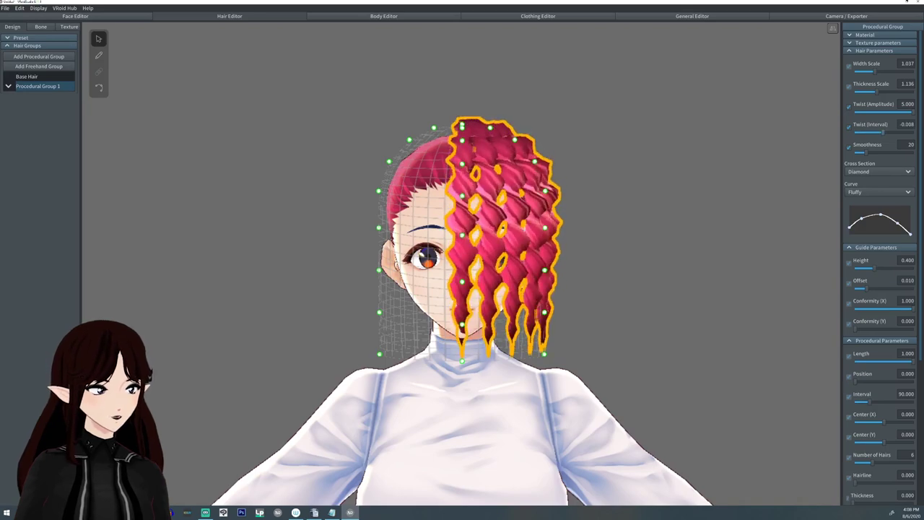
pyautogui.click(906, 125)
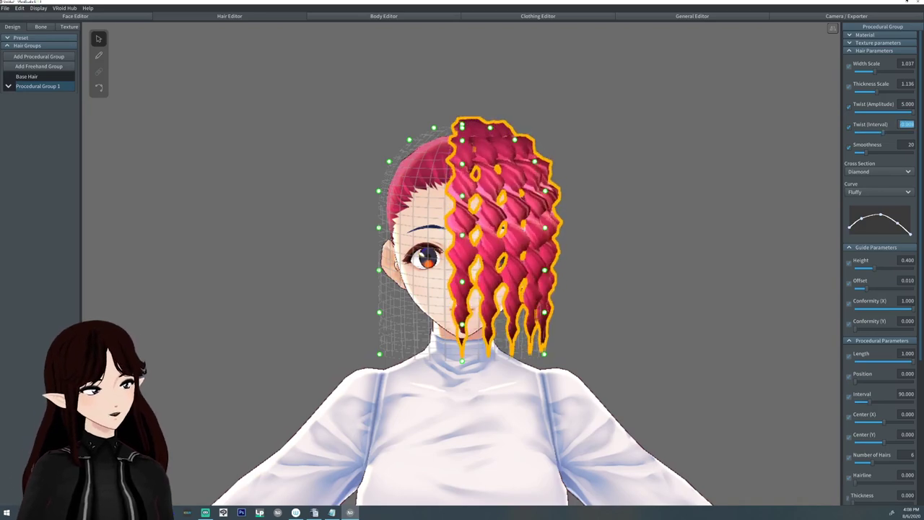
pyautogui.write('0')
pyautogui.click(907, 104)
pyautogui.write('0')
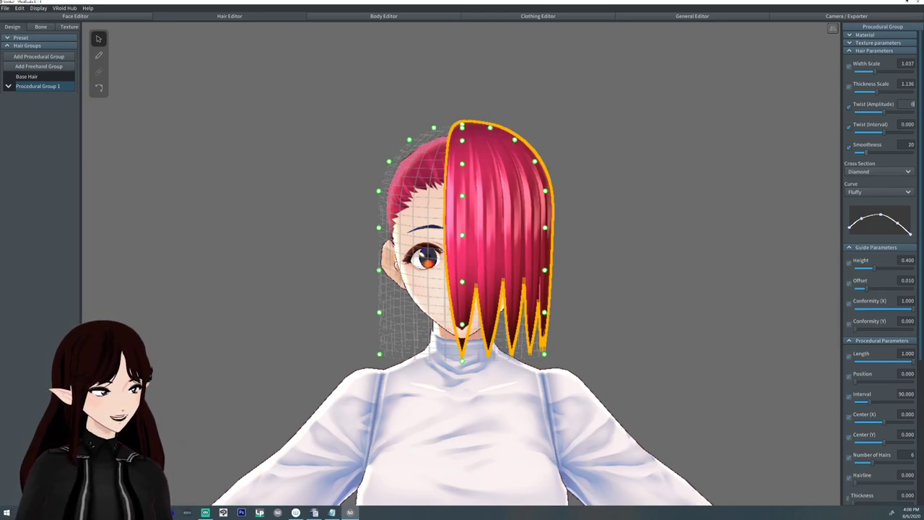
pyautogui.press('Return')
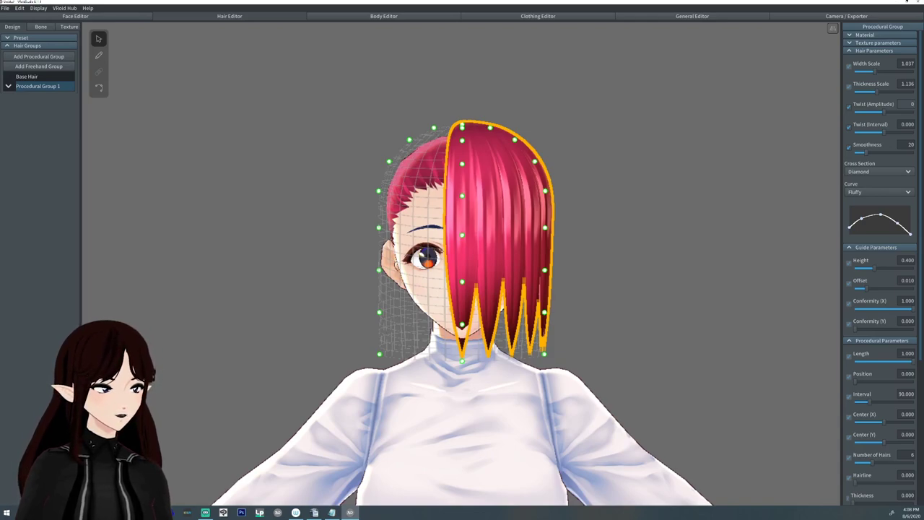
pyautogui.click(910, 104)
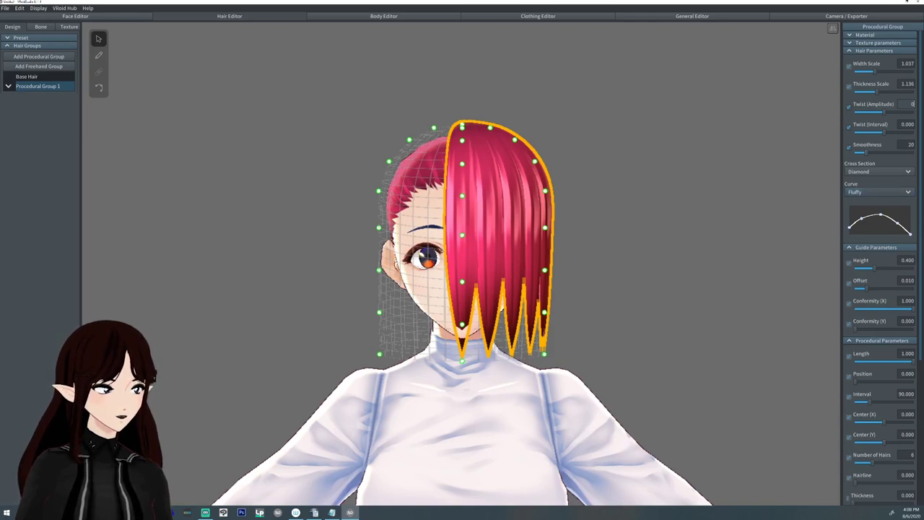
pyautogui.press('Return')
# Try the Triangle cross section on the hair strands and switch it to Flat.
pyautogui.moveTo(462, 288)
pyautogui.mouseDown(button='right')
pyautogui.moveTo(440, 286)
pyautogui.moveTo(451, 252)
pyautogui.moveTo(440, 209)
pyautogui.moveTo(462, 360)
pyautogui.moveTo(635, 296)
pyautogui.moveTo(607, 210)
pyautogui.moveTo(610, 267)
pyautogui.moveTo(588, 282)
pyautogui.moveTo(462, 275)
pyautogui.mouseUp(button='right')
pyautogui.moveTo(534, 318); pyautogui.dragTo(570, 317, button='right')
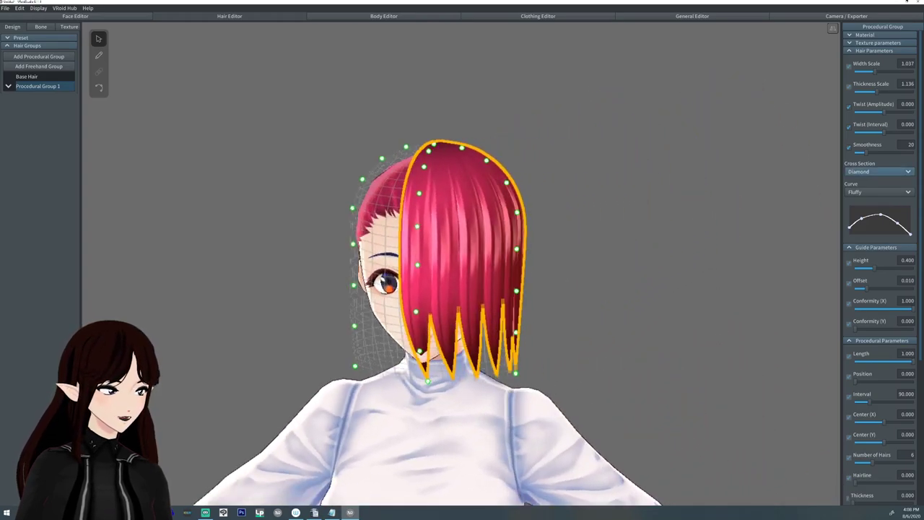
pyautogui.click(902, 171)
pyautogui.click(857, 190)
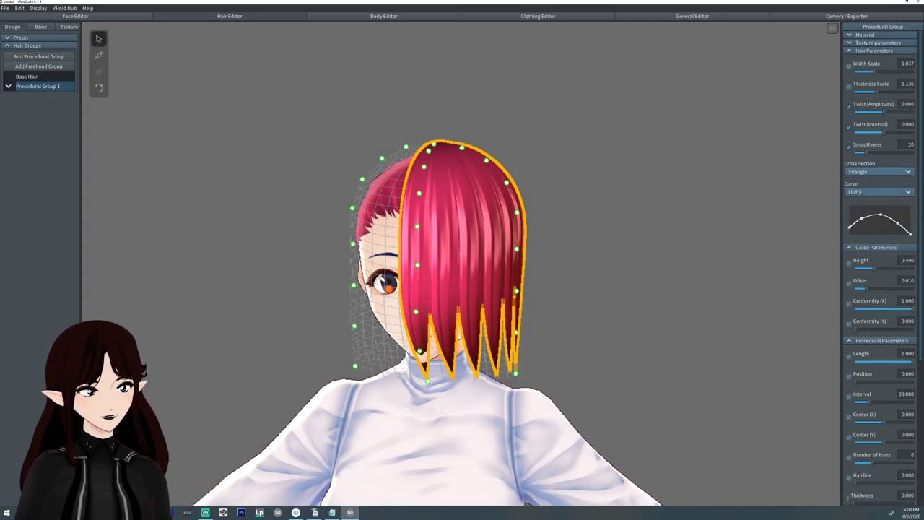
pyautogui.click(902, 171)
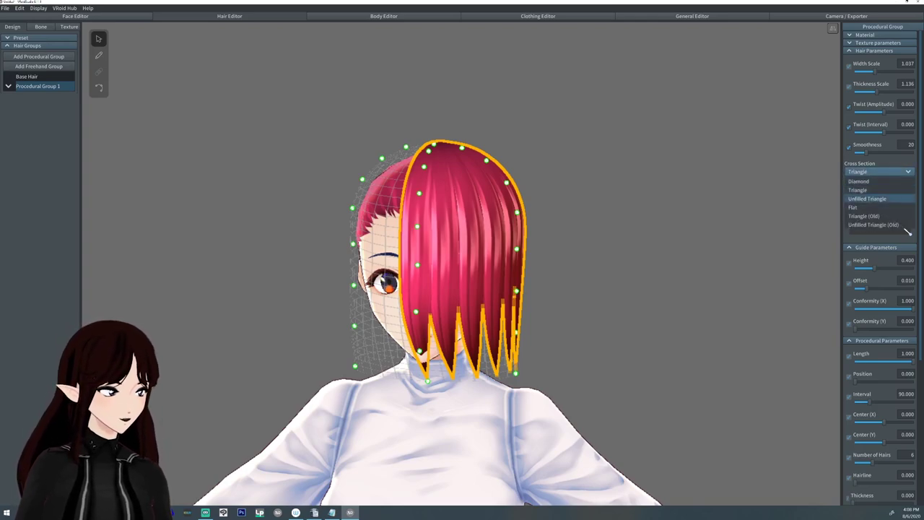
pyautogui.click(855, 207)
pyautogui.moveTo(462, 289)
pyautogui.mouseDown(button='right')
pyautogui.moveTo(642, 289)
pyautogui.moveTo(462, 289)
pyautogui.mouseUp(button='right')
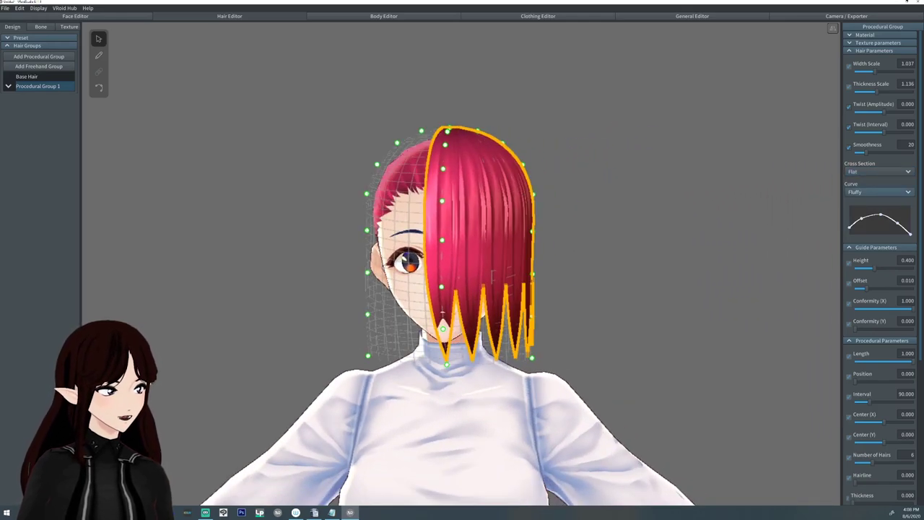
# Try the Unfilled Triangle cross section on the hair strands and check it from an angle.
pyautogui.click(879, 171)
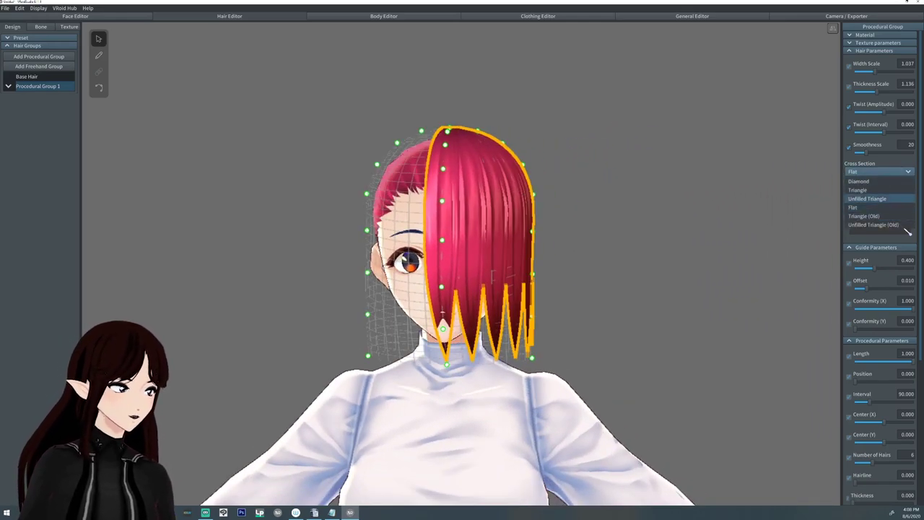
pyautogui.click(867, 198)
pyautogui.moveTo(462, 288); pyautogui.dragTo(524, 288, button='middle')
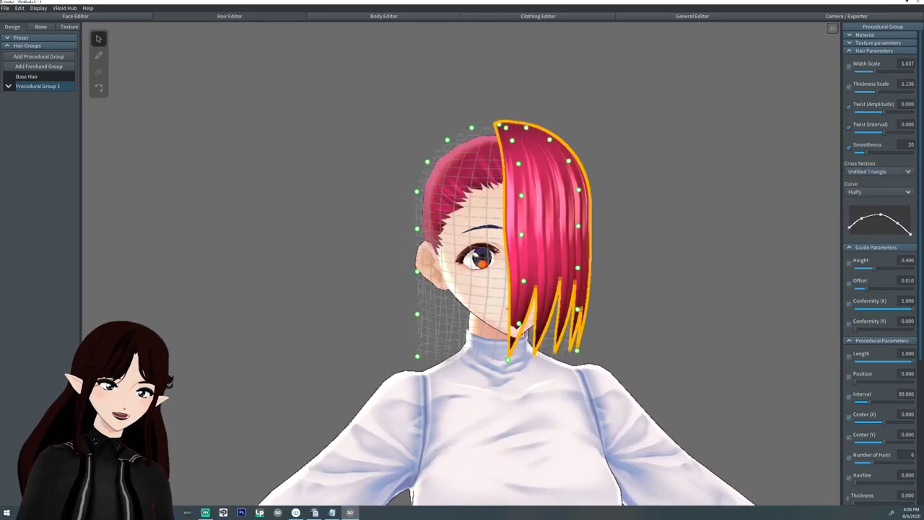
pyautogui.moveTo(523, 289)
pyautogui.mouseDown(button='right')
pyautogui.moveTo(577, 375)
pyautogui.moveTo(671, 303)
pyautogui.moveTo(635, 281)
pyautogui.moveTo(462, 281)
pyautogui.moveTo(527, 288)
pyautogui.mouseUp(button='right')
# Set the hair strands' cross section to Diamond.
pyautogui.click(884, 171)
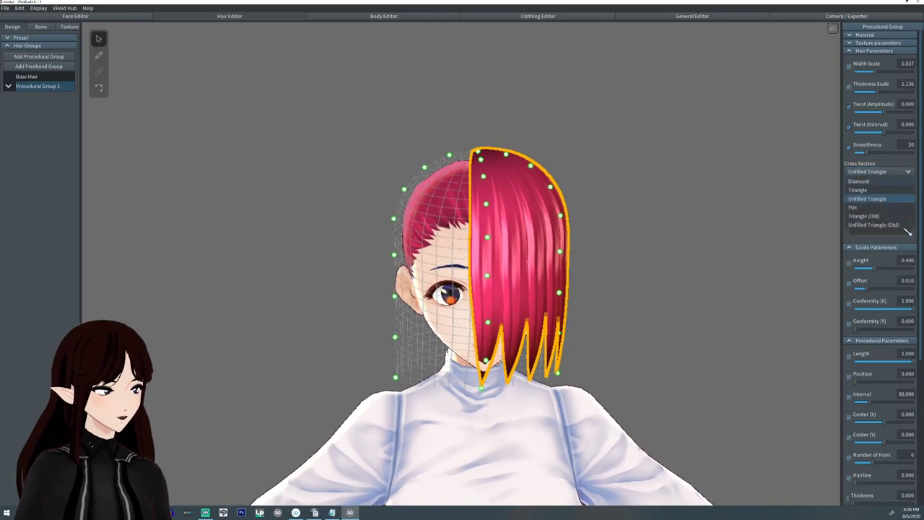
pyautogui.press('Down')
pyautogui.press('Down')
pyautogui.press('Up')
pyautogui.press('Up')
pyautogui.press('Up')
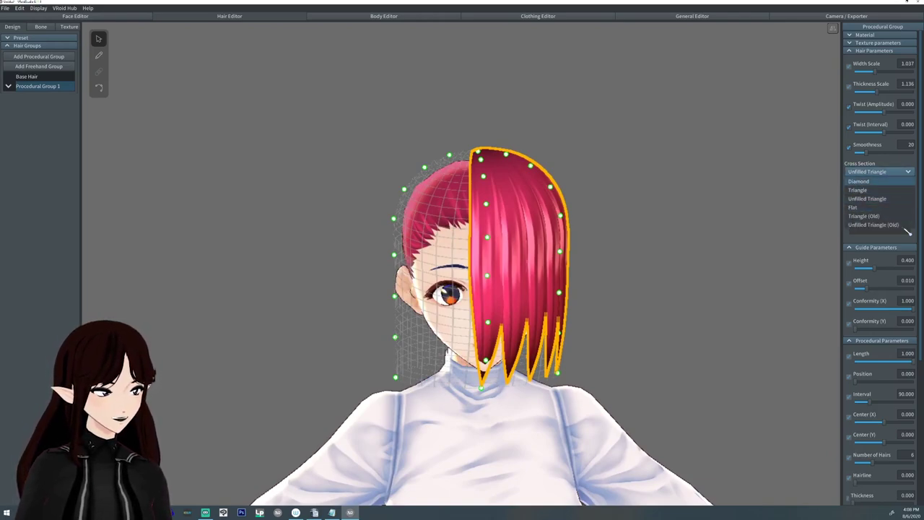
pyautogui.press('Return')
pyautogui.moveTo(462, 288); pyautogui.dragTo(450, 250, button='middle')
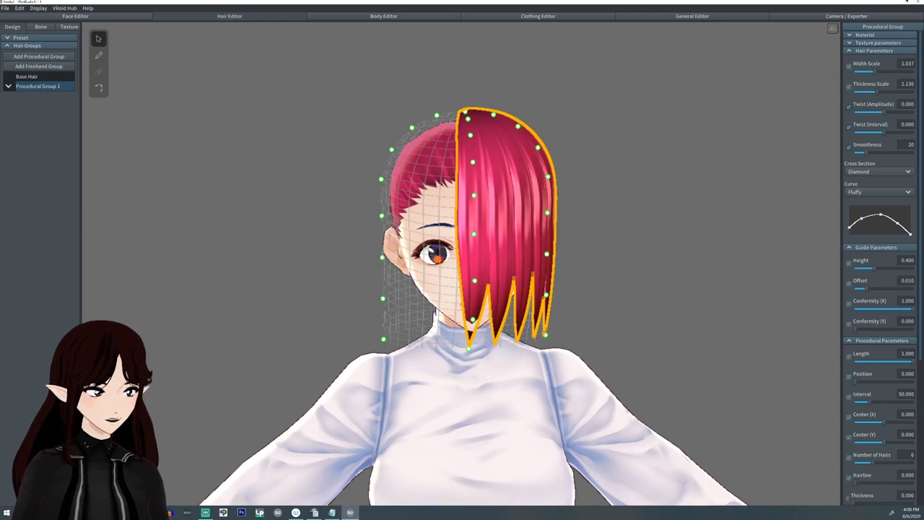
# Try the Straight, Squid and Ika-chan curves on the hair strands, one after another.
pyautogui.click(879, 192)
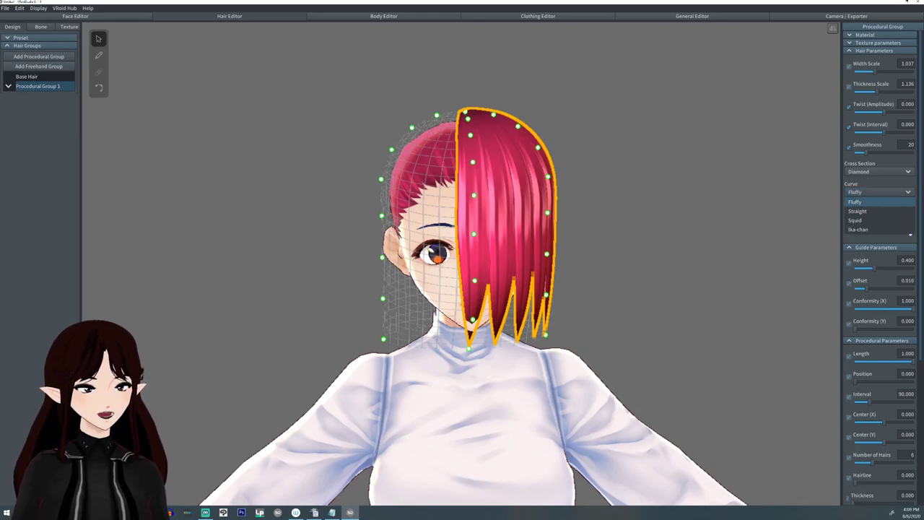
pyautogui.click(858, 211)
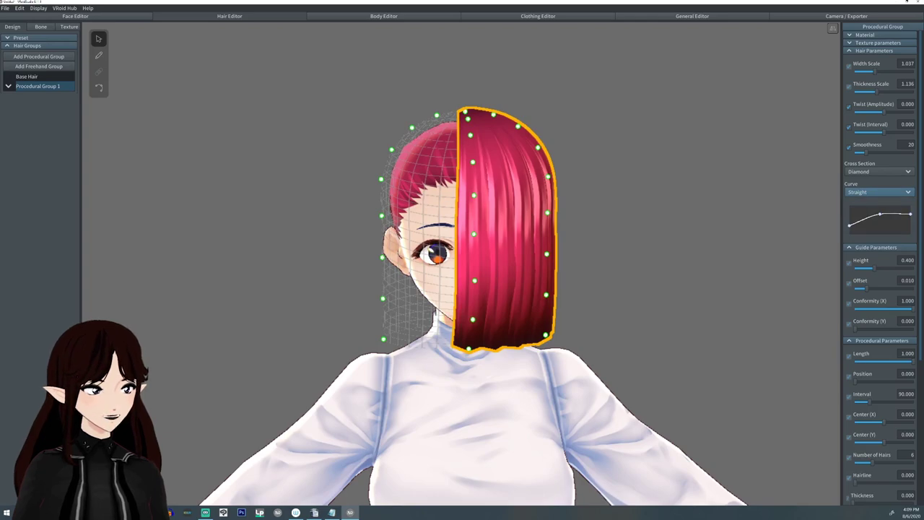
pyautogui.click(879, 192)
pyautogui.click(858, 220)
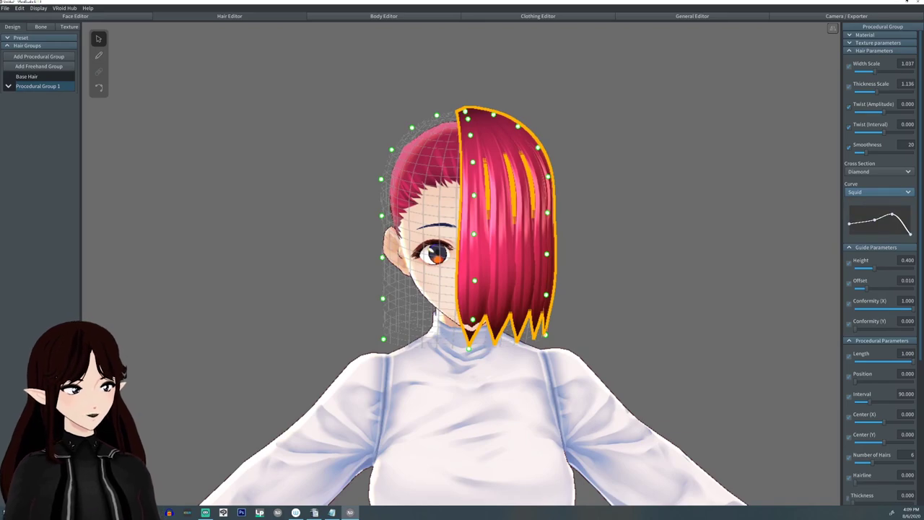
pyautogui.moveTo(650, 274); pyautogui.dragTo(599, 271, button='right')
pyautogui.click(879, 192)
pyautogui.click(879, 230)
pyautogui.moveTo(599, 271); pyautogui.dragTo(588, 205, button='middle')
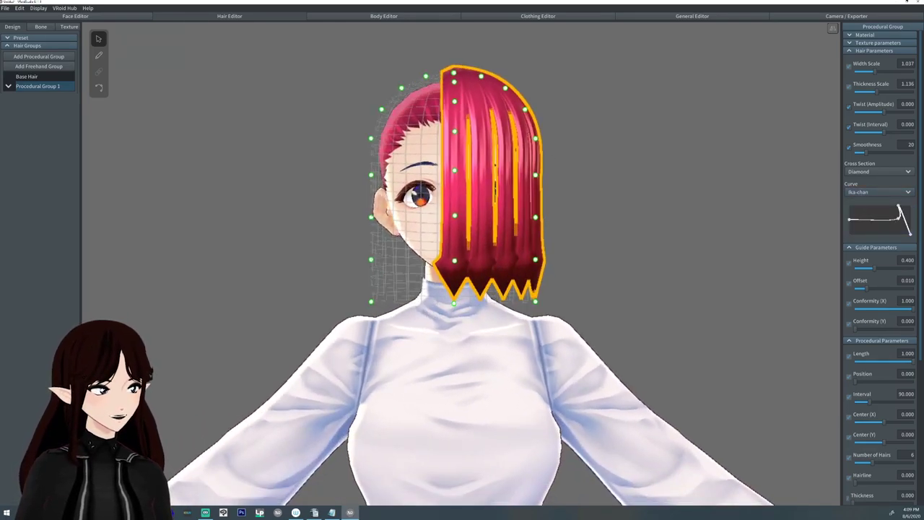
pyautogui.moveTo(588, 205); pyautogui.dragTo(577, 223, button='right')
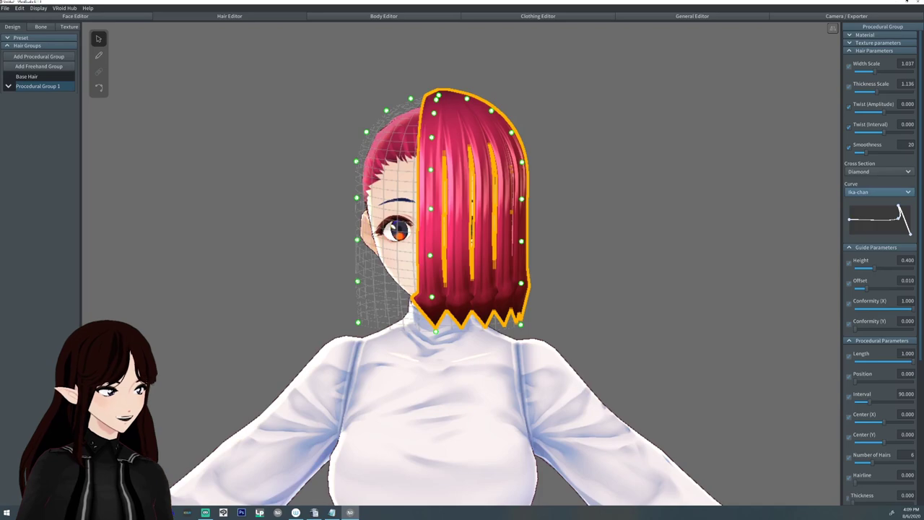
# Set the hair strands' curve to Straight and collapse the Hair Parameters.
pyautogui.click(878, 192)
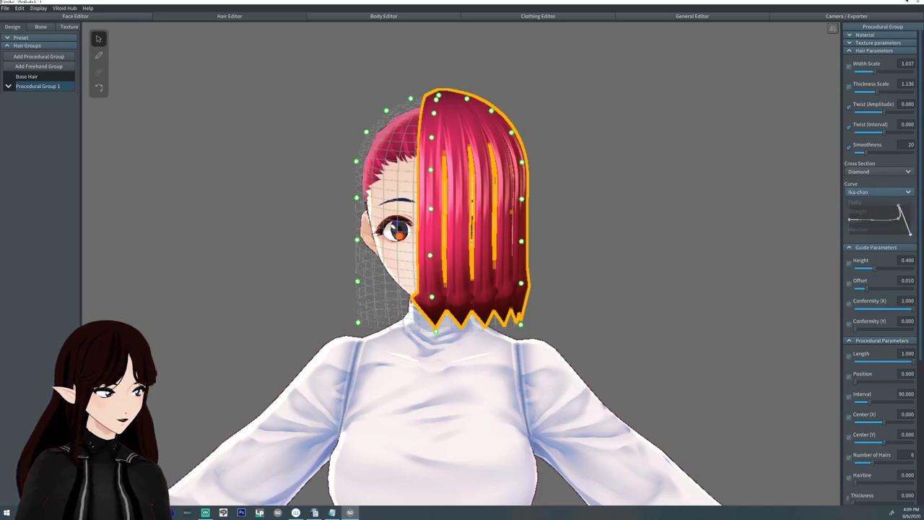
pyautogui.click(878, 211)
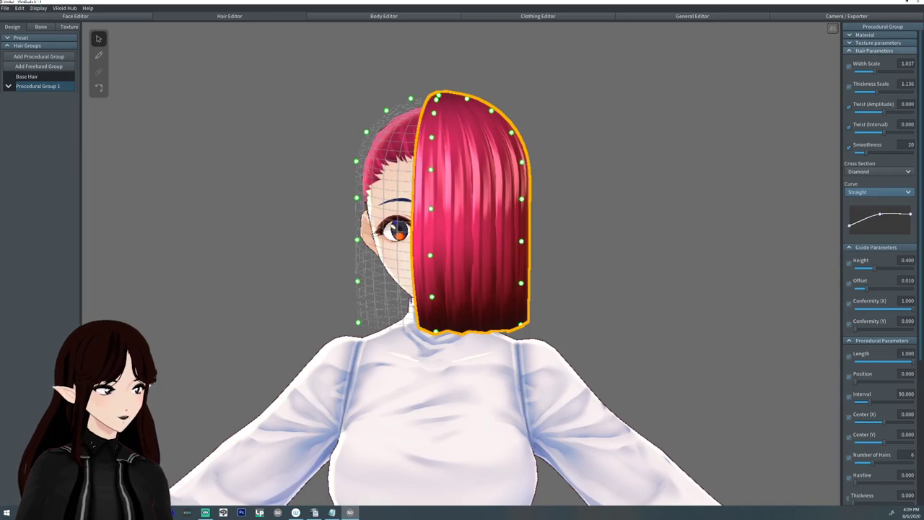
pyautogui.click(874, 51)
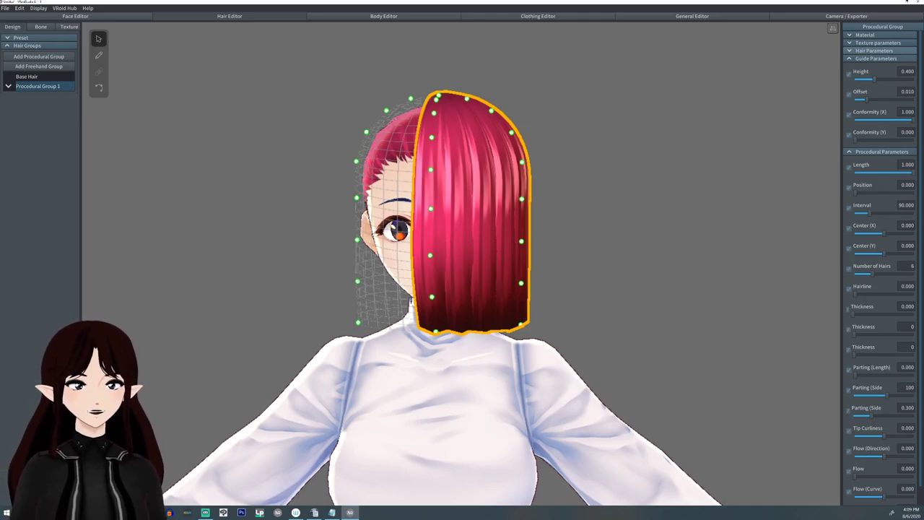
# Set the hair guide's Height to 0.396, Offset to 0.008 and Conformity (X) to 0.000, checking the hair from the side.
pyautogui.moveTo(874, 79)
pyautogui.mouseDown()
pyautogui.moveTo(903, 79)
pyautogui.moveTo(874, 79)
pyautogui.mouseUp()
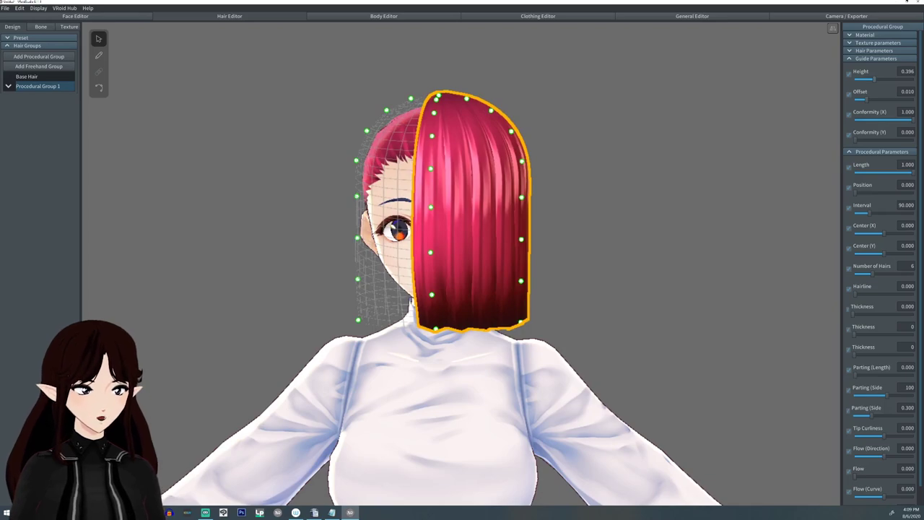
pyautogui.moveTo(866, 99)
pyautogui.mouseDown()
pyautogui.moveTo(911, 99)
pyautogui.moveTo(854, 99)
pyautogui.moveTo(864, 99)
pyautogui.mouseUp()
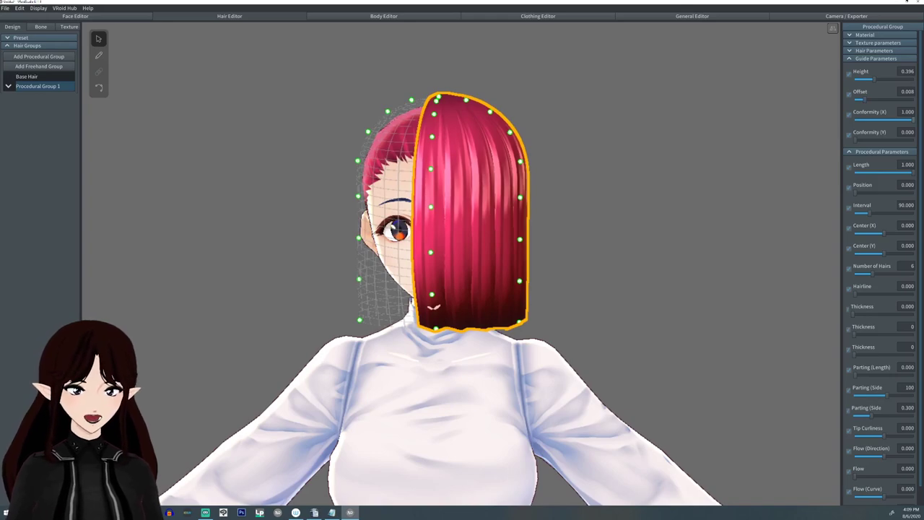
pyautogui.moveTo(912, 120); pyautogui.dragTo(854, 120)
pyautogui.moveTo(650, 204); pyautogui.dragTo(474, 205, button='right')
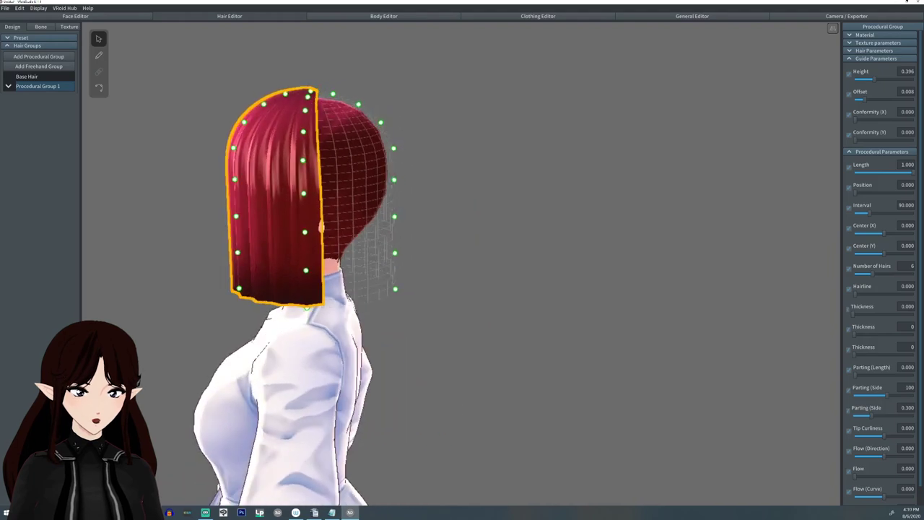
pyautogui.moveTo(474, 204); pyautogui.dragTo(539, 211, button='middle')
pyautogui.moveTo(854, 140)
pyautogui.mouseDown()
pyautogui.moveTo(912, 140)
pyautogui.moveTo(854, 140)
pyautogui.mouseUp()
pyautogui.moveTo(474, 211); pyautogui.dragTo(639, 233, button='right')
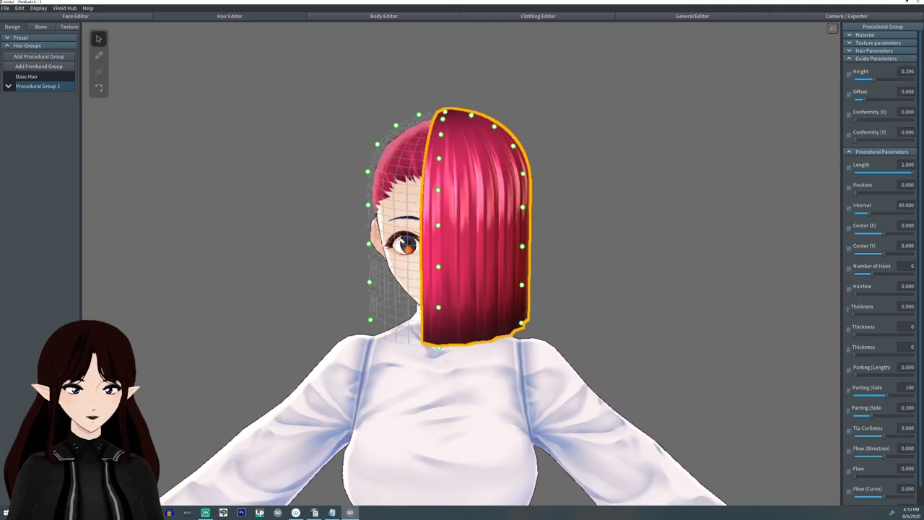
# Set the hair group's Position to 75.224 and its Interval to 201.49 so the strands wrap around the back of the head.
pyautogui.click(875, 58)
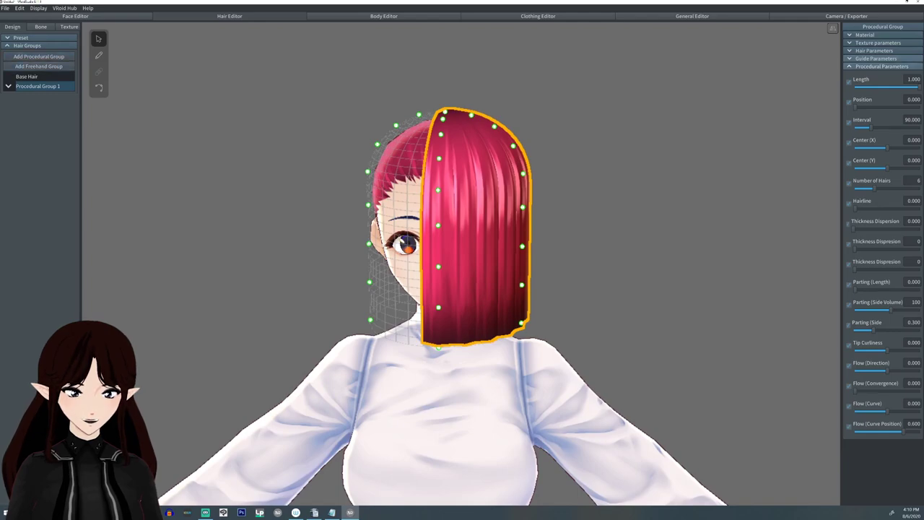
pyautogui.moveTo(621, 288); pyautogui.dragTo(260, 289, button='right')
pyautogui.moveTo(462, 288); pyautogui.dragTo(352, 291, button='right')
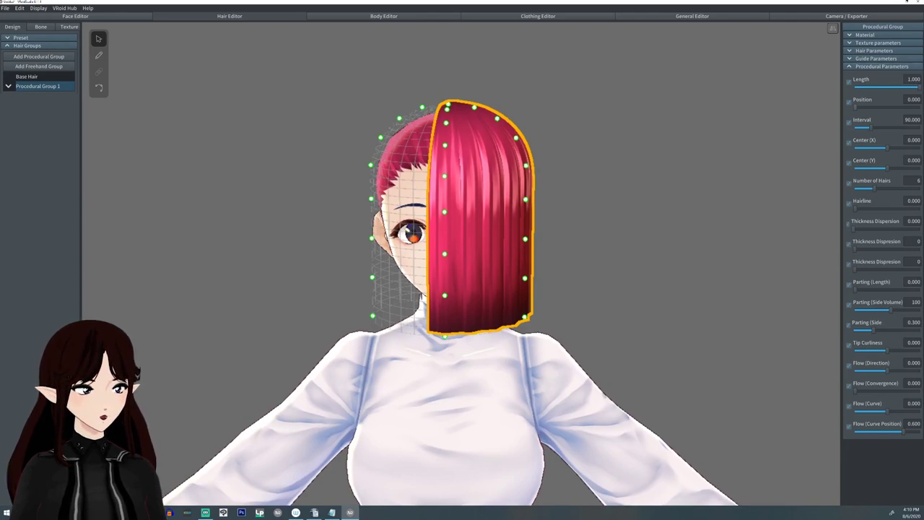
pyautogui.moveTo(855, 107)
pyautogui.mouseDown()
pyautogui.moveTo(919, 107)
pyautogui.moveTo(868, 107)
pyautogui.mouseUp()
pyautogui.moveTo(495, 144); pyautogui.dragTo(495, 217, button='right')
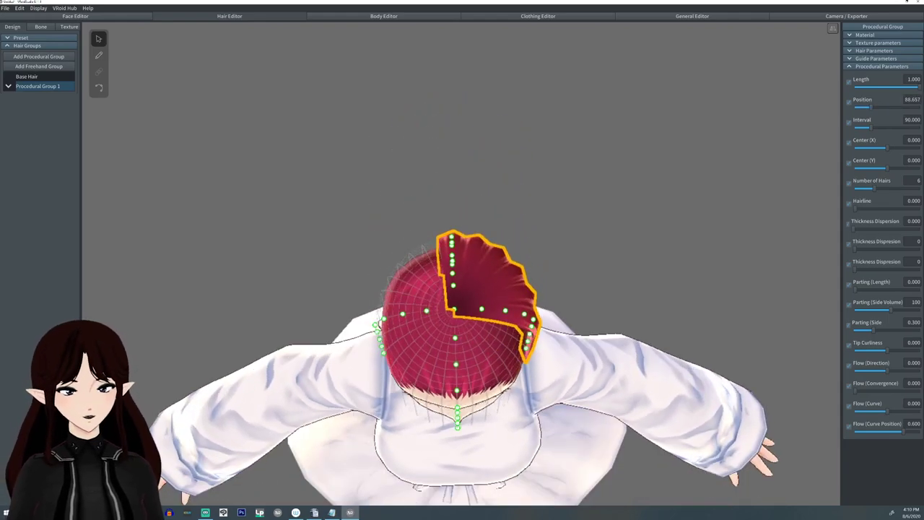
pyautogui.moveTo(866, 127); pyautogui.dragTo(868, 107)
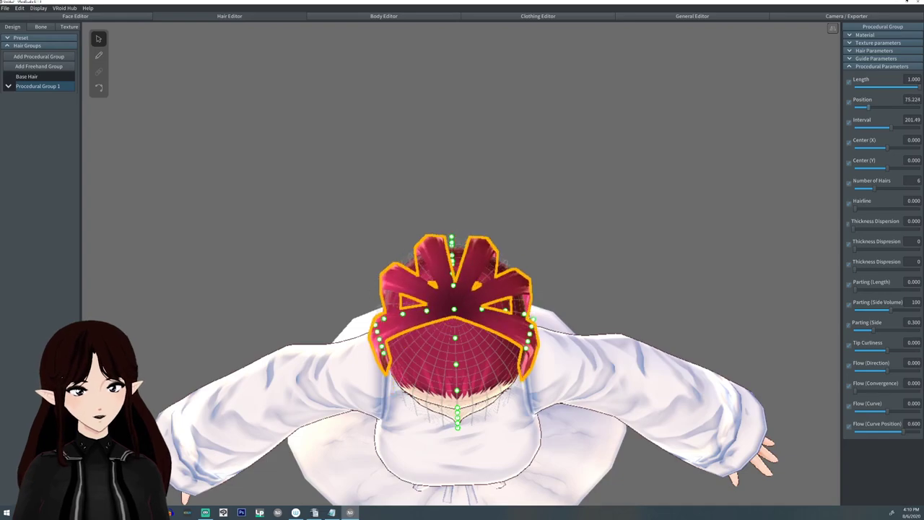
pyautogui.moveTo(462, 303); pyautogui.dragTo(462, 195, button='right')
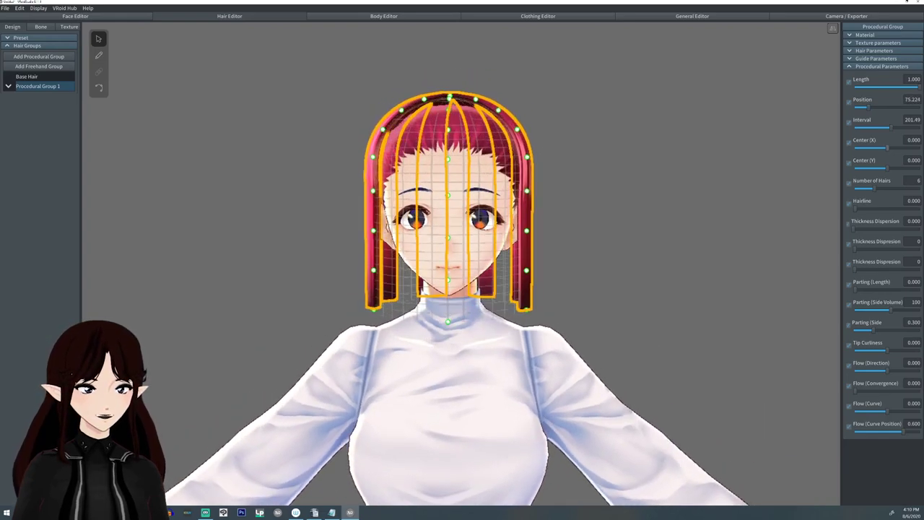
# Try shifting the hair group's Center (X) and a Center (Y) of -0.619, and reset both to 0.
pyautogui.moveTo(887, 147)
pyautogui.mouseDown()
pyautogui.moveTo(904, 147)
pyautogui.moveTo(860, 147)
pyautogui.moveTo(900, 147)
pyautogui.moveTo(888, 147)
pyautogui.mouseUp()
pyautogui.click(912, 140)
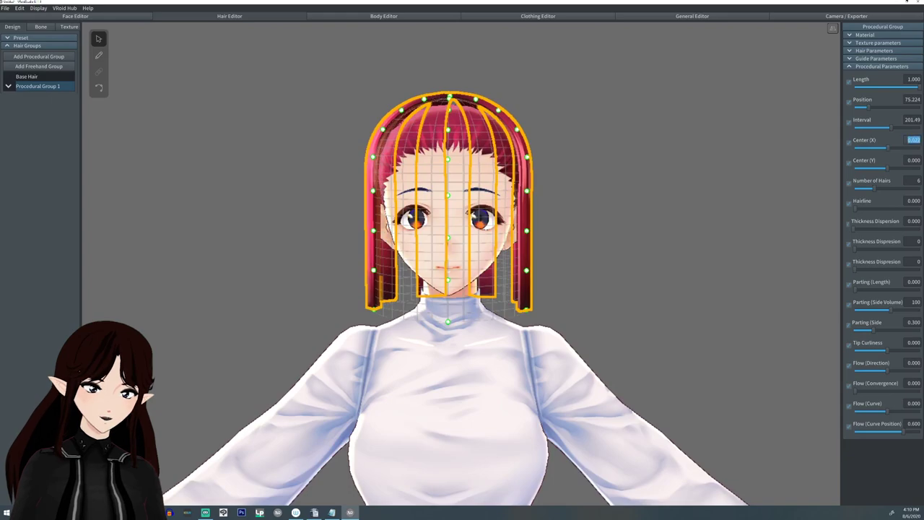
pyautogui.write('0')
pyautogui.moveTo(887, 167); pyautogui.dragTo(866, 167)
pyautogui.moveTo(505, 289); pyautogui.dragTo(390, 289, button='right')
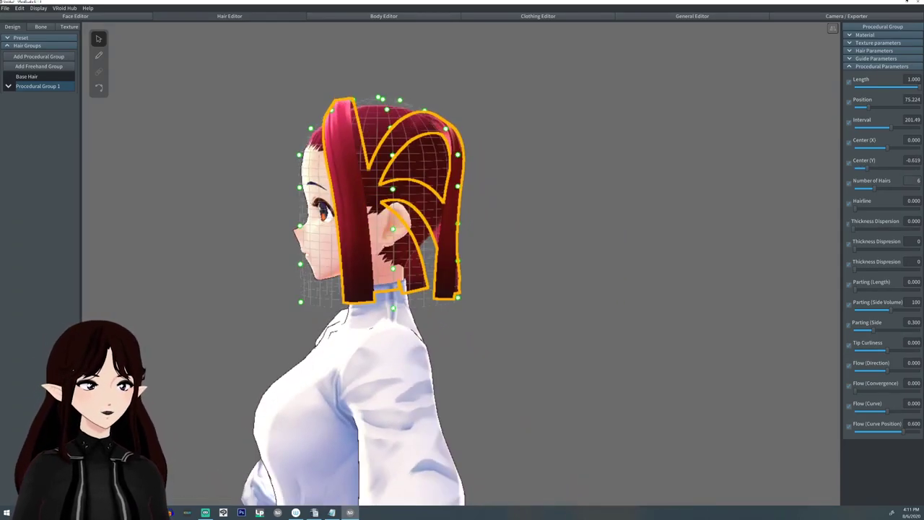
pyautogui.click(912, 160)
pyautogui.write('0')
pyautogui.press('Return')
# Try a Number of Hairs of 2 on the hair group and raise it to 13.
pyautogui.moveTo(506, 289)
pyautogui.mouseDown(button='right')
pyautogui.moveTo(649, 289)
pyautogui.moveTo(490, 289)
pyautogui.mouseUp(button='right')
pyautogui.moveTo(873, 189)
pyautogui.mouseDown()
pyautogui.moveTo(906, 189)
pyautogui.moveTo(854, 188)
pyautogui.moveTo(863, 188)
pyautogui.mouseUp()
pyautogui.moveTo(555, 289); pyautogui.dragTo(728, 296, button='right')
pyautogui.moveTo(864, 188); pyautogui.dragTo(860, 187)
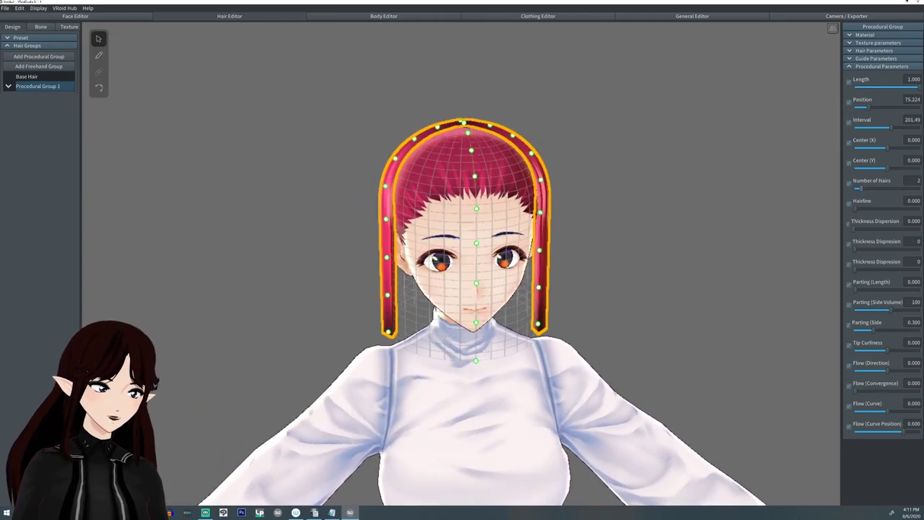
pyautogui.moveTo(649, 288); pyautogui.dragTo(632, 318, button='right')
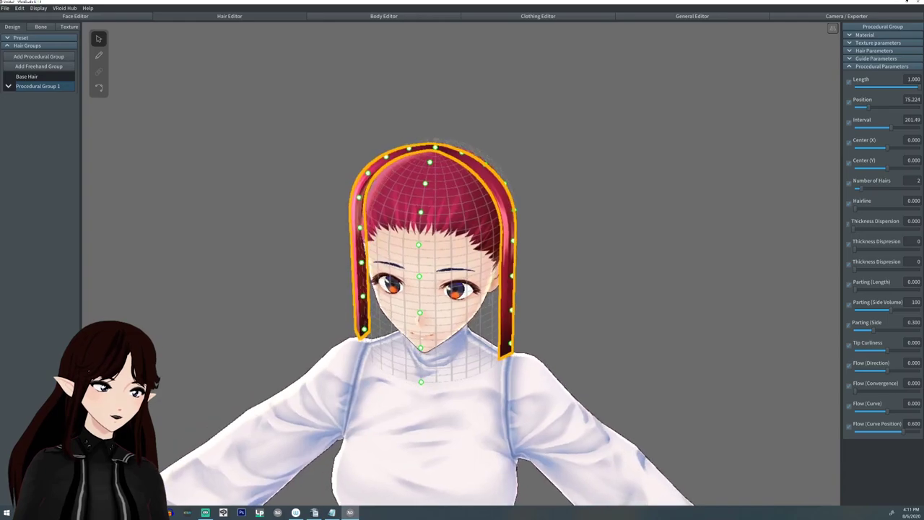
pyautogui.moveTo(860, 188); pyautogui.dragTo(897, 188)
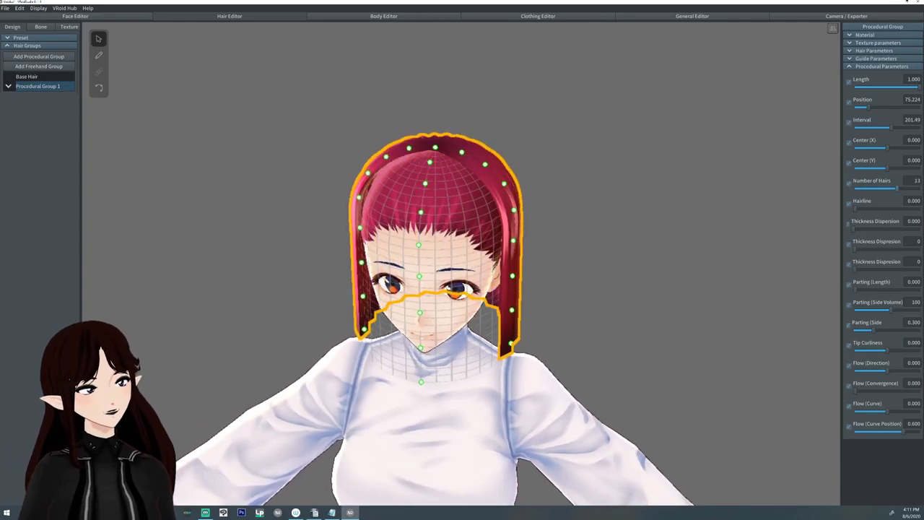
pyautogui.moveTo(462, 289); pyautogui.dragTo(371, 252, button='right')
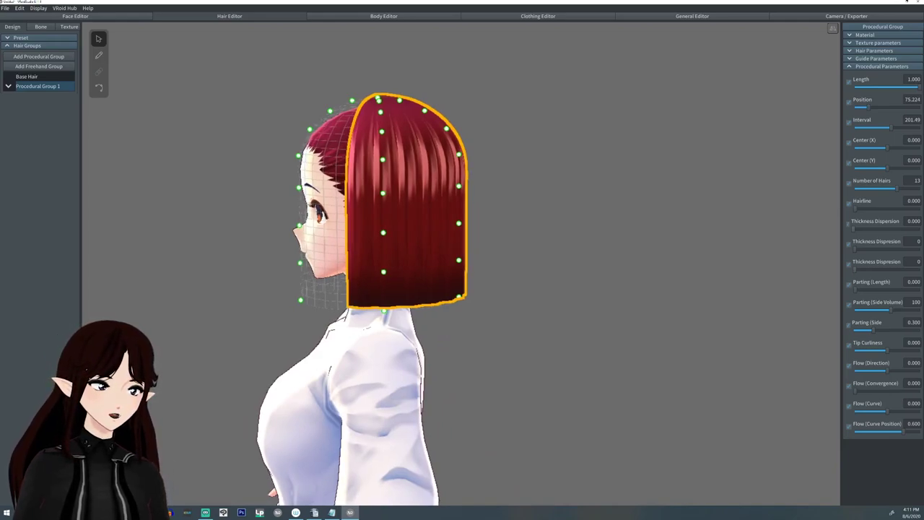
# Try a Number of Hairs of 7 with a Thickness Dispersion of 0.898 and view the strands from behind.
pyautogui.moveTo(853, 228)
pyautogui.mouseDown()
pyautogui.moveTo(904, 228)
pyautogui.moveTo(865, 228)
pyautogui.mouseUp()
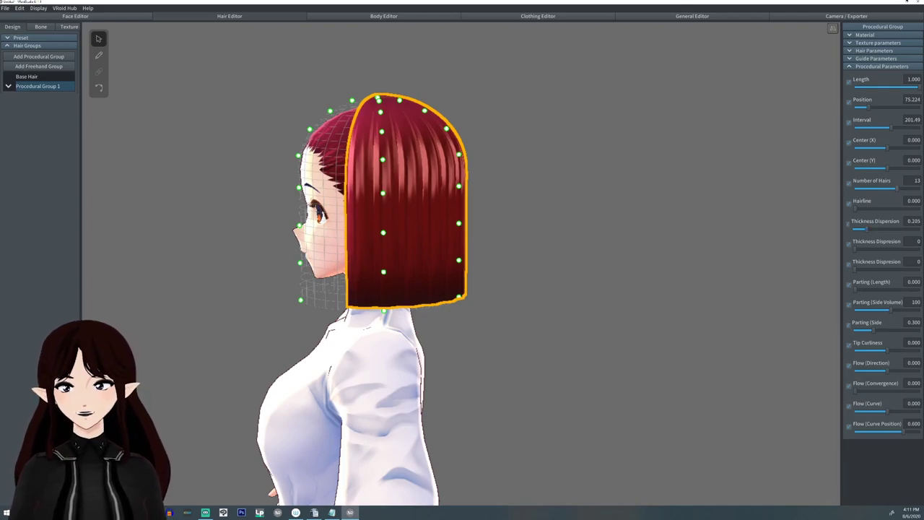
pyautogui.moveTo(897, 189); pyautogui.dragTo(878, 188)
pyautogui.moveTo(866, 229); pyautogui.dragTo(912, 229)
pyautogui.moveTo(578, 260); pyautogui.dragTo(426, 260, button='right')
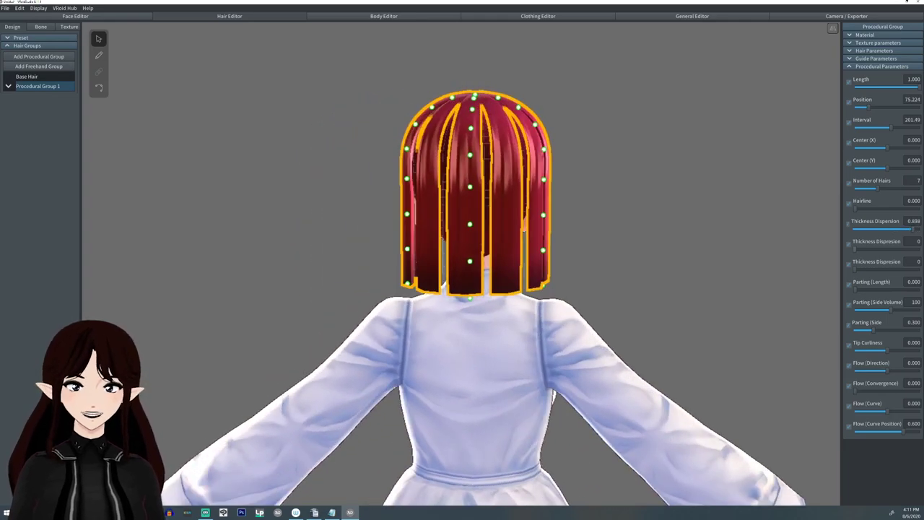
# Try 40 and 43 for the second and third Thickness Dispersion values, checking the strands from the side and back.
pyautogui.moveTo(854, 248); pyautogui.dragTo(879, 248)
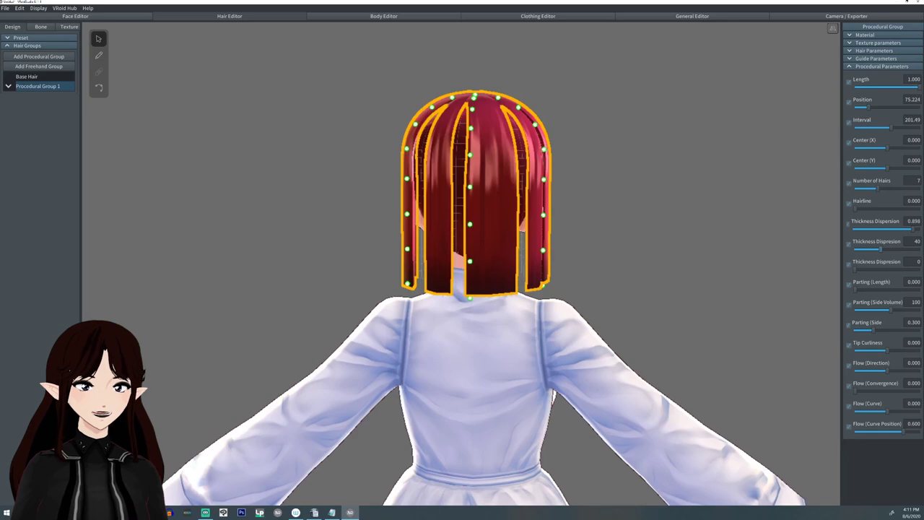
pyautogui.moveTo(425, 260); pyautogui.dragTo(577, 260, button='right')
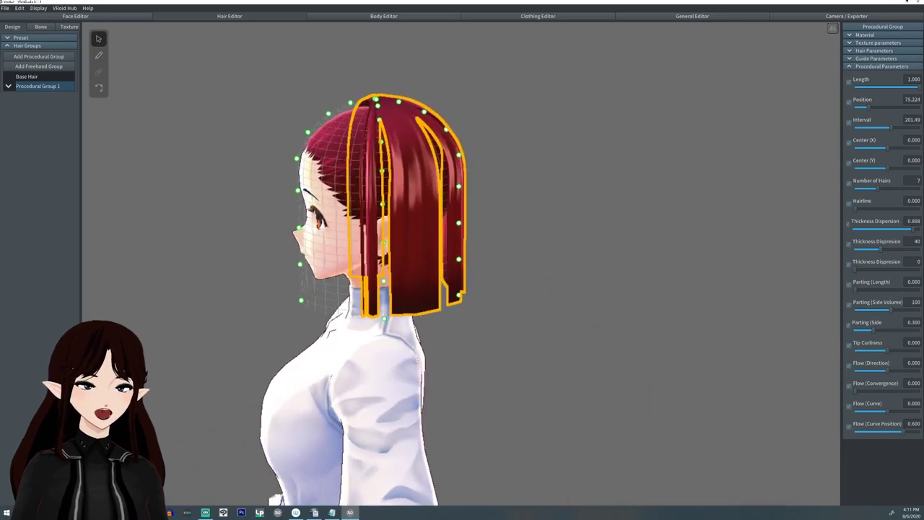
pyautogui.moveTo(854, 268); pyautogui.dragTo(882, 268)
pyautogui.moveTo(577, 260); pyautogui.dragTo(458, 292, button='right')
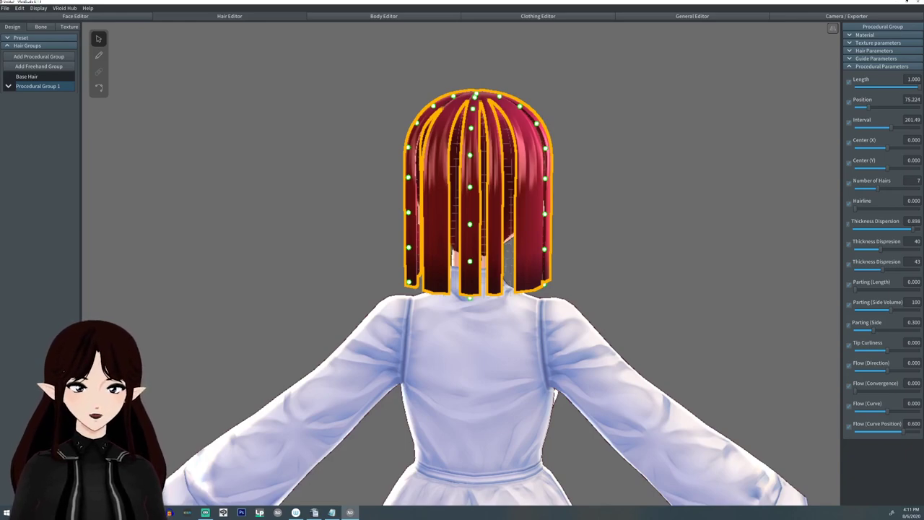
# Reset all three Thickness Dispersion values to 0, set Number of Hairs to 12 and check the hair from the front.
pyautogui.moveTo(881, 249); pyautogui.dragTo(854, 270)
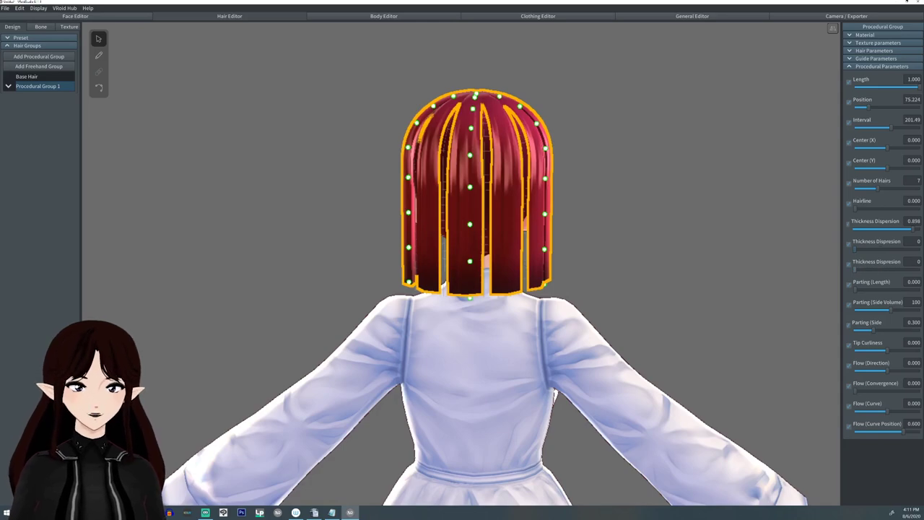
pyautogui.moveTo(912, 229); pyautogui.dragTo(853, 229)
pyautogui.moveTo(877, 189); pyautogui.dragTo(894, 188)
pyautogui.moveTo(650, 289); pyautogui.dragTo(823, 288, button='right')
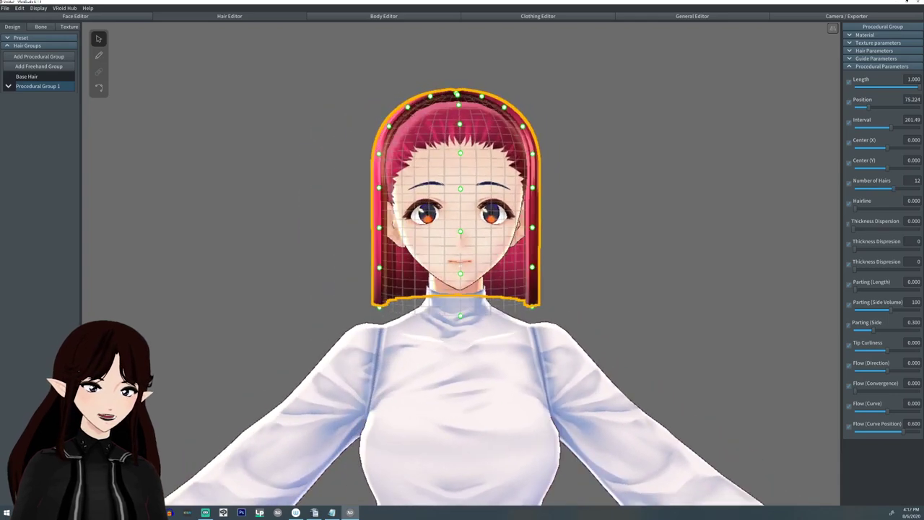
# Try a Parting (Length) of 0.300, check it from above, and set Parting (Length) and Parting (Side Volume) to 0.
pyautogui.moveTo(649, 288); pyautogui.dragTo(519, 288, button='right')
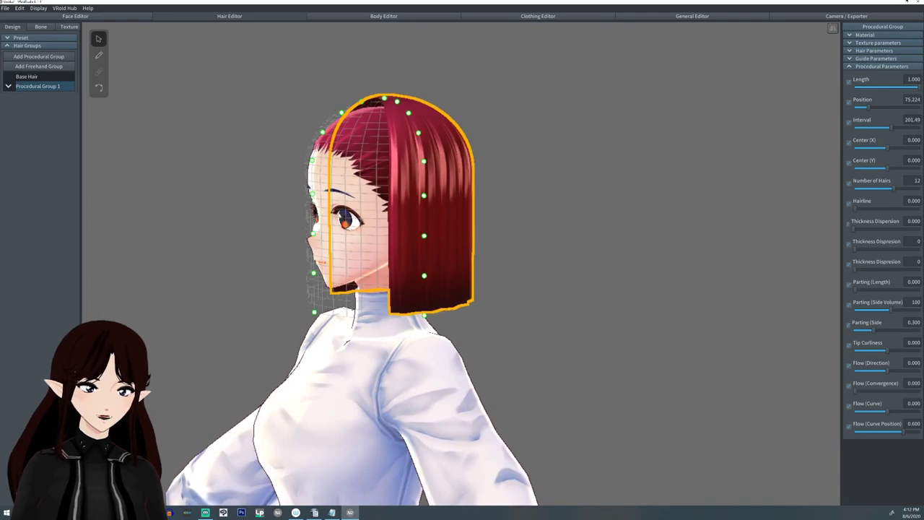
pyautogui.moveTo(520, 289); pyautogui.dragTo(642, 289, button='right')
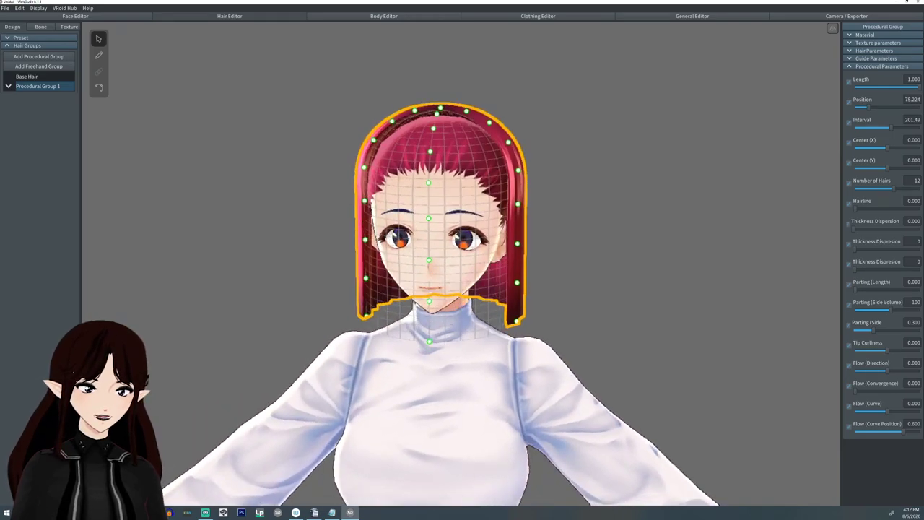
pyautogui.moveTo(855, 289); pyautogui.dragTo(919, 290)
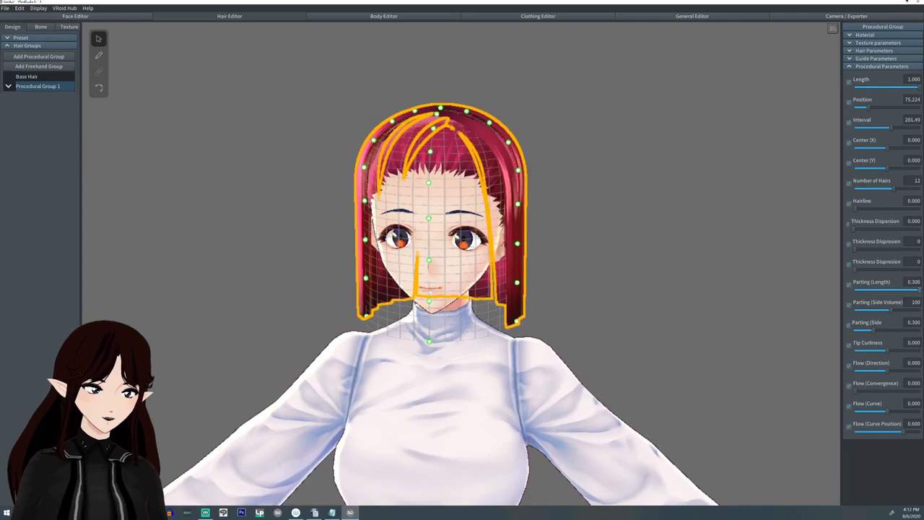
pyautogui.moveTo(649, 217); pyautogui.dragTo(527, 375, button='right')
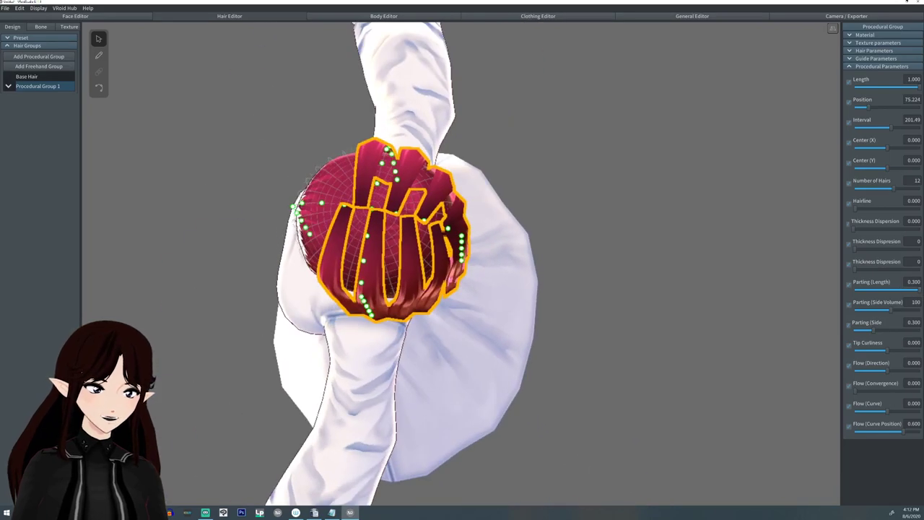
pyautogui.moveTo(919, 289); pyautogui.dragTo(853, 289)
pyautogui.moveTo(917, 309); pyautogui.dragTo(853, 309)
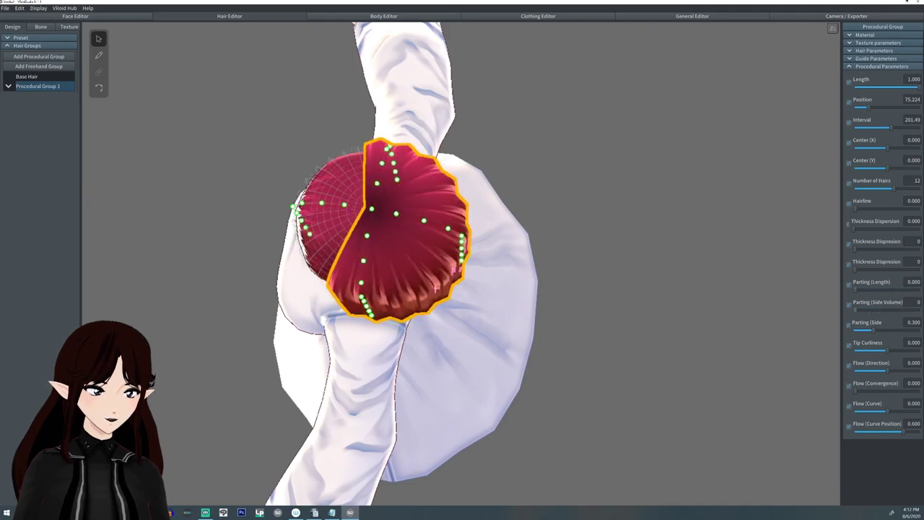
# Try a side parting of 0.553 with a Parting (Length) of 0.151, and reset both values to 0.
pyautogui.moveTo(505, 288); pyautogui.dragTo(577, 289, button='right')
pyautogui.moveTo(870, 329); pyautogui.dragTo(896, 329)
pyautogui.moveTo(854, 289); pyautogui.dragTo(887, 288)
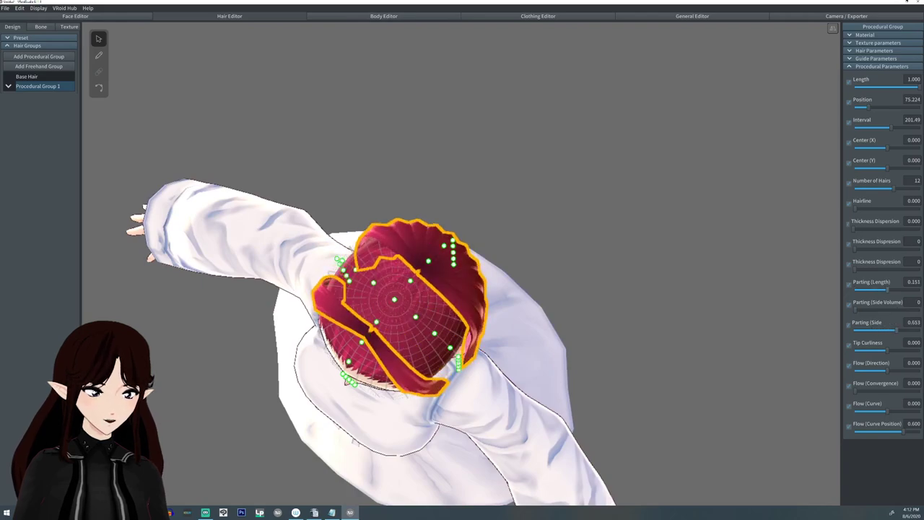
pyautogui.moveTo(896, 329); pyautogui.dragTo(860, 329)
pyautogui.moveTo(887, 289); pyautogui.dragTo(852, 288)
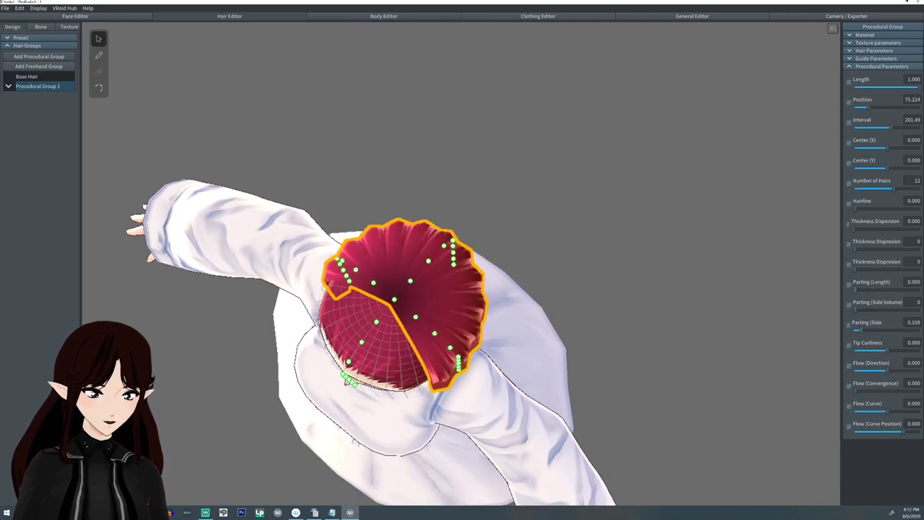
pyautogui.moveTo(860, 329); pyautogui.dragTo(853, 330)
pyautogui.moveTo(505, 288); pyautogui.dragTo(433, 173, button='right')
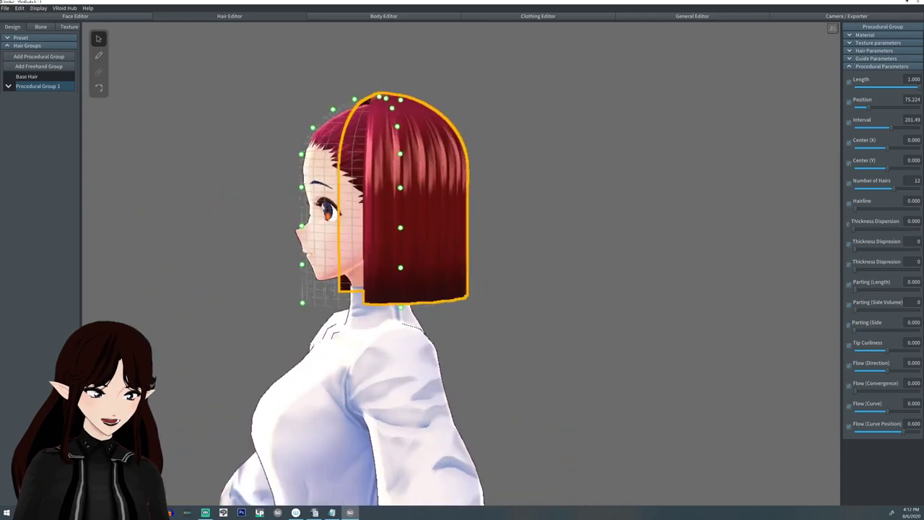
pyautogui.moveTo(855, 289)
pyautogui.mouseDown()
pyautogui.moveTo(880, 289)
pyautogui.moveTo(853, 289)
pyautogui.mouseUp()
# Try a Tip Curliness of -0.200 on the hair group from behind and reset it to 0.
pyautogui.moveTo(505, 217); pyautogui.dragTo(617, 224, button='right')
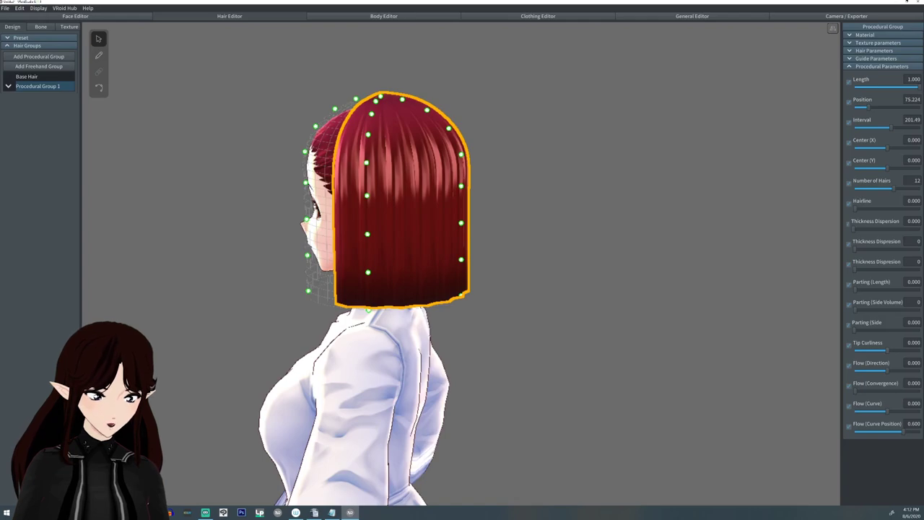
pyautogui.moveTo(887, 350)
pyautogui.mouseDown()
pyautogui.moveTo(897, 350)
pyautogui.moveTo(879, 350)
pyautogui.mouseUp()
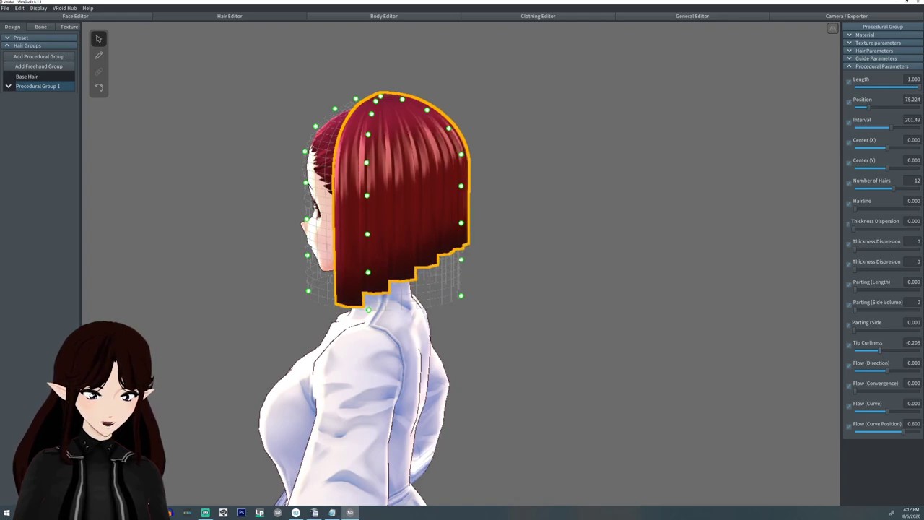
pyautogui.moveTo(879, 351)
pyautogui.mouseDown()
pyautogui.moveTo(903, 350)
pyautogui.moveTo(886, 351)
pyautogui.mouseUp()
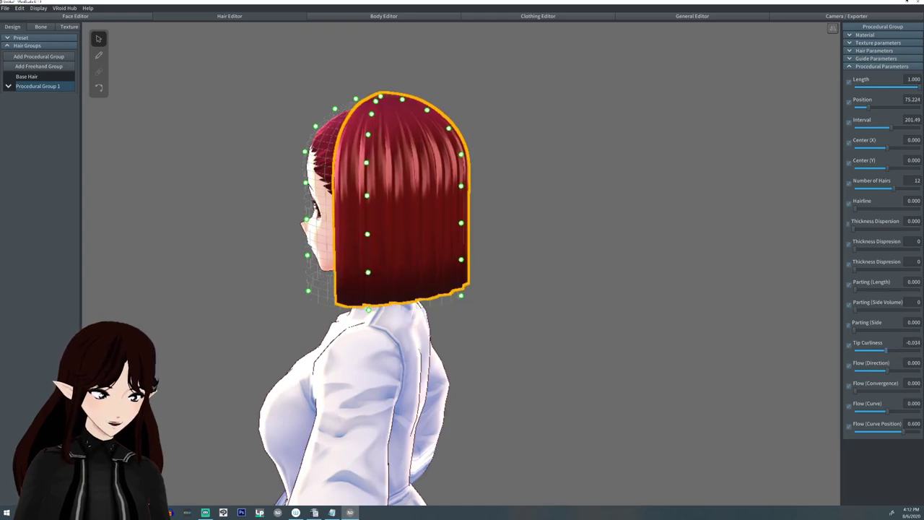
pyautogui.click(911, 342)
pyautogui.write('0')
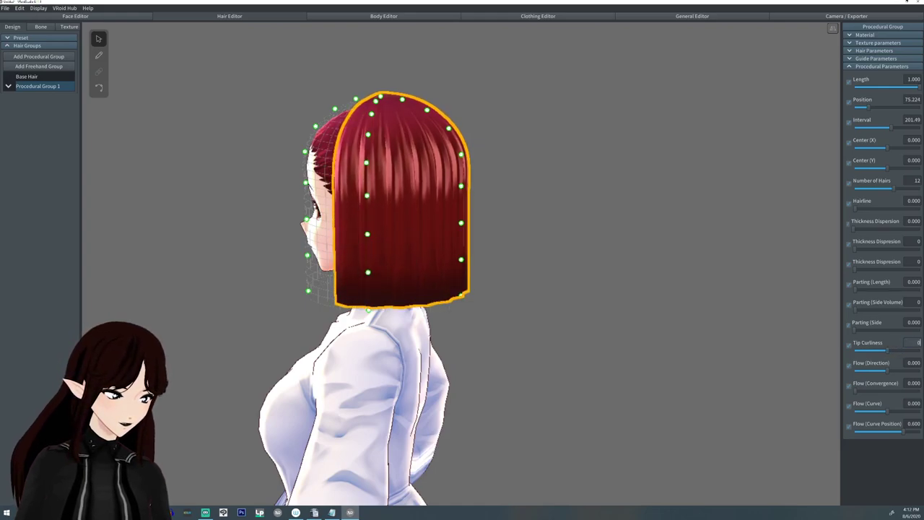
# Try a Flow (Direction) of -155.8, check the hair from the side and front, and reset it to 0.
pyautogui.moveTo(506, 260); pyautogui.dragTo(527, 260, button='right')
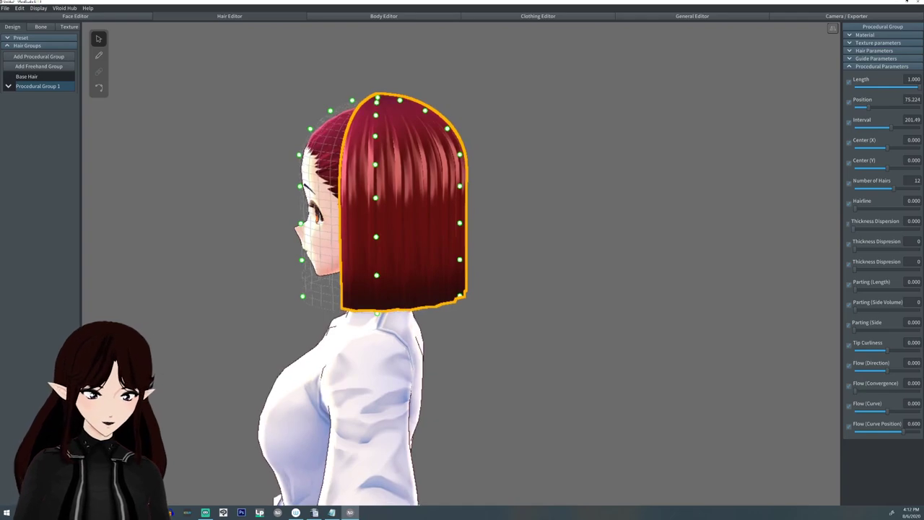
pyautogui.moveTo(887, 370); pyautogui.dragTo(873, 370)
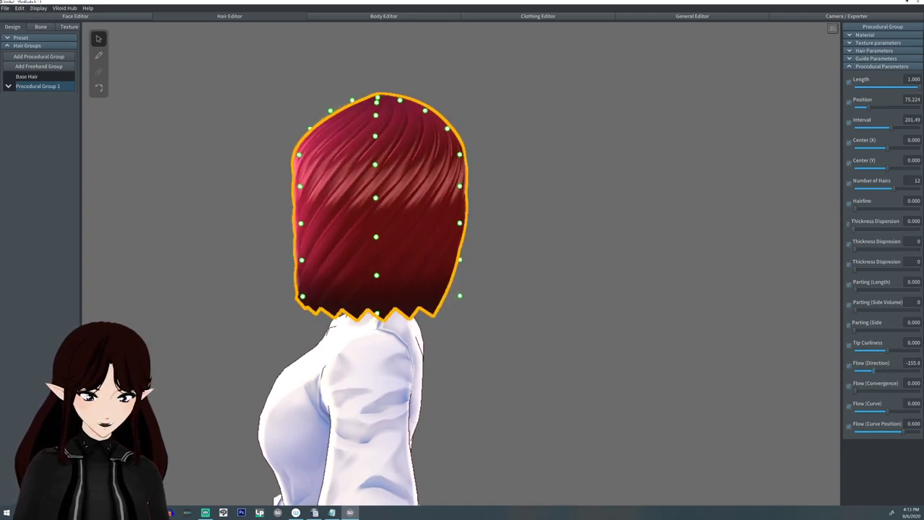
pyautogui.moveTo(505, 260); pyautogui.dragTo(628, 259, button='right')
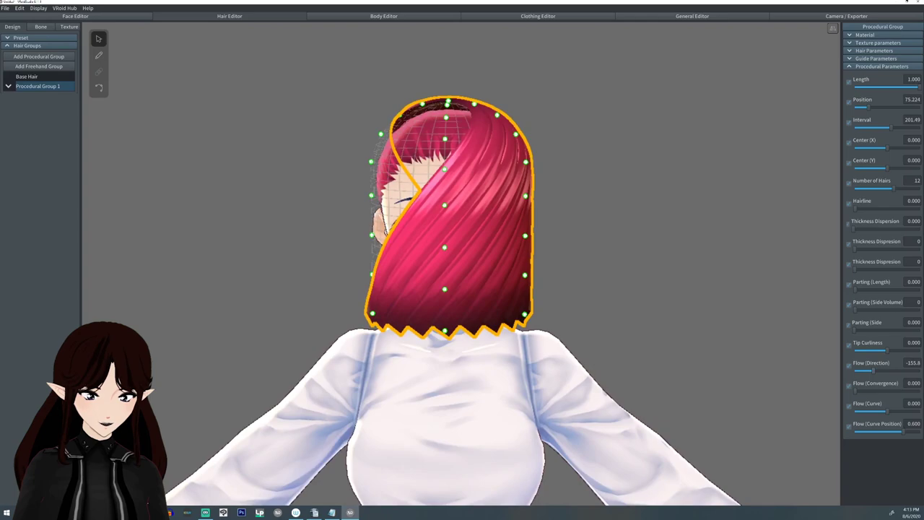
pyautogui.moveTo(873, 371)
pyautogui.mouseDown()
pyautogui.moveTo(919, 370)
pyautogui.moveTo(884, 370)
pyautogui.mouseUp()
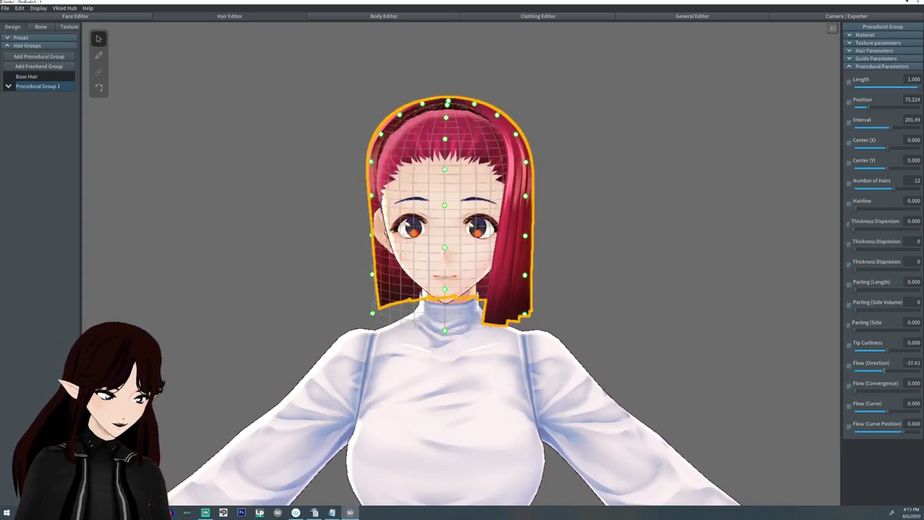
pyautogui.click(912, 362)
pyautogui.write('0')
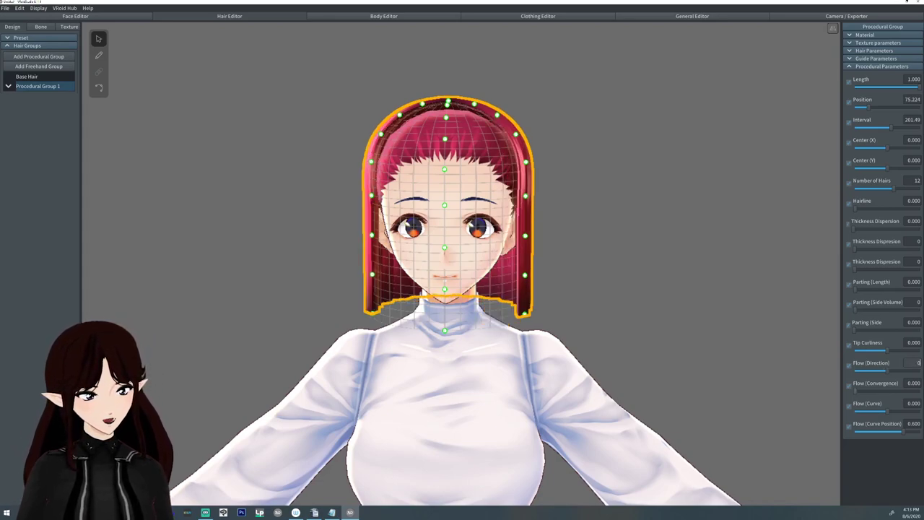
# Try a Flow (Convergence) of 0.399 on the hair group and return it to 0.
pyautogui.moveTo(855, 390); pyautogui.dragTo(880, 391)
pyautogui.moveTo(635, 390); pyautogui.dragTo(639, 458, button='right')
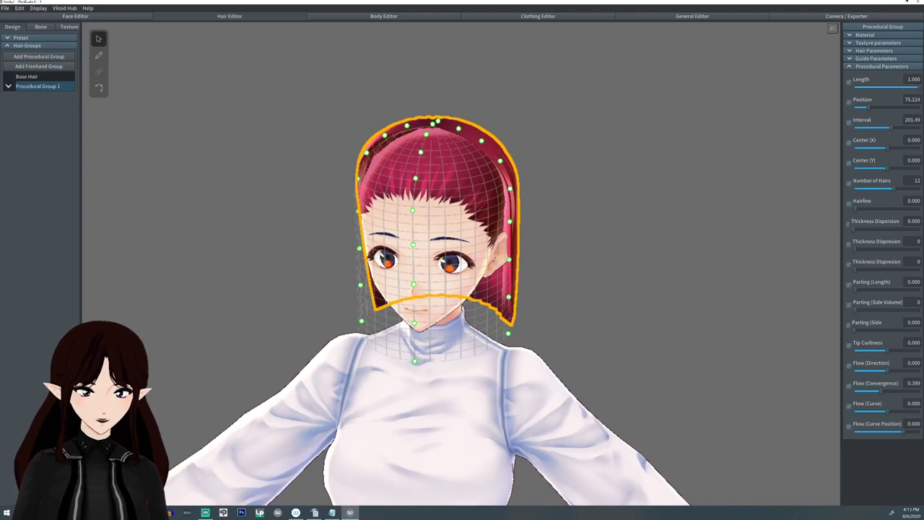
pyautogui.moveTo(879, 390); pyautogui.dragTo(853, 390)
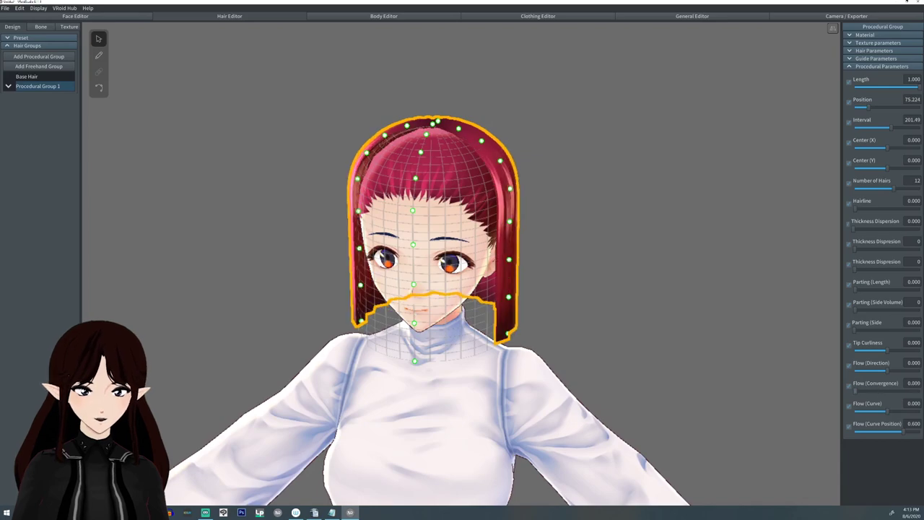
pyautogui.moveTo(635, 418); pyautogui.dragTo(678, 393, button='right')
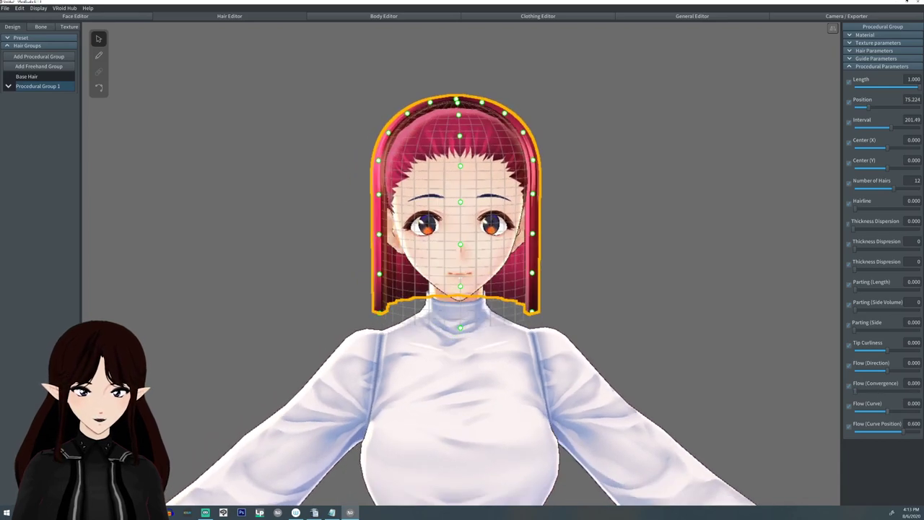
# Try Flow (Curve) values of 60, 29.552 and -60 with Curve Positions of 0.300 and 0.700, and restore them to 0 and 0.600.
pyautogui.moveTo(887, 410); pyautogui.dragTo(919, 411)
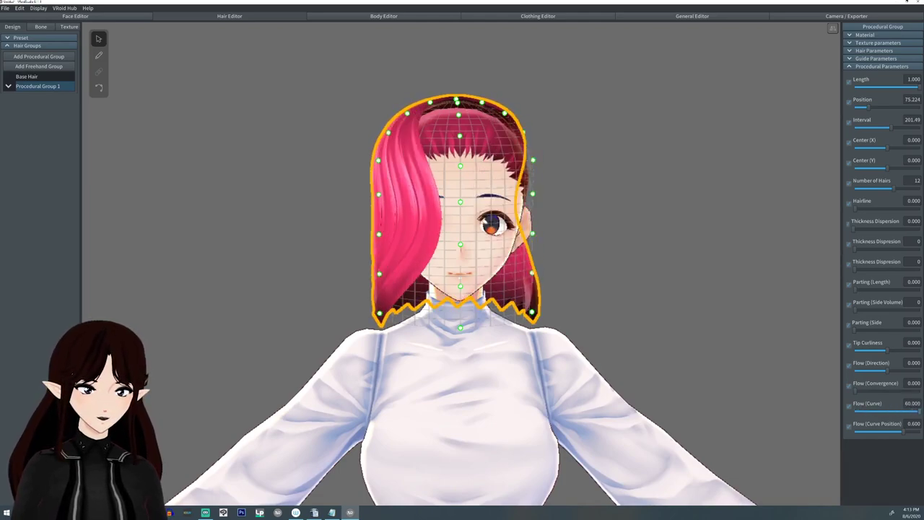
pyautogui.moveTo(577, 260); pyautogui.dragTo(599, 278, button='right')
pyautogui.moveTo(918, 411); pyautogui.dragTo(855, 431)
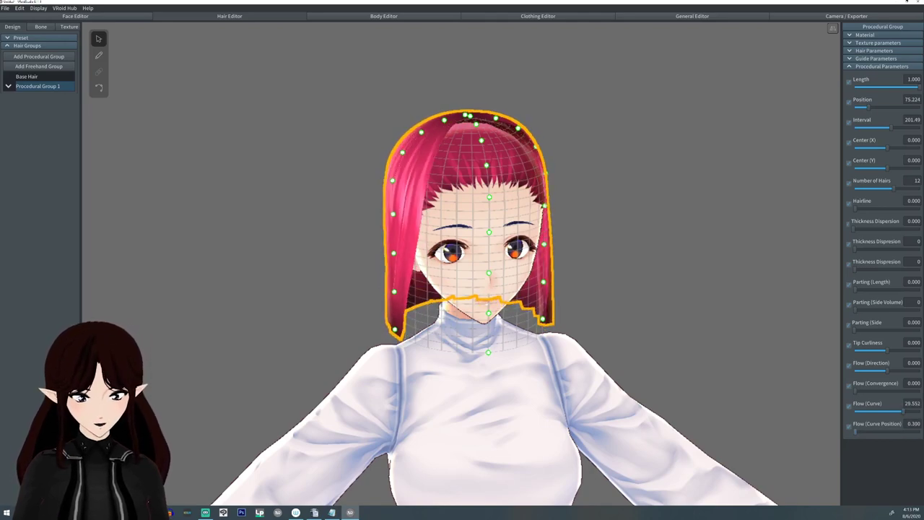
pyautogui.moveTo(599, 278); pyautogui.dragTo(560, 292, button='right')
pyautogui.moveTo(903, 410); pyautogui.dragTo(919, 431)
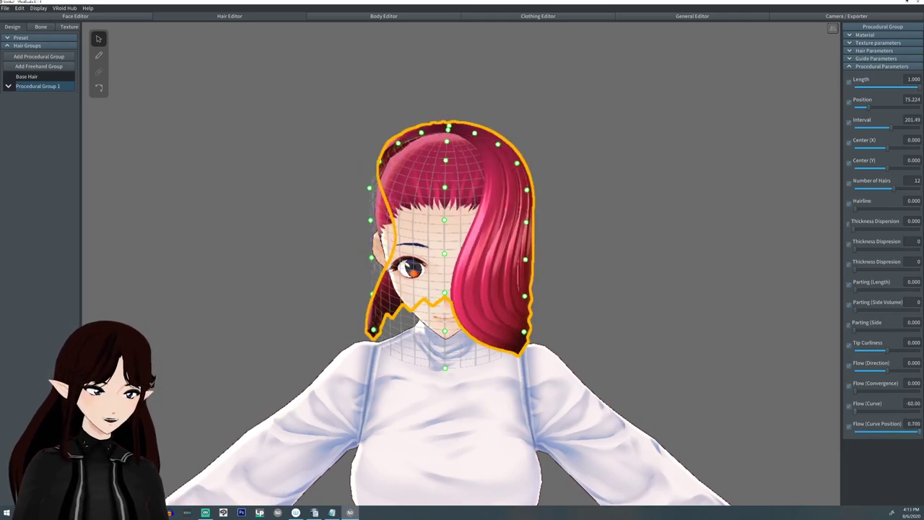
pyautogui.click(912, 423)
pyautogui.write('0')
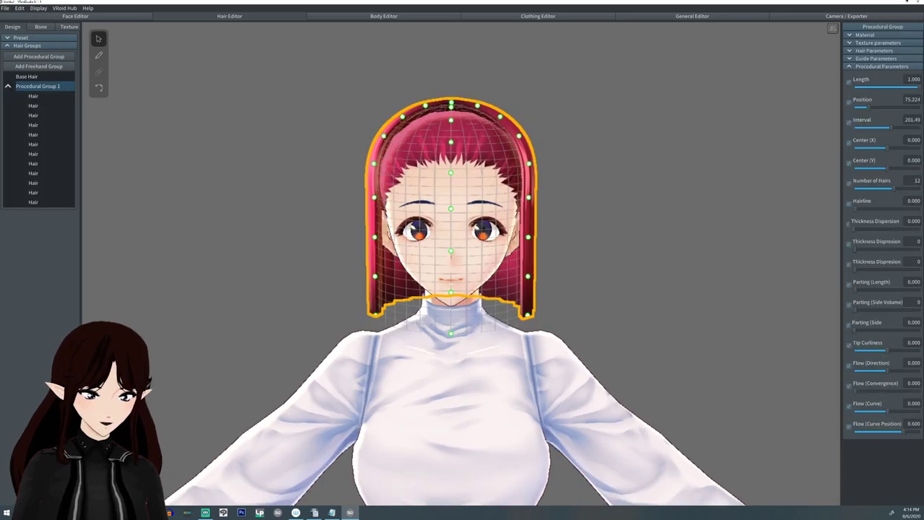
# Select several individual hairs of Procedural Group 1 one by one and examine them from the side.
pyautogui.moveTo(451, 289); pyautogui.dragTo(461, 316, button='middle')
pyautogui.moveTo(461, 316); pyautogui.dragTo(461, 301, button='right')
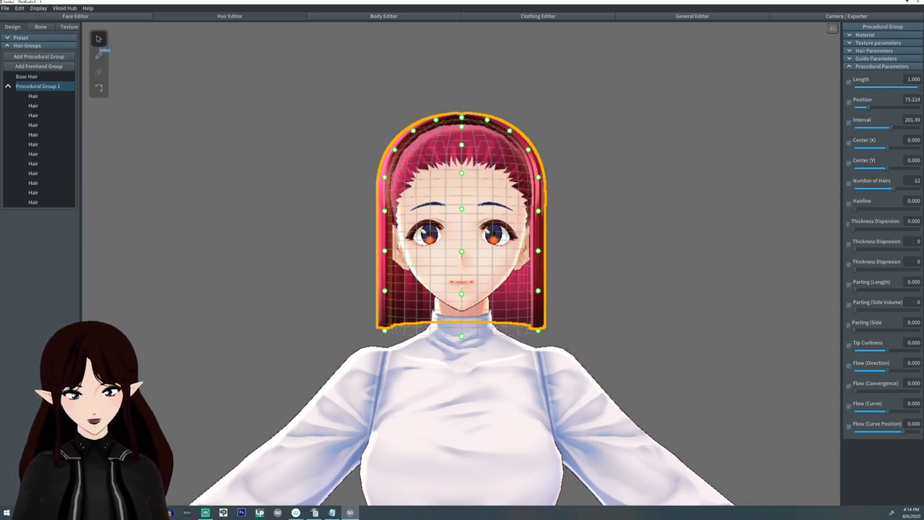
pyautogui.moveTo(303, 253); pyautogui.dragTo(137, 253, button='right')
pyautogui.click(440, 253)
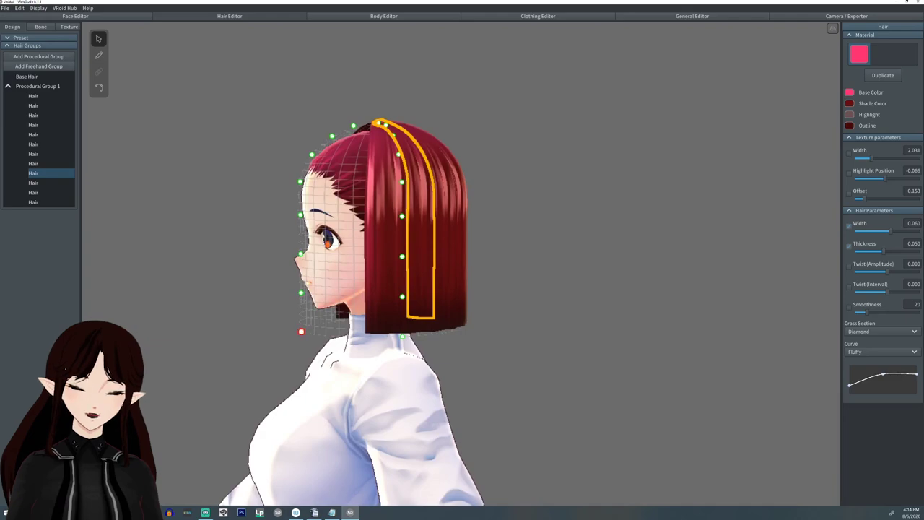
pyautogui.click(33, 96)
pyautogui.click(34, 106)
pyautogui.click(33, 115)
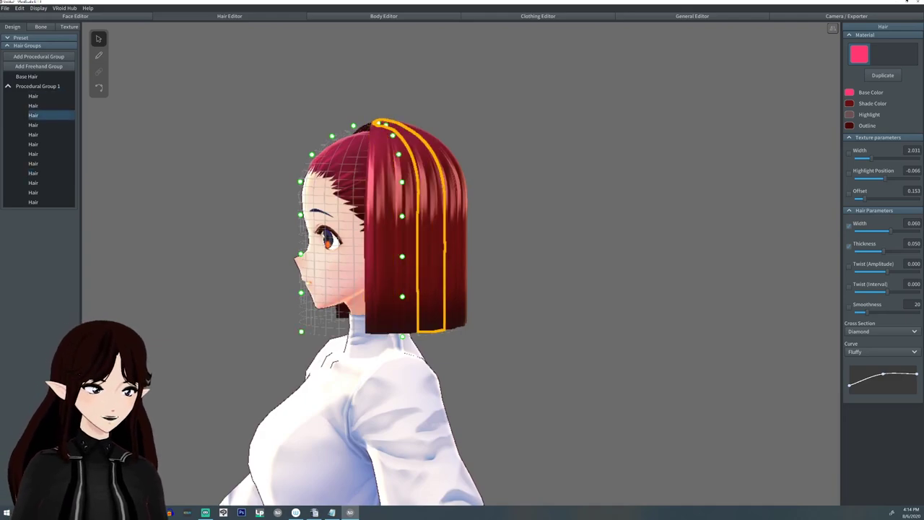
pyautogui.click(33, 134)
# Try to bend the hair into waves by pulling the bottom, middle and upper guide points on one side outward.
pyautogui.moveTo(303, 252); pyautogui.dragTo(505, 252, button='right')
pyautogui.scroll(2, 458, 288)
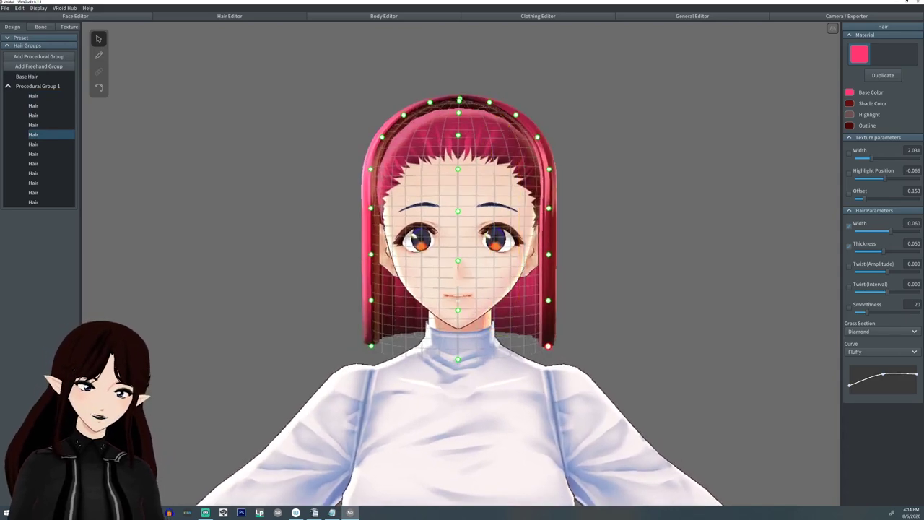
pyautogui.moveTo(548, 346); pyautogui.dragTo(580, 338)
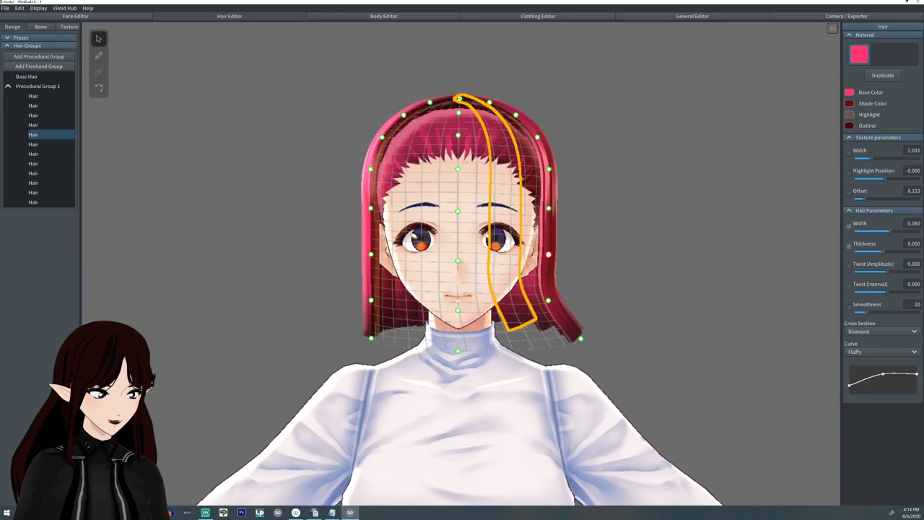
pyautogui.moveTo(548, 254); pyautogui.dragTo(588, 258)
pyautogui.moveTo(549, 168); pyautogui.dragTo(585, 164)
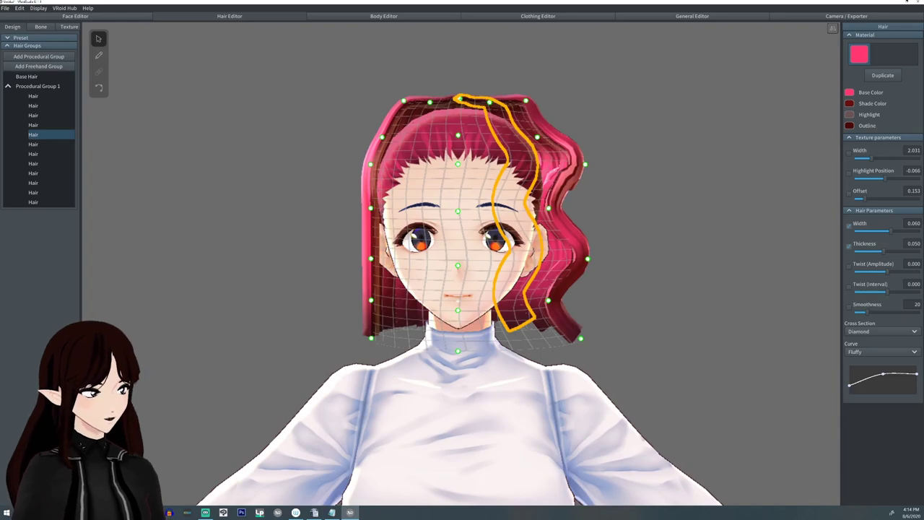
# Undo the outward guide point moves and deselect the hair.
pyautogui.hotkey('ctrl', 'z')
pyautogui.hotkey('ctrl', 'z')
pyautogui.hotkey('ctrl', 'z')
pyautogui.hotkey('ctrl', 'z')
pyautogui.hotkey('ctrl', 'z')
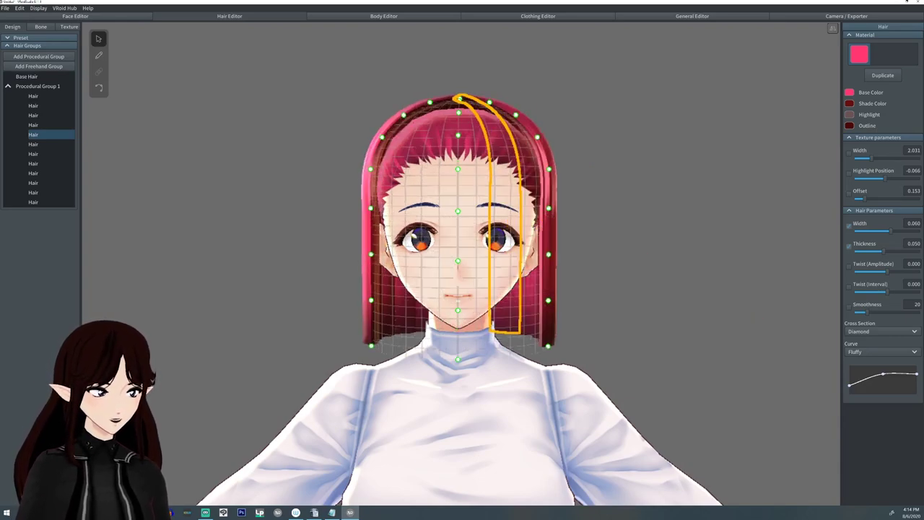
pyautogui.press('Escape')
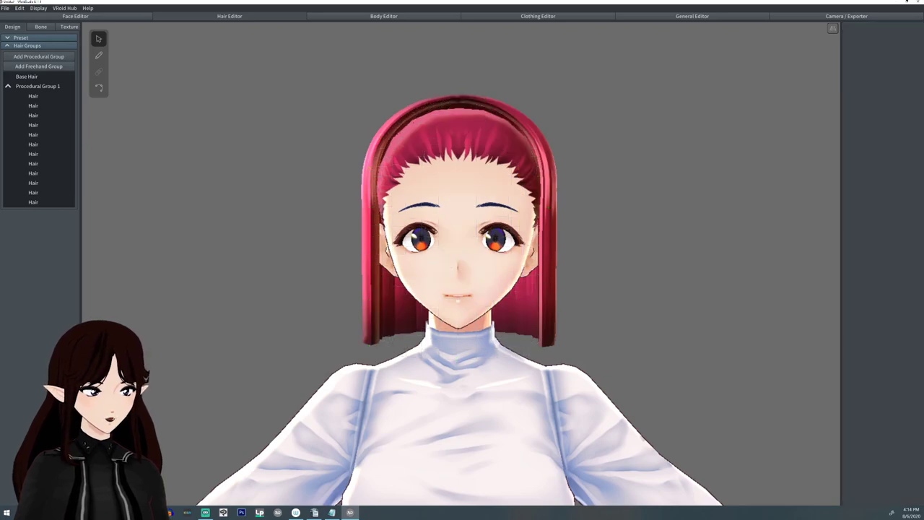
# Select Procedural Group 1, curve its lowest side guide points inward and pull the next ones down and slightly outward.
pyautogui.click(66, 86)
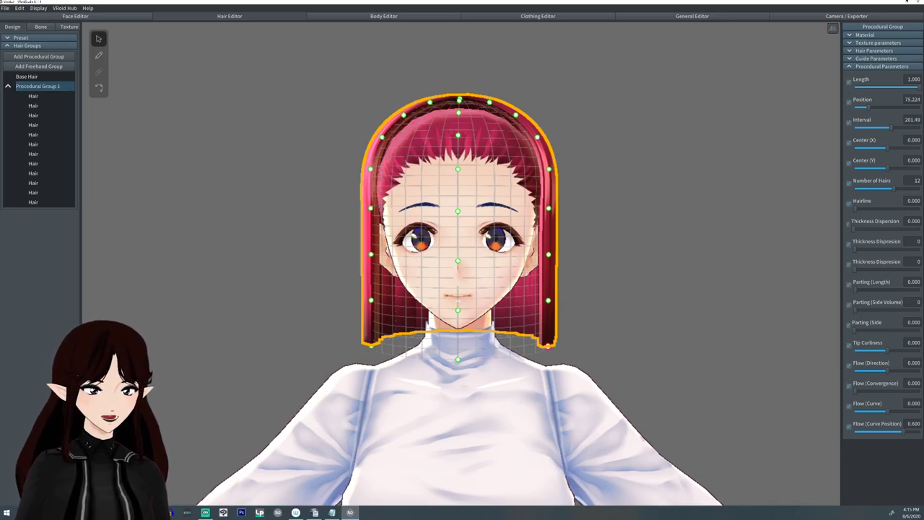
pyautogui.moveTo(548, 345); pyautogui.dragTo(518, 339)
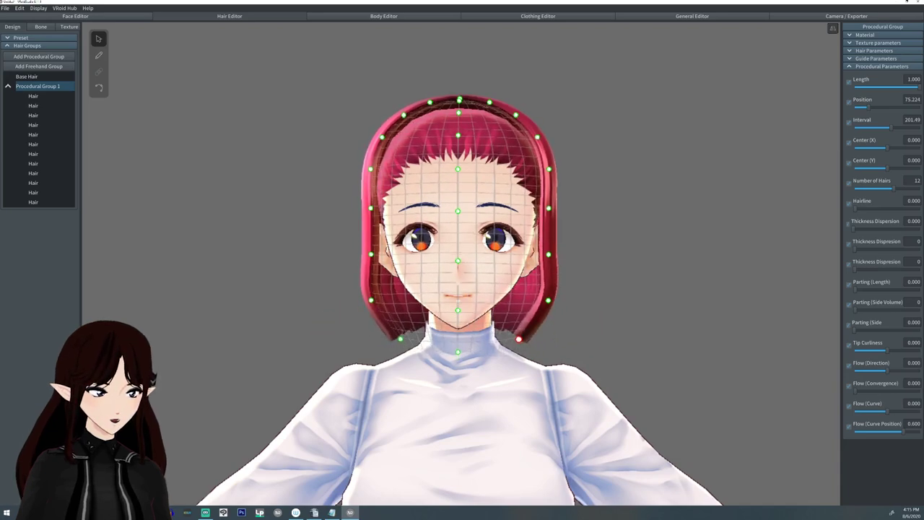
pyautogui.moveTo(547, 300); pyautogui.dragTo(555, 329)
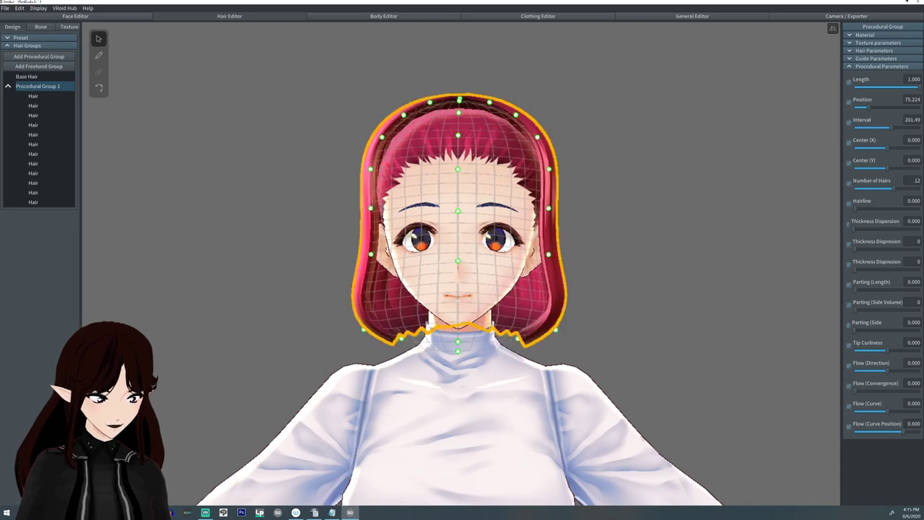
# Reshape Procedural Group 1 by lowering its lower side guide points, flaring the bottom ones outward and nudging the middle and upper side points inward.
pyautogui.moveTo(548, 254); pyautogui.dragTo(551, 264)
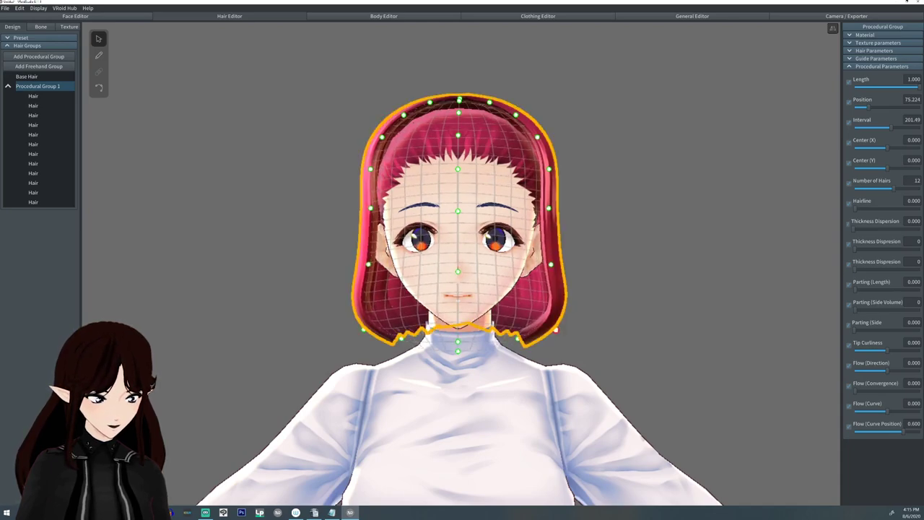
pyautogui.moveTo(556, 330); pyautogui.dragTo(568, 333)
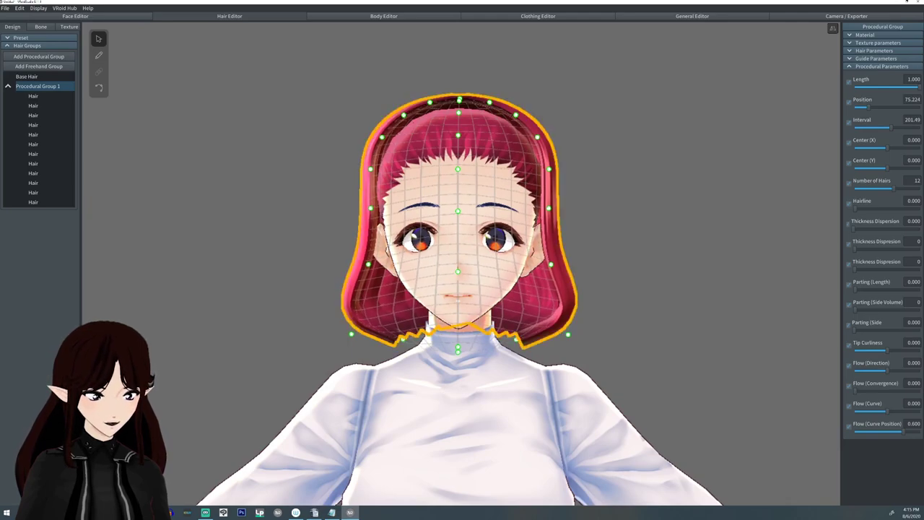
pyautogui.moveTo(549, 208); pyautogui.dragTo(546, 209)
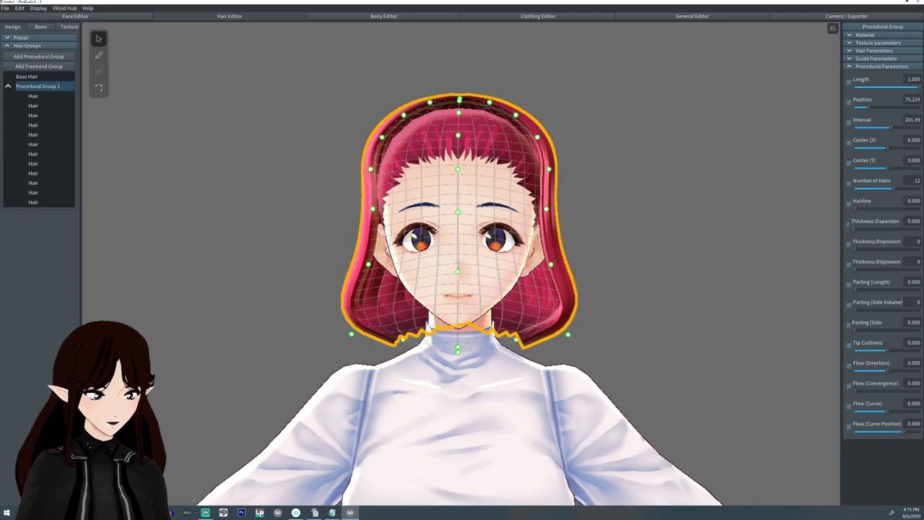
pyautogui.moveTo(550, 264); pyautogui.dragTo(548, 265)
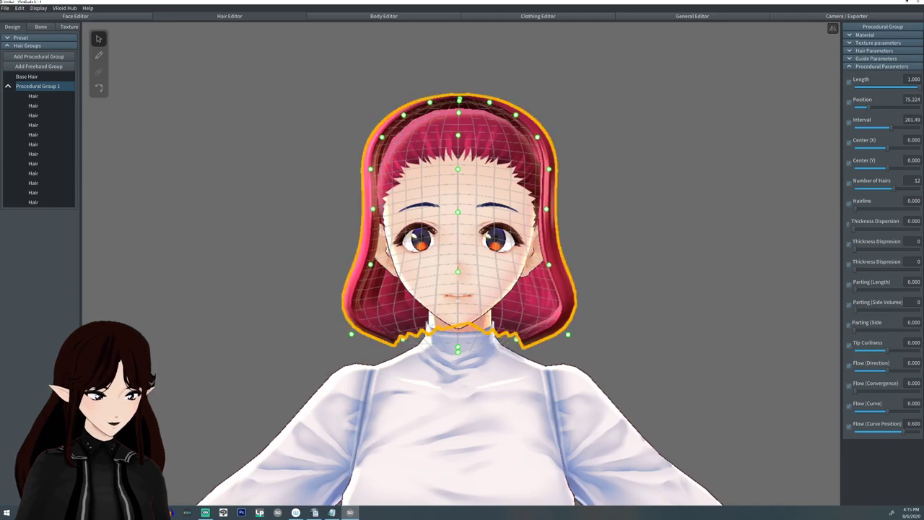
pyautogui.moveTo(382, 137); pyautogui.dragTo(385, 139)
pyautogui.moveTo(370, 169); pyautogui.dragTo(372, 171)
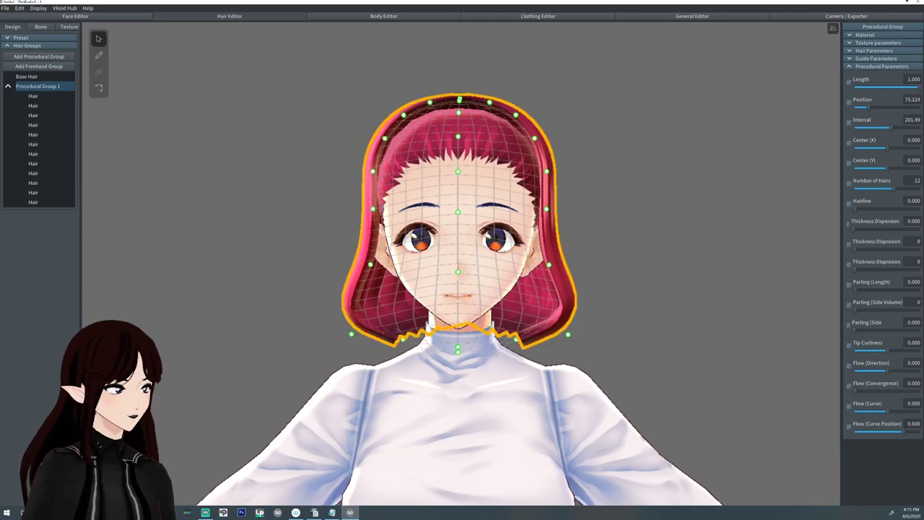
# Draw a mirrored pair of freehand strands from the top of the head down the face sides, curling inward below the eyes.
pyautogui.click(99, 56)
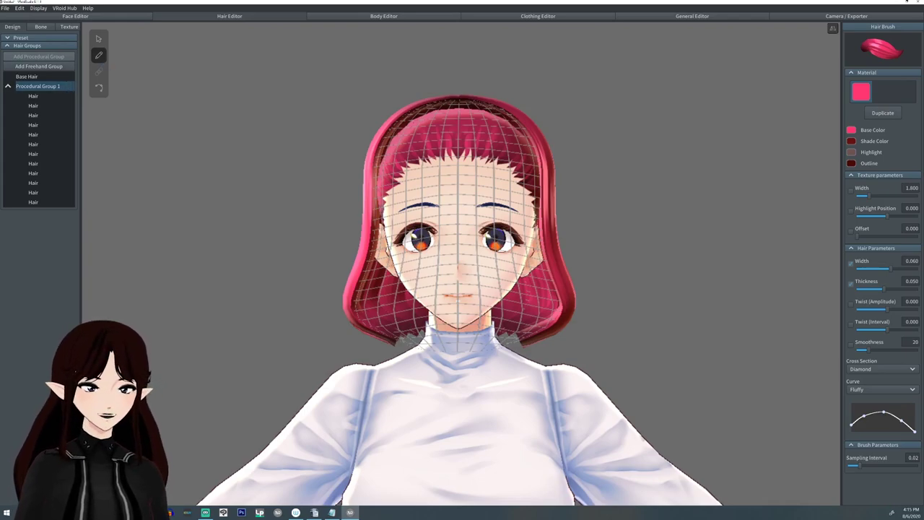
pyautogui.moveTo(506, 275)
pyautogui.mouseDown(button='right')
pyautogui.moveTo(368, 276)
pyautogui.moveTo(511, 270)
pyautogui.mouseUp(button='right')
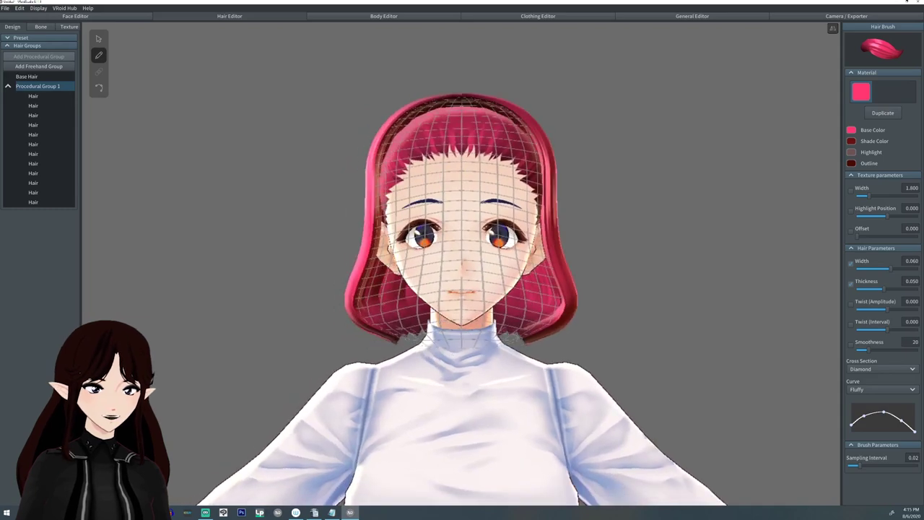
pyautogui.moveTo(472, 103)
pyautogui.mouseDown()
pyautogui.moveTo(513, 153)
pyautogui.moveTo(524, 214)
pyautogui.moveTo(525, 241)
pyautogui.moveTo(482, 270)
pyautogui.mouseUp()
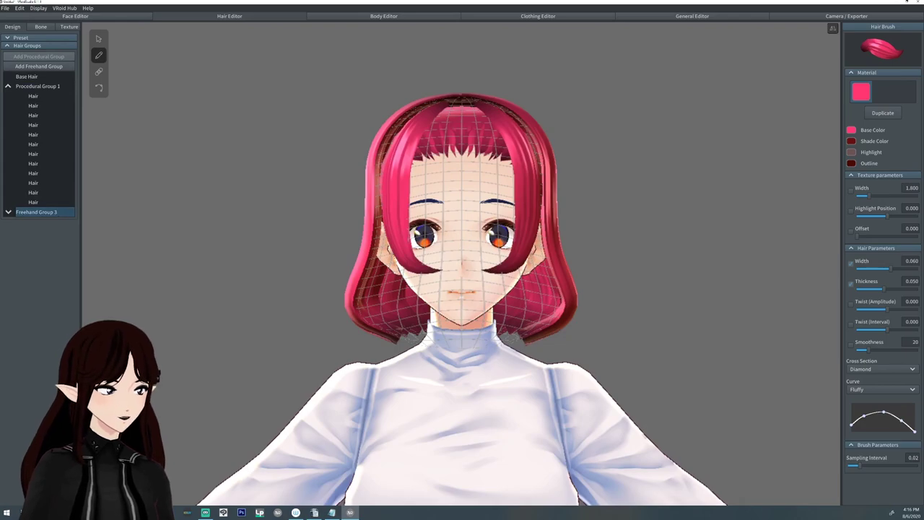
pyautogui.moveTo(505, 289); pyautogui.dragTo(289, 303, button='right')
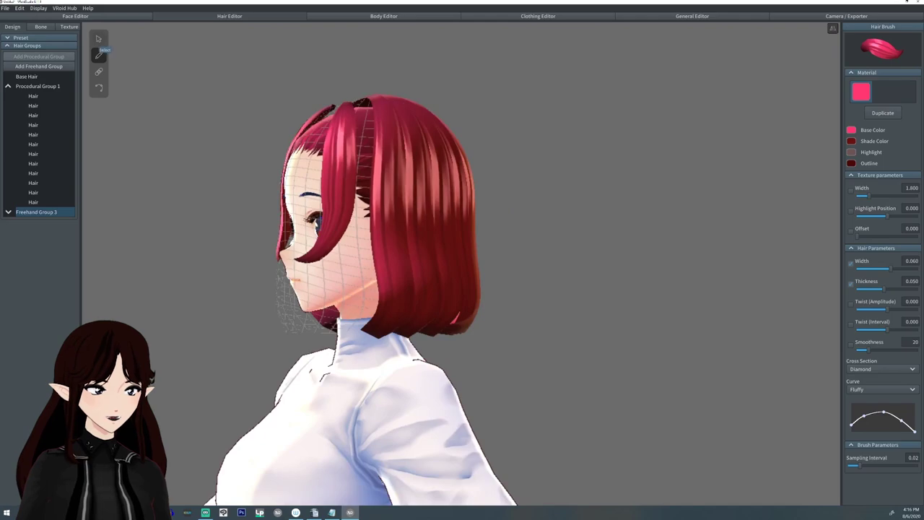
# Select Freehand Group 3 and pull its side and bottom guide points outward to widen the guide mesh around the face.
pyautogui.click(99, 39)
pyautogui.moveTo(238, 288); pyautogui.dragTo(412, 296, button='right')
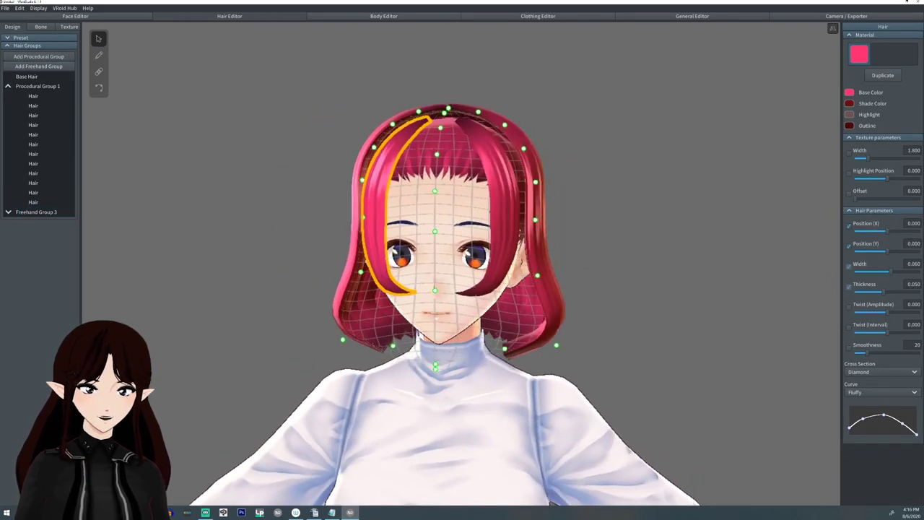
pyautogui.click(54, 212)
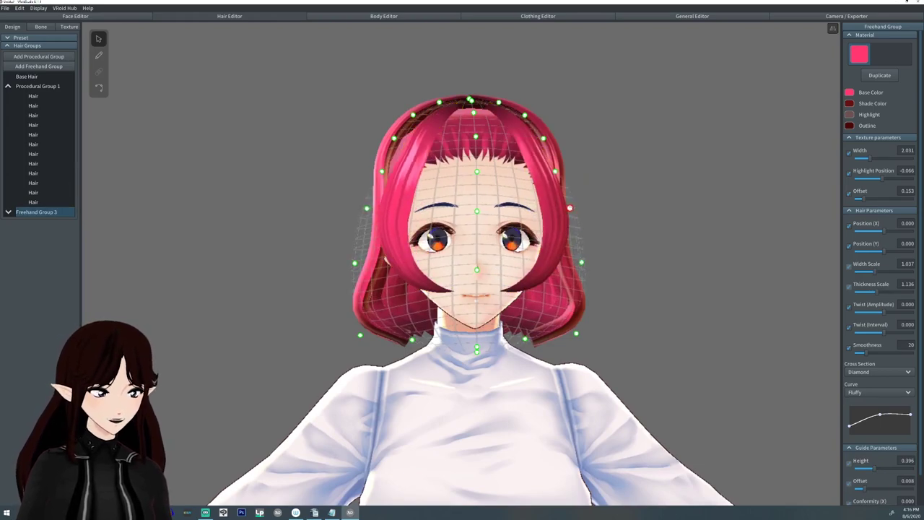
pyautogui.moveTo(555, 171); pyautogui.dragTo(548, 130)
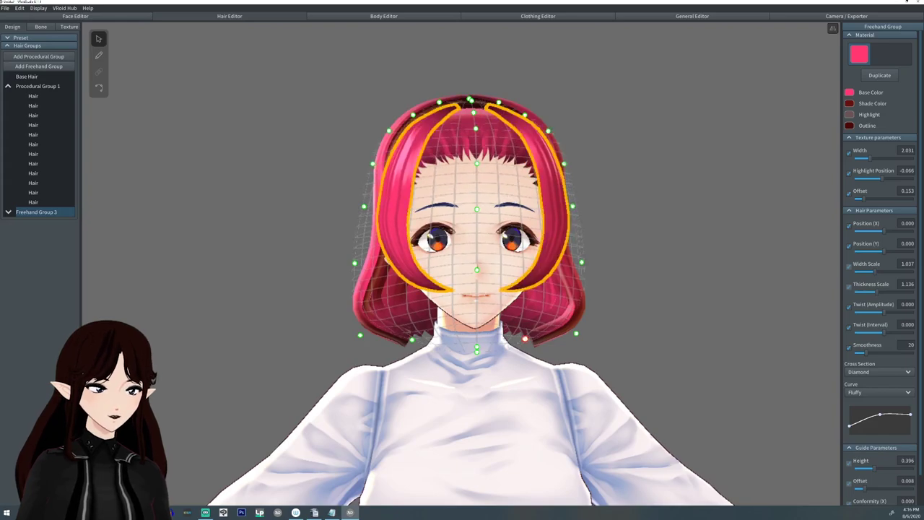
pyautogui.moveTo(525, 339); pyautogui.dragTo(614, 340)
pyautogui.moveTo(614, 340); pyautogui.dragTo(570, 361, button='right')
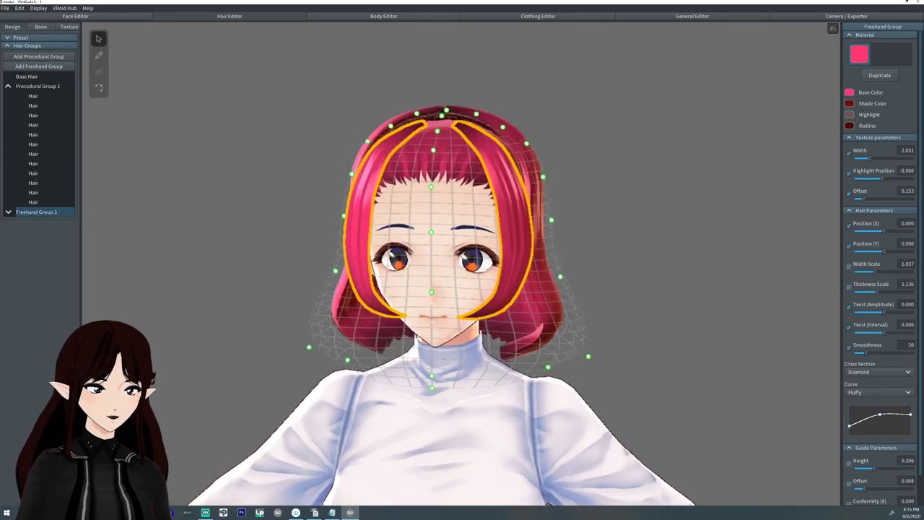
pyautogui.moveTo(431, 381); pyautogui.dragTo(446, 364, button='right')
pyautogui.moveTo(446, 364); pyautogui.dragTo(463, 436, button='middle')
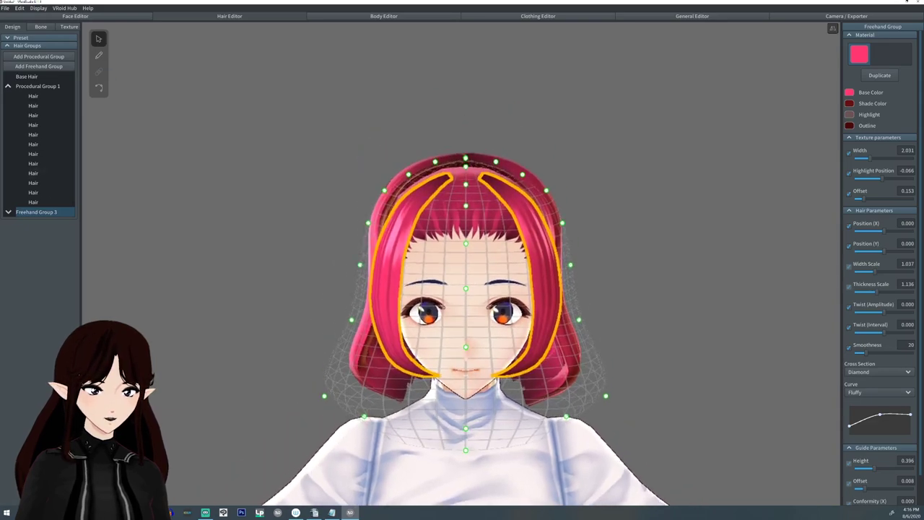
# Expand Freehand Group 3 and select Hair 3.
pyautogui.click(8, 211)
pyautogui.click(47, 222)
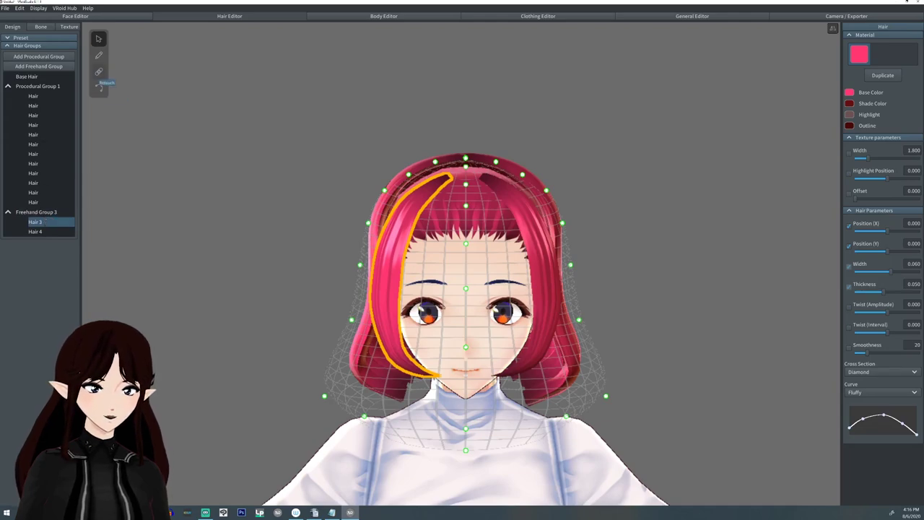
# Try a freehand strand down the middle of the face, redraw it longer with the Retouch tool, and undo both strokes.
pyautogui.click(99, 71)
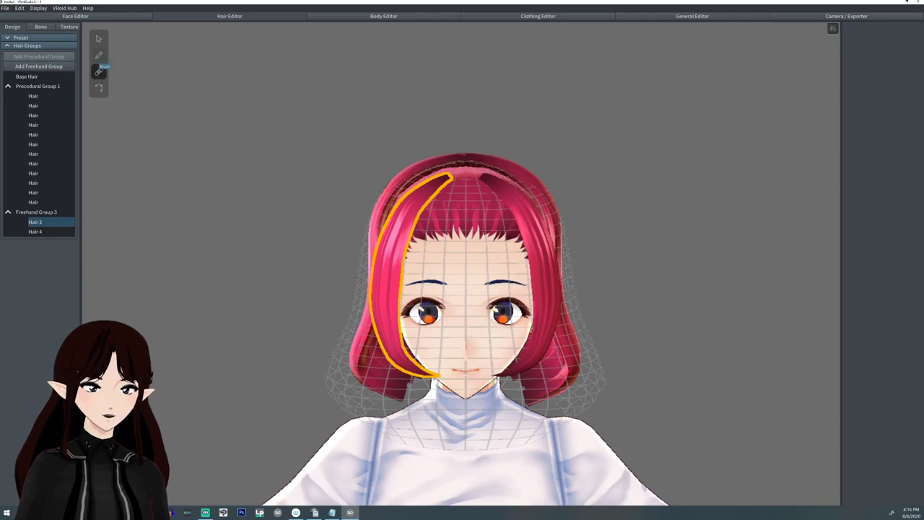
pyautogui.click(99, 55)
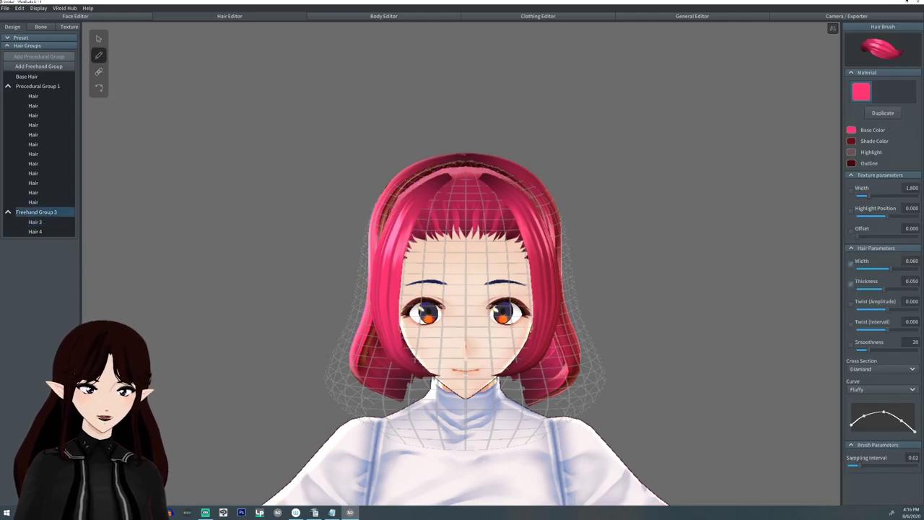
pyautogui.moveTo(451, 209); pyautogui.dragTo(462, 358)
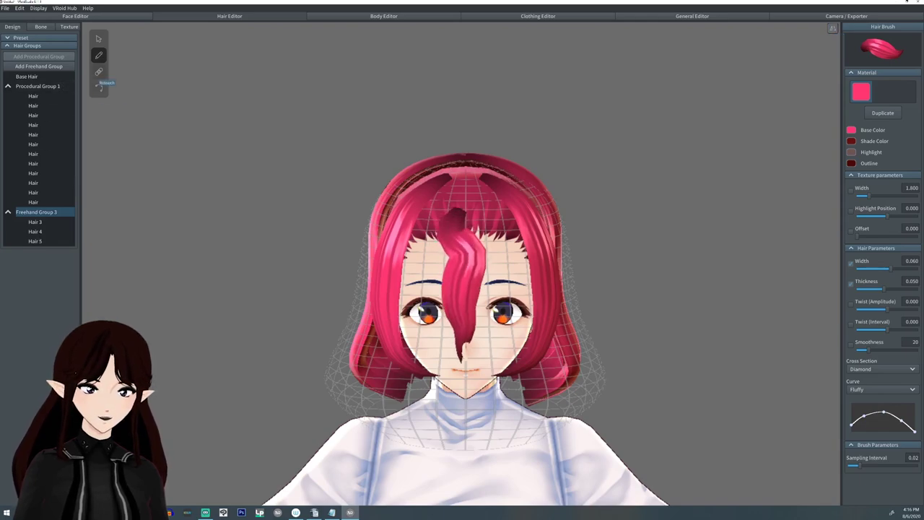
pyautogui.click(99, 71)
pyautogui.moveTo(456, 214)
pyautogui.mouseDown()
pyautogui.moveTo(466, 254)
pyautogui.moveTo(440, 355)
pyautogui.moveTo(444, 398)
pyautogui.moveTo(489, 419)
pyautogui.mouseUp()
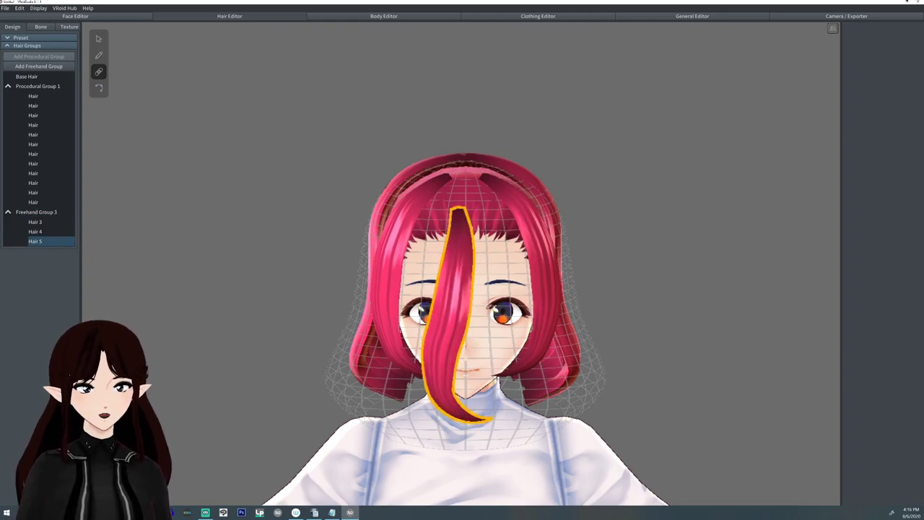
pyautogui.moveTo(49, 241)
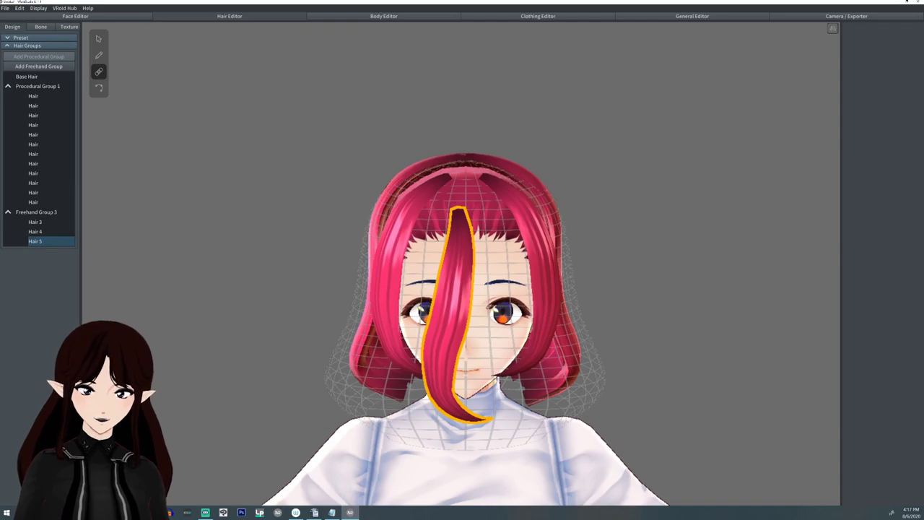
pyautogui.hotkey('ctrl', 'z')
pyautogui.hotkey('ctrl', 'z')
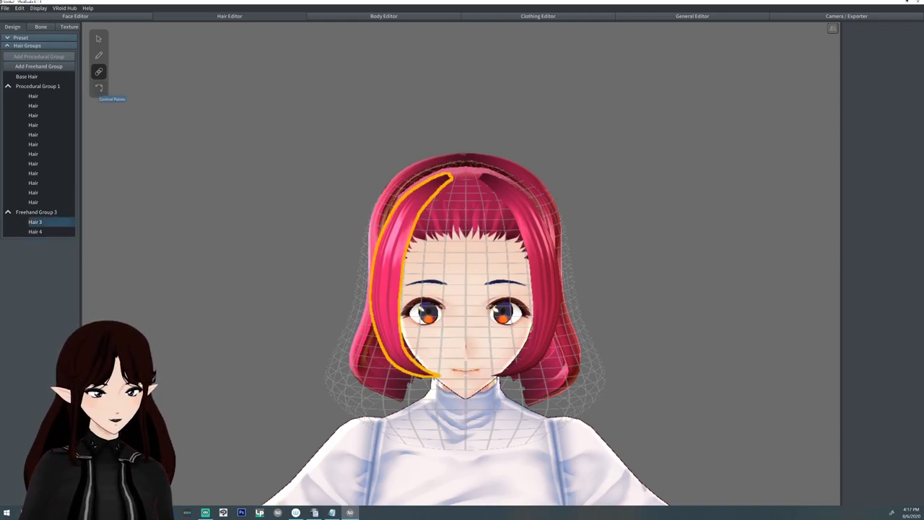
# Try moving the two uppermost control points of Hair 3 toward the crown, and undo both moves.
pyautogui.click(99, 88)
pyautogui.moveTo(304, 260); pyautogui.dragTo(336, 310, button='right')
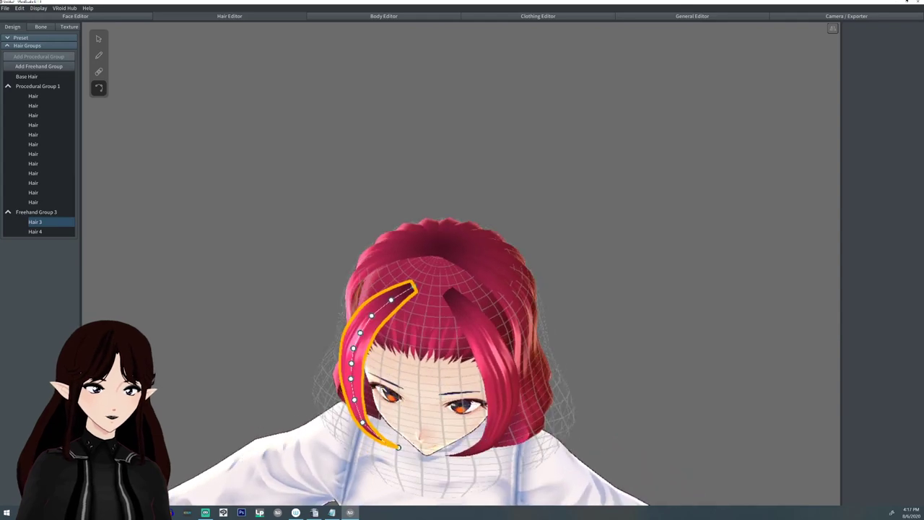
pyautogui.moveTo(413, 287); pyautogui.dragTo(439, 258)
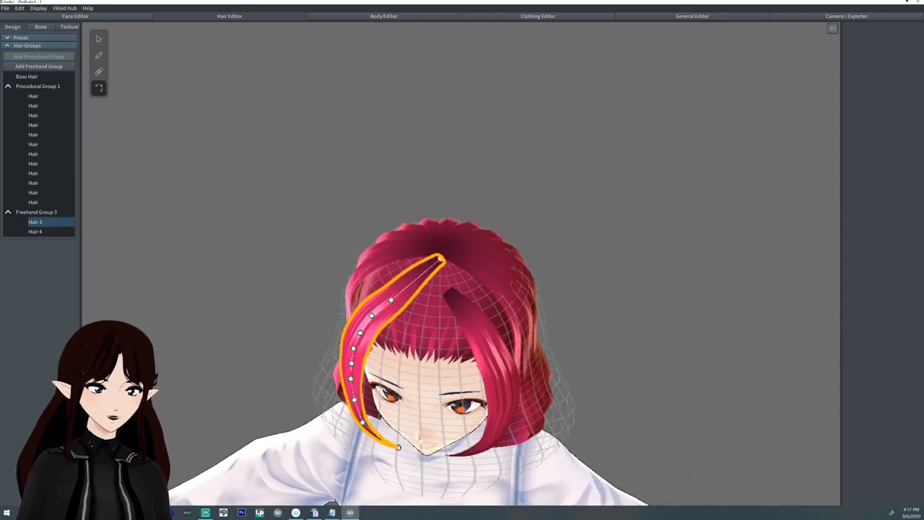
pyautogui.moveTo(391, 299); pyautogui.dragTo(390, 284)
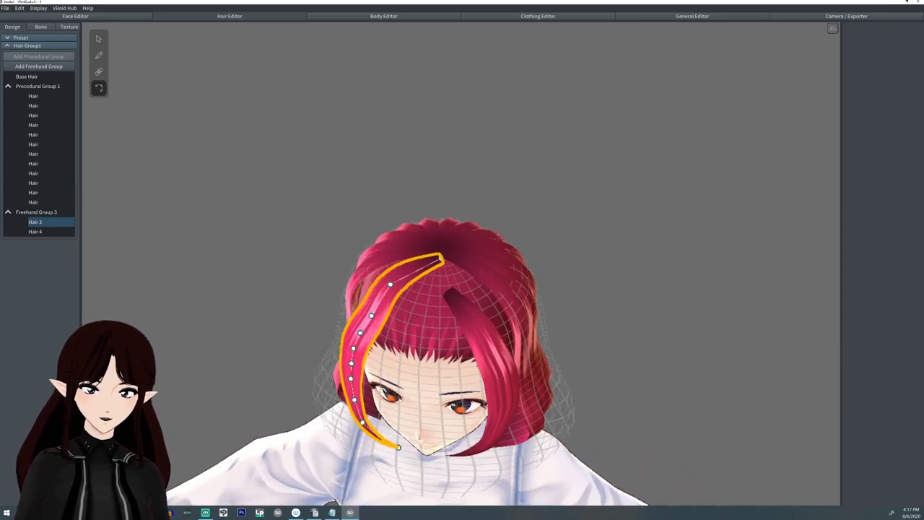
pyautogui.hotkey('ctrl', 'z')
pyautogui.hotkey('ctrl', 'z')
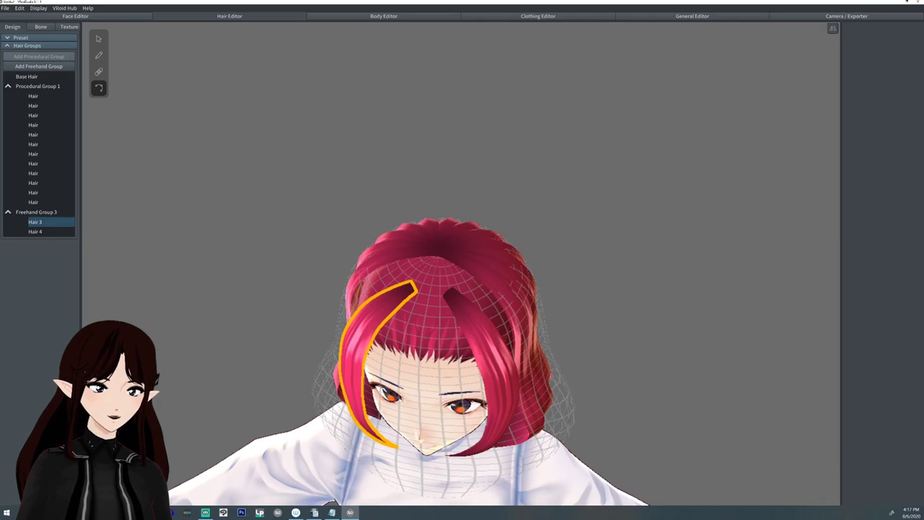
# Reselect Hair 3, move its root control point up to the crown and shift its upper control points outward, away from the face.
pyautogui.click(40, 222)
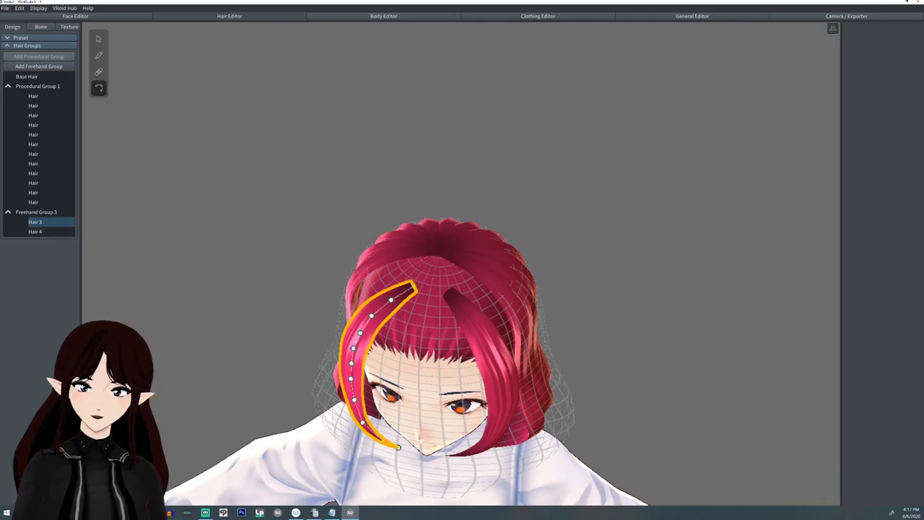
pyautogui.moveTo(414, 287); pyautogui.dragTo(435, 266)
pyautogui.moveTo(435, 266); pyautogui.dragTo(501, 295, button='right')
pyautogui.moveTo(501, 295); pyautogui.dragTo(479, 273)
pyautogui.moveTo(489, 318)
pyautogui.mouseDown()
pyautogui.moveTo(464, 313)
pyautogui.moveTo(455, 335)
pyautogui.mouseUp()
pyautogui.hotkey('ctrl', 'y')
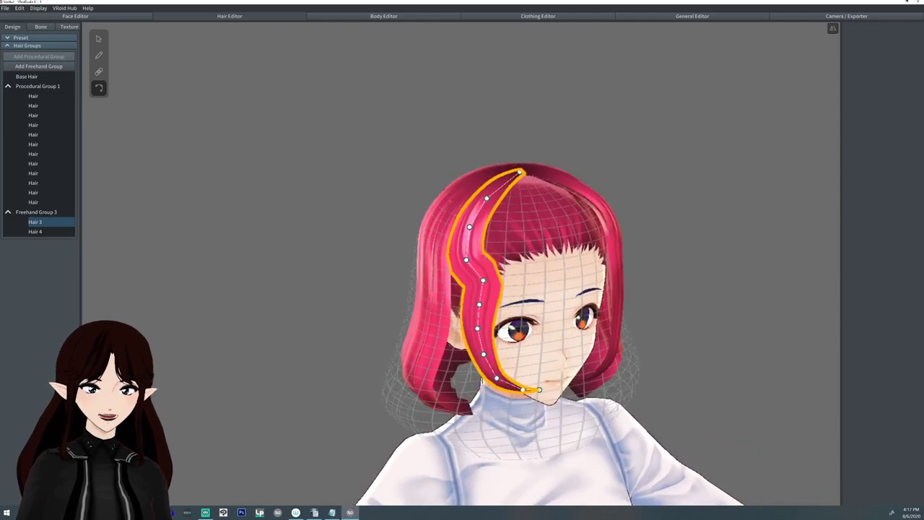
# Shift the middle and lower control points of Hair 3 outward one by one so the strand follows a smooth curve beside the face.
pyautogui.moveTo(494, 275); pyautogui.dragTo(474, 288)
pyautogui.hotkey('ctrl', 'z')
pyautogui.hotkey('ctrl', 'z')
pyautogui.hotkey('ctrl', 'y')
pyautogui.hotkey('ctrl', 'y')
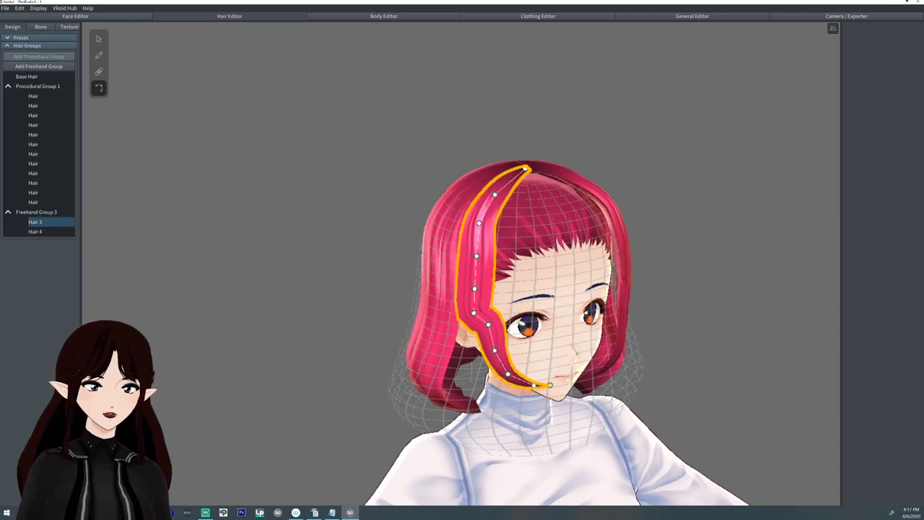
pyautogui.hotkey('ctrl', 'z')
pyautogui.hotkey('ctrl', 'z')
pyautogui.hotkey('ctrl', 'y')
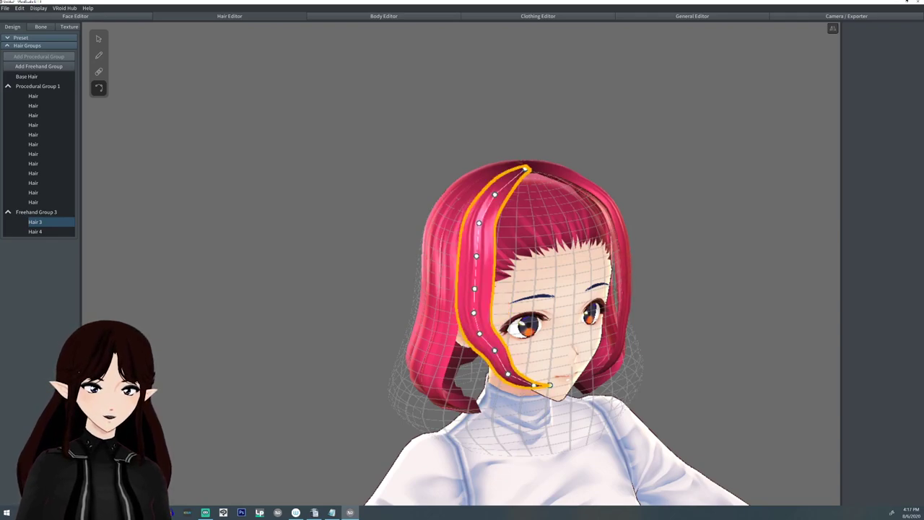
pyautogui.hotkey('ctrl', 'z')
pyautogui.hotkey('ctrl', 'y')
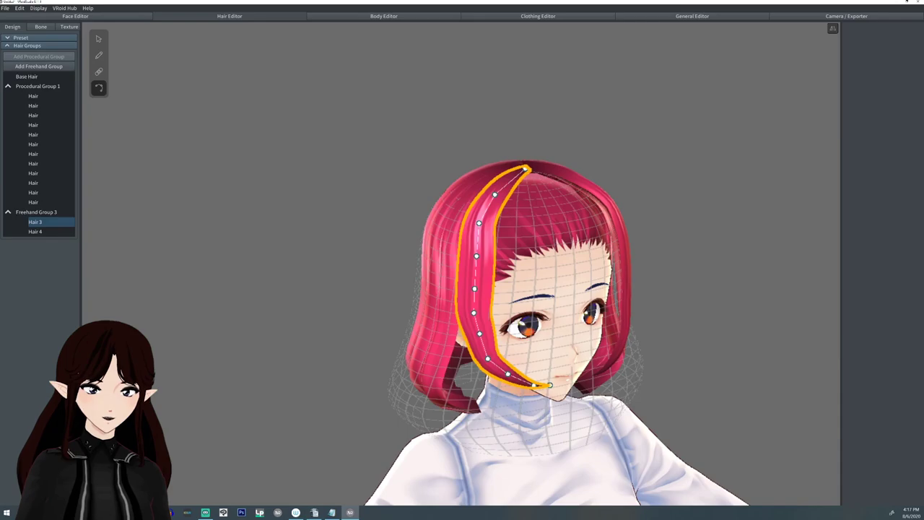
# Fine-tune the lower control points and tip of Hair 3 slightly outward from the front, and deselect the strand.
pyautogui.moveTo(549, 325); pyautogui.dragTo(477, 325, button='right')
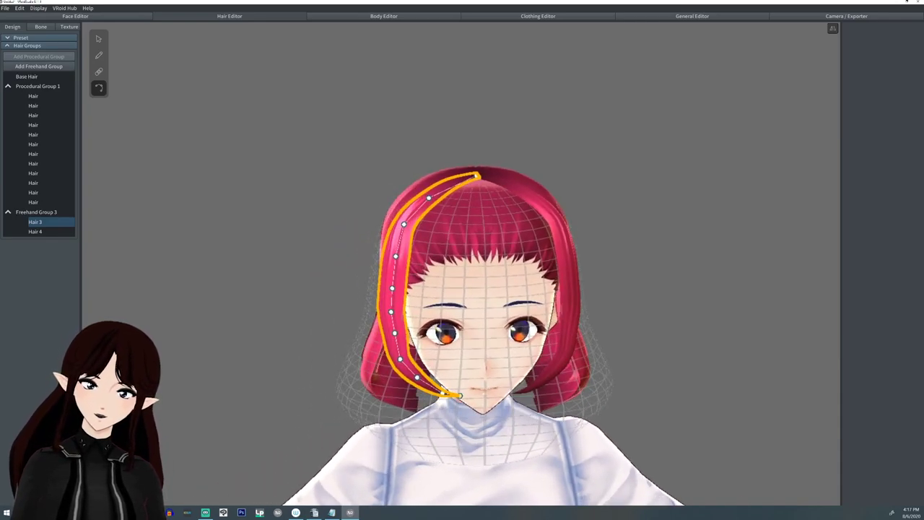
pyautogui.moveTo(395, 333); pyautogui.dragTo(392, 334)
pyautogui.moveTo(443, 391); pyautogui.dragTo(438, 395)
pyautogui.hotkey('ctrl', 'z')
pyautogui.hotkey('ctrl', 'y')
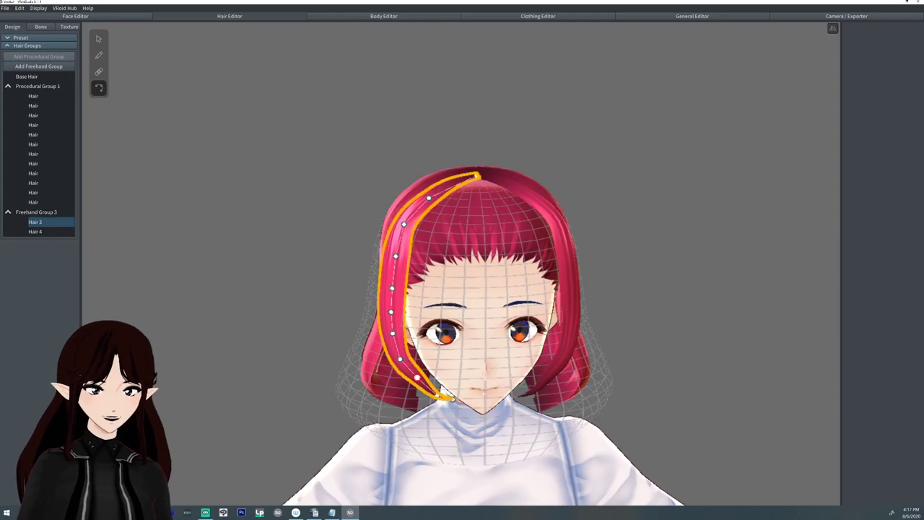
pyautogui.hotkey('ctrl', 'z')
pyautogui.hotkey('ctrl', 'y')
pyautogui.moveTo(476, 324); pyautogui.dragTo(465, 304, button='middle')
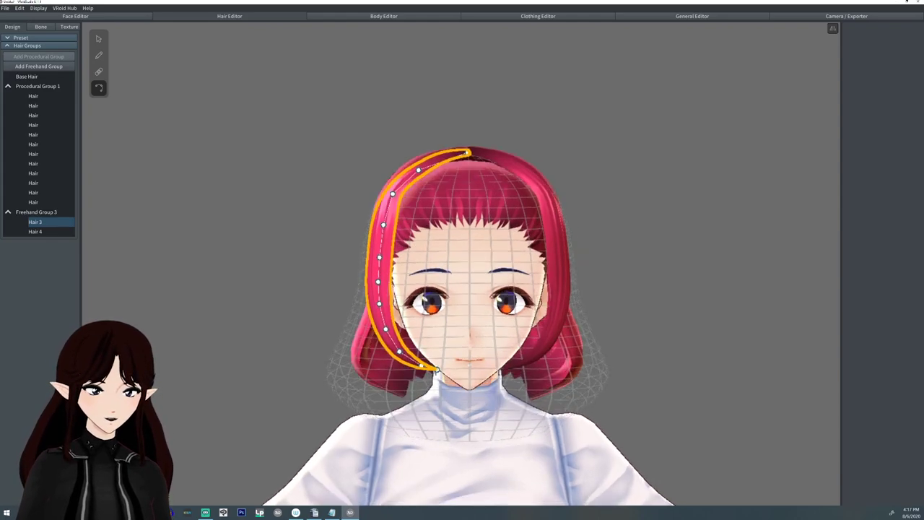
pyautogui.press('Escape')
pyautogui.moveTo(466, 303); pyautogui.dragTo(465, 277, button='right')
pyautogui.moveTo(466, 304); pyautogui.dragTo(465, 277, button='middle')
pyautogui.moveTo(466, 277); pyautogui.dragTo(476, 312, button='right')
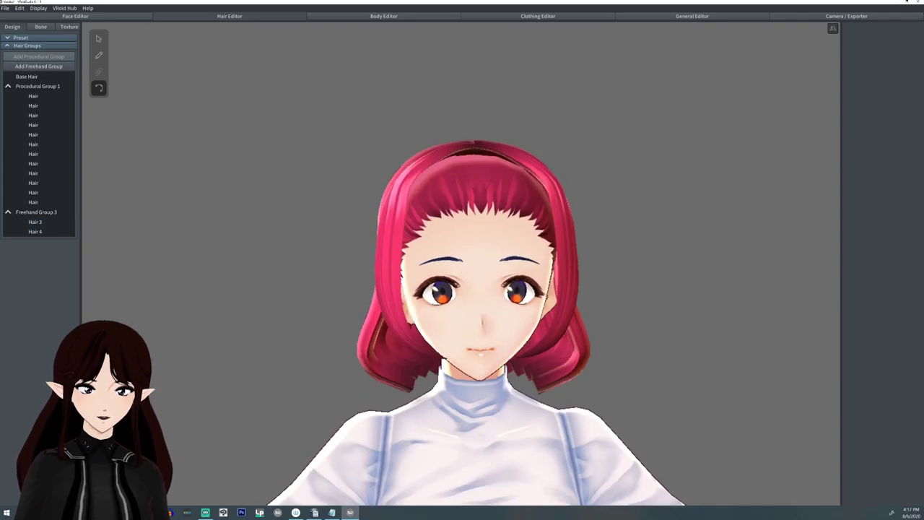
pyautogui.moveTo(46, 212)
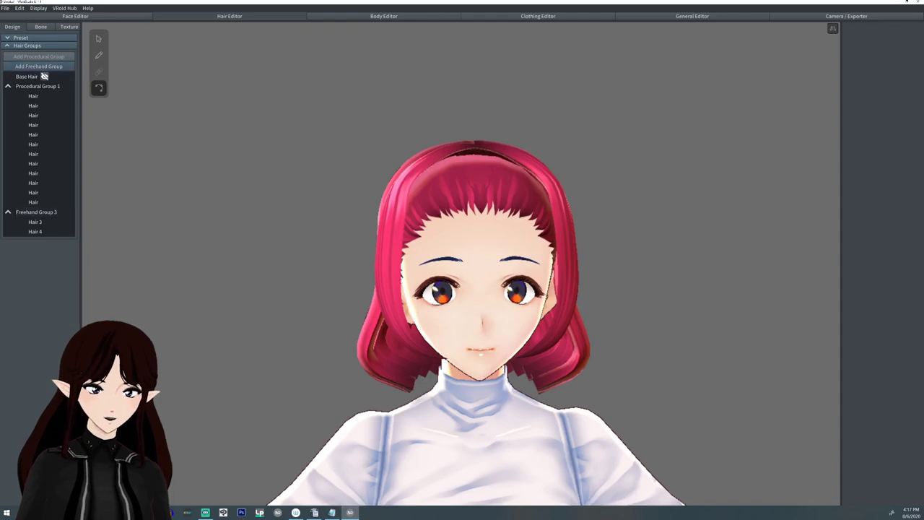
# Select Procedural Group 1, check the options of both hair groups, and toggle the procedural group's visibility to compare the hair without it.
pyautogui.click(61, 86)
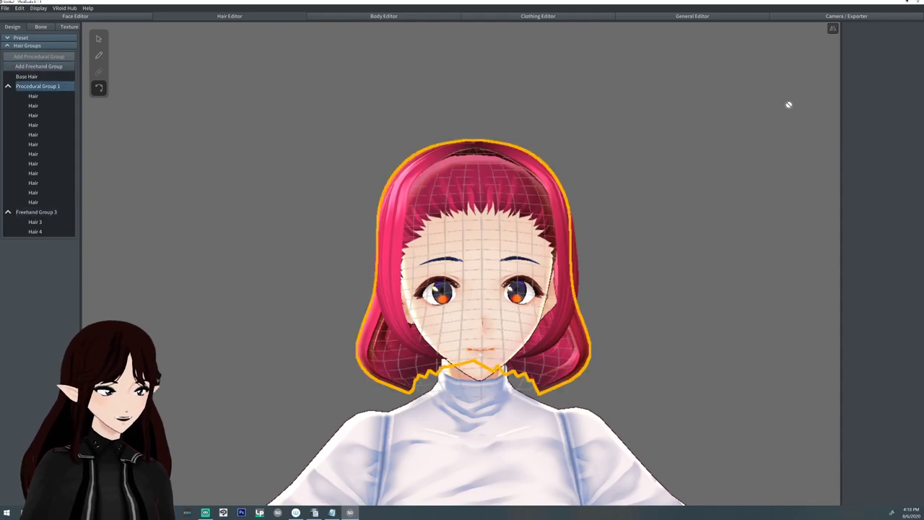
pyautogui.moveTo(44, 105)
pyautogui.moveTo(67, 86)
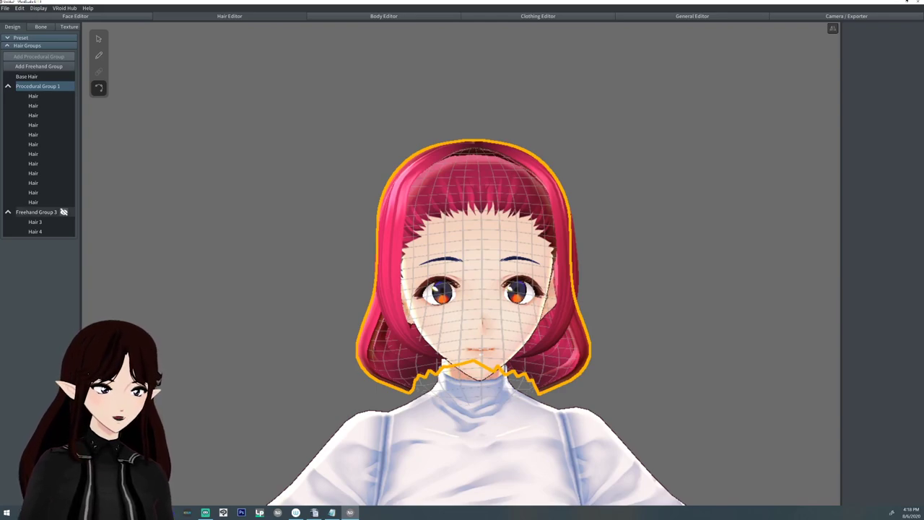
pyautogui.rightClick(36, 212)
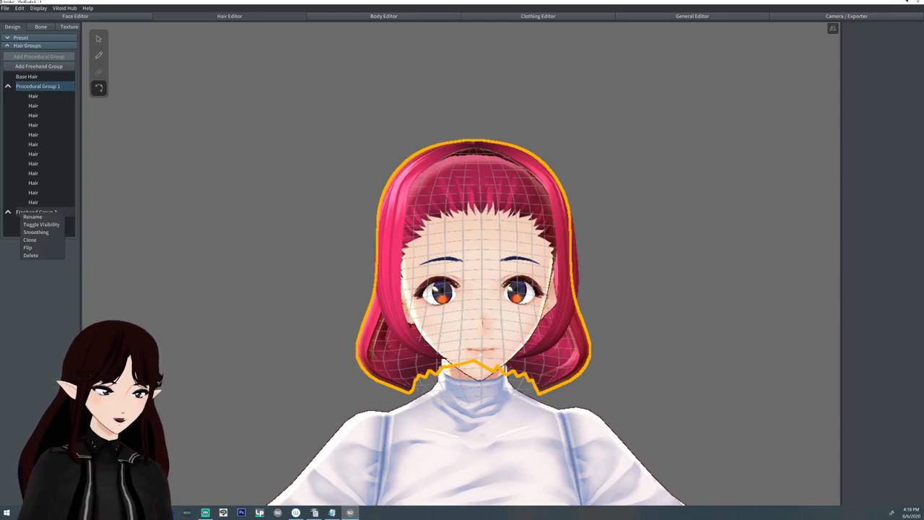
pyautogui.rightClick(37, 85)
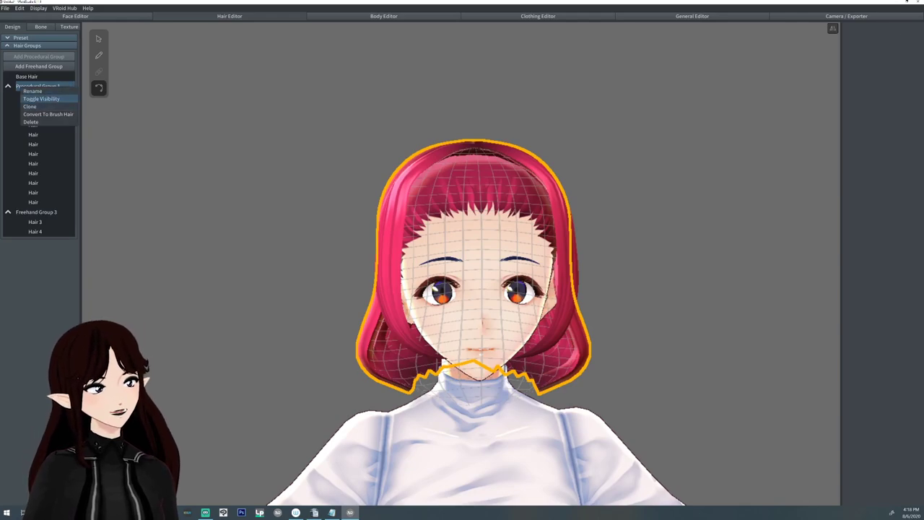
pyautogui.click(41, 98)
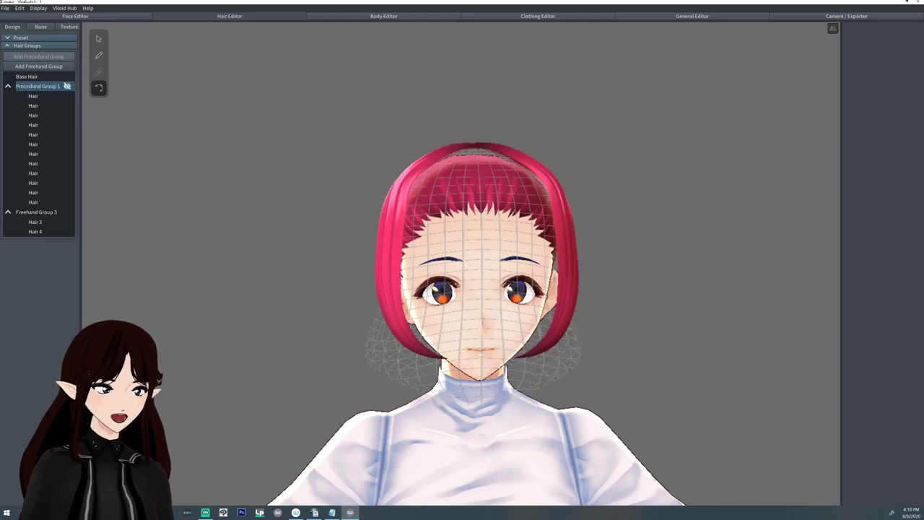
# Clone Procedural Group 1 and pull the lower side guide points of the copy outward and up.
pyautogui.rightClick(49, 87)
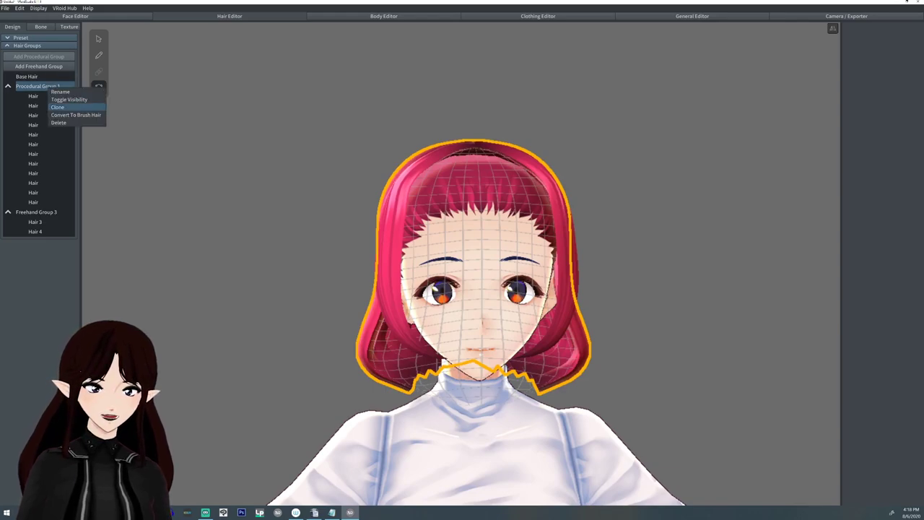
pyautogui.click(58, 107)
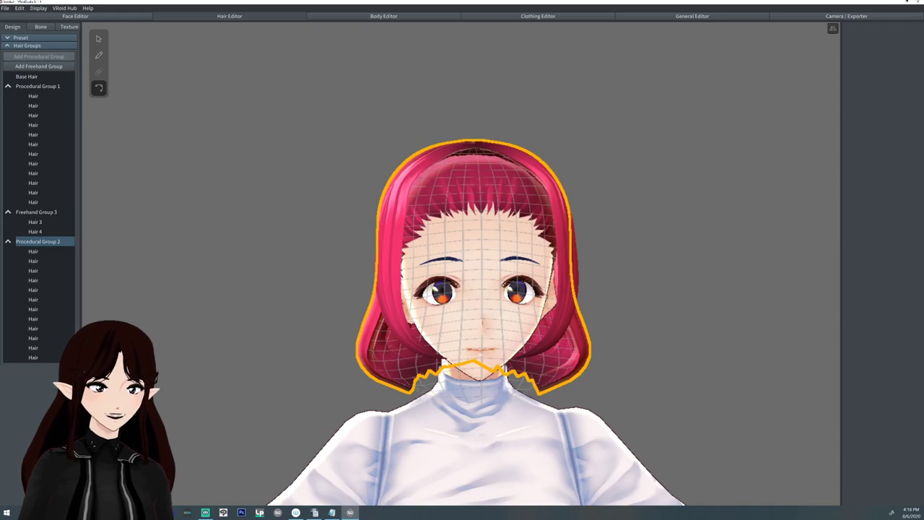
pyautogui.click(99, 38)
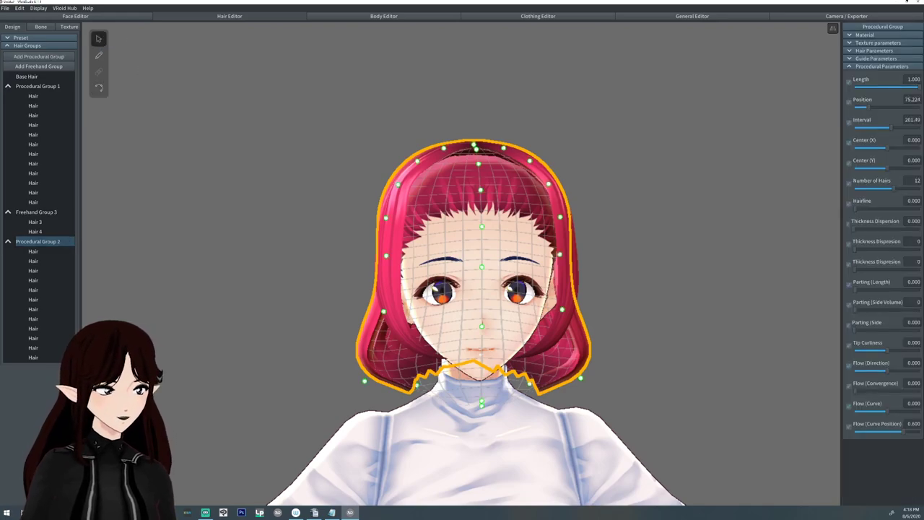
pyautogui.moveTo(529, 384); pyautogui.dragTo(610, 353)
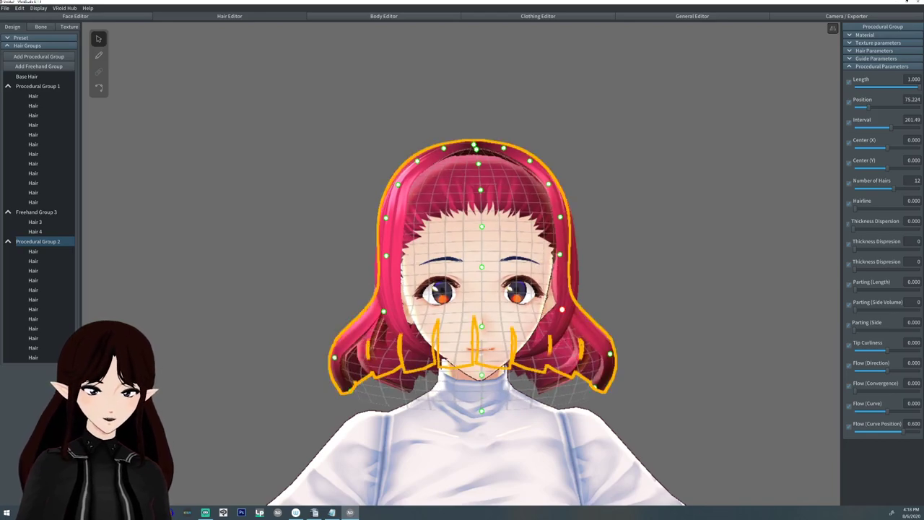
pyautogui.moveTo(562, 309); pyautogui.dragTo(591, 287)
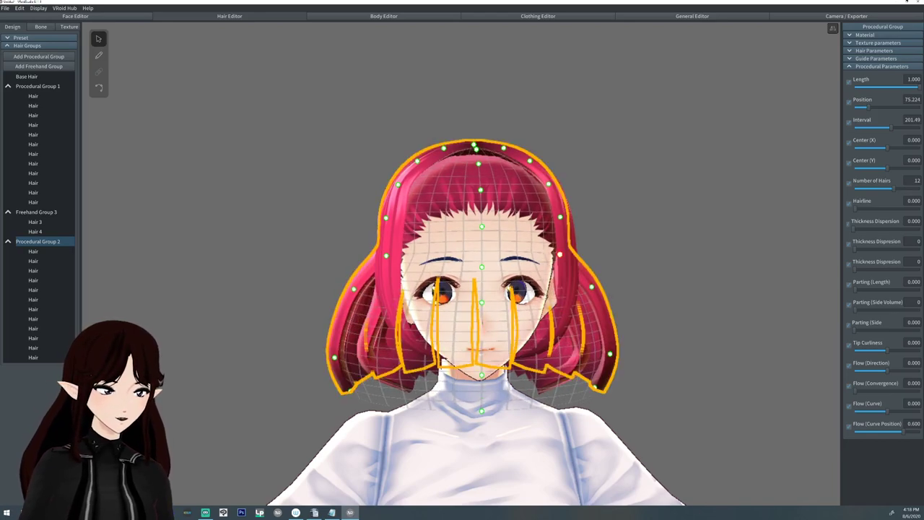
# Adjust the side guide points of Procedural Group 2 from temple height to below the cheeks into a smooth outward curve.
pyautogui.moveTo(559, 216); pyautogui.dragTo(571, 210)
pyautogui.moveTo(582, 242); pyautogui.dragTo(579, 249)
pyautogui.moveTo(571, 210); pyautogui.dragTo(569, 213)
pyautogui.moveTo(590, 287); pyautogui.dragTo(584, 289)
pyautogui.moveTo(608, 348); pyautogui.dragTo(602, 331)
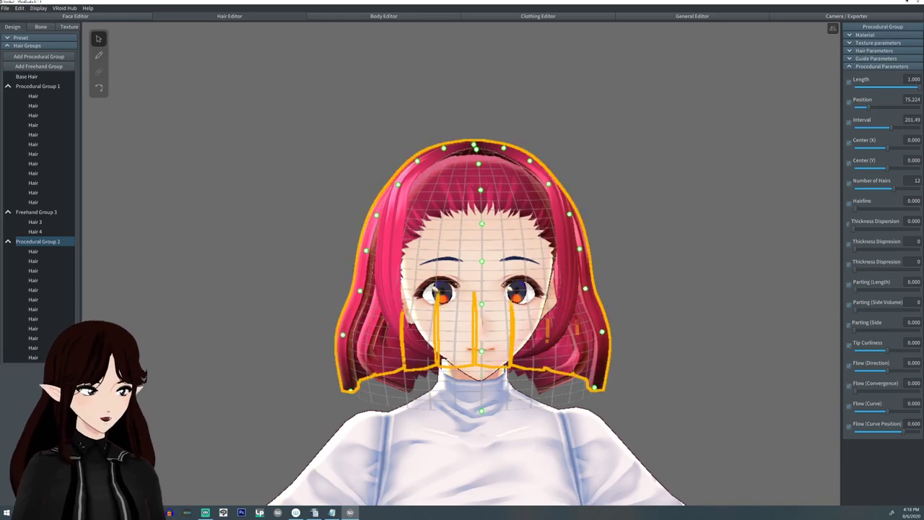
# Flare the side tips of Procedural Group 2's guide outward and up, and pull a mid-height guide point outward at the back.
pyautogui.moveTo(594, 387); pyautogui.dragTo(628, 350)
pyautogui.moveTo(628, 350); pyautogui.dragTo(544, 330, button='right')
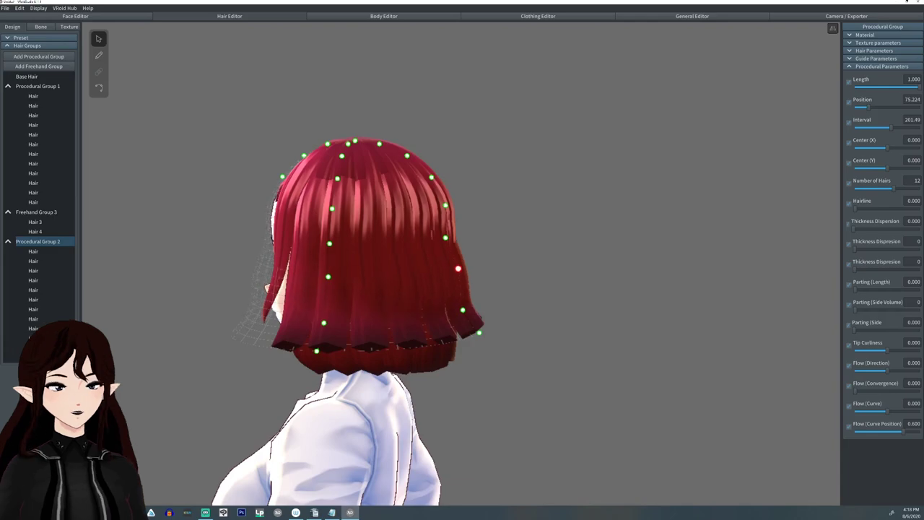
pyautogui.moveTo(445, 237); pyautogui.dragTo(453, 233)
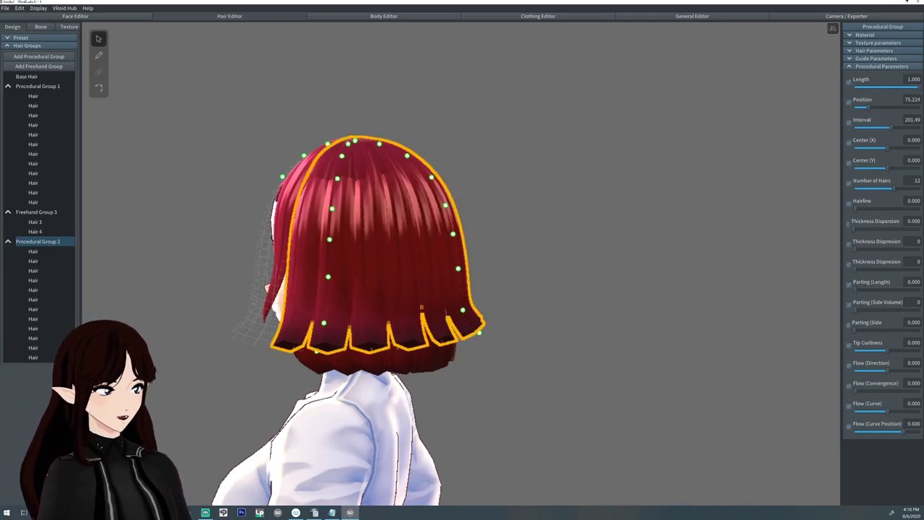
pyautogui.moveTo(453, 234); pyautogui.dragTo(599, 238, button='right')
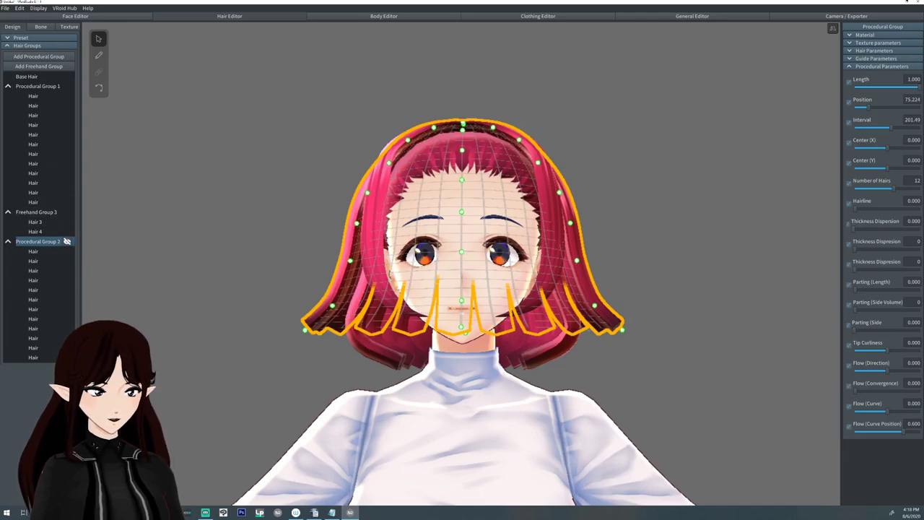
pyautogui.rightClick(30, 245)
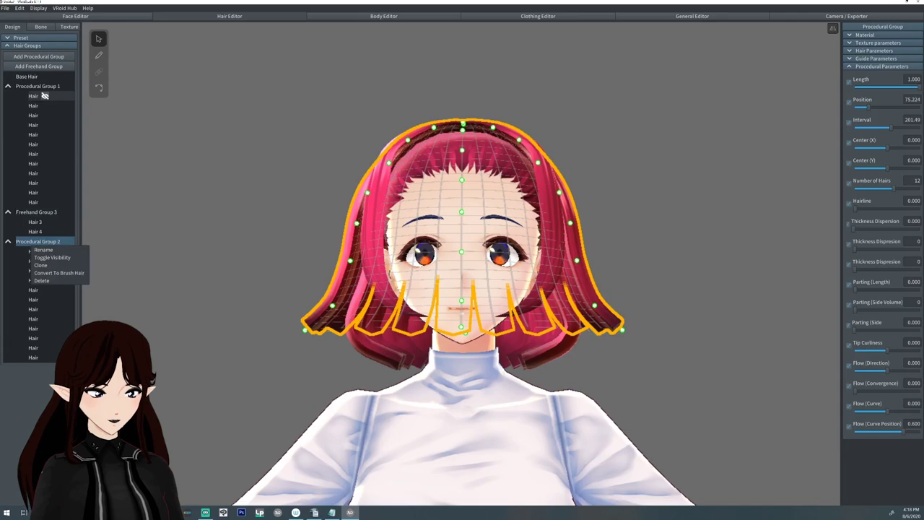
pyautogui.rightClick(39, 87)
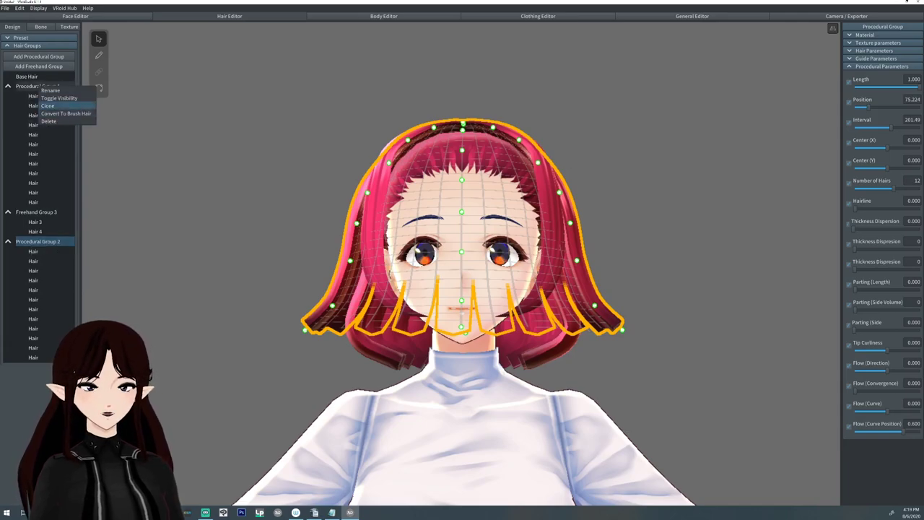
pyautogui.moveTo(289, 216); pyautogui.dragTo(296, 256, button='right')
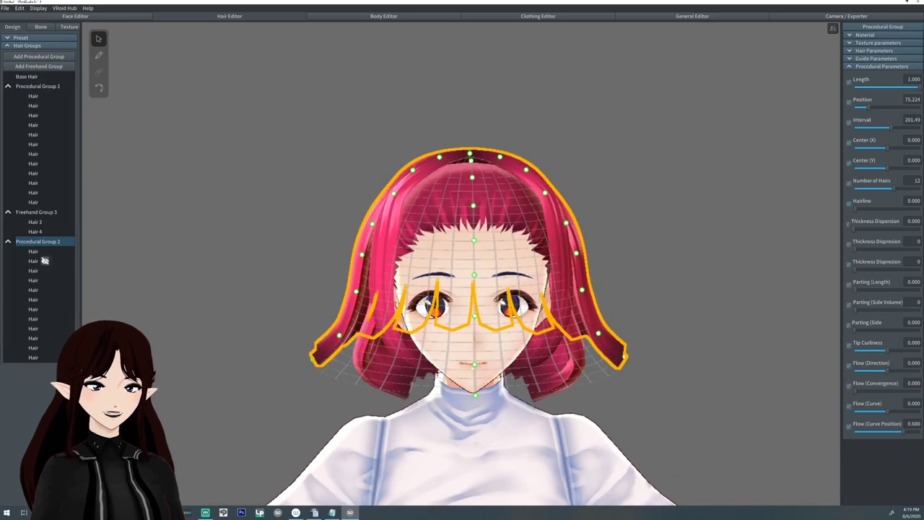
# Convert Procedural Group 2 to brush hair and expand the resulting freehand group to list its individual strands.
pyautogui.rightClick(47, 241)
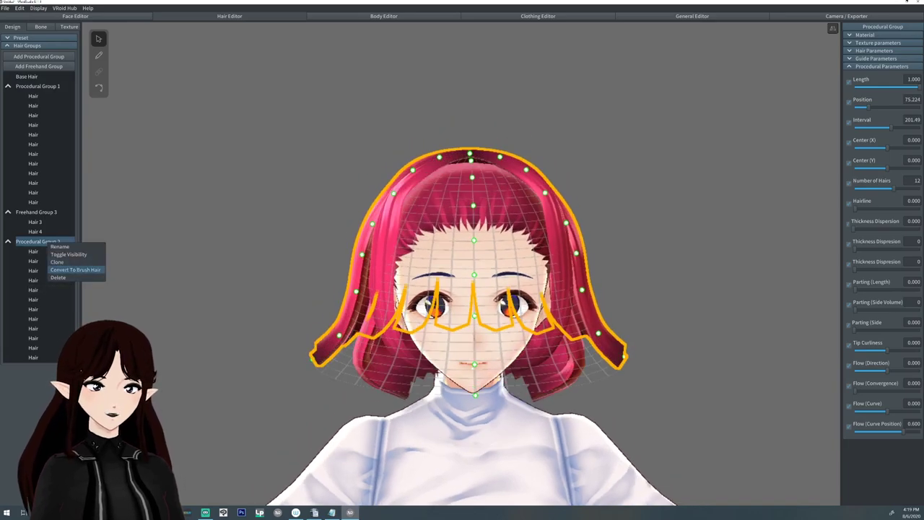
pyautogui.click(75, 269)
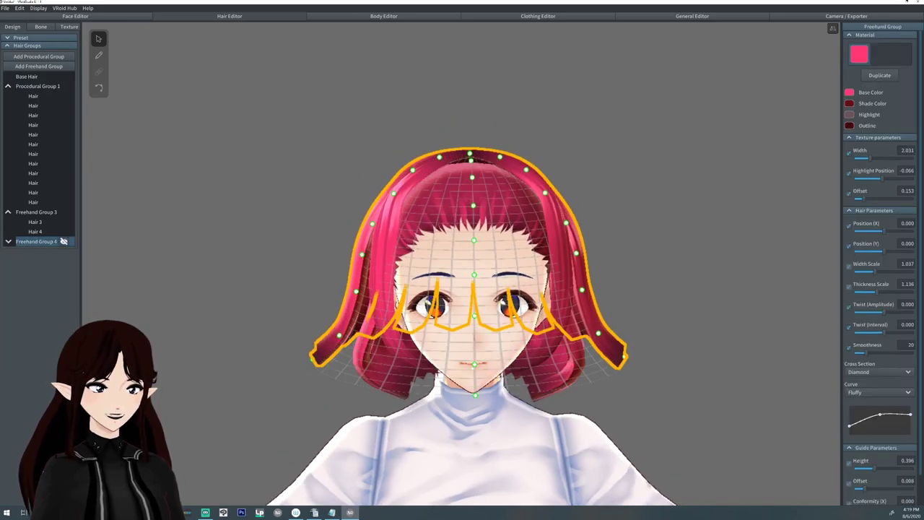
pyautogui.click(8, 241)
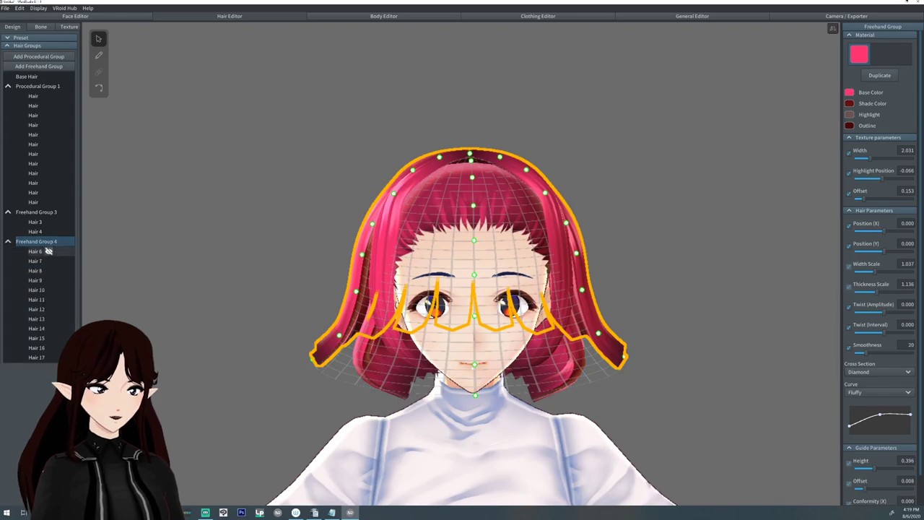
# Draw a mirrored freehand strand in Freehand Group 4 from the side of the head down behind the cheek to the collar.
pyautogui.click(99, 55)
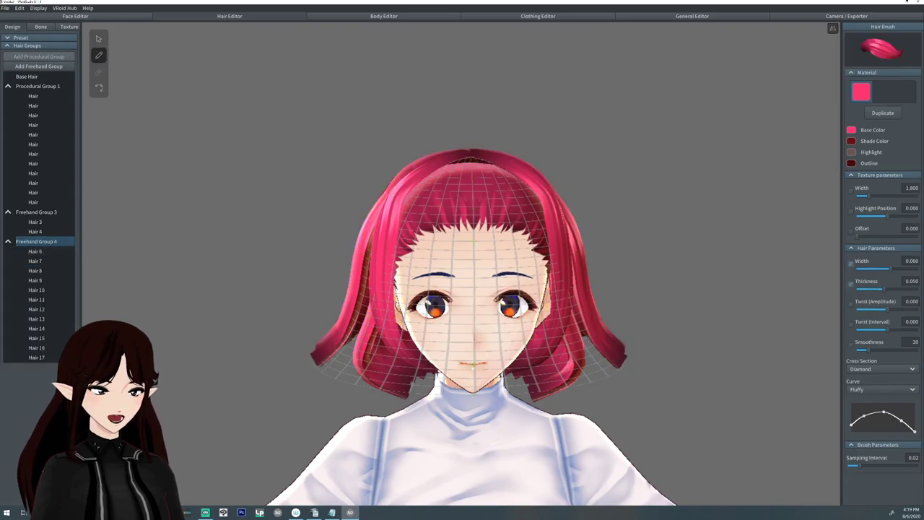
pyautogui.moveTo(472, 366); pyautogui.dragTo(578, 366, button='right')
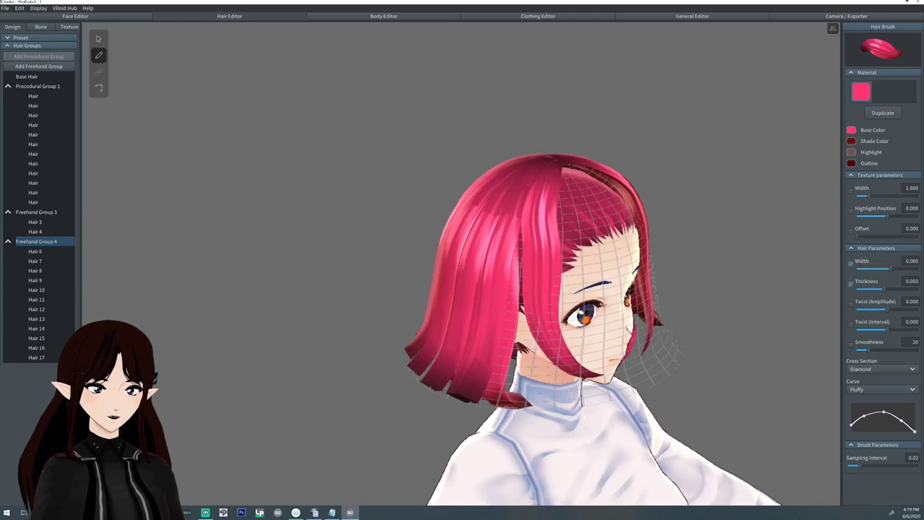
pyautogui.moveTo(521, 224)
pyautogui.mouseDown()
pyautogui.moveTo(515, 317)
pyautogui.moveTo(567, 395)
pyautogui.mouseUp()
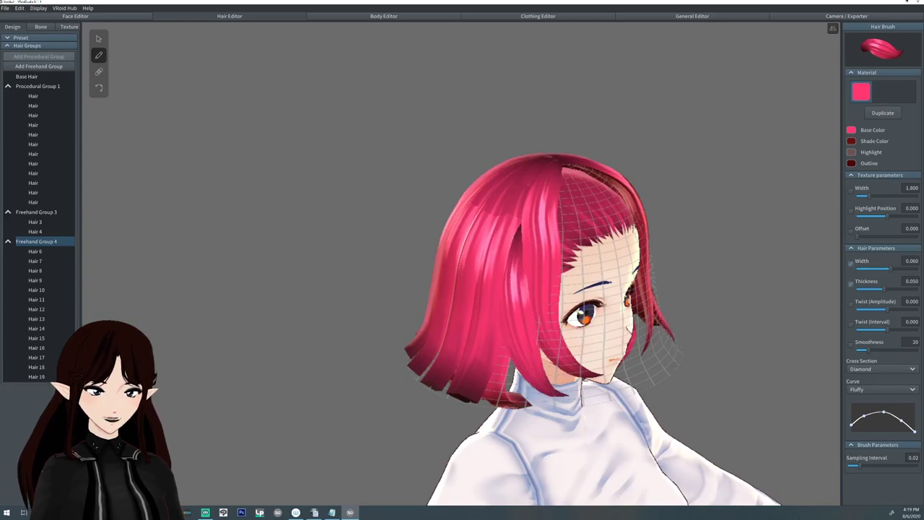
pyautogui.moveTo(566, 395)
pyautogui.mouseDown(button='right')
pyautogui.moveTo(462, 396)
pyautogui.moveTo(584, 395)
pyautogui.mouseUp(button='right')
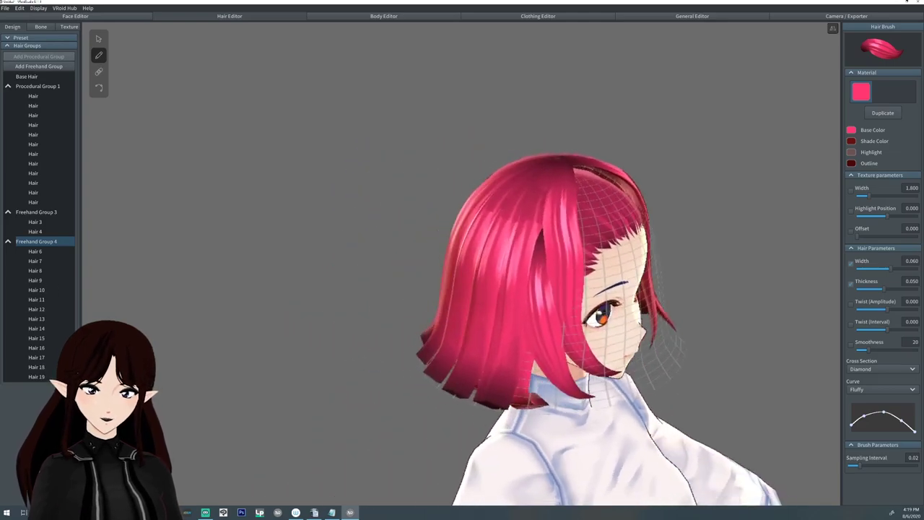
# Display the control points of strand Hair 17 in Freehand Group 4 and raise the point just above its tip.
pyautogui.moveTo(52, 289)
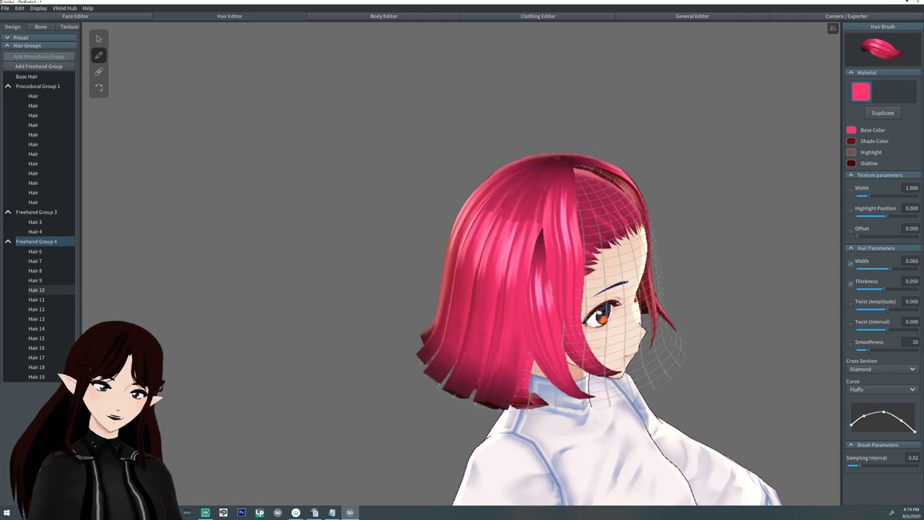
pyautogui.click(99, 39)
pyautogui.click(488, 274)
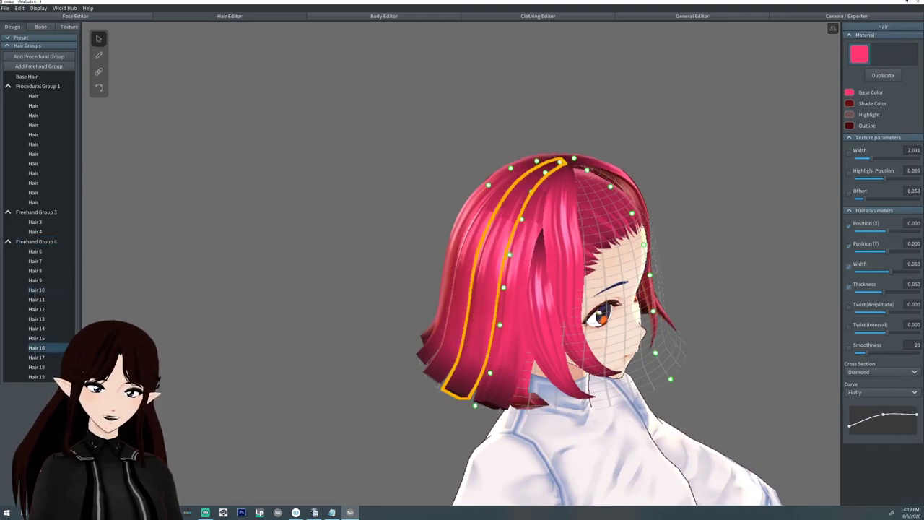
pyautogui.click(99, 87)
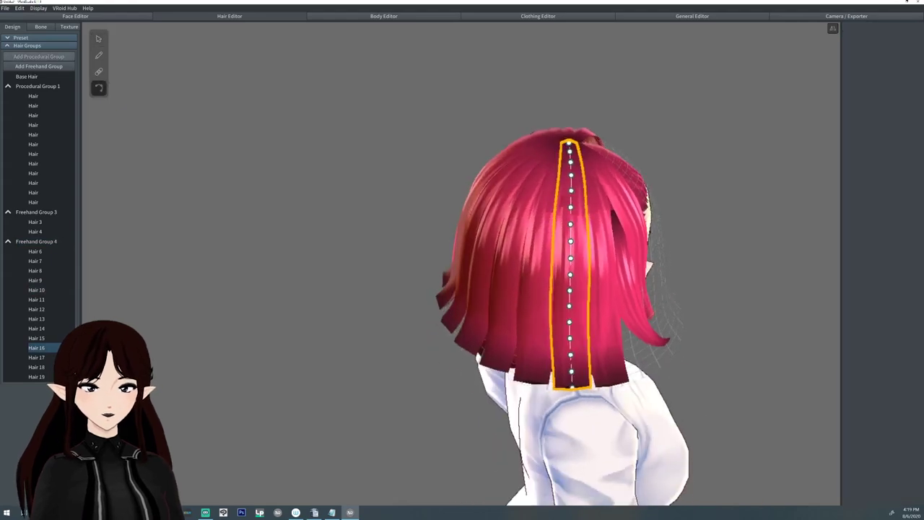
pyautogui.click(36, 357)
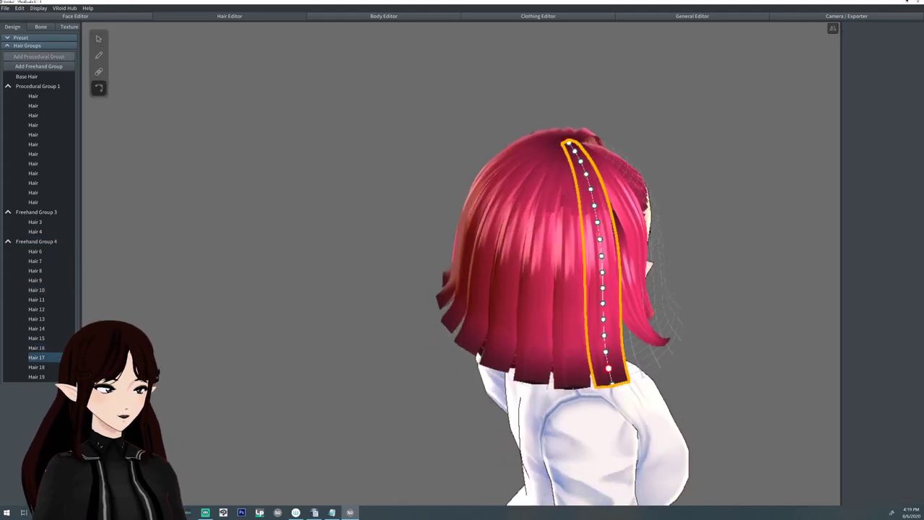
pyautogui.moveTo(608, 368); pyautogui.dragTo(608, 348)
pyautogui.moveTo(607, 348); pyautogui.dragTo(512, 306, button='right')
# Select Hair 6 on the opposite side, shift its tip forward toward the neck, and deselect the strand.
pyautogui.click(581, 256)
pyautogui.moveTo(581, 256); pyautogui.dragTo(447, 263, button='right')
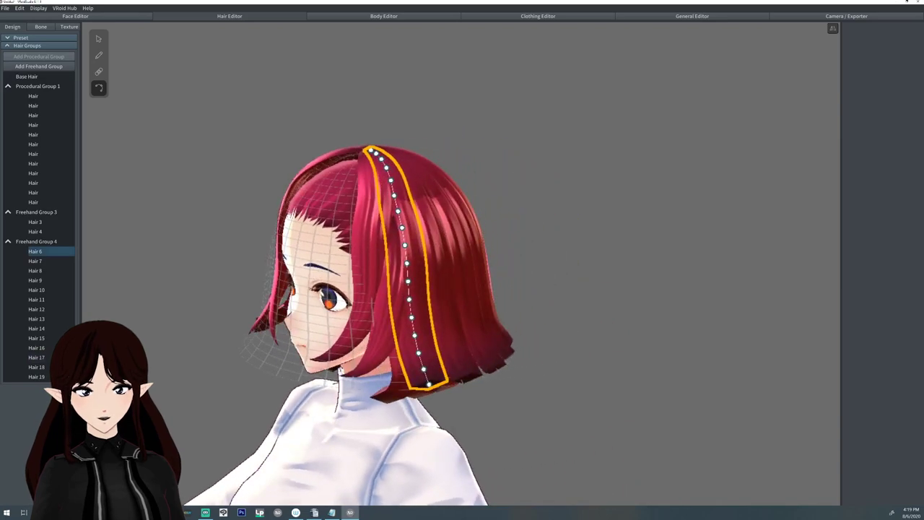
pyautogui.moveTo(428, 384); pyautogui.dragTo(391, 384)
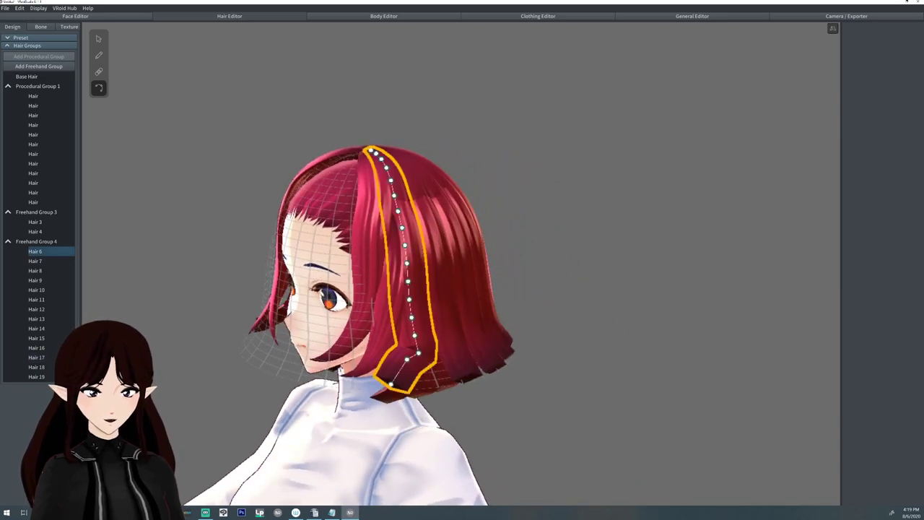
pyautogui.moveTo(448, 264); pyautogui.dragTo(552, 249, button='right')
pyautogui.press('Escape')
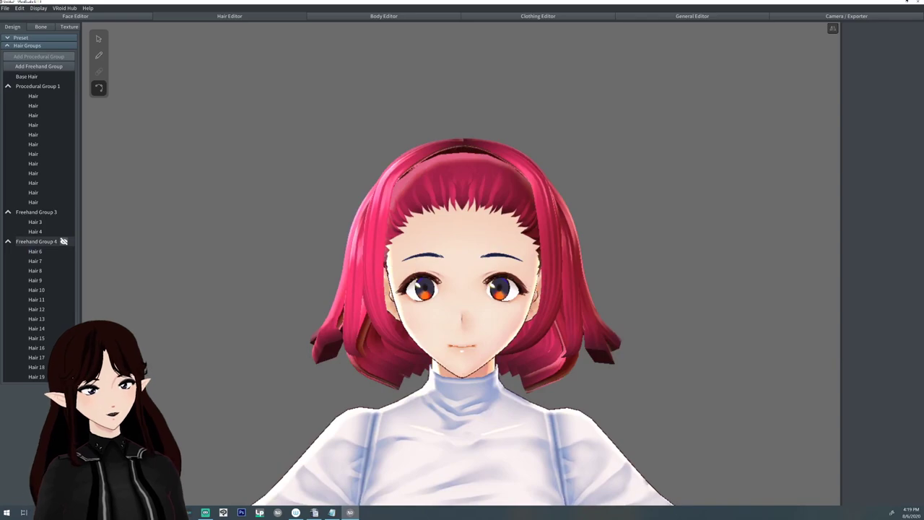
# Display the control points of the whole Freehand Group 4 and of its strand Hair 6.
pyautogui.click(40, 241)
pyautogui.click(8, 241)
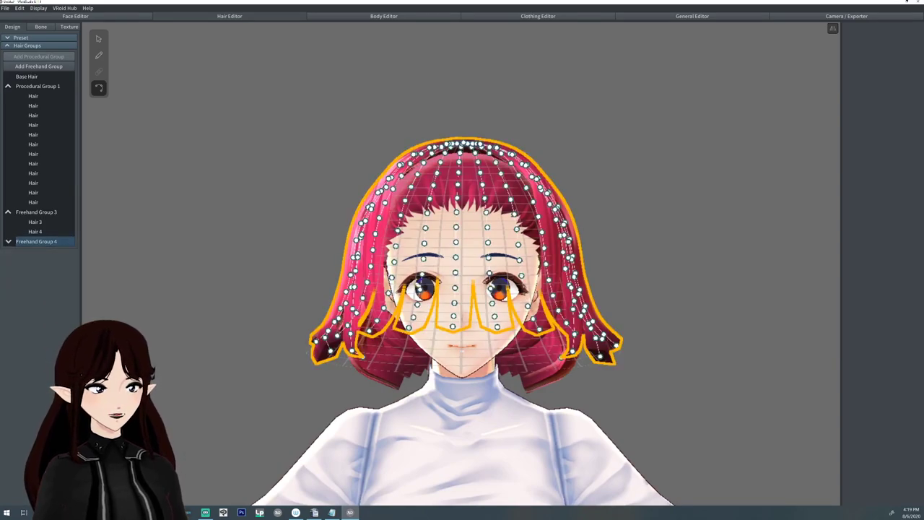
pyautogui.click(8, 241)
pyautogui.click(35, 251)
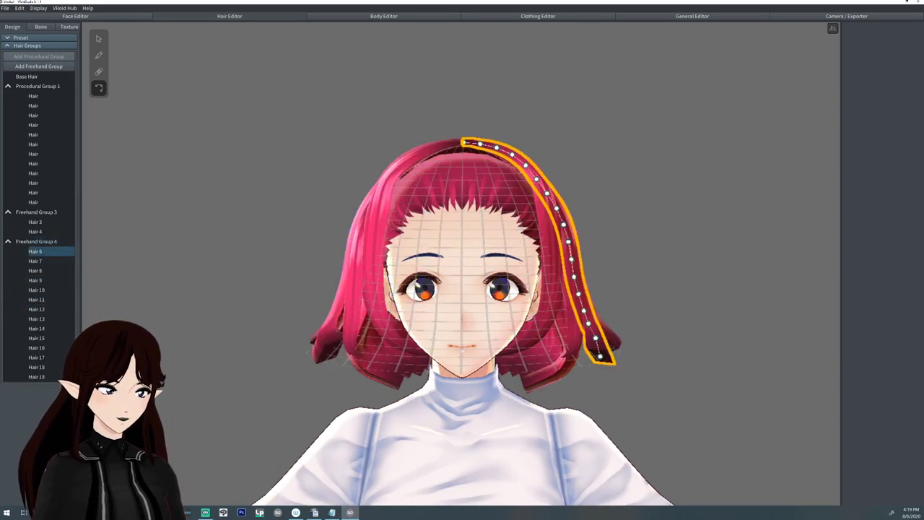
pyautogui.moveTo(649, 325)
pyautogui.mouseDown(button='right')
pyautogui.moveTo(570, 325)
pyautogui.moveTo(642, 332)
pyautogui.mouseUp(button='right')
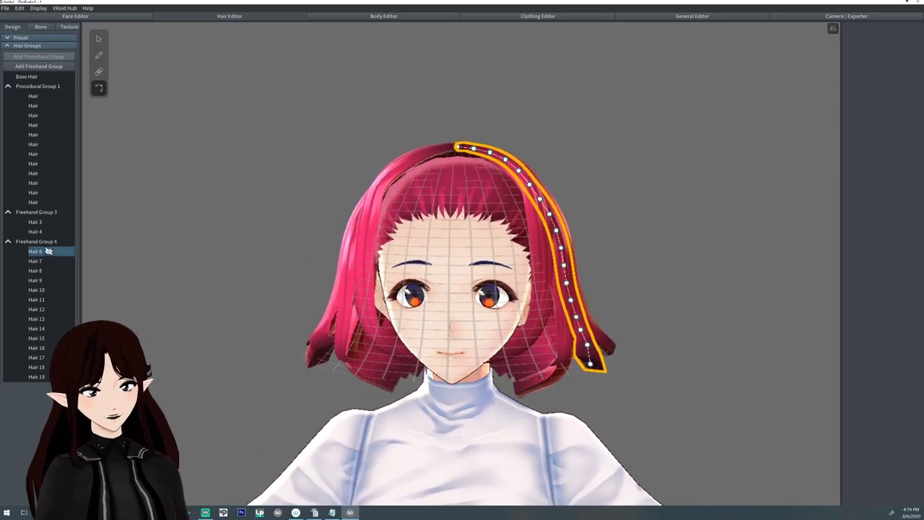
# Collapse Freehand Group 4 and hide it together with Procedural Group 1 and Hair 4 of Freehand Group 3.
pyautogui.rightClick(32, 240)
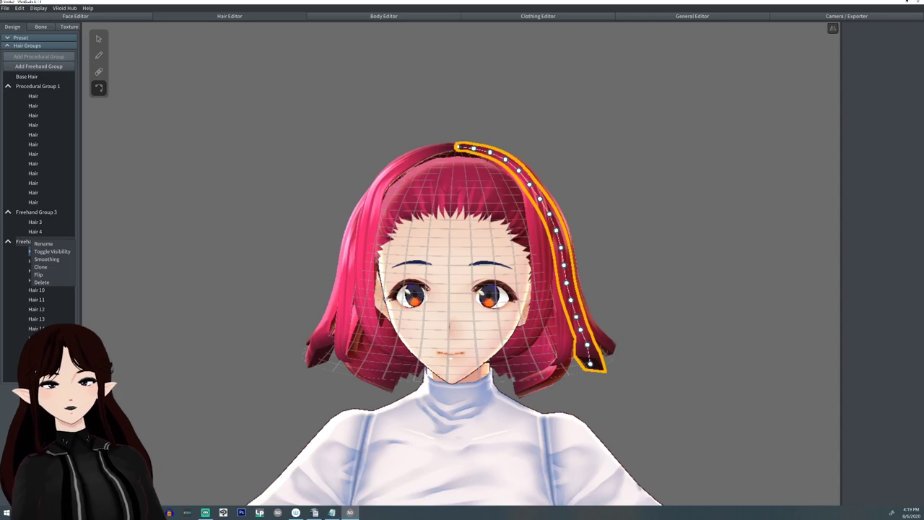
pyautogui.click(8, 241)
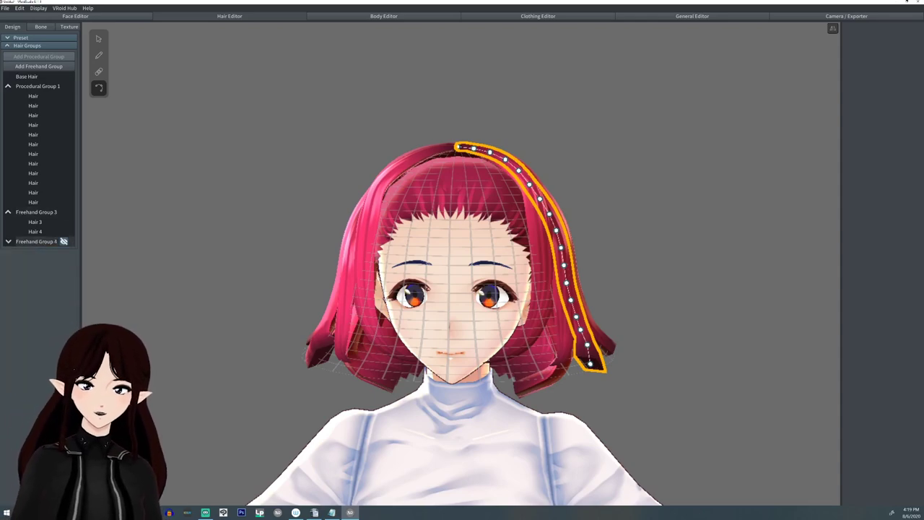
pyautogui.click(64, 241)
pyautogui.click(66, 86)
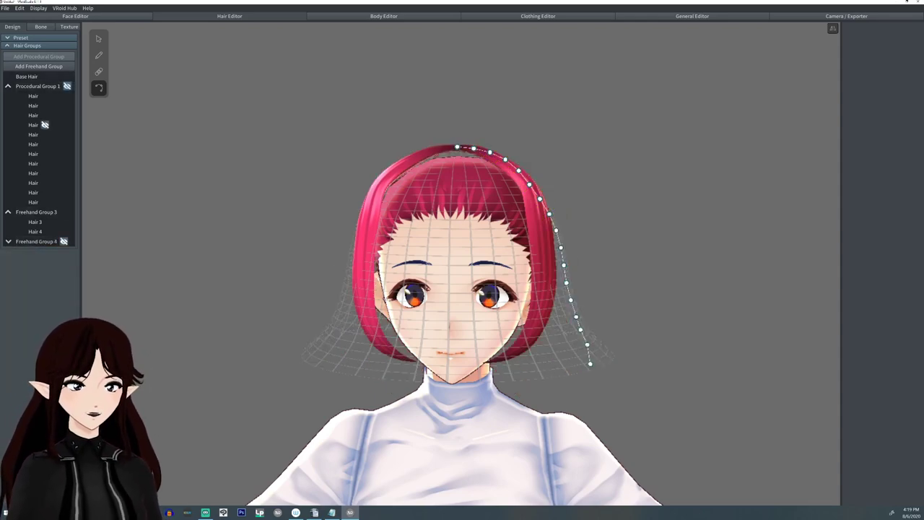
pyautogui.click(48, 230)
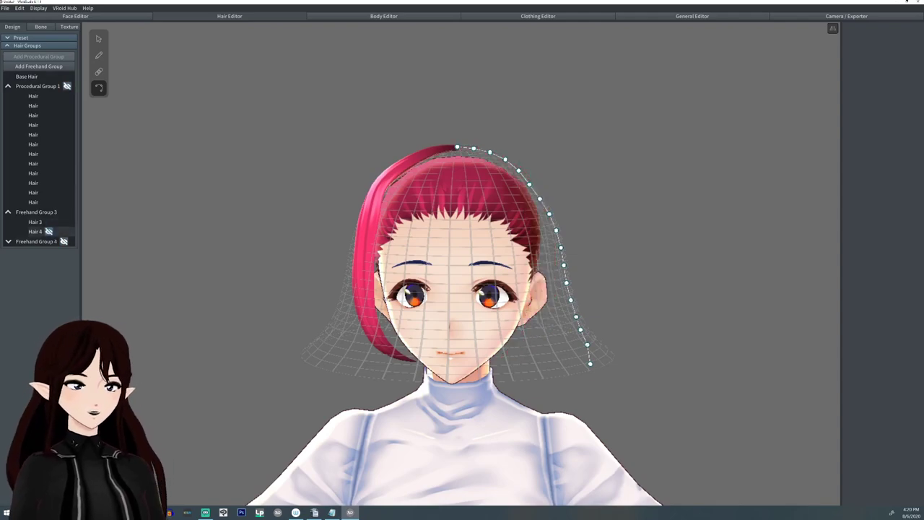
pyautogui.press('Escape')
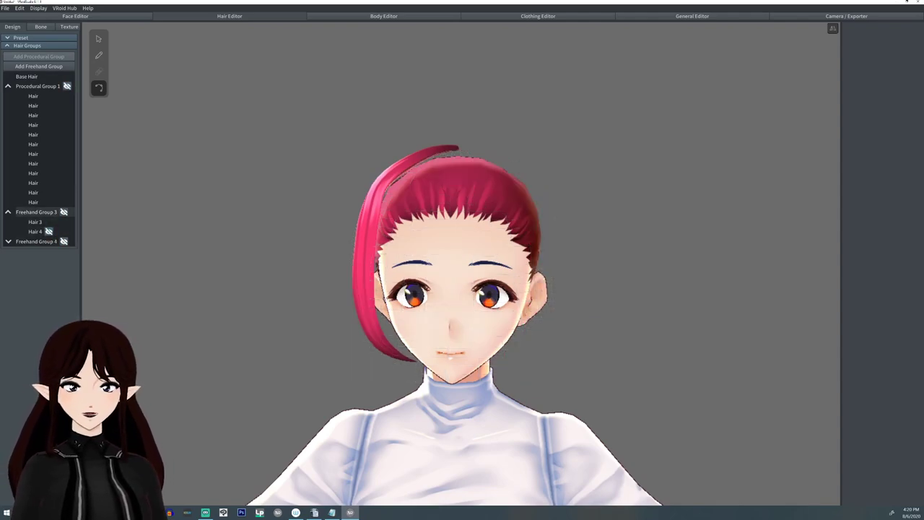
# Draw two freehand strands in Freehand Group 3 from the crown down over the side of the forehead to the eye.
pyautogui.moveTo(461, 289); pyautogui.dragTo(542, 298, button='right')
pyautogui.click(36, 211)
pyautogui.click(99, 55)
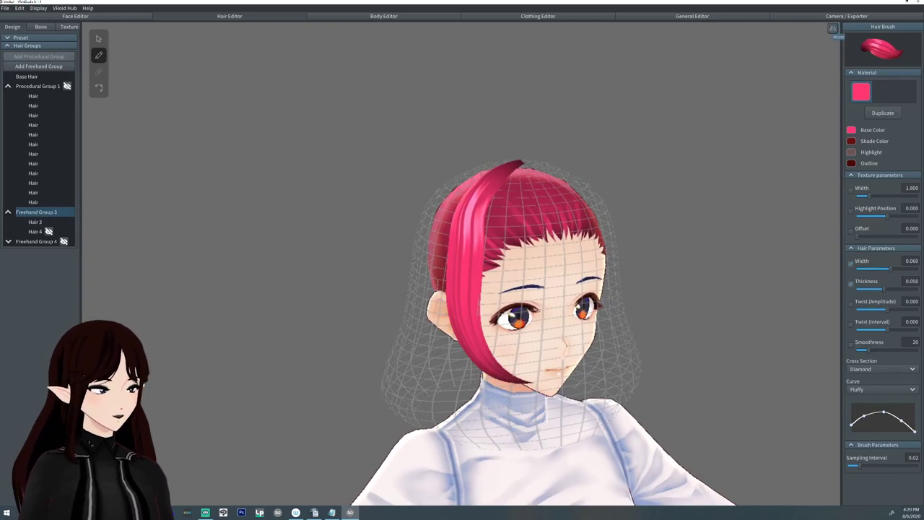
pyautogui.moveTo(523, 163)
pyautogui.mouseDown()
pyautogui.moveTo(492, 230)
pyautogui.moveTo(484, 346)
pyautogui.moveTo(517, 189)
pyautogui.moveTo(516, 312)
pyautogui.moveTo(521, 304)
pyautogui.mouseUp()
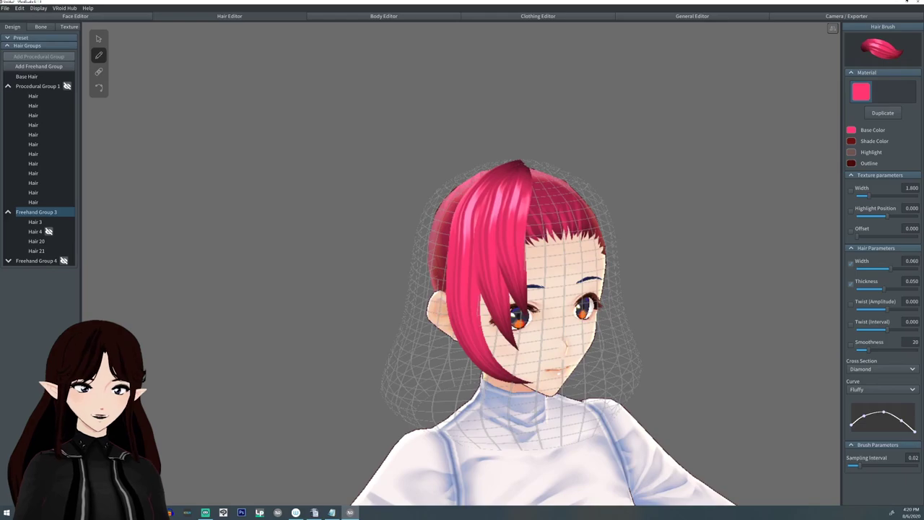
# Clone Freehand Group 3 and flip the copy onto the opposite side of the head.
pyautogui.moveTo(686, 339); pyautogui.dragTo(628, 331, button='right')
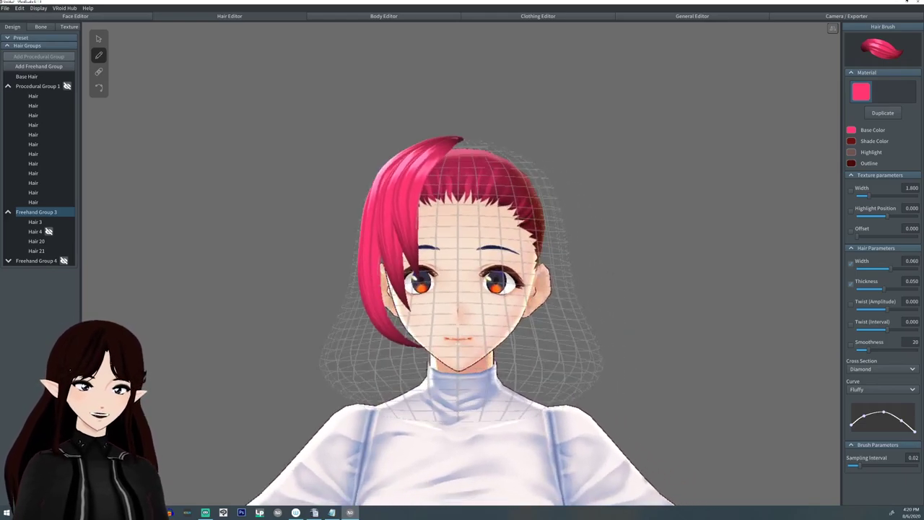
pyautogui.rightClick(40, 213)
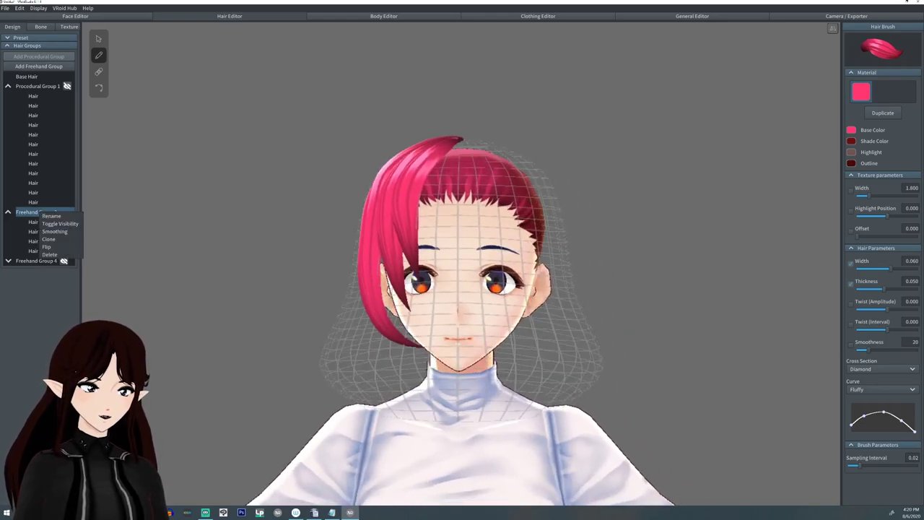
pyautogui.click(48, 239)
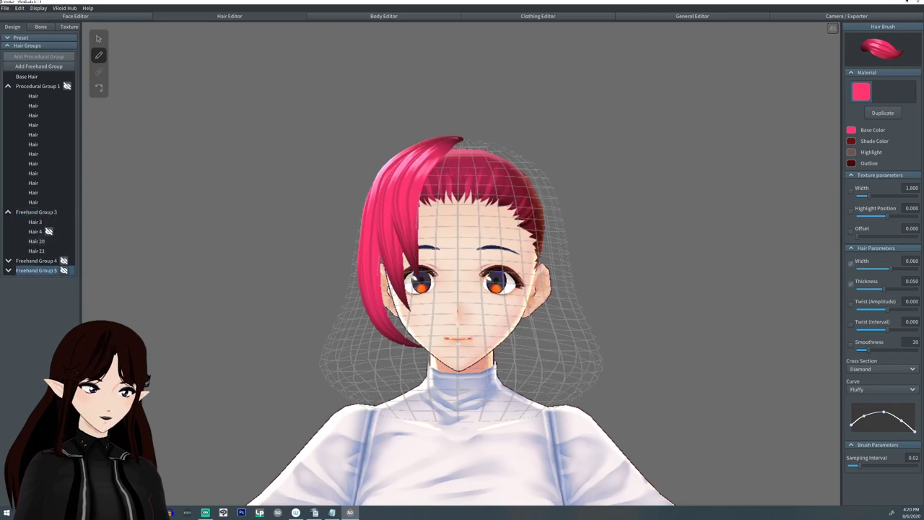
pyautogui.rightClick(36, 270)
pyautogui.click(46, 259)
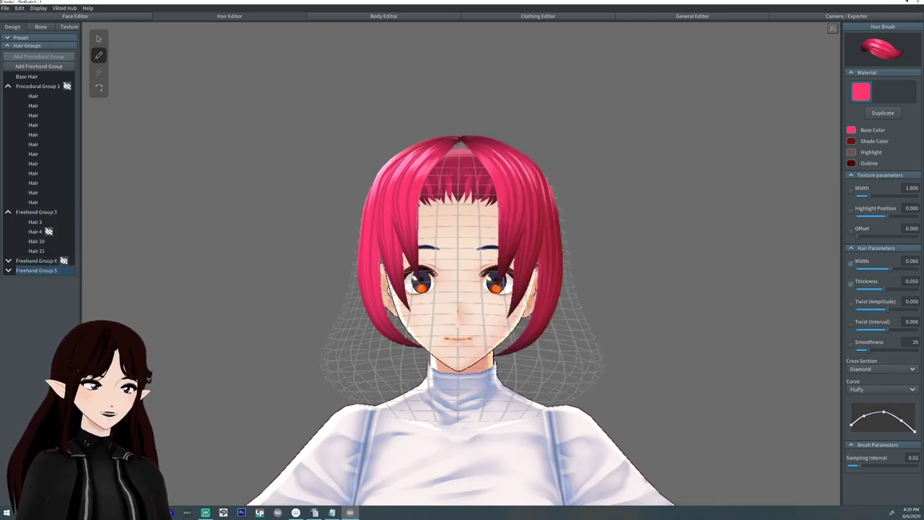
# Make Freehand Group 4 and Procedural Group 1 visible again.
pyautogui.moveTo(462, 288)
pyautogui.mouseDown(button='right')
pyautogui.moveTo(628, 292)
pyautogui.moveTo(465, 292)
pyautogui.mouseUp(button='right')
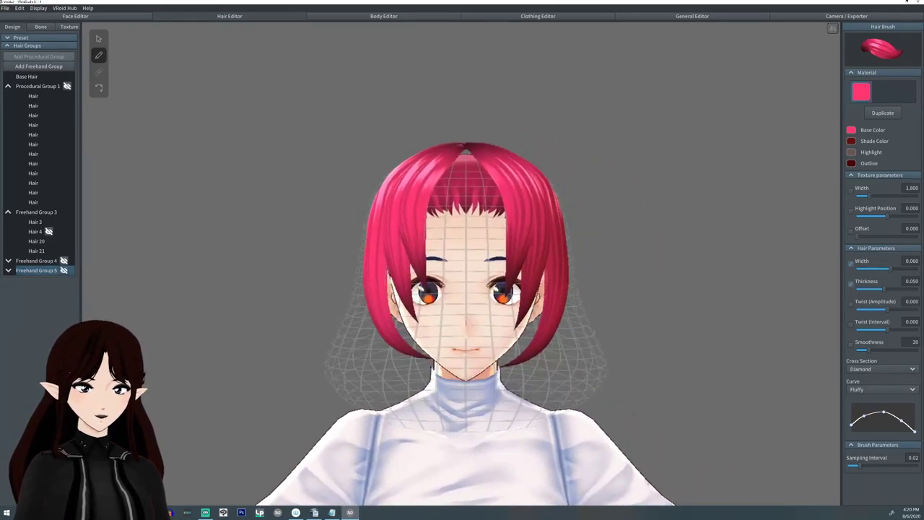
pyautogui.click(64, 260)
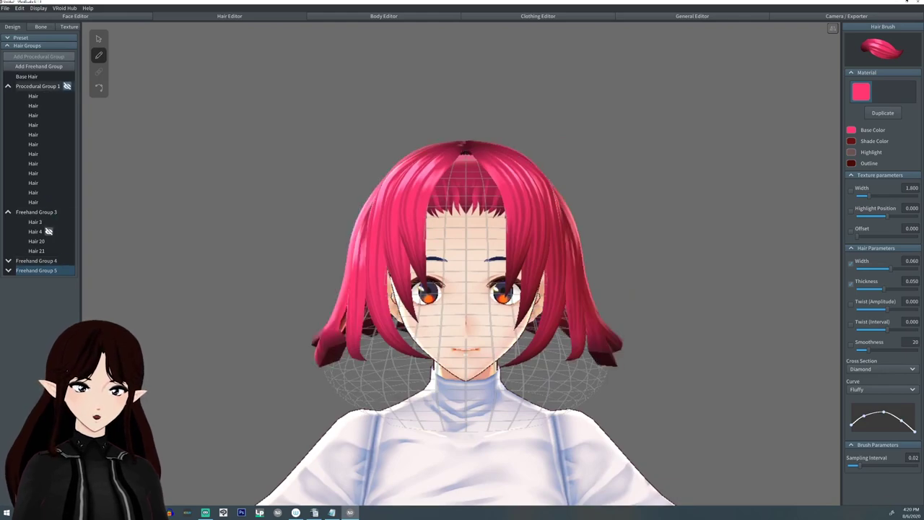
pyautogui.click(66, 86)
pyautogui.moveTo(462, 288)
pyautogui.mouseDown(button='right')
pyautogui.moveTo(303, 292)
pyautogui.moveTo(390, 325)
pyautogui.moveTo(461, 274)
pyautogui.mouseUp(button='right')
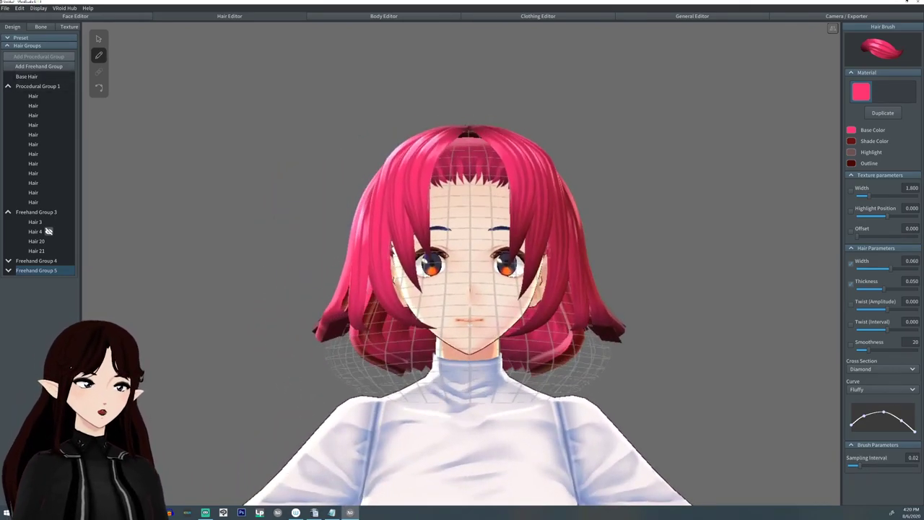
# Select Procedural Group 1 and display its guide mesh and parameters.
pyautogui.click(38, 86)
pyautogui.moveTo(520, 275); pyautogui.dragTo(311, 281, button='right')
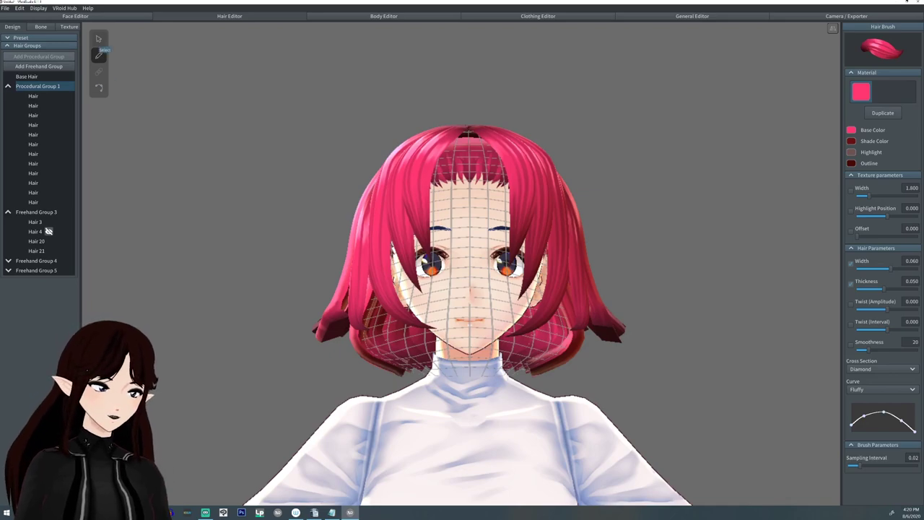
pyautogui.click(99, 39)
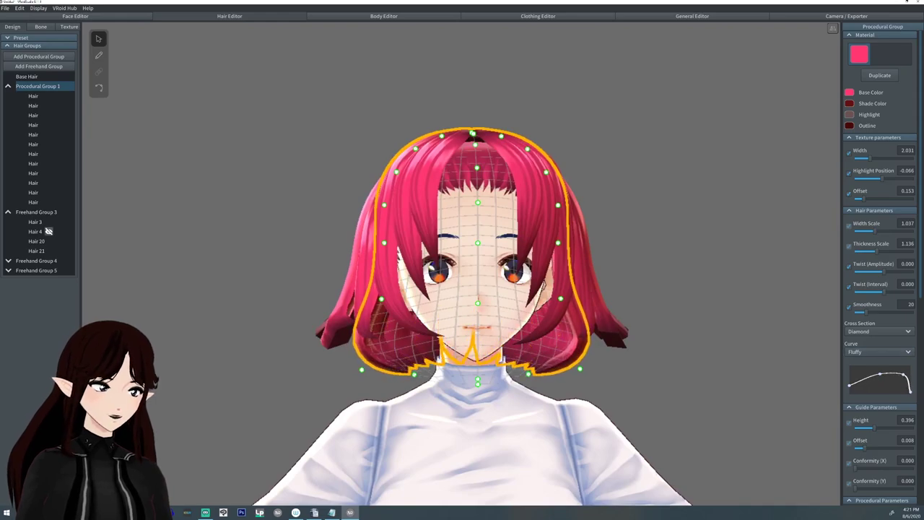
pyautogui.moveTo(476, 289)
pyautogui.mouseDown(button='right')
pyautogui.moveTo(318, 288)
pyautogui.moveTo(469, 285)
pyautogui.mouseUp(button='right')
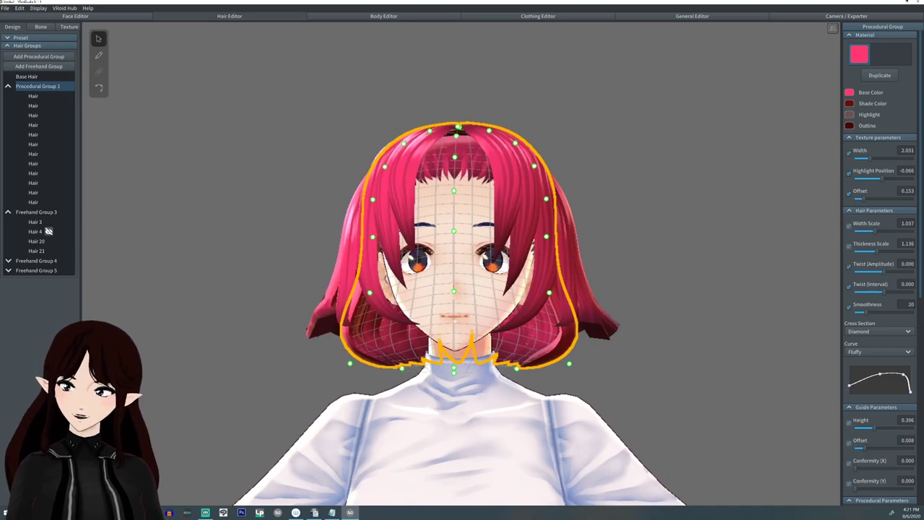
# Lower the end point of Freehand Group 4's shape curve to taper its strand tips, and check Freehand Groups 3 and 5.
pyautogui.click(66, 212)
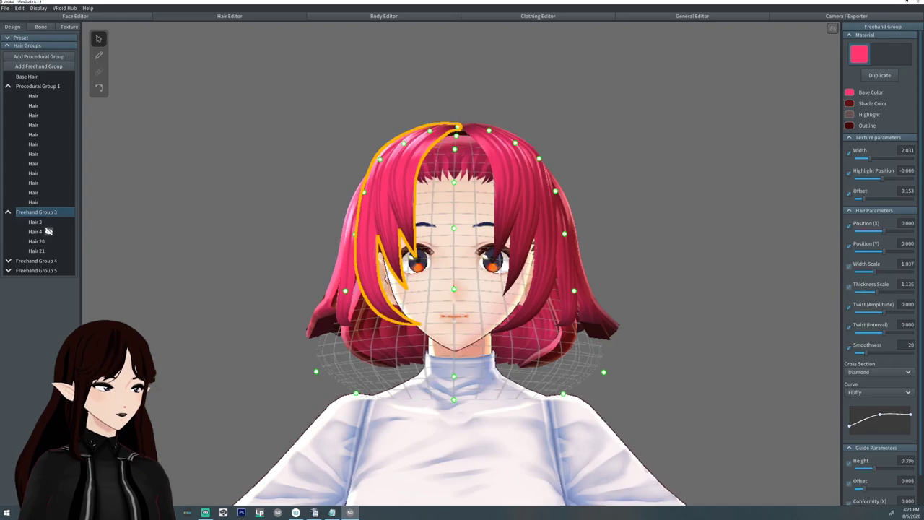
pyautogui.click(8, 260)
pyautogui.click(37, 261)
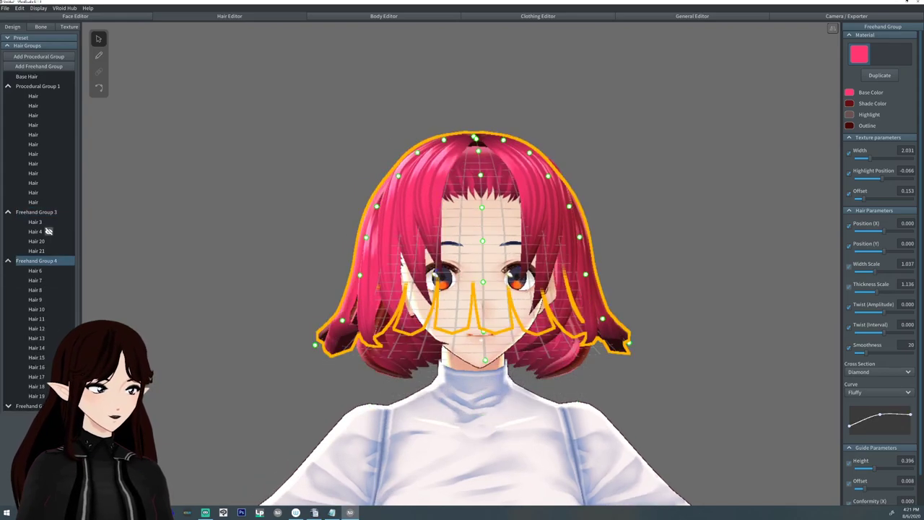
pyautogui.moveTo(910, 418)
pyautogui.mouseDown()
pyautogui.moveTo(910, 434)
pyautogui.moveTo(902, 421)
pyautogui.mouseUp()
pyautogui.click(36, 212)
pyautogui.click(30, 406)
pyautogui.click(289, 180)
pyautogui.moveTo(288, 181)
pyautogui.mouseDown(button='right')
pyautogui.moveTo(412, 257)
pyautogui.moveTo(319, 185)
pyautogui.moveTo(288, 185)
pyautogui.mouseUp(button='right')
# Add a new procedural hair group and set its curve to Straight.
pyautogui.click(38, 57)
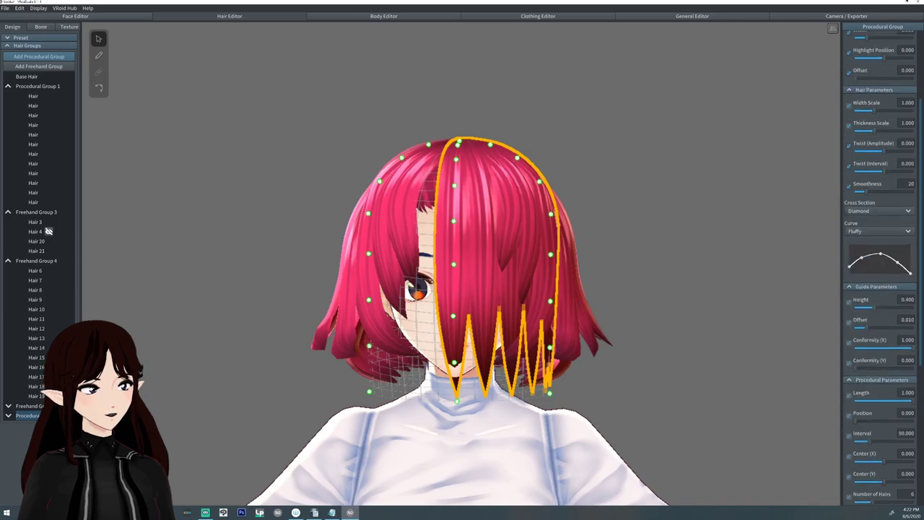
pyautogui.moveTo(897, 117); pyautogui.dragTo(897, 109)
pyautogui.click(878, 85)
pyautogui.click(878, 96)
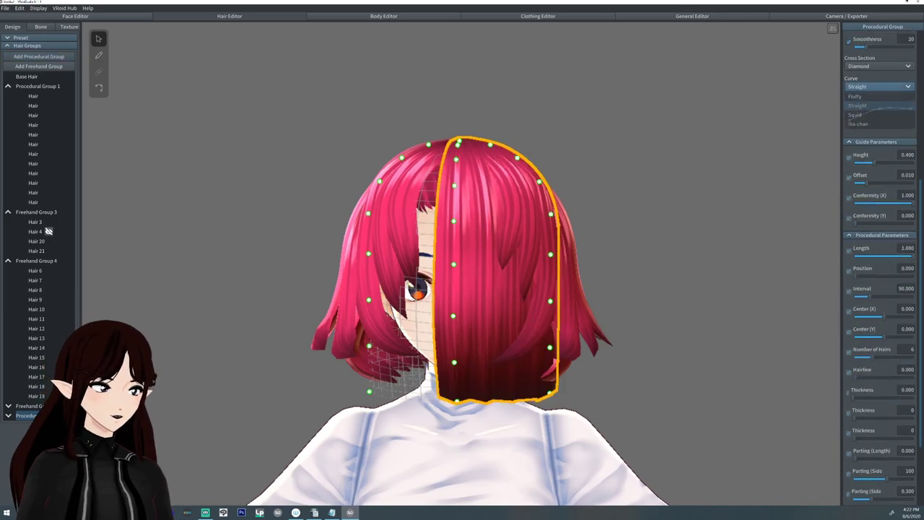
# Shape the new group into bangs with length 0.424, position 340.66, interval 37.934, 3 hairs and flow curve -1.983.
pyautogui.moveTo(910, 255); pyautogui.dragTo(875, 256)
pyautogui.moveTo(872, 357); pyautogui.dragTo(863, 356)
pyautogui.moveTo(854, 276); pyautogui.dragTo(860, 295)
pyautogui.moveTo(907, 276); pyautogui.dragTo(910, 276)
pyautogui.scroll(-3, 880, 289)
pyautogui.moveTo(883, 476); pyautogui.dragTo(882, 476)
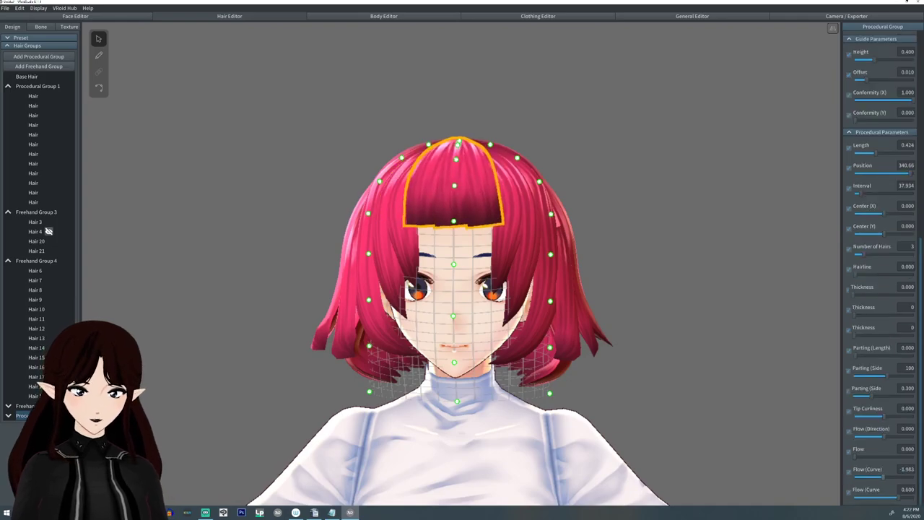
# Raise the bangs' tip curliness slightly and set their length to 0.502.
pyautogui.scroll(3, 880, 289)
pyautogui.scroll(-3, 880, 289)
pyautogui.moveTo(883, 416); pyautogui.dragTo(886, 415)
pyautogui.scroll(2, 884, 361)
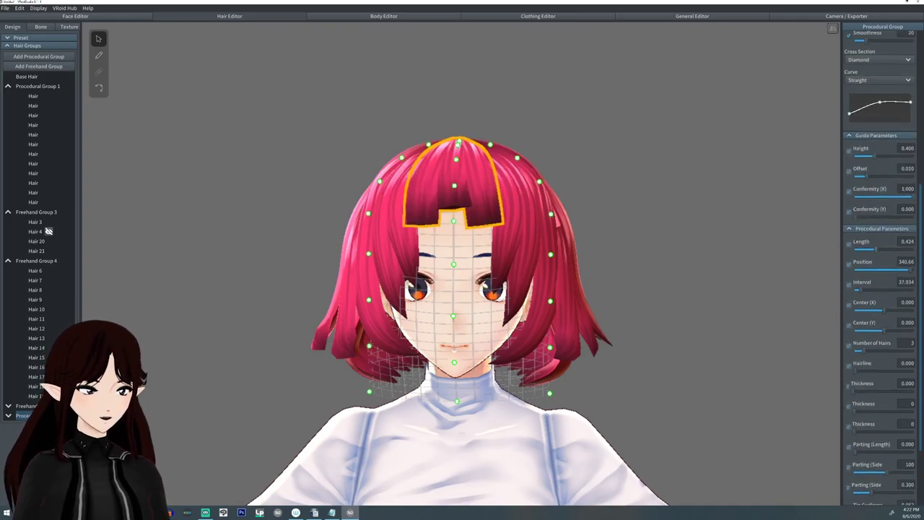
pyautogui.moveTo(875, 249); pyautogui.dragTo(881, 249)
pyautogui.moveTo(613, 274)
pyautogui.mouseDown(button='right')
pyautogui.moveTo(645, 278)
pyautogui.moveTo(614, 278)
pyautogui.mouseUp(button='right')
pyautogui.scroll(-2, 880, 289)
pyautogui.scroll(3, 466, 274)
pyautogui.scroll(5, 880, 289)
# Lower the end point of the bangs' shape curve so the strands taper to points, and deselect the group.
pyautogui.click(897, 294)
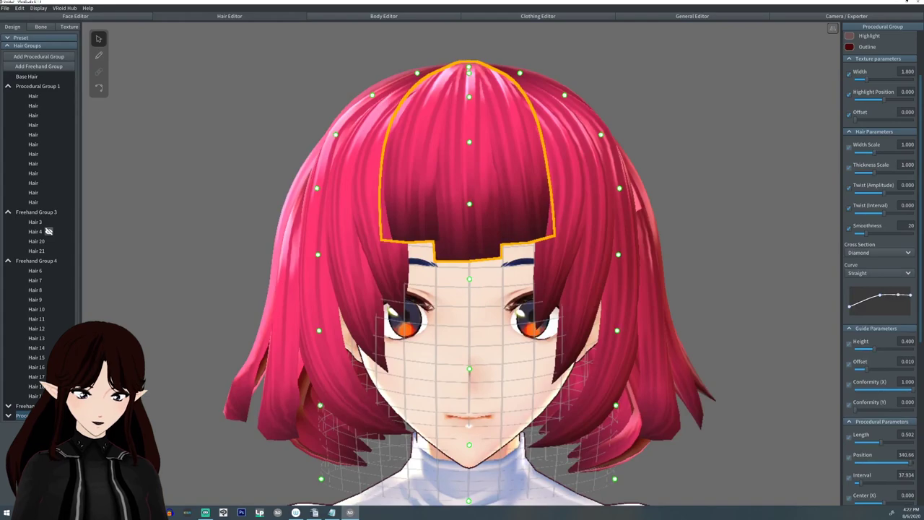
pyautogui.moveTo(910, 294); pyautogui.dragTo(910, 314)
pyautogui.scroll(-3, 466, 275)
pyautogui.press('Escape')
pyautogui.scroll(-2, 466, 310)
pyautogui.moveTo(613, 278); pyautogui.dragTo(679, 281, button='right')
pyautogui.moveTo(678, 282); pyautogui.dragTo(747, 229, button='middle')
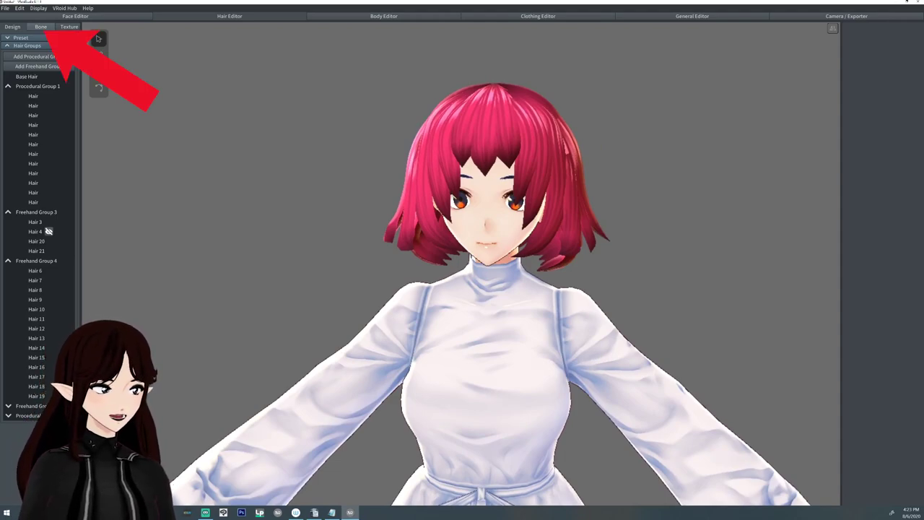
# Open the hair bone settings and check the strands listed under Procedural Group 1 and Freehand Group 3.
pyautogui.click(41, 26)
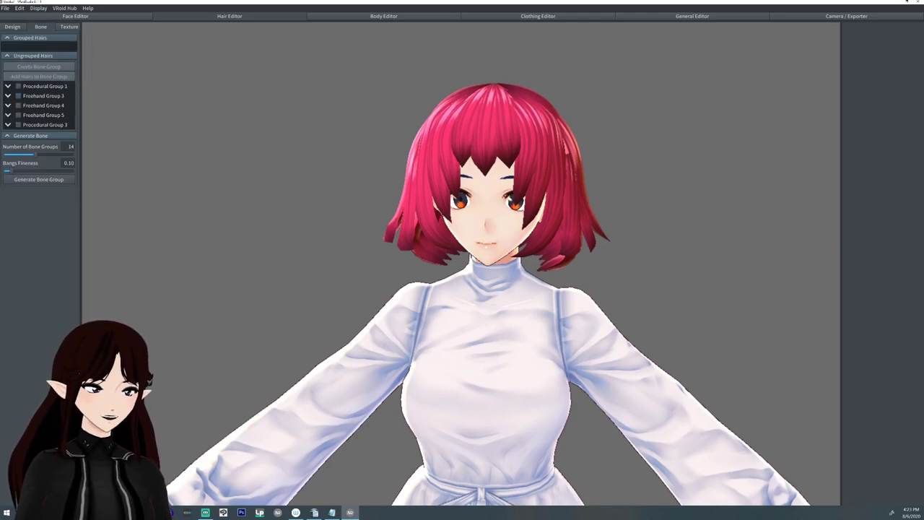
pyautogui.click(8, 86)
pyautogui.click(8, 86)
pyautogui.click(7, 95)
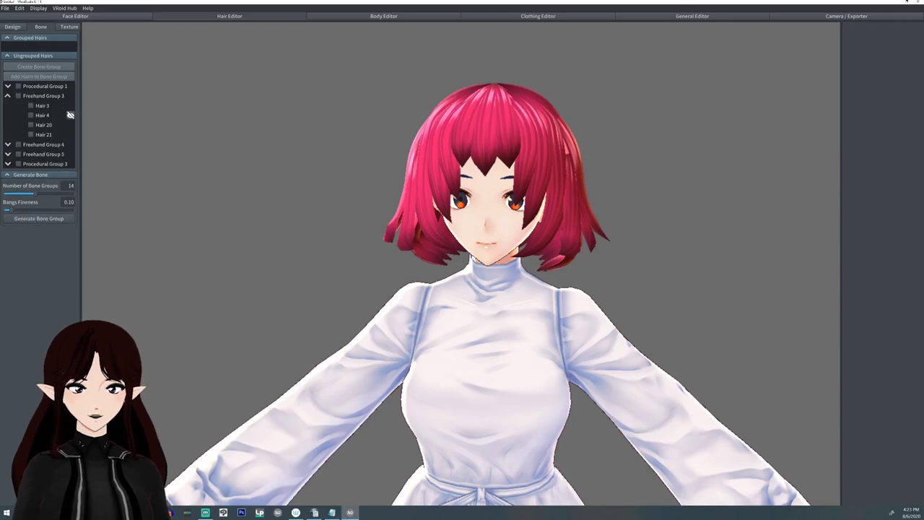
pyautogui.click(8, 95)
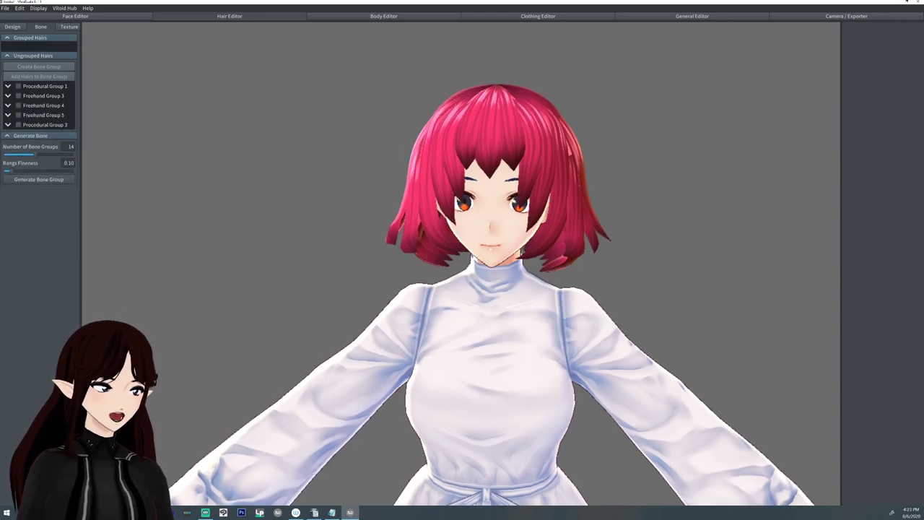
pyautogui.moveTo(462, 260); pyautogui.dragTo(526, 274, button='right')
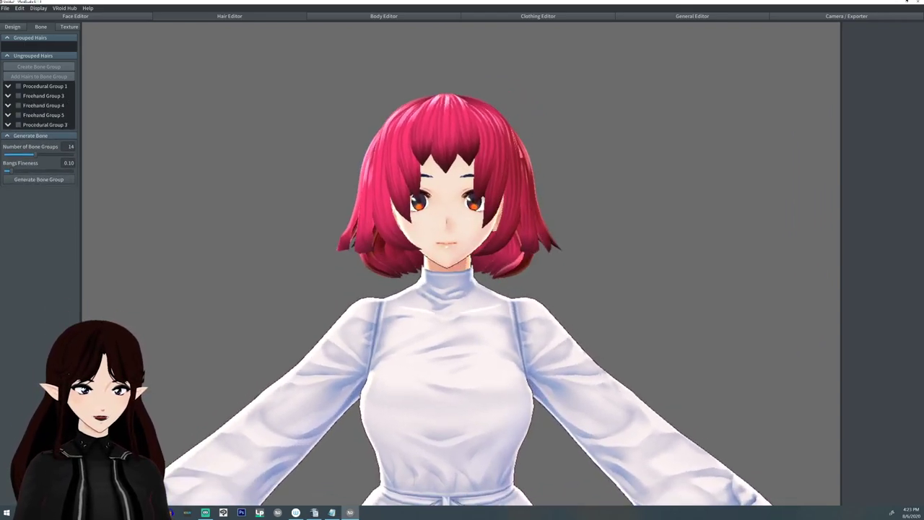
# Create a bone group from all the hair in Procedural Group 1.
pyautogui.click(70, 85)
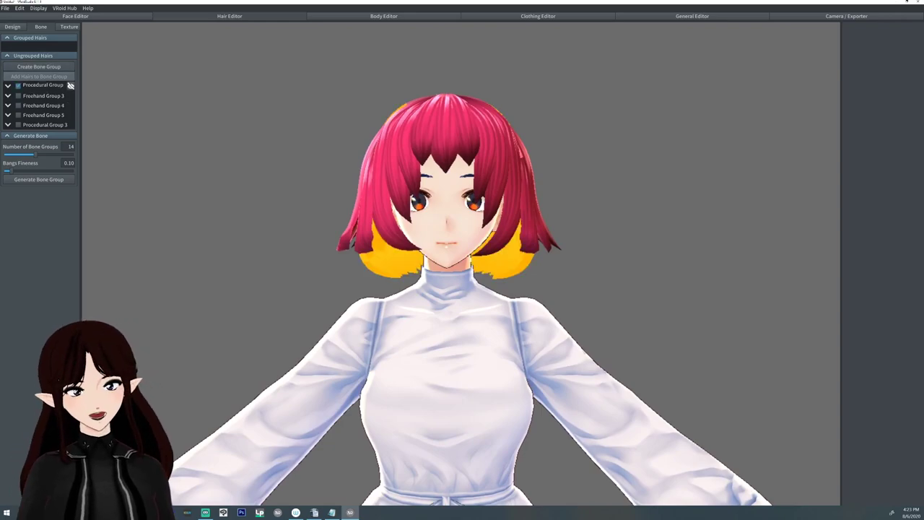
pyautogui.moveTo(303, 252); pyautogui.dragTo(108, 253, button='right')
pyautogui.moveTo(563, 253); pyautogui.dragTo(253, 242, button='right')
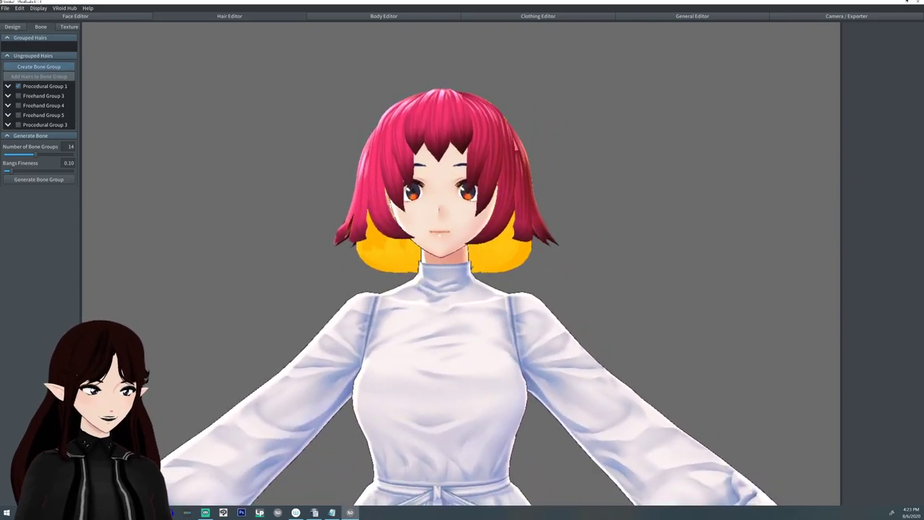
pyautogui.click(39, 66)
pyautogui.moveTo(324, 260); pyautogui.dragTo(577, 260, button='right')
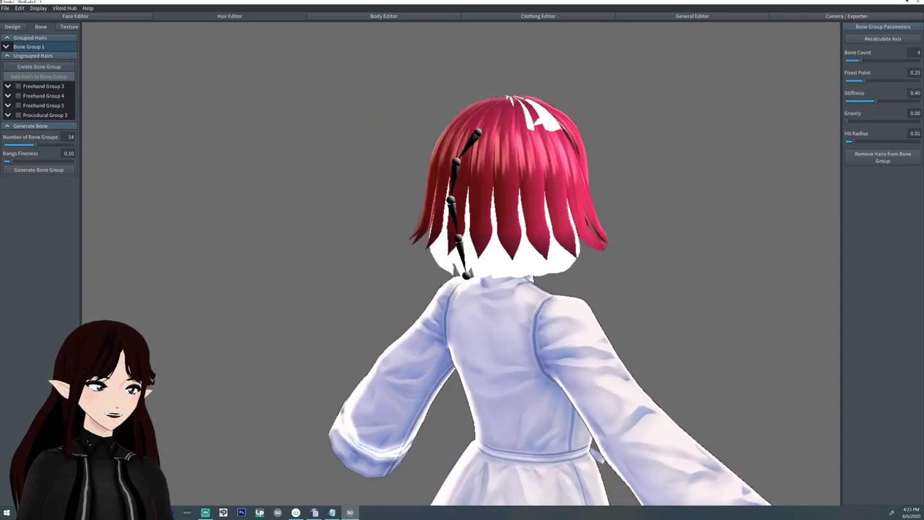
# Set Bone Group 1's bone count to 2 and its fixed point to 0.74, so the bones cover only the hair's lower part.
pyautogui.moveTo(860, 61)
pyautogui.mouseDown()
pyautogui.moveTo(850, 60)
pyautogui.moveTo(875, 60)
pyautogui.mouseUp()
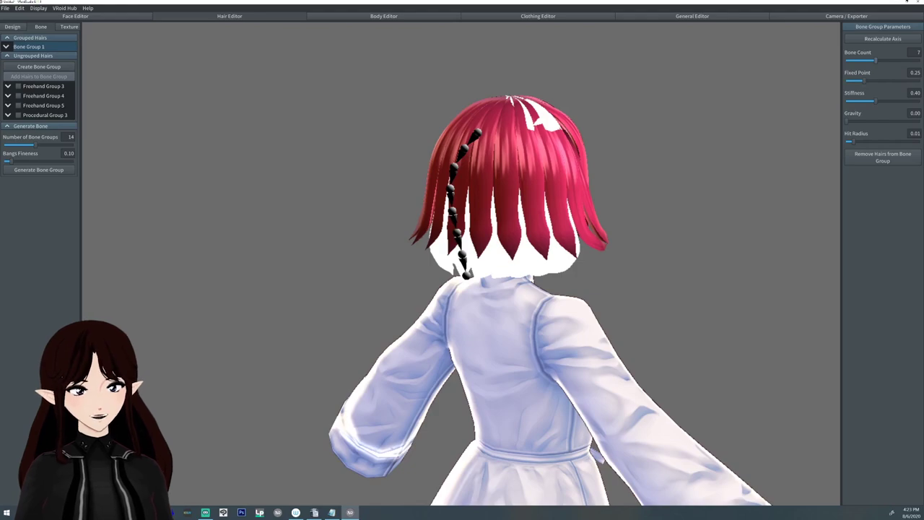
pyautogui.moveTo(876, 60); pyautogui.dragTo(846, 80)
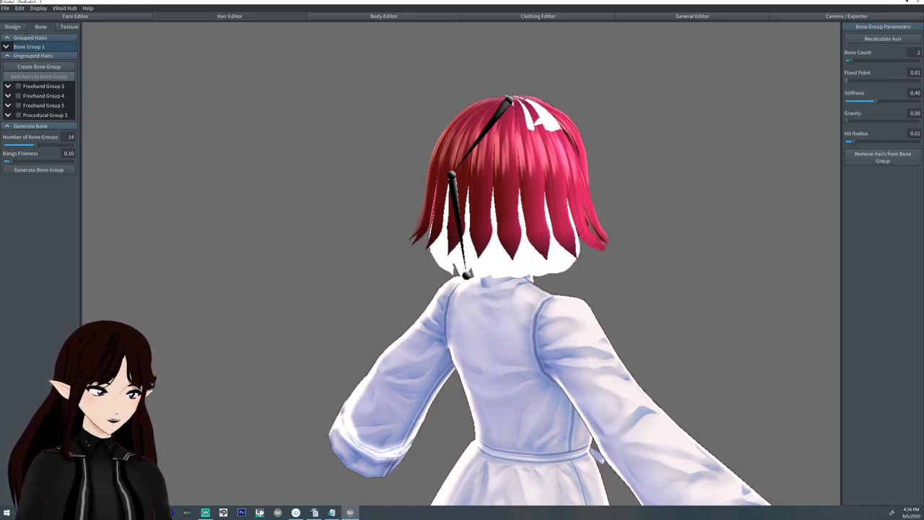
pyautogui.moveTo(846, 80); pyautogui.dragTo(901, 81)
pyautogui.moveTo(650, 288); pyautogui.dragTo(526, 289, button='right')
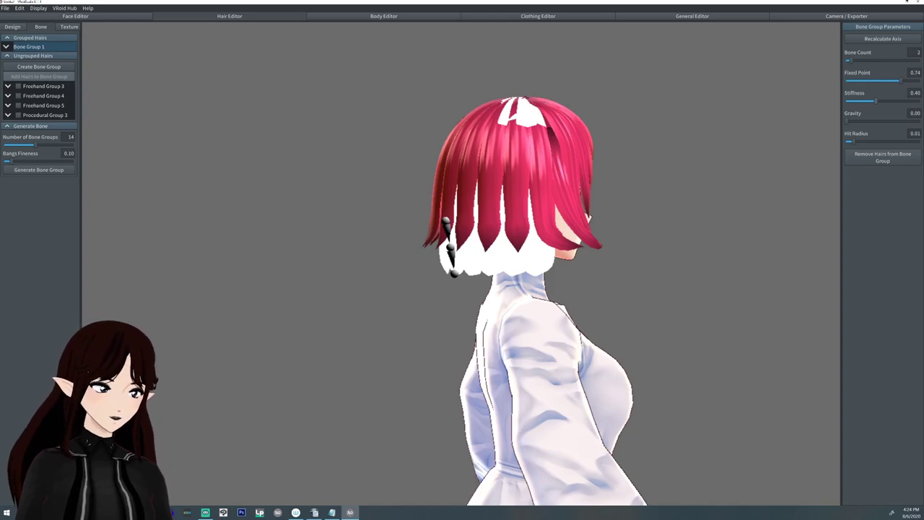
# Set Bone Group 1's physics to stiffness 0.56, gravity 0.14 and hit radius 0.06.
pyautogui.moveTo(875, 100); pyautogui.dragTo(895, 101)
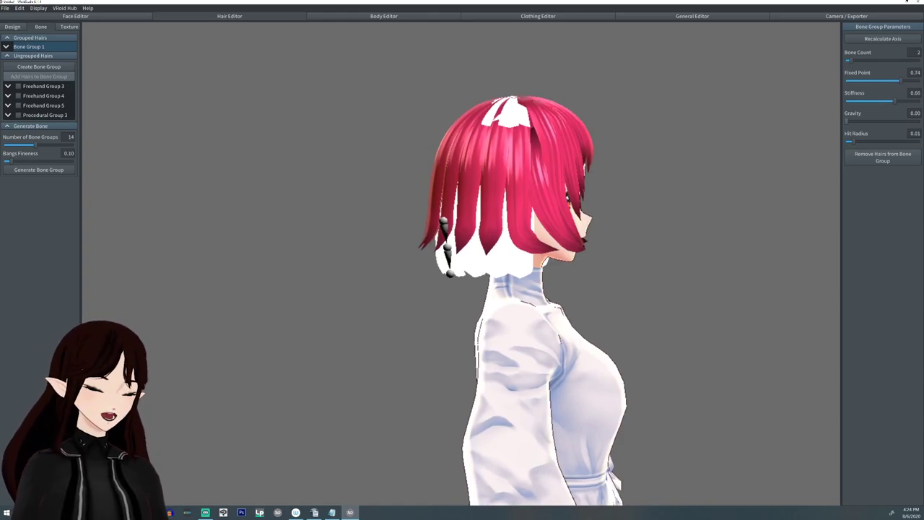
pyautogui.moveTo(845, 122); pyautogui.dragTo(887, 101)
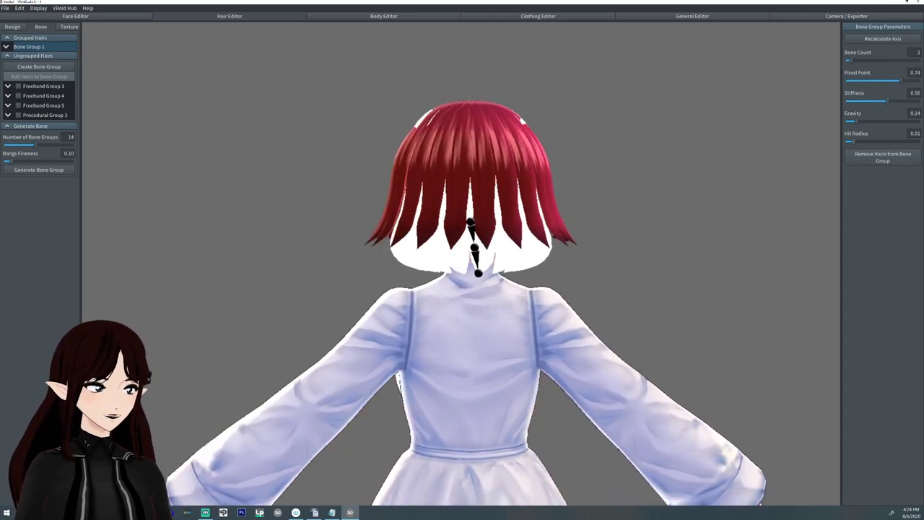
pyautogui.moveTo(853, 142); pyautogui.dragTo(895, 142)
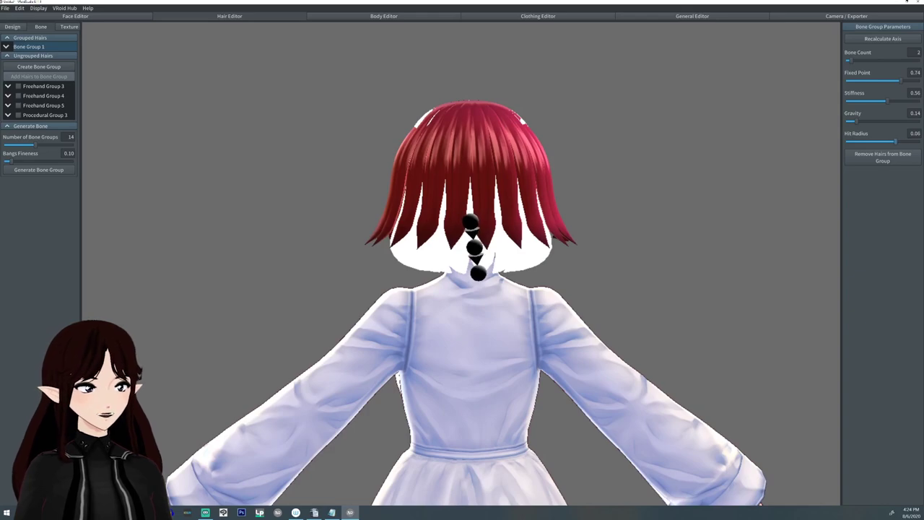
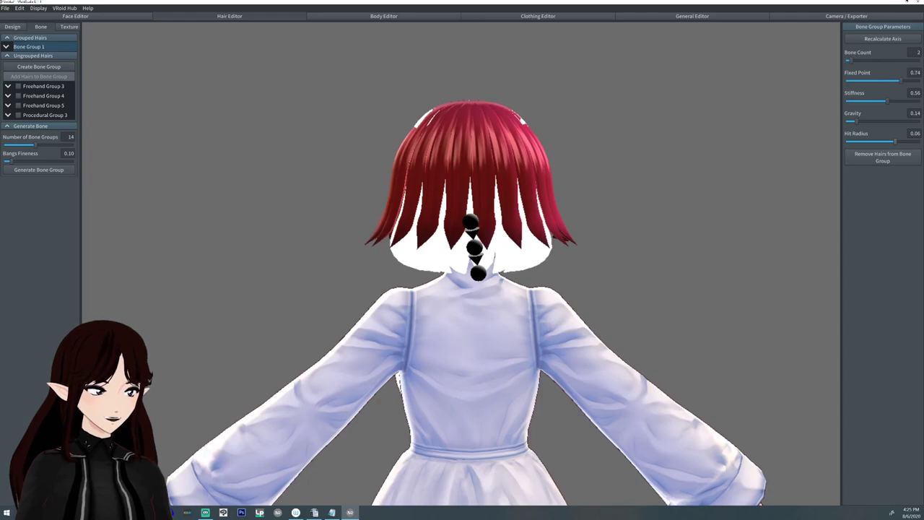
pyautogui.moveTo(461, 289); pyautogui.dragTo(678, 289, button='right')
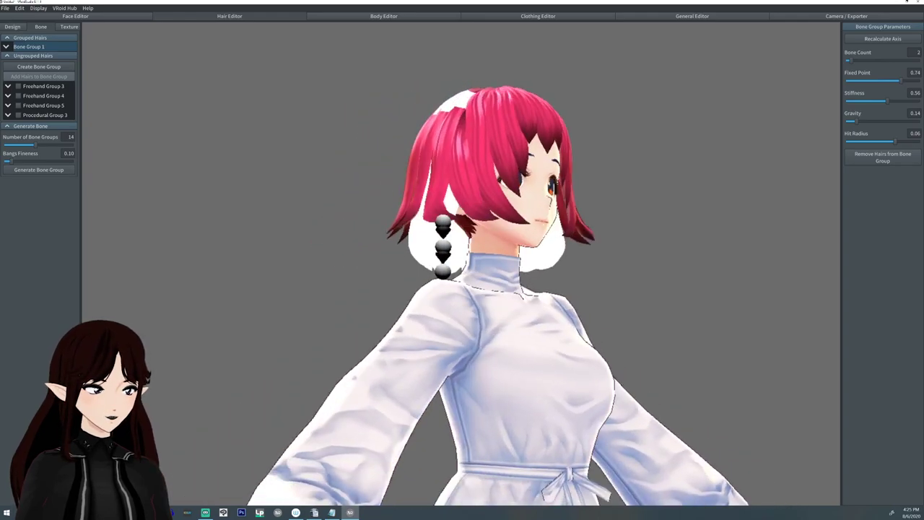
# Set the hit radius of Bone Group 1 to 0.00.
pyautogui.moveTo(421, 356); pyautogui.dragTo(607, 358, button='right')
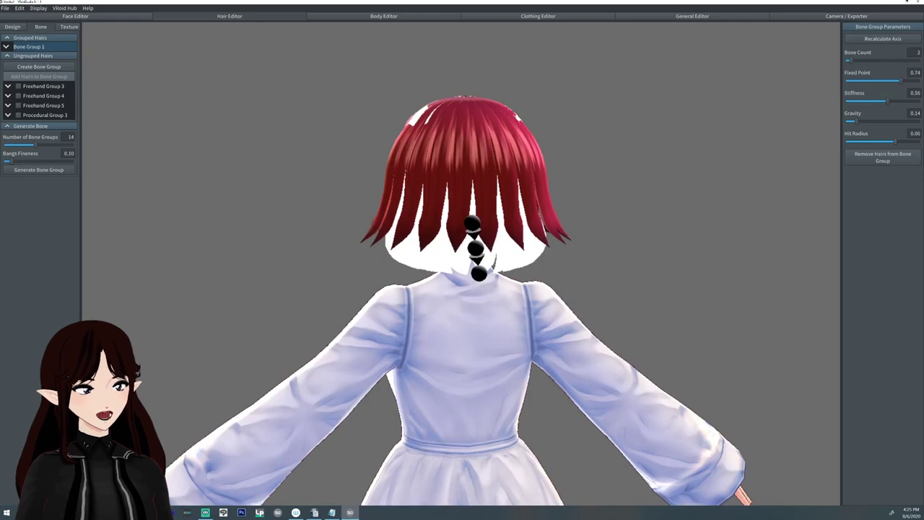
pyautogui.moveTo(895, 141); pyautogui.dragTo(851, 142)
pyautogui.moveTo(606, 303); pyautogui.dragTo(380, 298, button='right')
pyautogui.scroll(2, 460, 288)
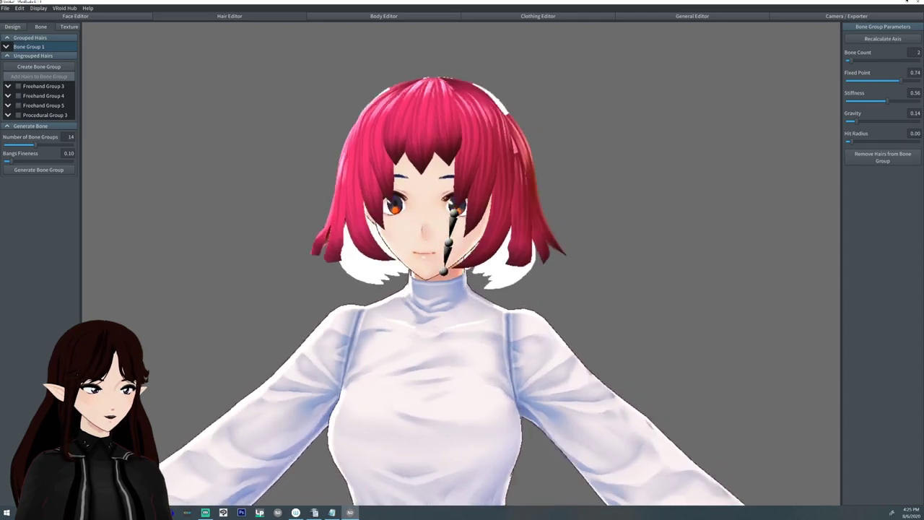
# Highlight the ungrouped freehand hair groups, including Freehand Group 3, to see which strands they cover, leaving none selected.
pyautogui.moveTo(461, 303)
pyautogui.mouseDown(button='right')
pyautogui.moveTo(303, 303)
pyautogui.moveTo(375, 303)
pyautogui.moveTo(336, 303)
pyautogui.mouseUp(button='right')
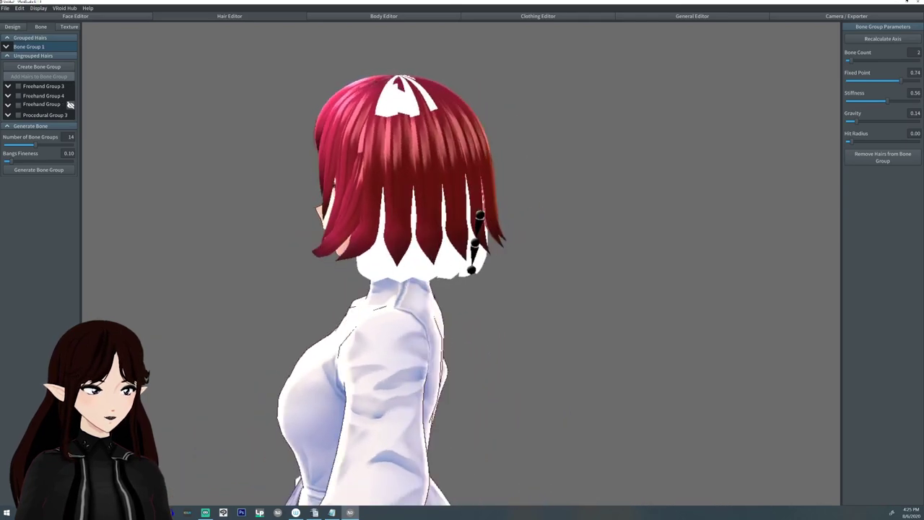
pyautogui.click(18, 86)
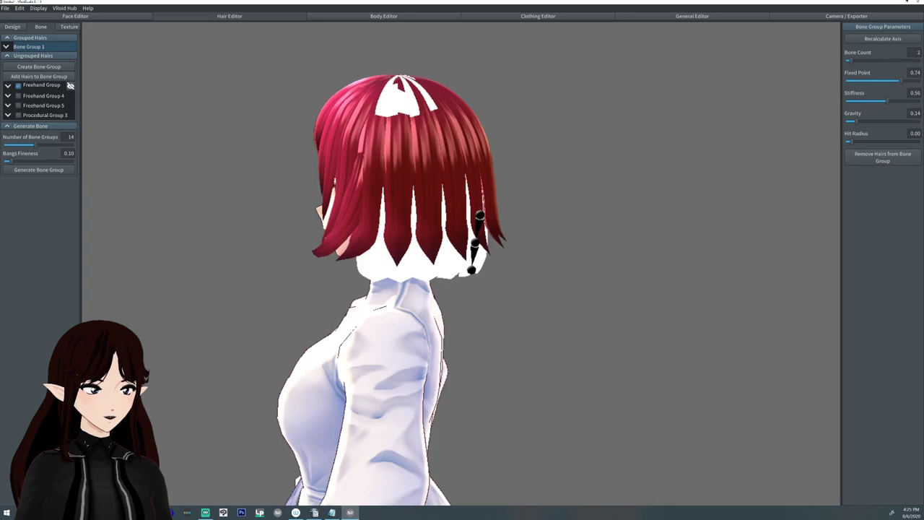
pyautogui.click(18, 85)
pyautogui.moveTo(303, 303); pyautogui.dragTo(462, 303, button='right')
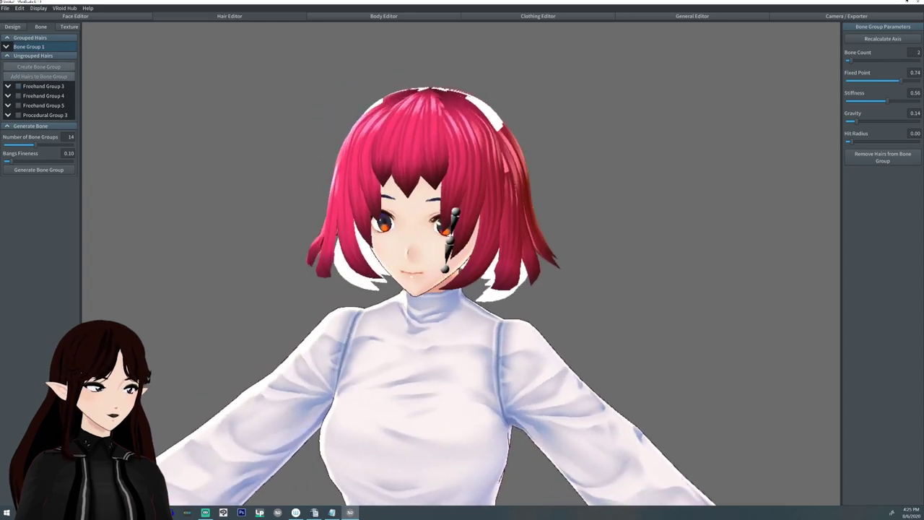
pyautogui.click(70, 86)
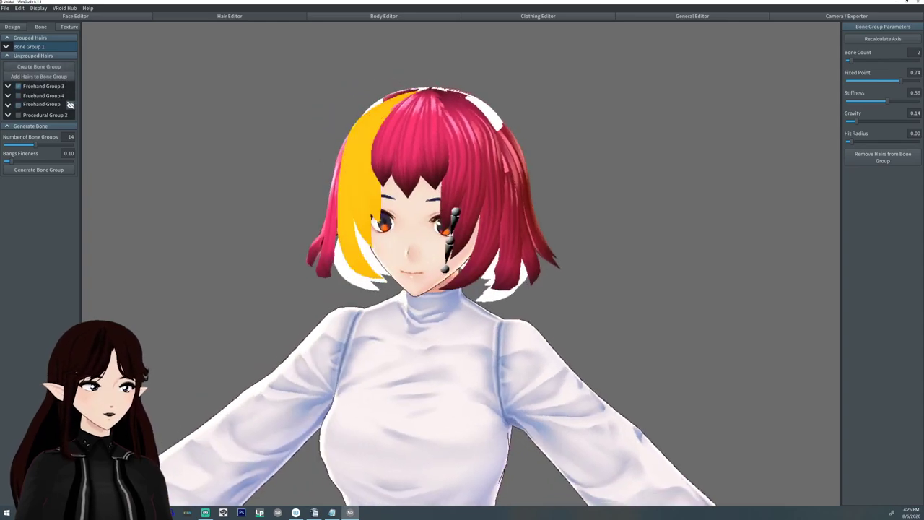
pyautogui.click(70, 105)
pyautogui.click(70, 105)
pyautogui.click(70, 85)
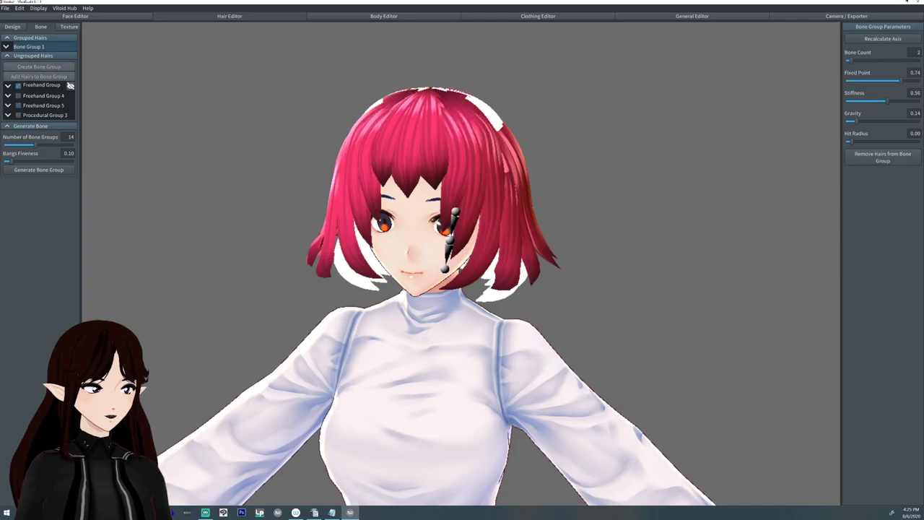
pyautogui.moveTo(404, 303); pyautogui.dragTo(476, 303, button='right')
pyautogui.scroll(3, 460, 264)
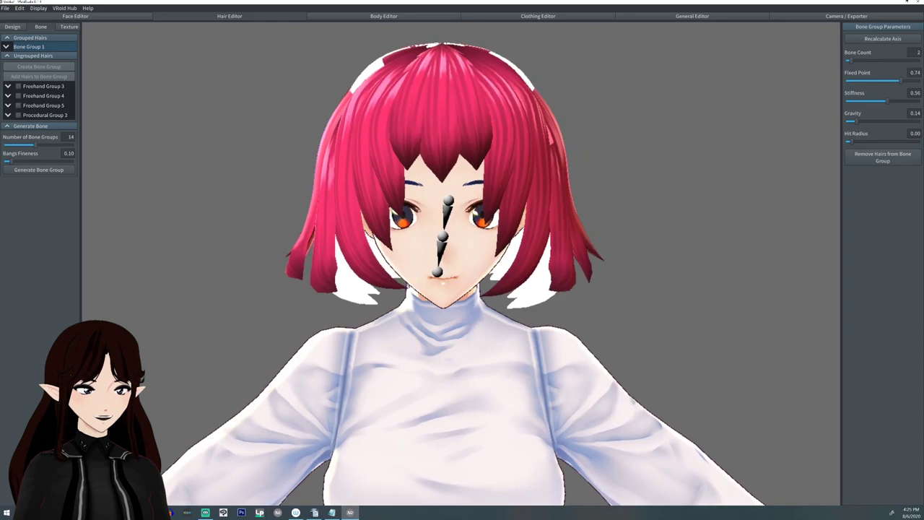
# Create a bone group from Hair 20 and Hair 21, with bone count 2 and fixed point 0.50.
pyautogui.click(384, 144)
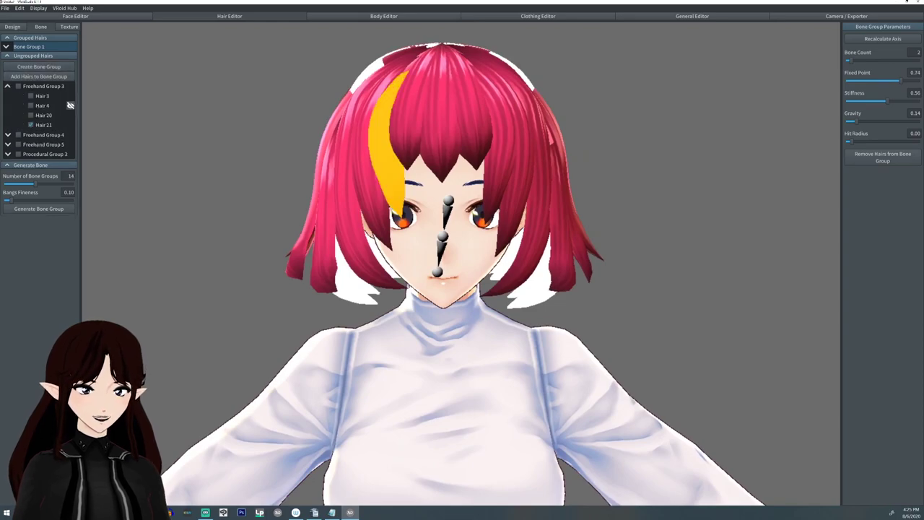
pyautogui.click(364, 166)
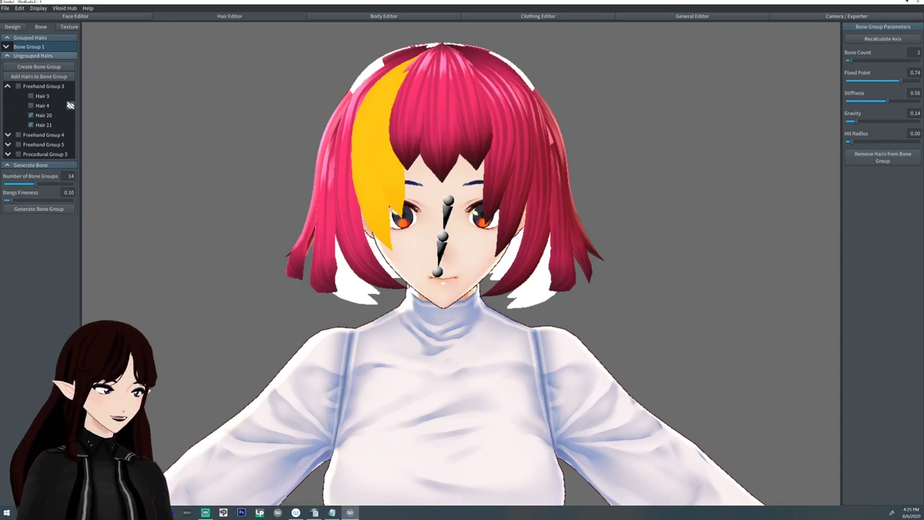
pyautogui.click(38, 67)
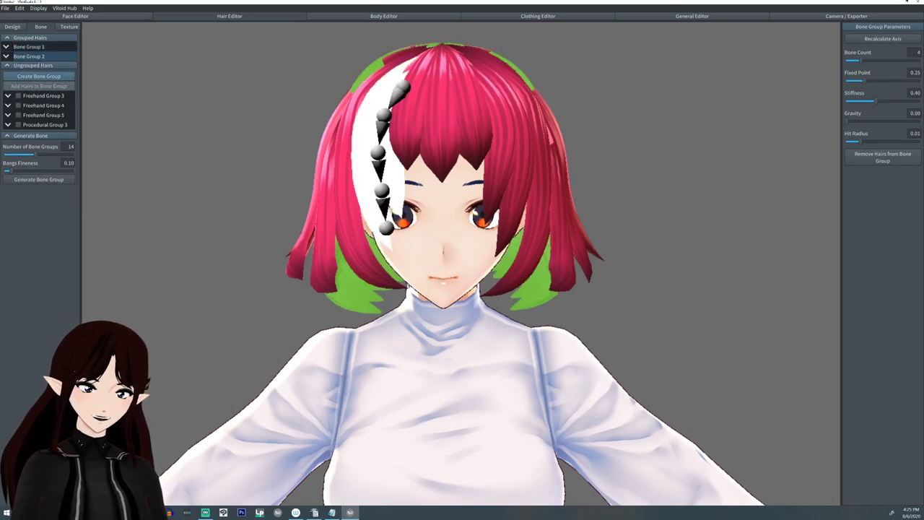
pyautogui.moveTo(860, 60); pyautogui.dragTo(882, 80)
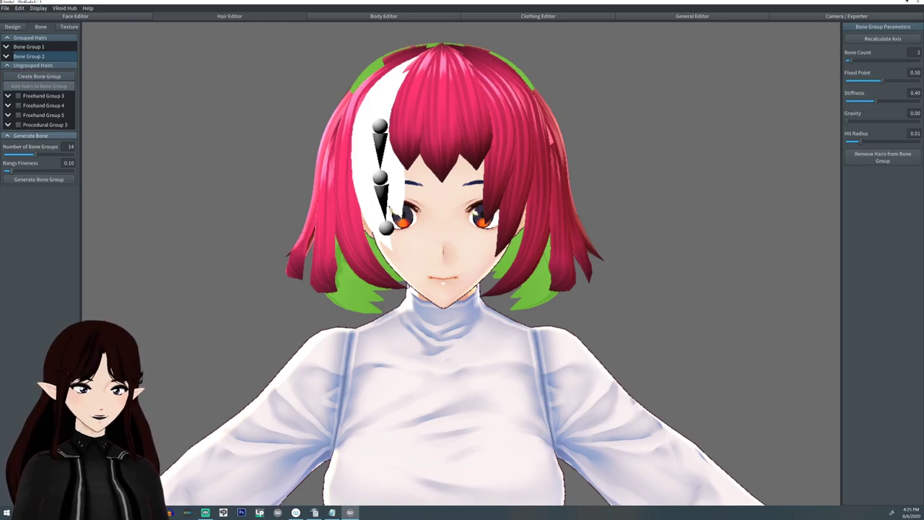
# Delete Bone Group 2 and Bone Group 1 so that all hair is ungrouped.
pyautogui.rightClick(51, 56)
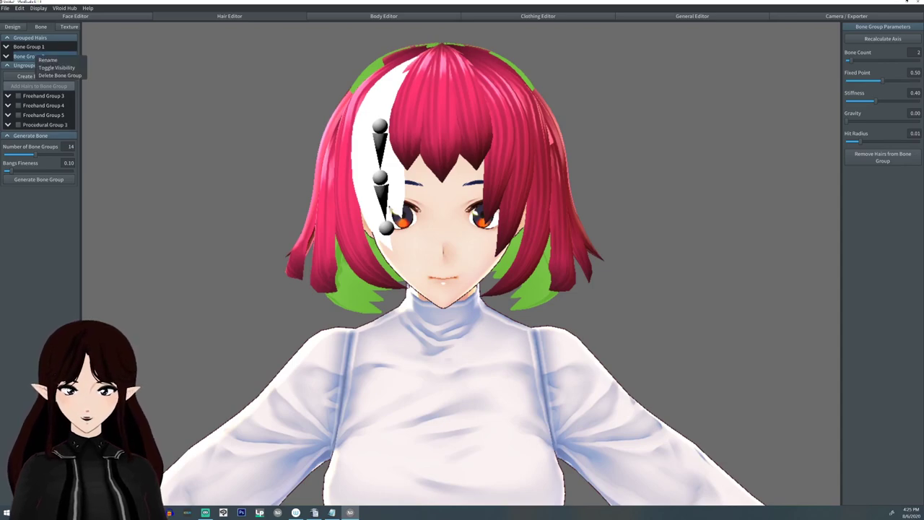
pyautogui.click(64, 75)
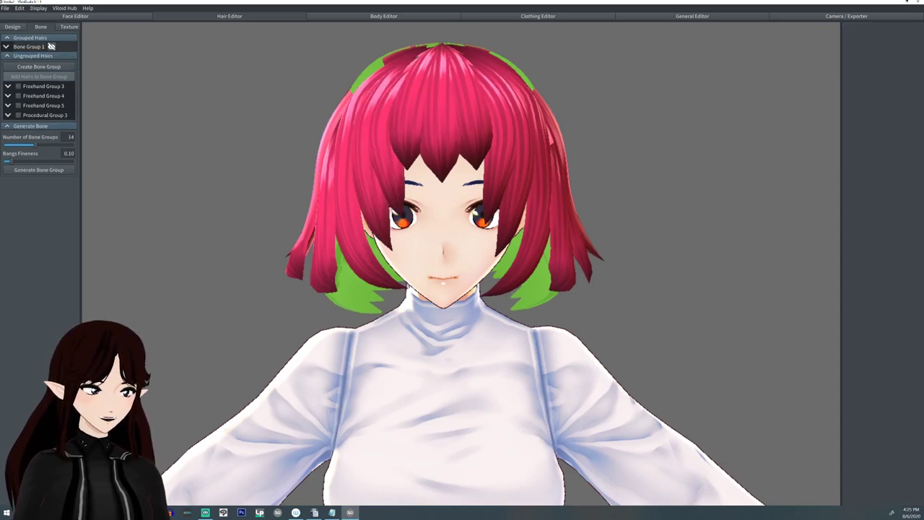
pyautogui.rightClick(21, 46)
pyautogui.click(43, 68)
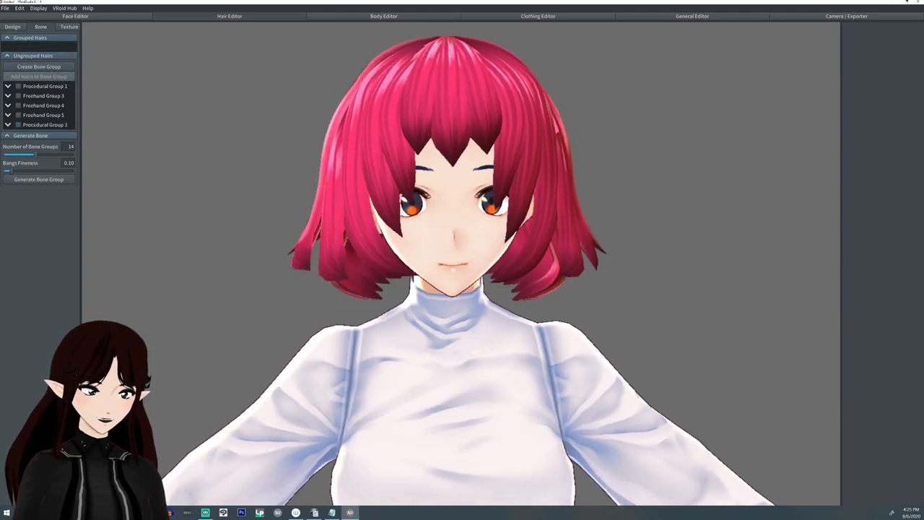
# Generate hair bones automatically with 20 bone groups and a bangs fineness of 0.20, and inspect the grouping on the model.
pyautogui.moveTo(35, 155); pyautogui.dragTo(17, 170)
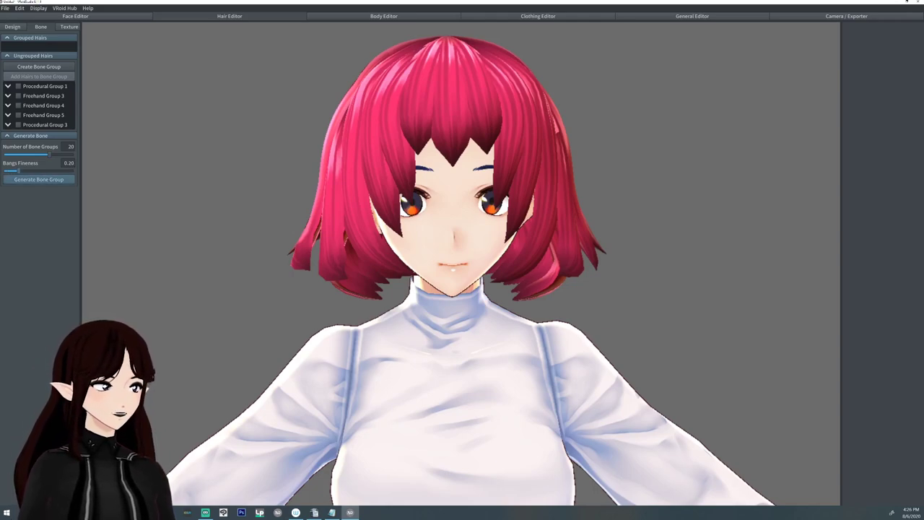
pyautogui.click(38, 179)
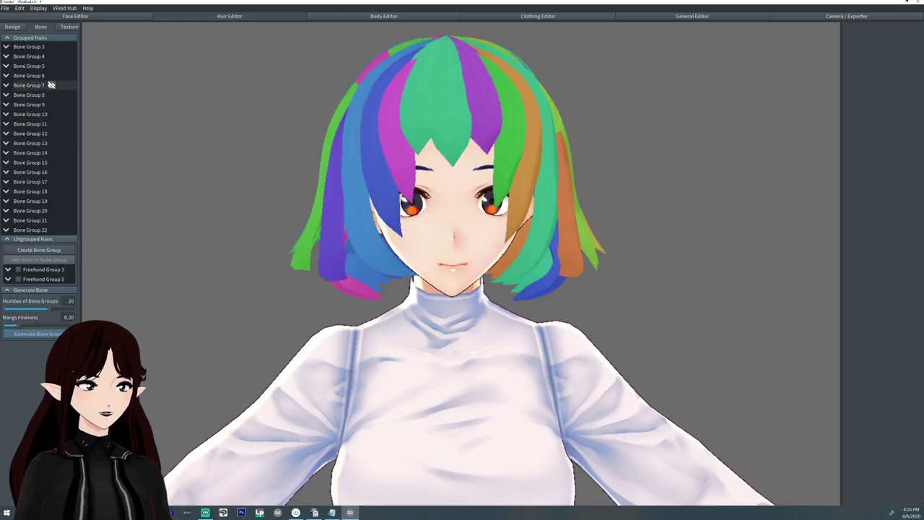
pyautogui.moveTo(461, 260); pyautogui.dragTo(498, 253, button='right')
pyautogui.moveTo(462, 260); pyautogui.dragTo(534, 298, button='middle')
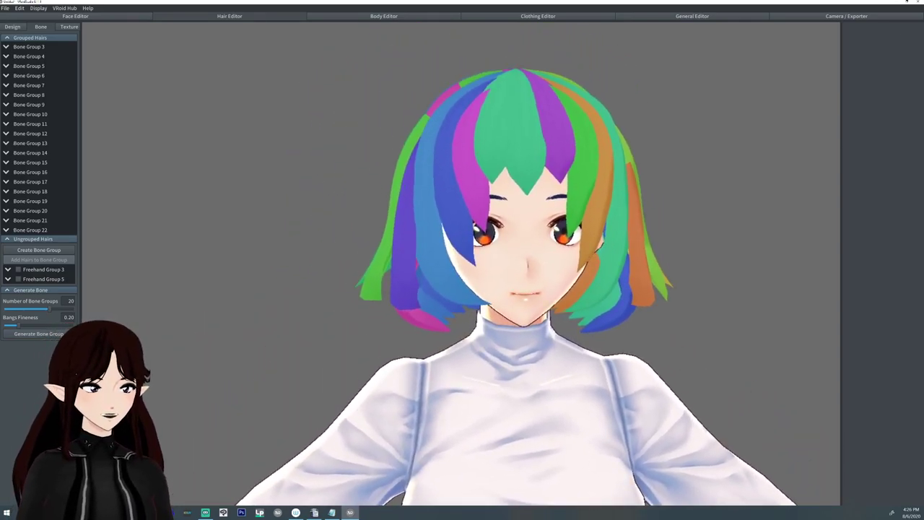
pyautogui.moveTo(462, 260); pyautogui.dragTo(429, 256, button='right')
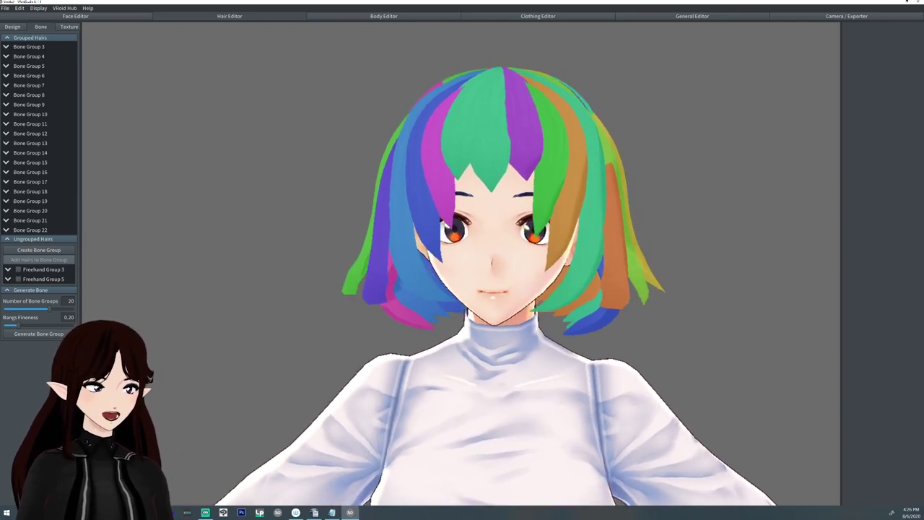
pyautogui.moveTo(462, 260)
pyautogui.mouseDown(button='right')
pyautogui.moveTo(482, 260)
pyautogui.moveTo(457, 260)
pyautogui.mouseUp(button='right')
pyautogui.scroll(-3, 462, 260)
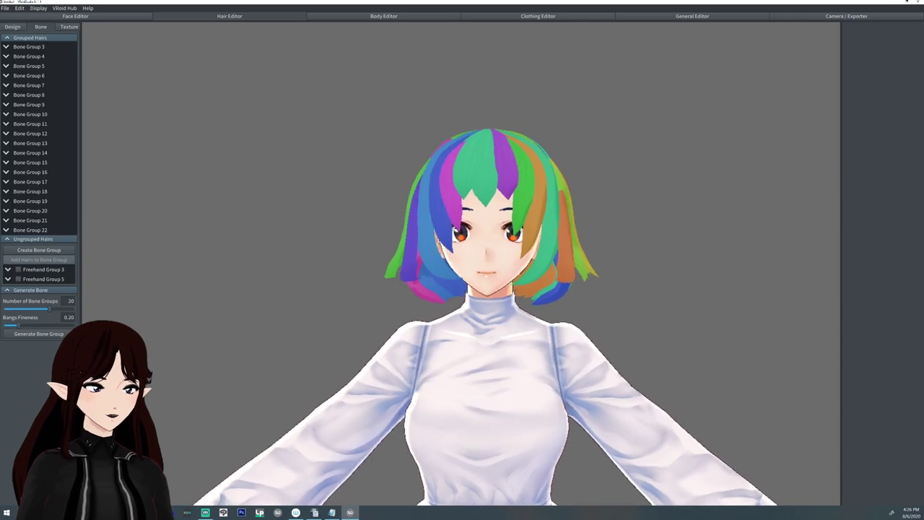
pyautogui.moveTo(521, 329); pyautogui.dragTo(509, 329, button='right')
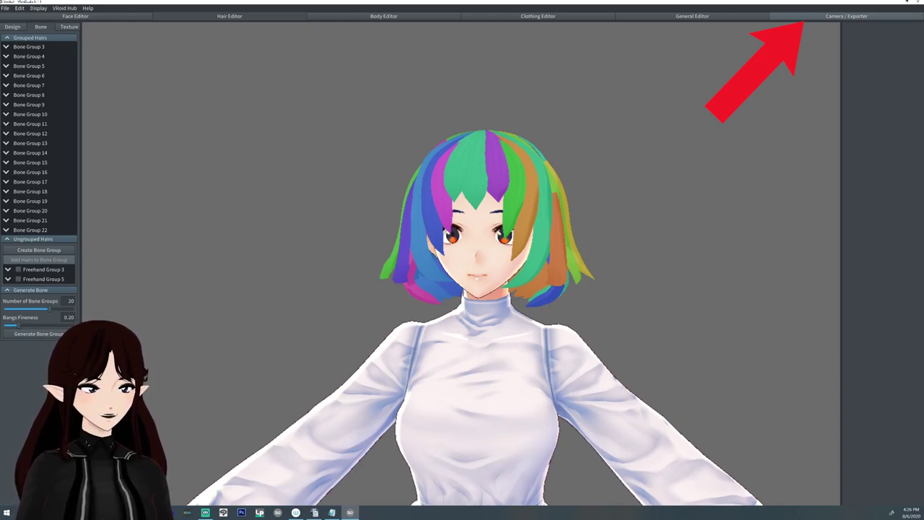
# Switch to the camera and exporter workspace and set the background color to light blue, #5AD6FF.
pyautogui.click(846, 16)
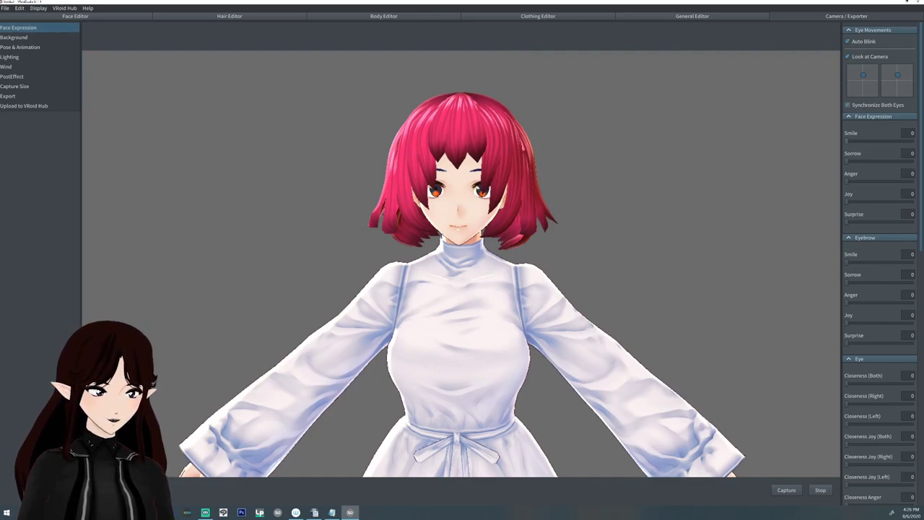
pyautogui.moveTo(846, 141); pyautogui.dragTo(846, 181)
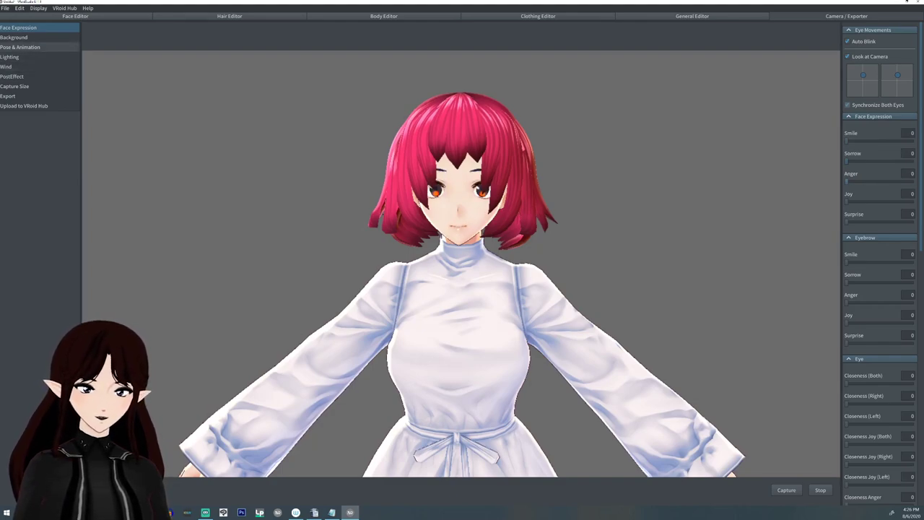
pyautogui.click(14, 37)
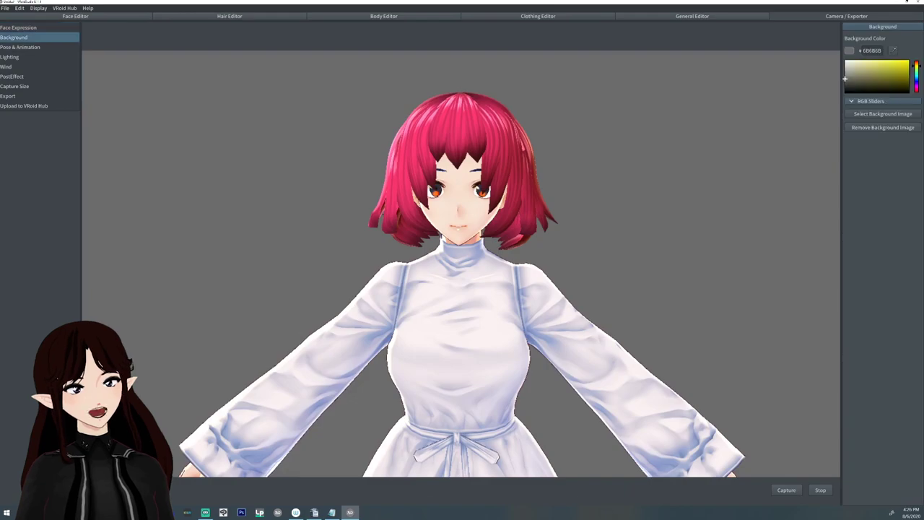
pyautogui.moveTo(844, 60)
pyautogui.mouseDown()
pyautogui.moveTo(844, 93)
pyautogui.moveTo(845, 60)
pyautogui.mouseUp()
pyautogui.click(916, 77)
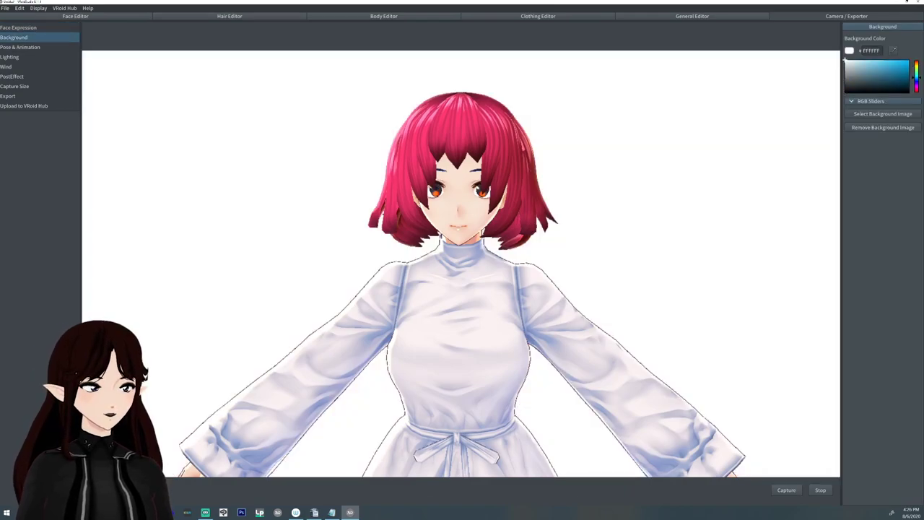
pyautogui.click(887, 60)
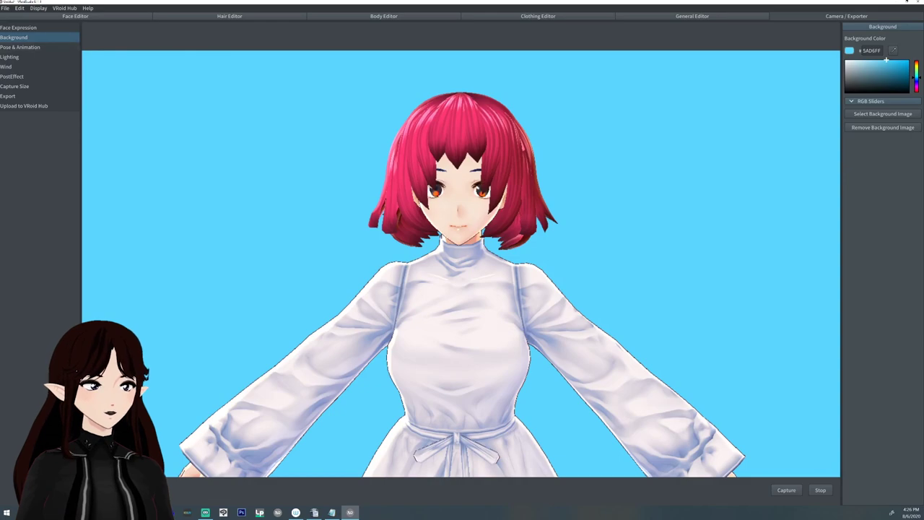
# Preview the female animations Standby 0, Standby 1, Standby 2 and Walking on the model.
pyautogui.click(20, 47)
pyautogui.click(882, 62)
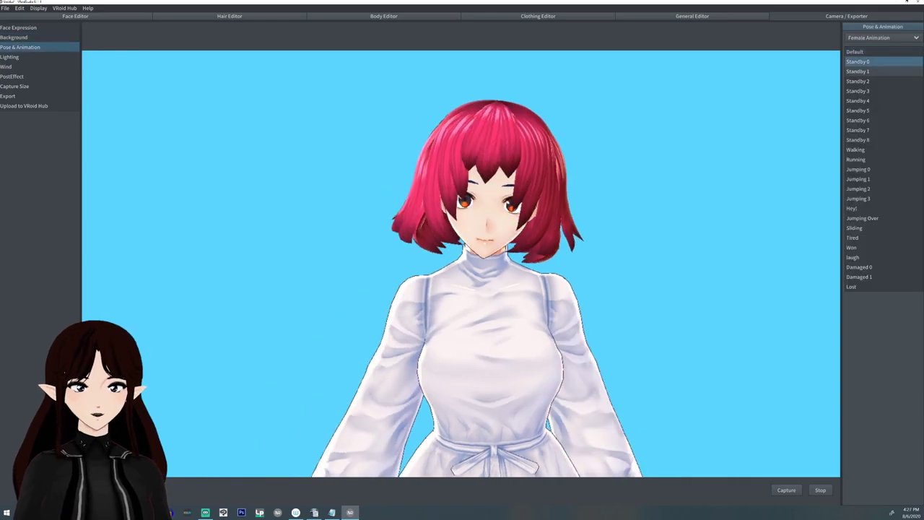
pyautogui.click(882, 71)
pyautogui.click(882, 81)
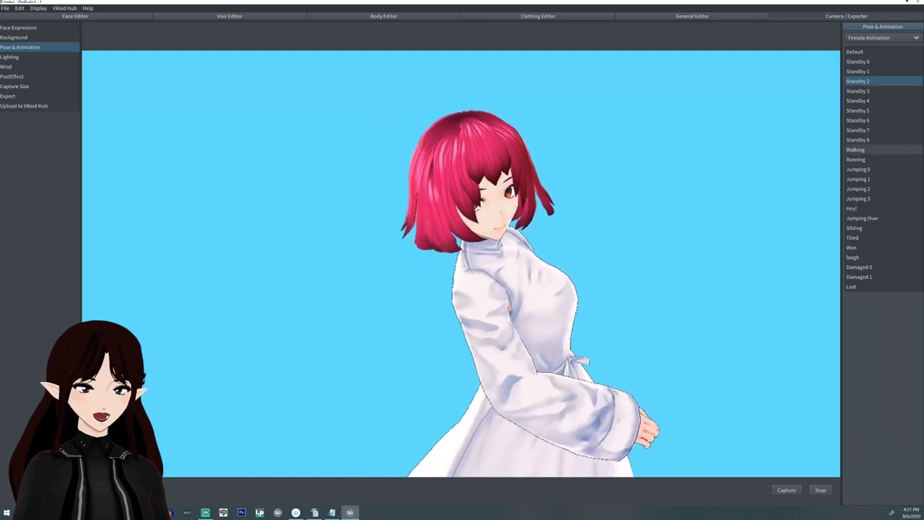
pyautogui.click(855, 149)
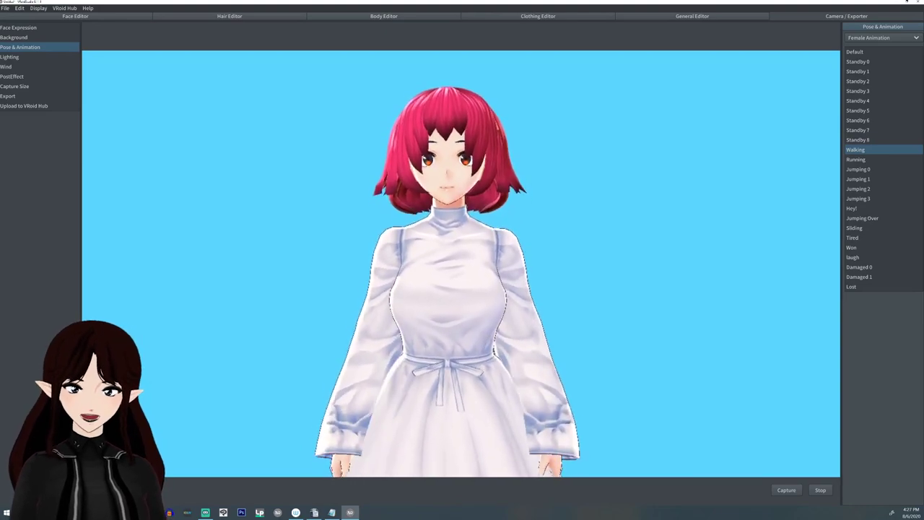
# Switch to the male animations and preview Standby 4.
pyautogui.click(882, 37)
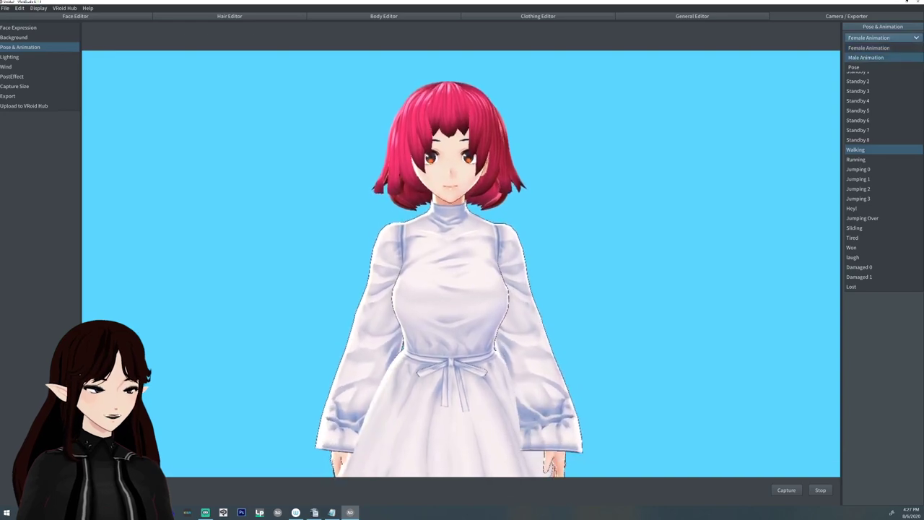
pyautogui.click(865, 58)
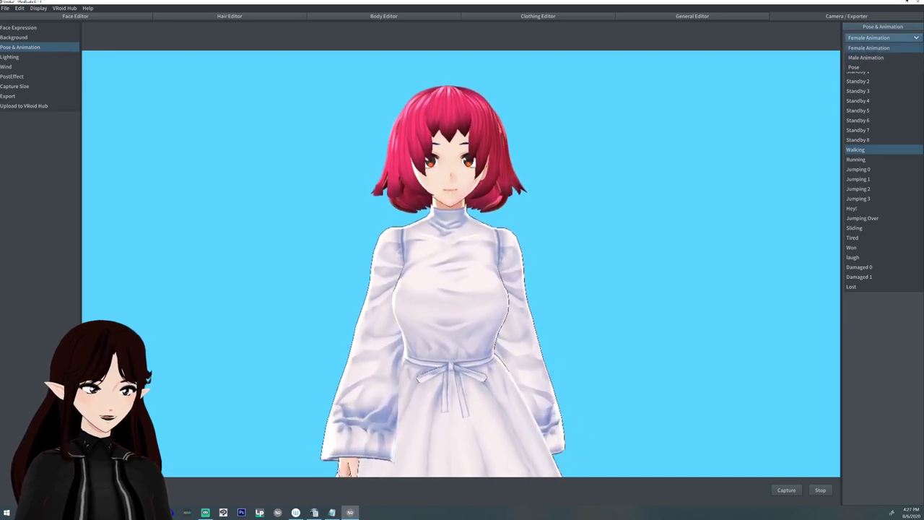
pyautogui.click(859, 101)
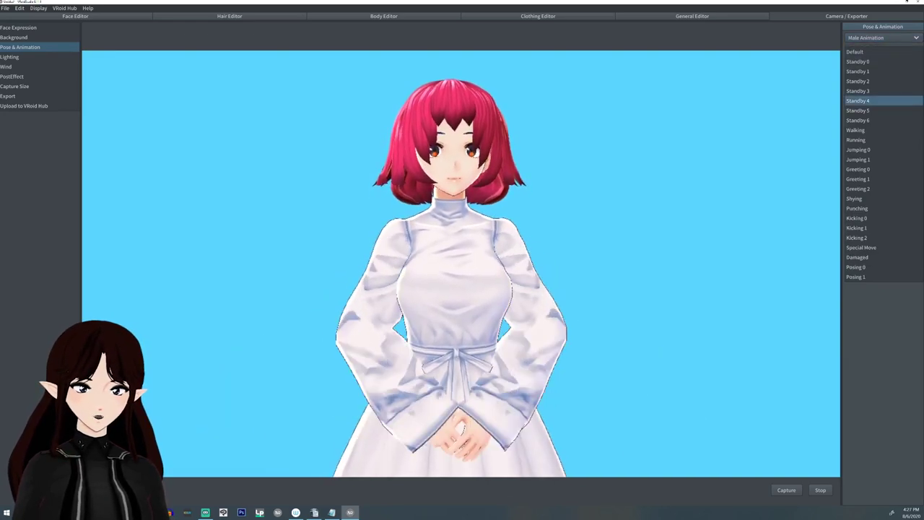
# Switch to manual posing, raise the model's left arm with the elbow bent and hand up, and lower its right arm alongside the body.
pyautogui.click(882, 38)
pyautogui.click(853, 66)
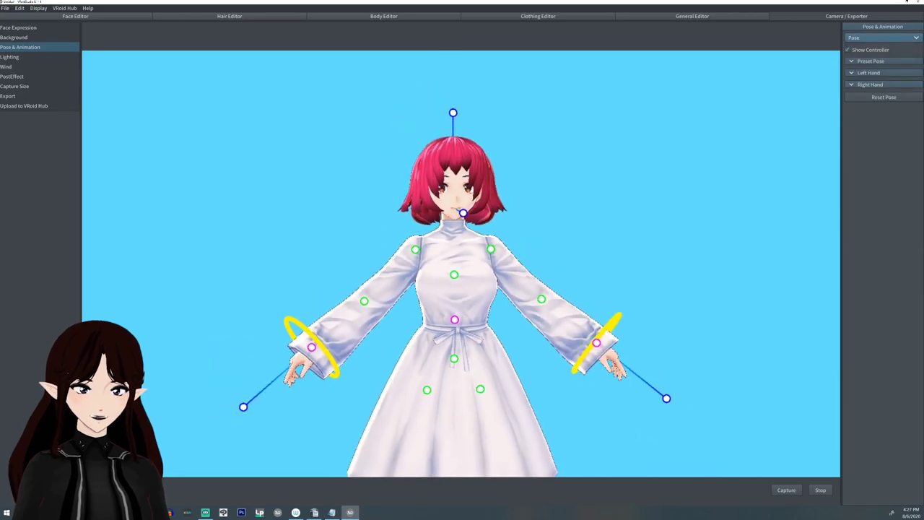
pyautogui.moveTo(541, 299); pyautogui.dragTo(560, 228)
pyautogui.moveTo(628, 212); pyautogui.dragTo(566, 167)
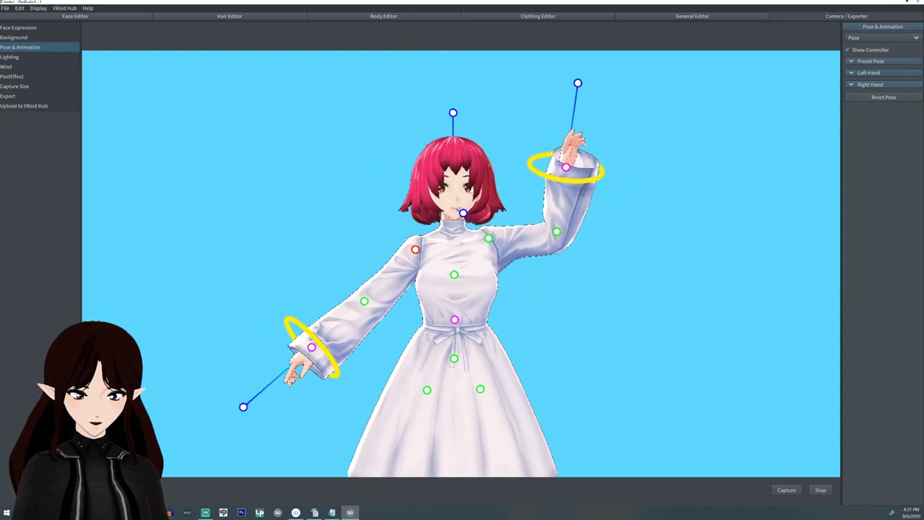
pyautogui.moveTo(415, 249); pyautogui.dragTo(396, 318)
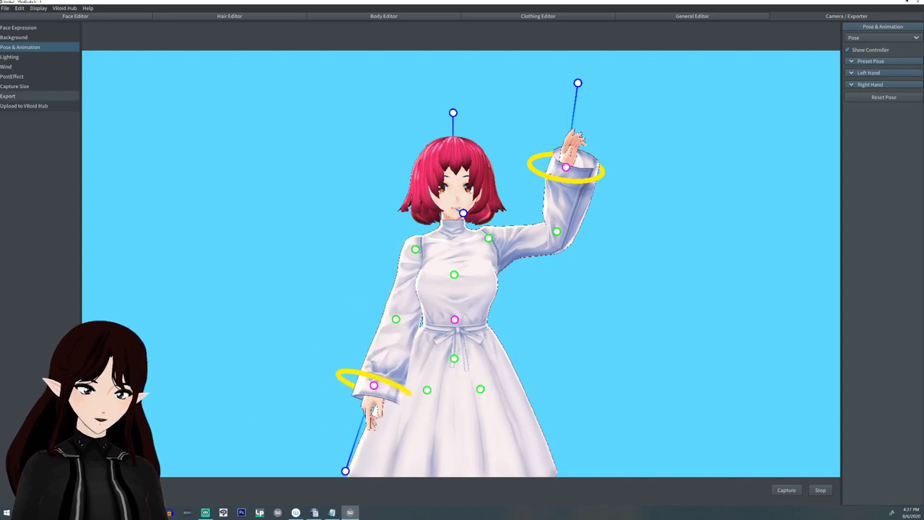
# Lower the lighting altitude to 42.4 and set the wind's X direction to 0.01.
pyautogui.click(15, 56)
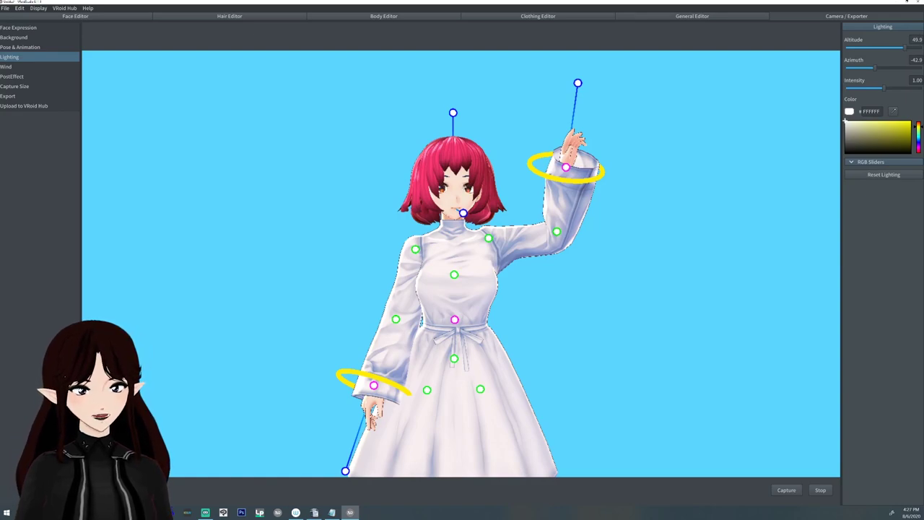
pyautogui.moveTo(904, 47); pyautogui.dragTo(901, 48)
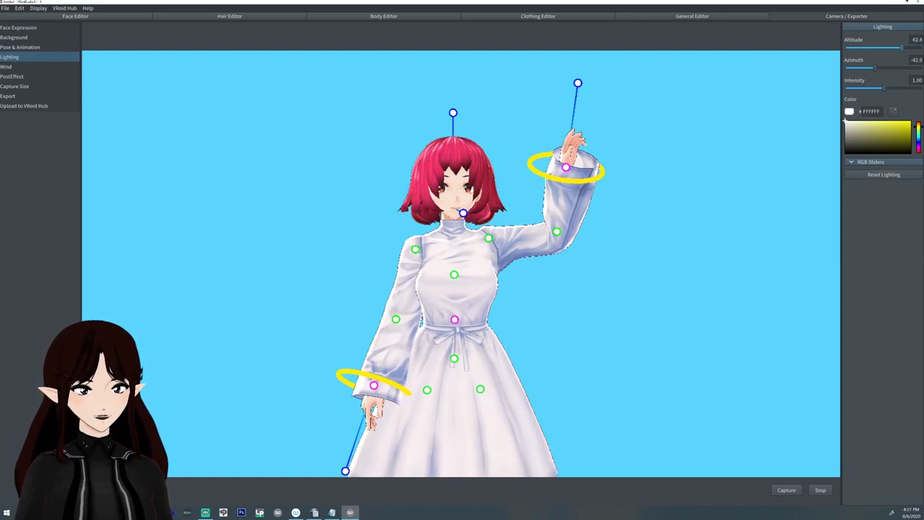
pyautogui.click(39, 66)
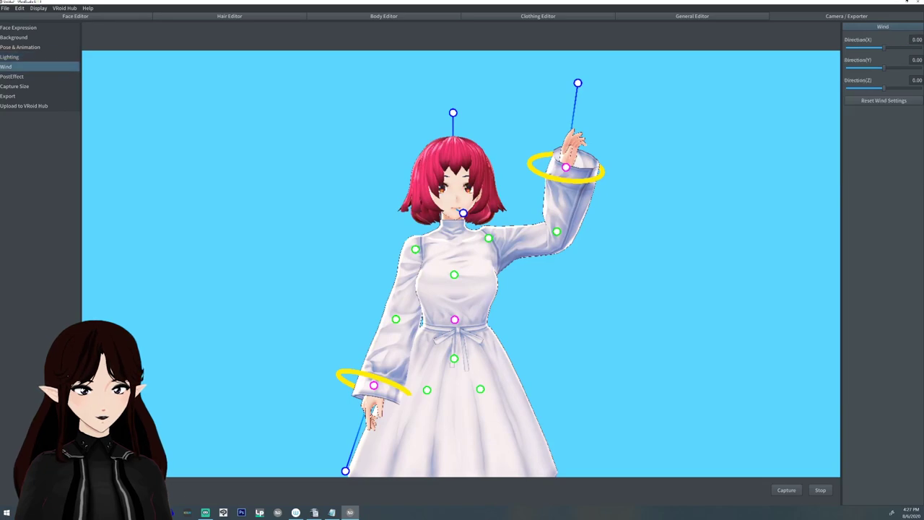
pyautogui.moveTo(883, 48)
pyautogui.mouseDown()
pyautogui.moveTo(892, 48)
pyautogui.moveTo(884, 48)
pyautogui.mouseUp()
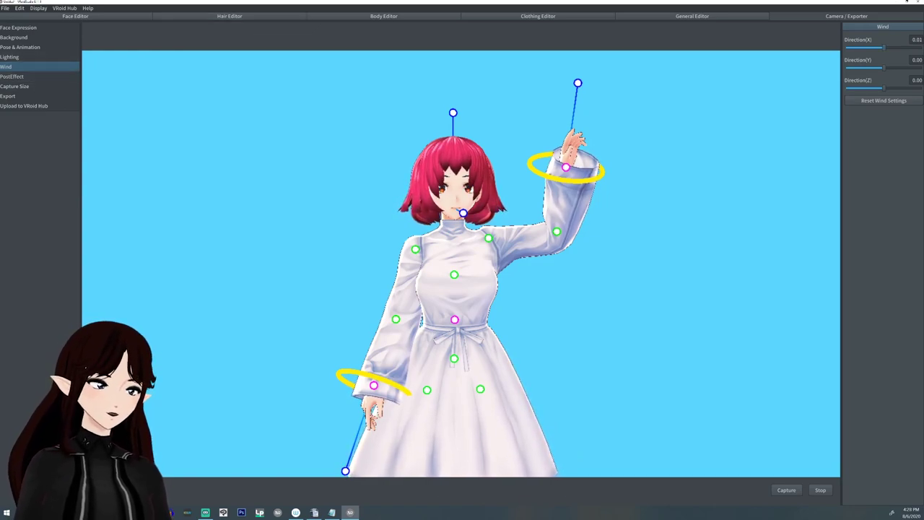
# Enable the antialiasing post effect at High quality and compare the model's edges up close with it off and on.
pyautogui.click(40, 76)
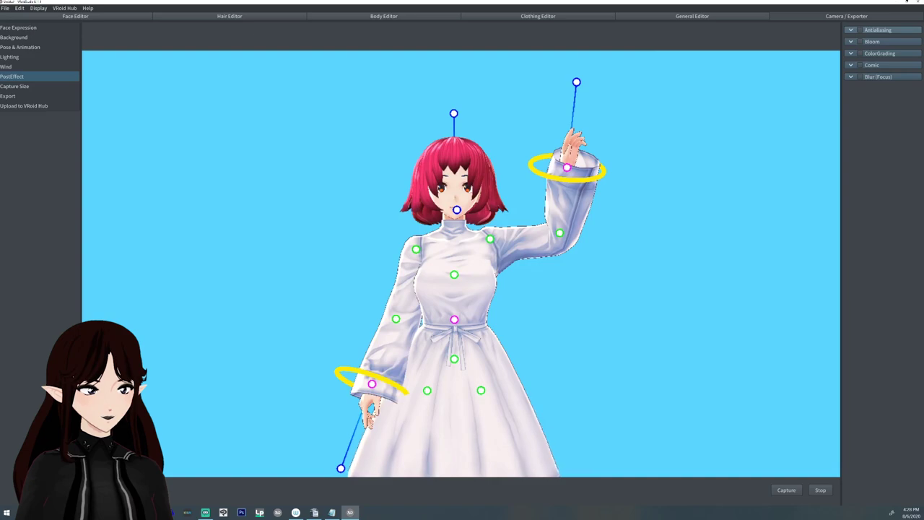
pyautogui.click(877, 30)
pyautogui.click(853, 52)
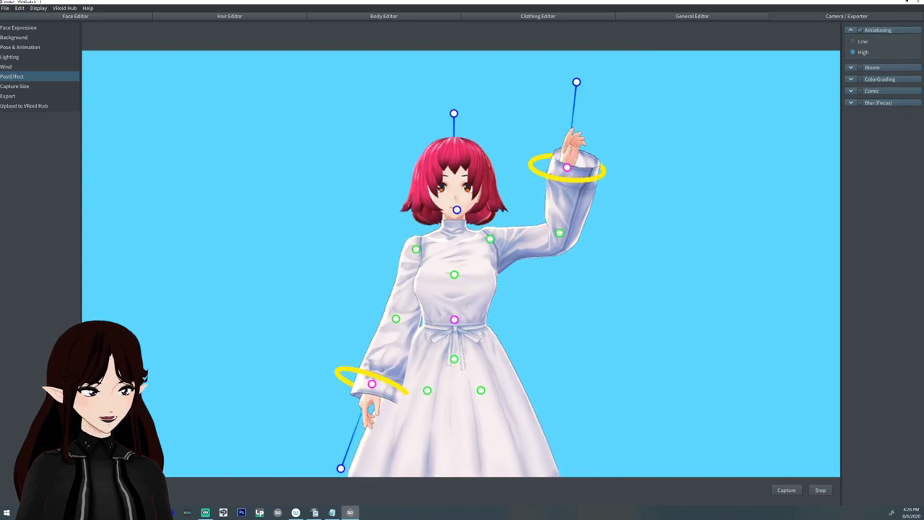
pyautogui.scroll(5, 460, 264)
pyautogui.moveTo(460, 263); pyautogui.dragTo(455, 415, button='middle')
pyautogui.scroll(2, 455, 414)
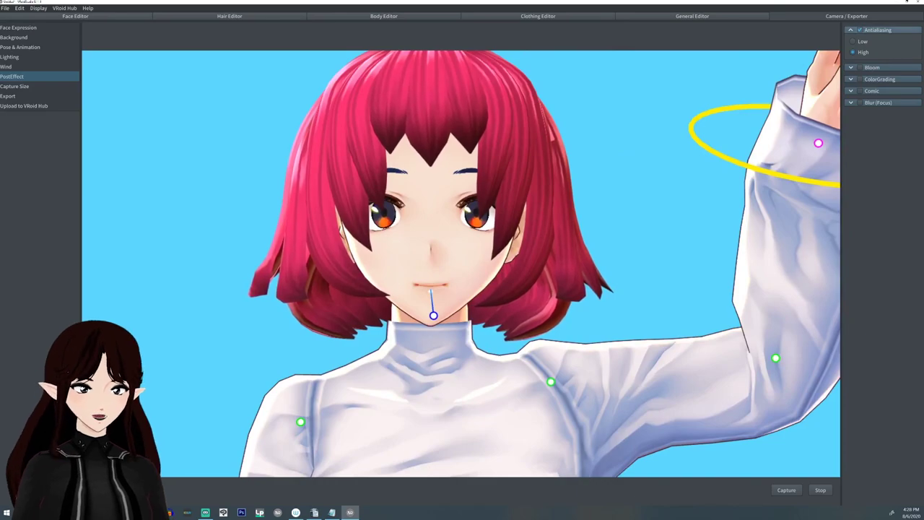
pyautogui.click(860, 30)
pyautogui.click(859, 30)
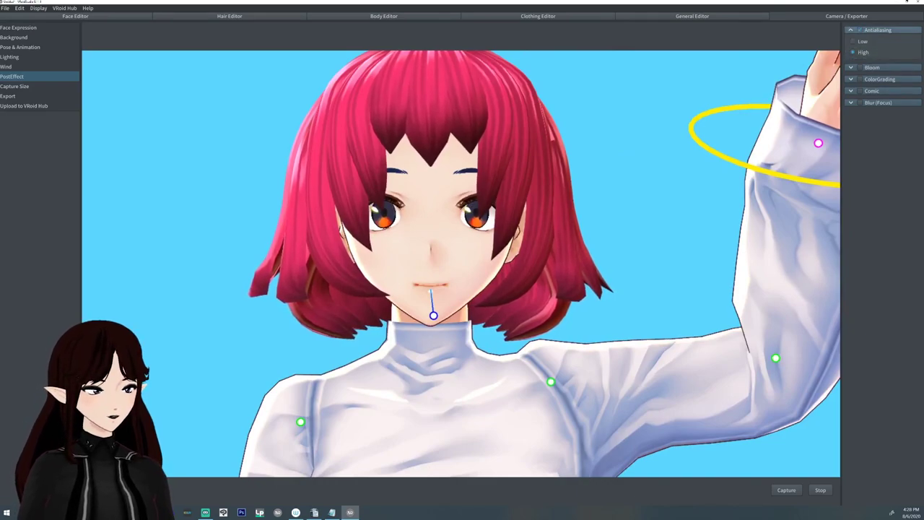
pyautogui.scroll(-4, 461, 264)
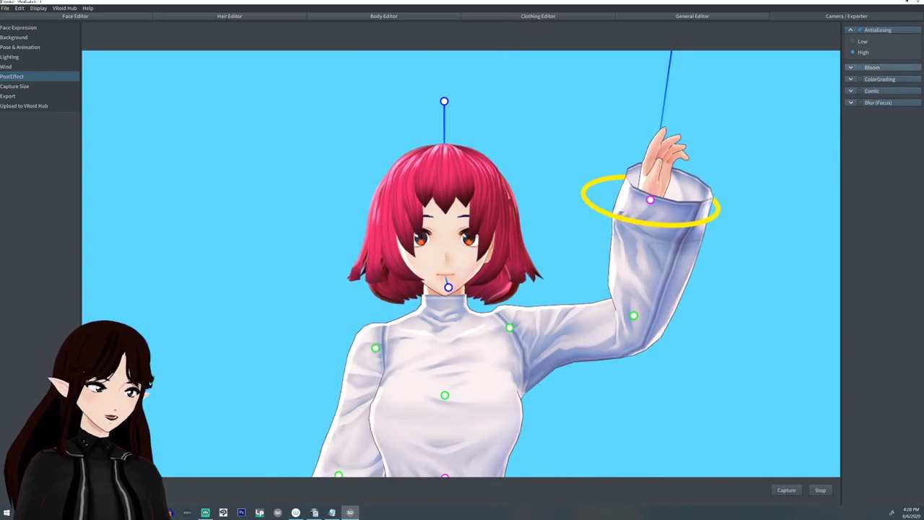
# Try the Bloom effect at intensity 3.75 and color grading at temperature 4.86, switching each one off after previewing it.
pyautogui.click(859, 67)
pyautogui.moveTo(882, 88)
pyautogui.mouseDown()
pyautogui.moveTo(857, 88)
pyautogui.moveTo(902, 88)
pyautogui.moveTo(874, 88)
pyautogui.mouseUp()
pyautogui.click(859, 68)
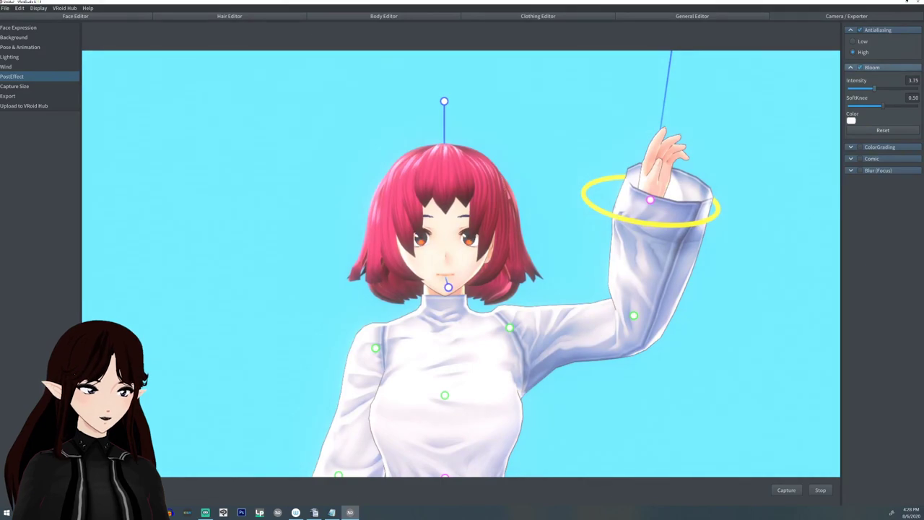
pyautogui.click(859, 79)
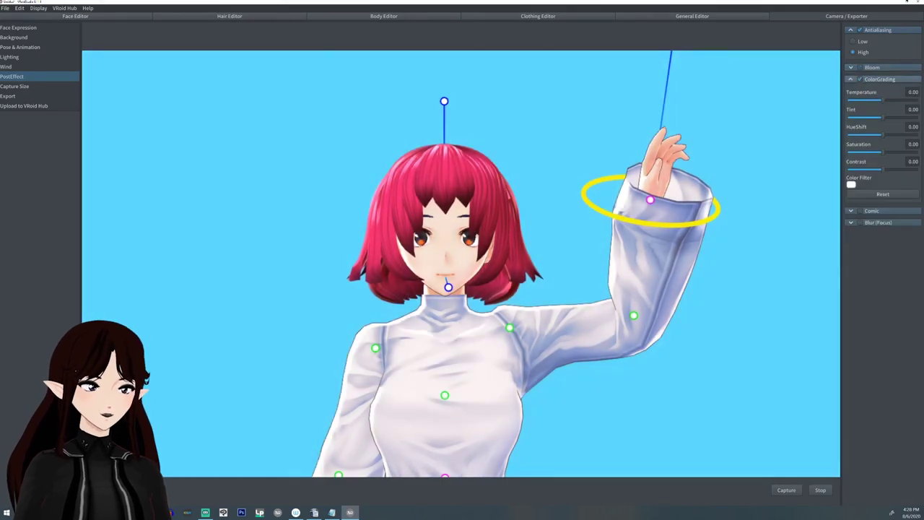
pyautogui.moveTo(881, 99)
pyautogui.mouseDown()
pyautogui.moveTo(915, 100)
pyautogui.moveTo(859, 100)
pyautogui.moveTo(902, 99)
pyautogui.moveTo(866, 99)
pyautogui.moveTo(877, 99)
pyautogui.mouseUp()
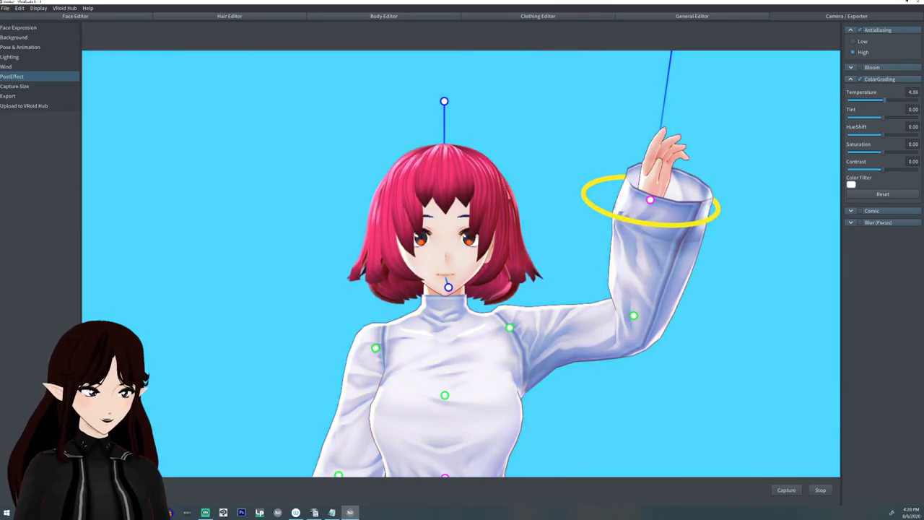
pyautogui.click(859, 78)
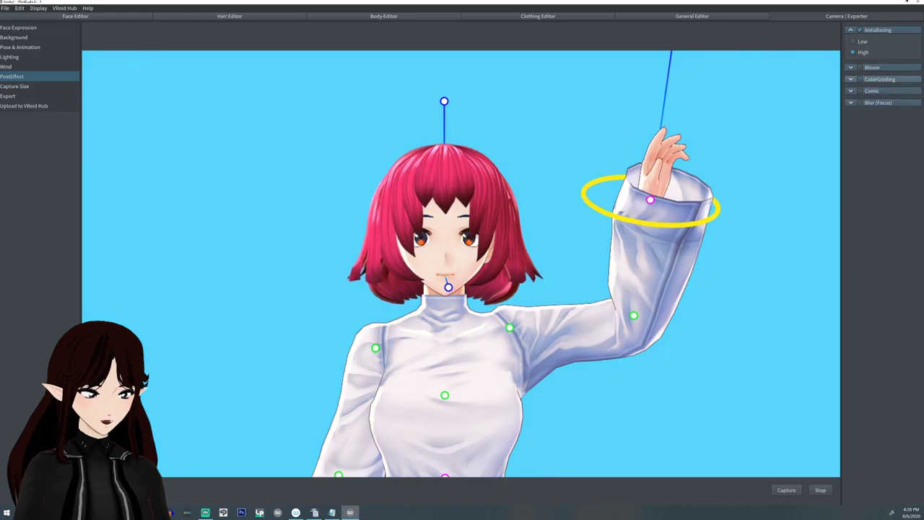
# Try the Comic effect with strip thickness 0.81, maximum threshold 0.76, minimum threshold 0.29 and color ratio 1.00, and switch it off.
pyautogui.click(860, 90)
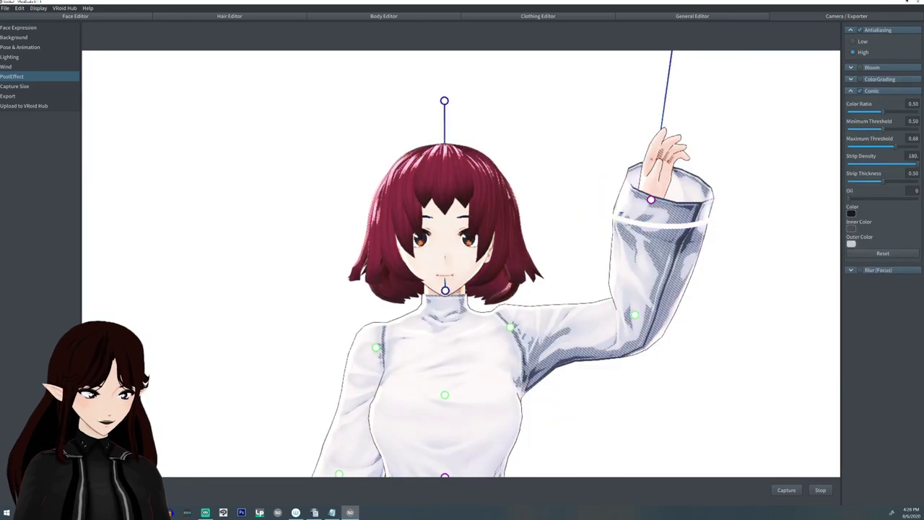
pyautogui.moveTo(890, 181)
pyautogui.mouseDown()
pyautogui.moveTo(917, 182)
pyautogui.moveTo(905, 181)
pyautogui.mouseUp()
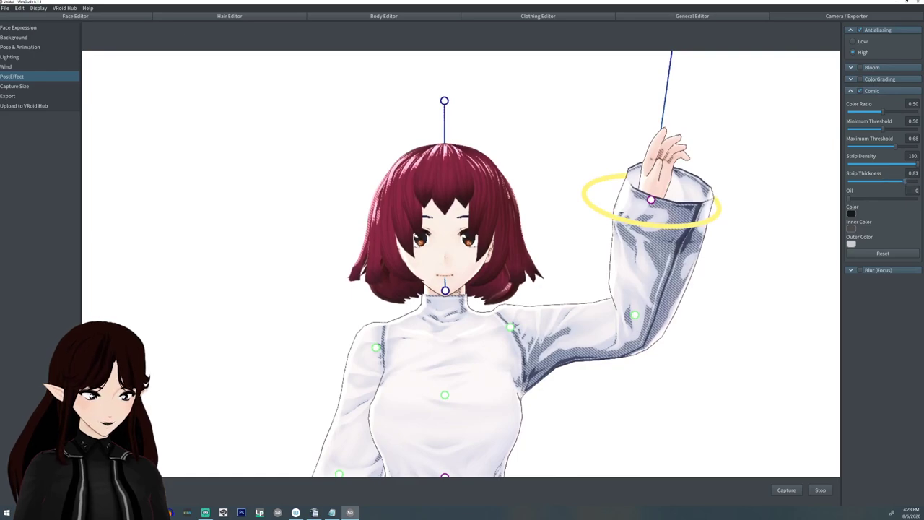
pyautogui.moveTo(894, 147); pyautogui.dragTo(902, 146)
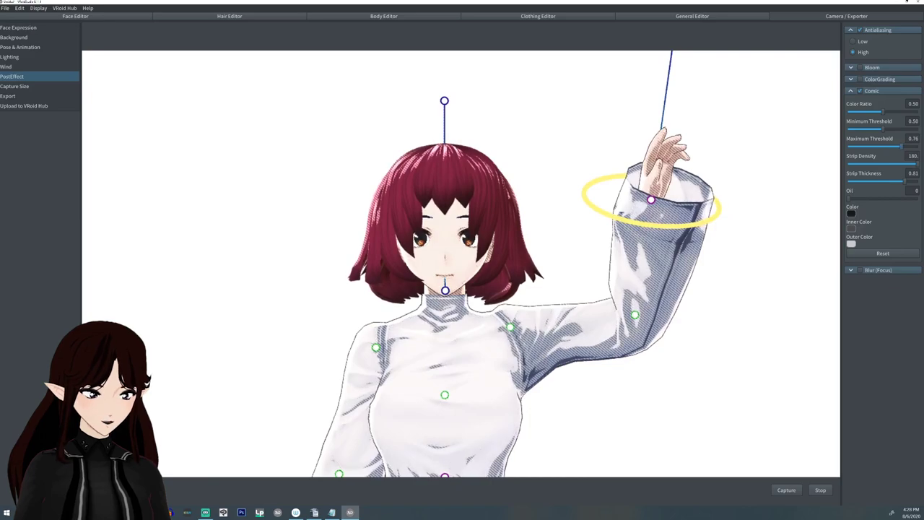
pyautogui.scroll(3, 460, 264)
pyautogui.scroll(-3, 461, 264)
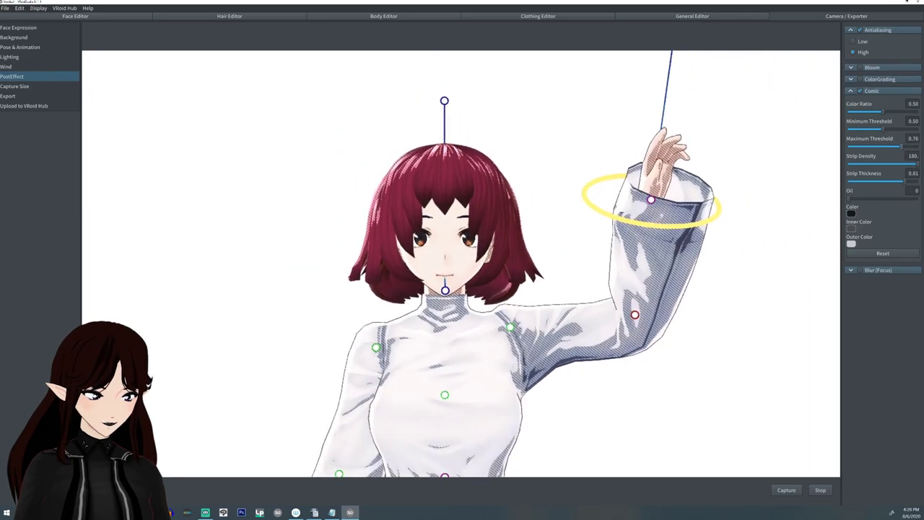
pyautogui.moveTo(883, 129)
pyautogui.mouseDown()
pyautogui.moveTo(858, 129)
pyautogui.moveTo(869, 129)
pyautogui.moveTo(848, 112)
pyautogui.moveTo(916, 112)
pyautogui.mouseUp()
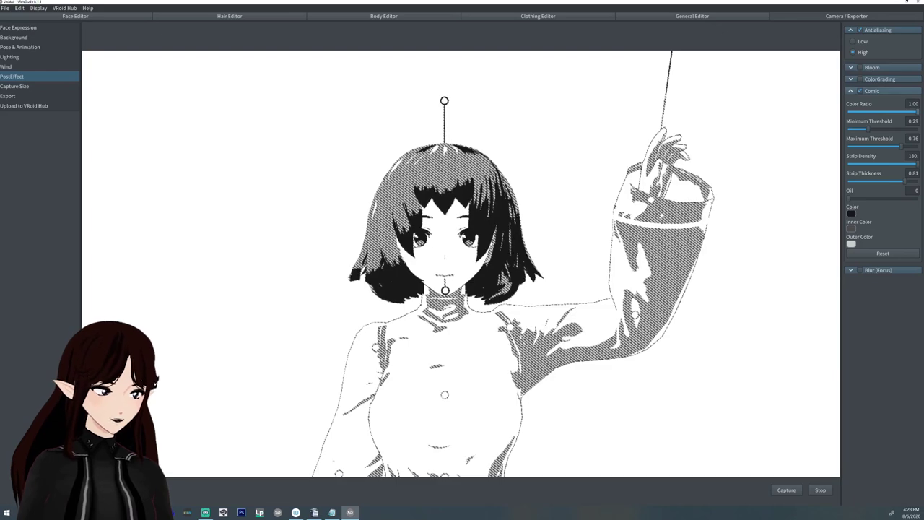
pyautogui.click(860, 91)
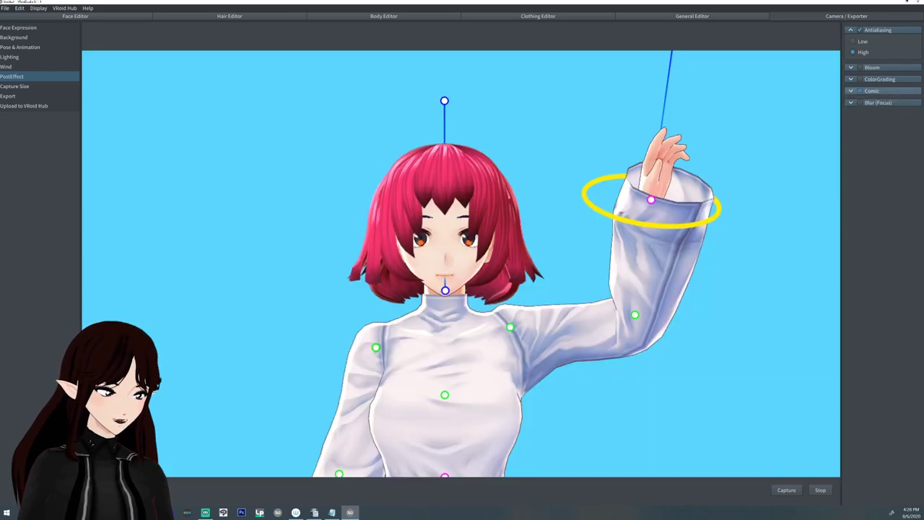
# Try the focus blur effect with direction X 0.15 and Y 0.22, and switch it off.
pyautogui.click(859, 103)
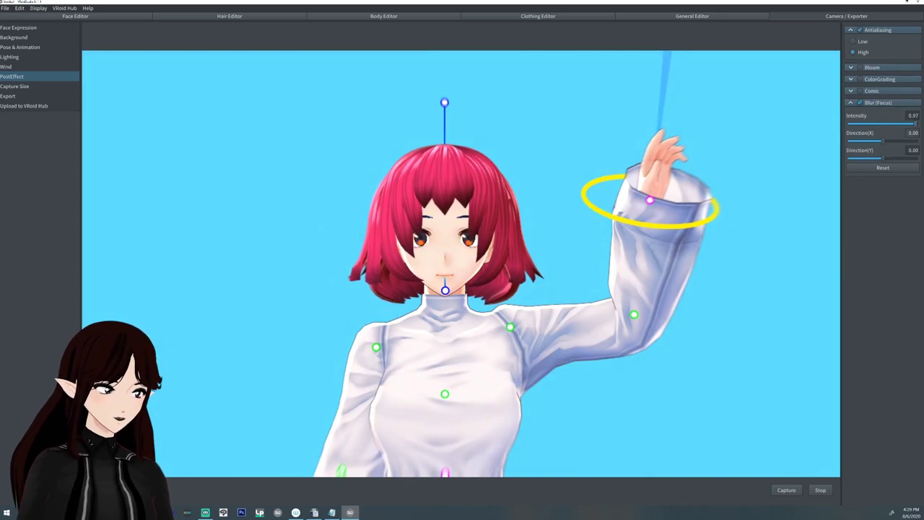
pyautogui.moveTo(881, 141)
pyautogui.mouseDown()
pyautogui.moveTo(859, 141)
pyautogui.moveTo(900, 141)
pyautogui.moveTo(886, 140)
pyautogui.moveTo(883, 158)
pyautogui.moveTo(912, 157)
pyautogui.moveTo(890, 157)
pyautogui.mouseUp()
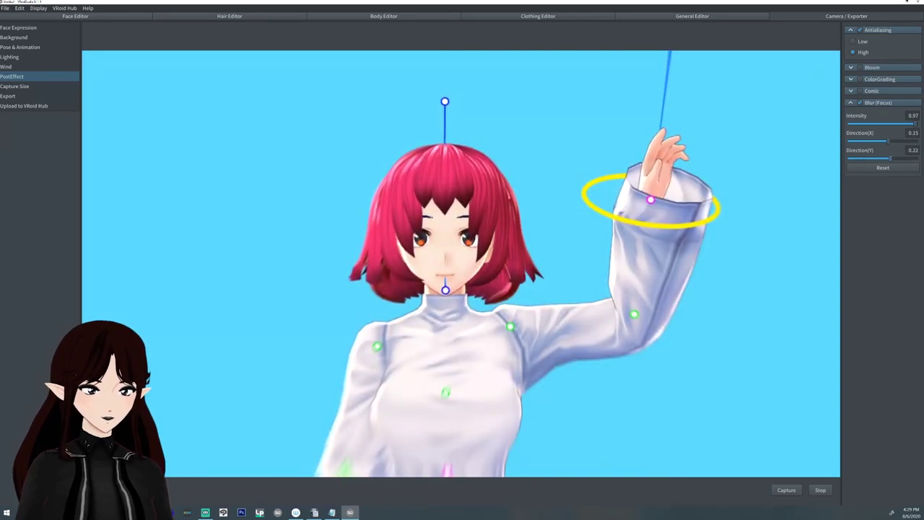
pyautogui.click(860, 101)
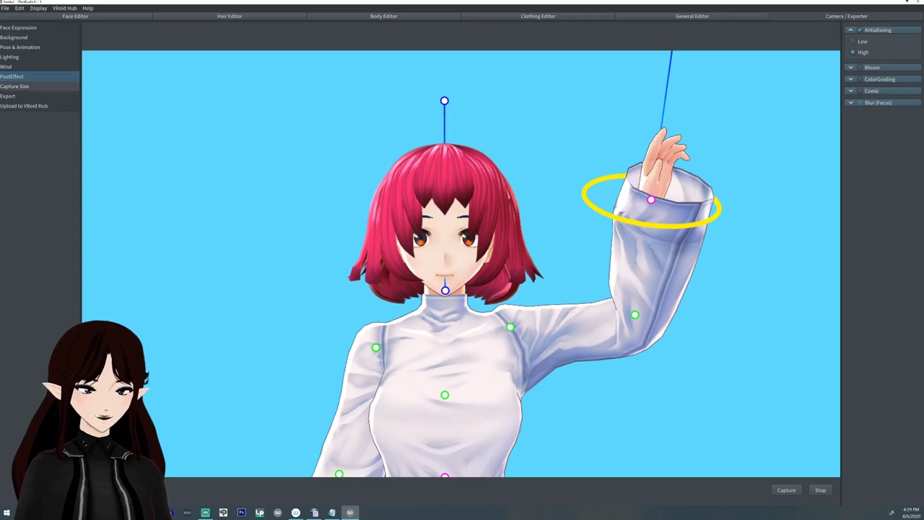
# Set the capture width to 1296 px, and play the female Standby 5 animation and stop it on a pose.
pyautogui.click(14, 86)
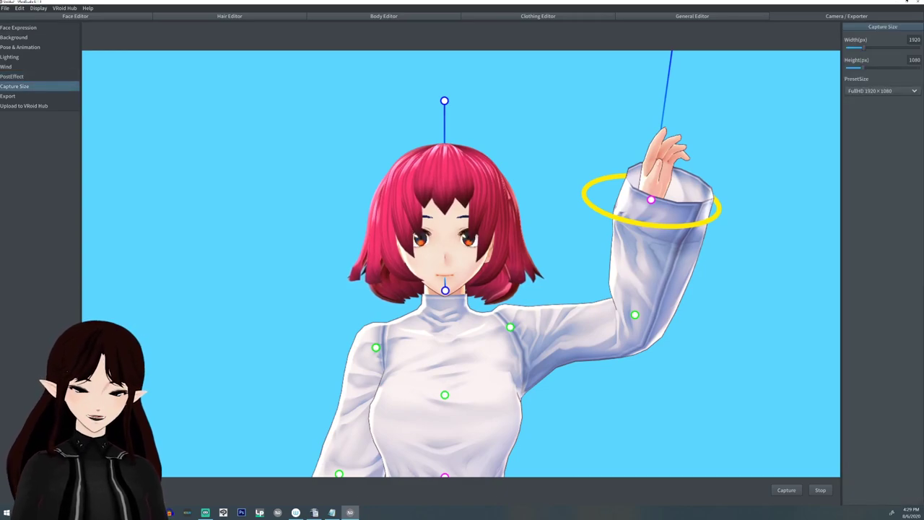
pyautogui.moveTo(864, 48)
pyautogui.mouseDown()
pyautogui.moveTo(919, 47)
pyautogui.moveTo(857, 46)
pyautogui.mouseUp()
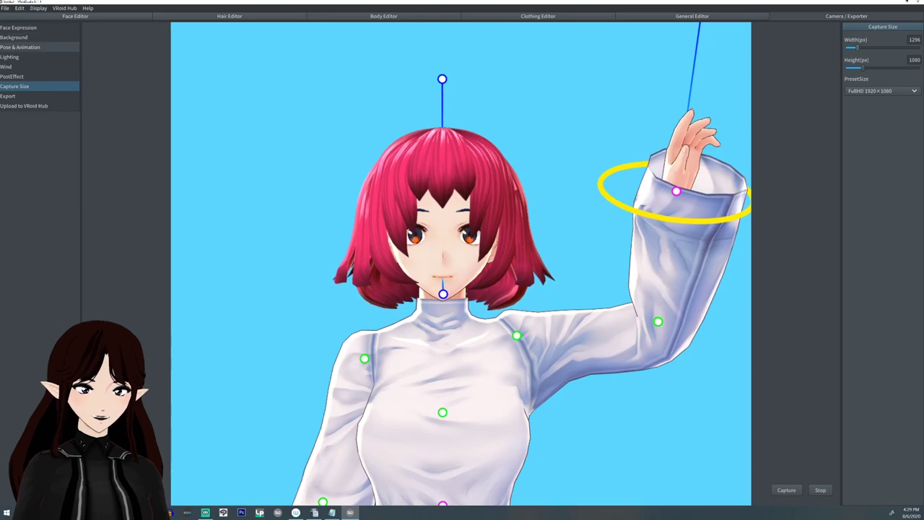
pyautogui.click(40, 47)
pyautogui.click(882, 38)
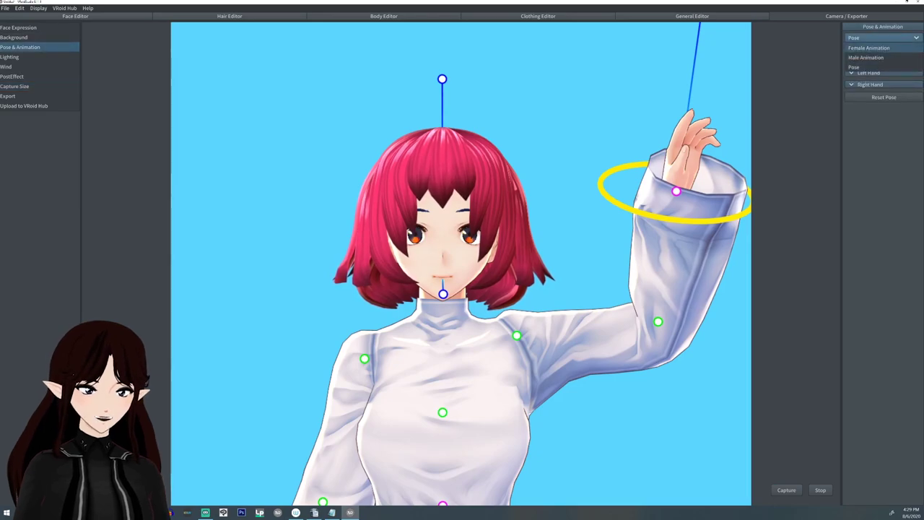
pyautogui.click(873, 49)
pyautogui.click(882, 110)
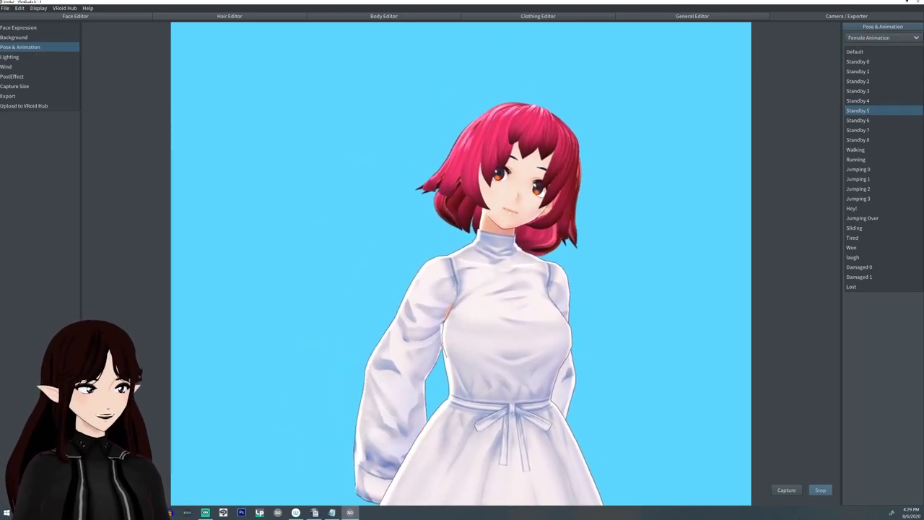
pyautogui.click(820, 489)
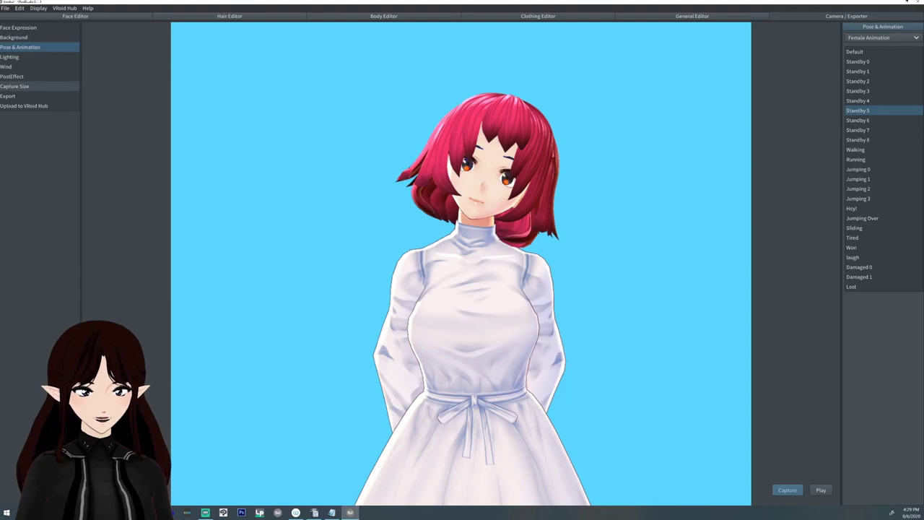
# Look over the model's export options and VRM settings, cancel without exporting, and open the VRoid Hub upload section.
pyautogui.click(39, 96)
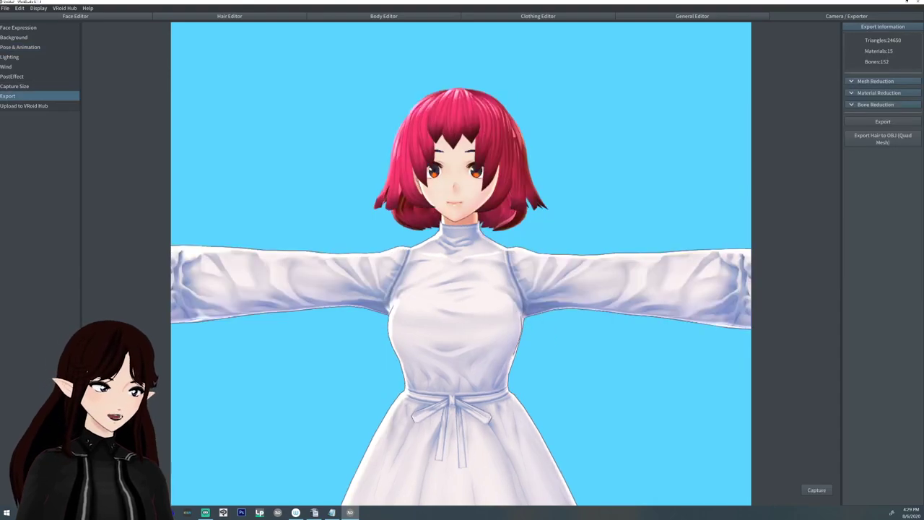
pyautogui.scroll(-3, 460, 264)
pyautogui.moveTo(461, 304); pyautogui.dragTo(461, 234, button='middle')
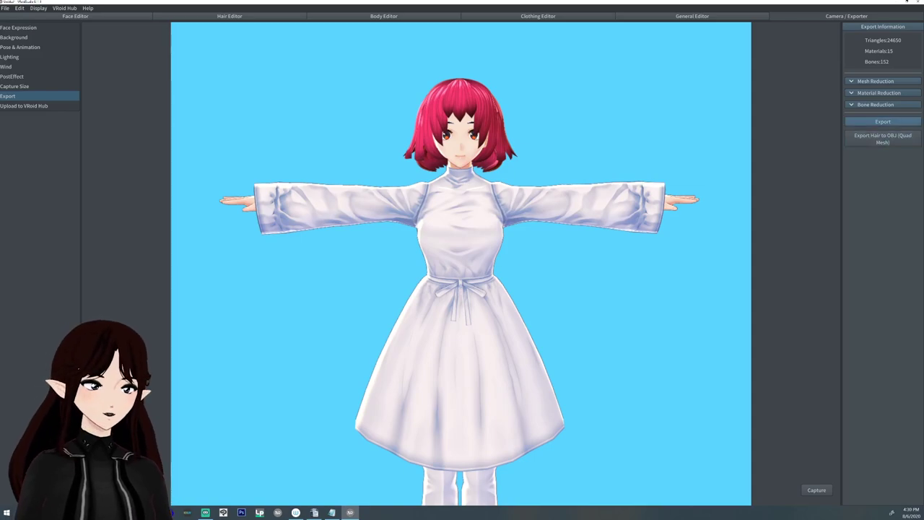
pyautogui.click(882, 121)
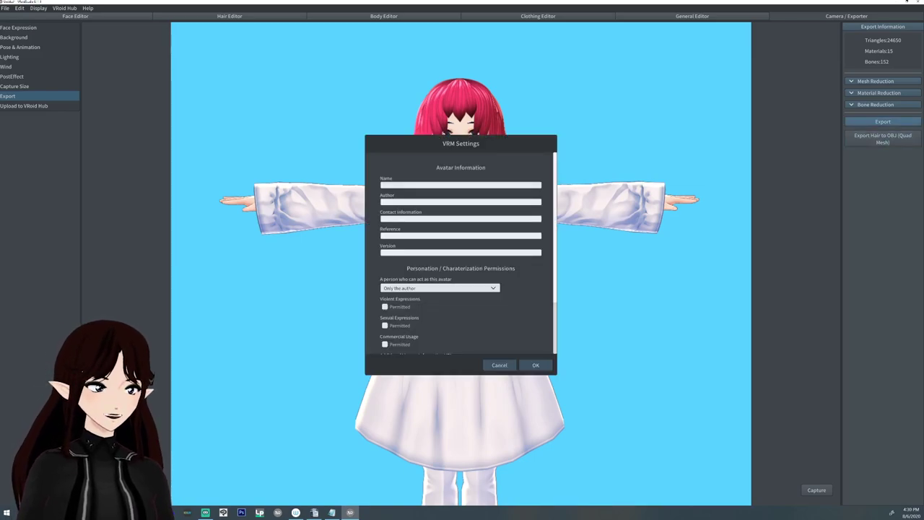
pyautogui.click(499, 364)
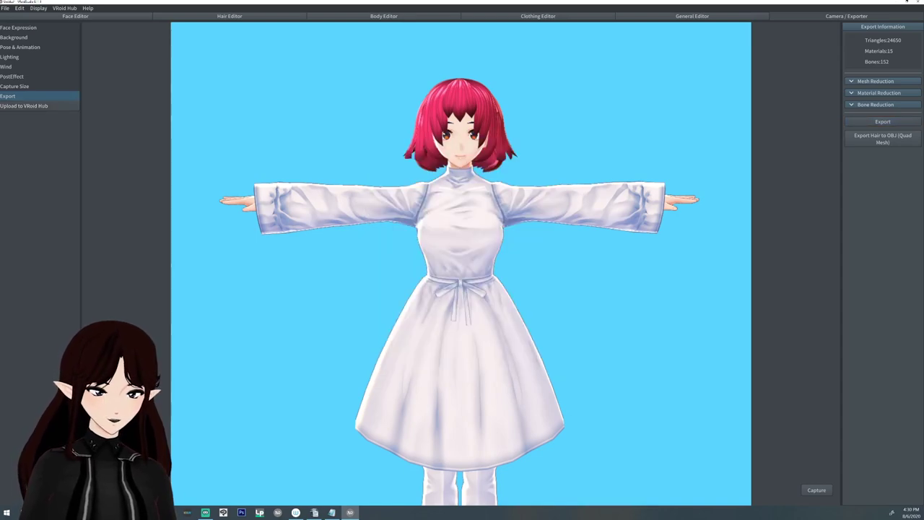
pyautogui.click(24, 105)
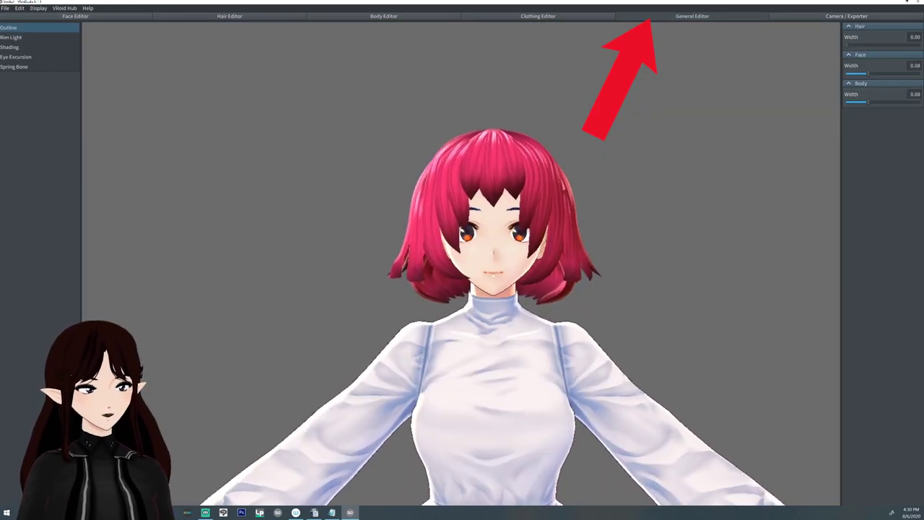
# In the General Editor, set the outline width to 0.25 for the hair and 0.00 for the face.
pyautogui.scroll(3, 461, 263)
pyautogui.moveTo(460, 264); pyautogui.dragTo(432, 264, button='middle')
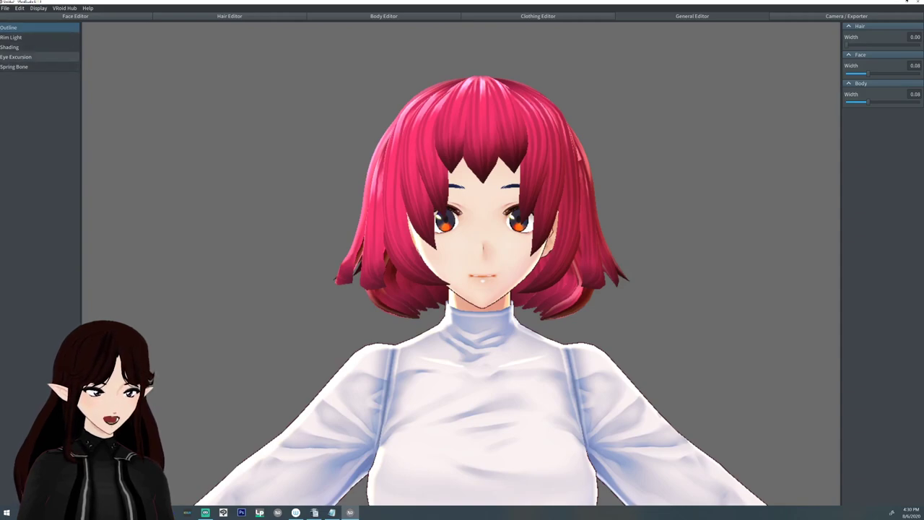
pyautogui.moveTo(482, 289); pyautogui.dragTo(460, 310, button='right')
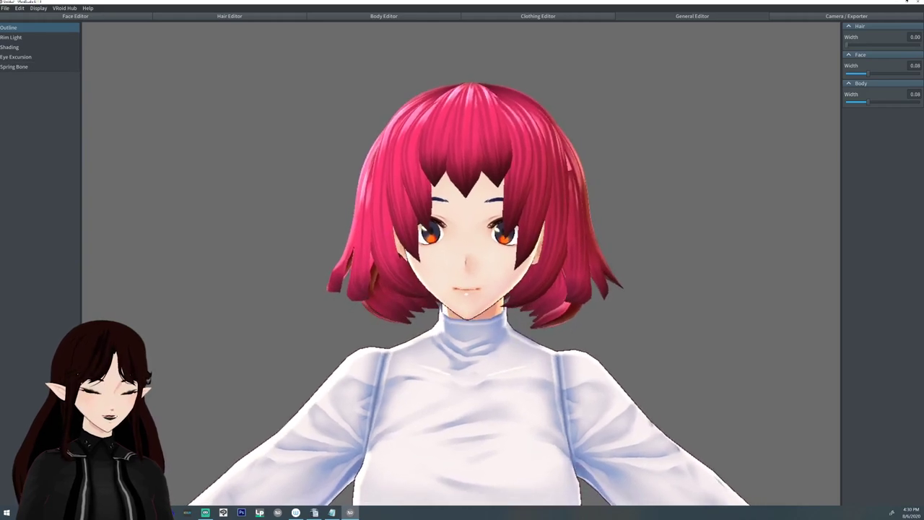
pyautogui.moveTo(846, 45); pyautogui.dragTo(919, 45)
pyautogui.moveTo(868, 73); pyautogui.dragTo(847, 73)
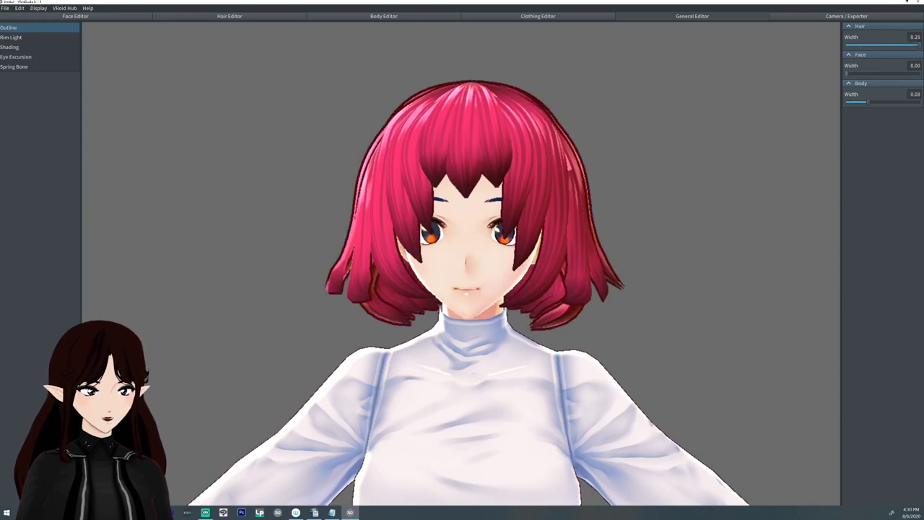
# Set the outline width to 0.14 for the hair, 0.23 for the face and 0.22 for the body.
pyautogui.moveTo(918, 45); pyautogui.dragTo(847, 45)
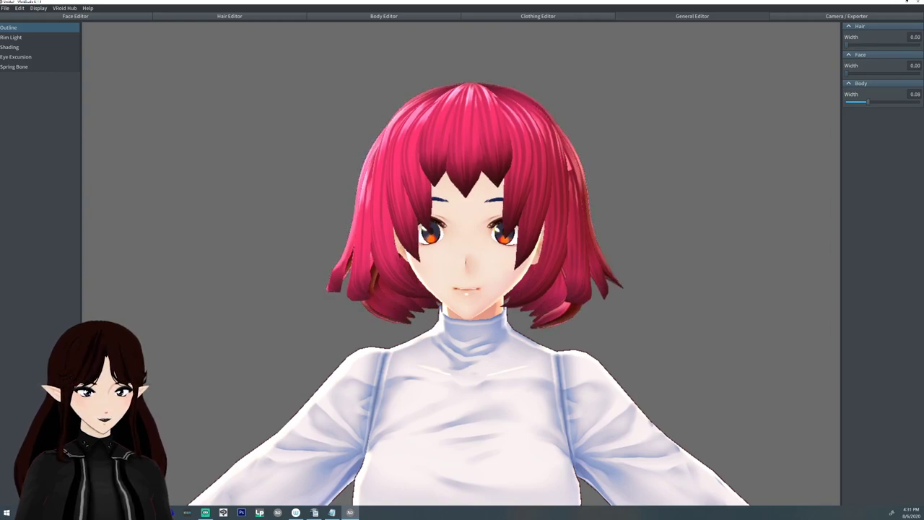
pyautogui.moveTo(868, 101); pyautogui.dragTo(910, 101)
pyautogui.moveTo(847, 74); pyautogui.dragTo(913, 73)
pyautogui.moveTo(846, 45); pyautogui.dragTo(886, 44)
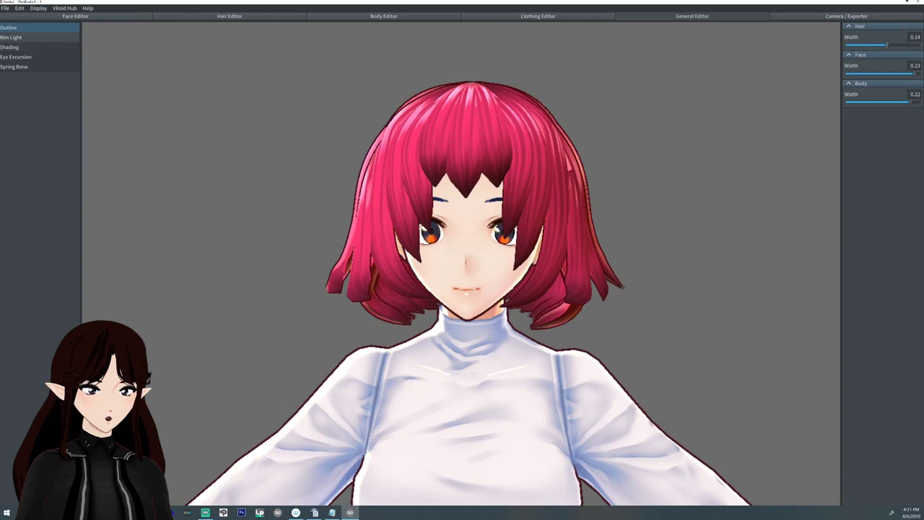
# Set the rim light strength and compression to 0.00 for the hair and, after trying 100, for the body.
pyautogui.click(11, 37)
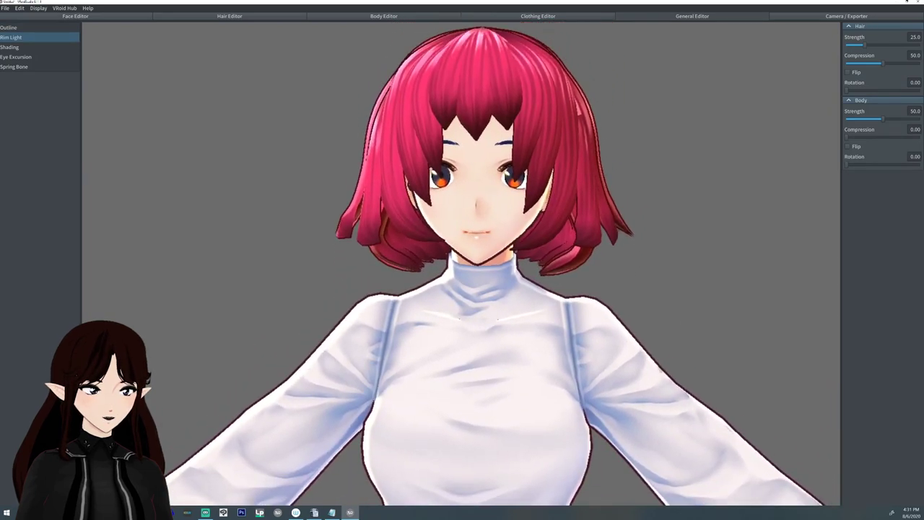
pyautogui.moveTo(863, 45); pyautogui.dragTo(846, 64)
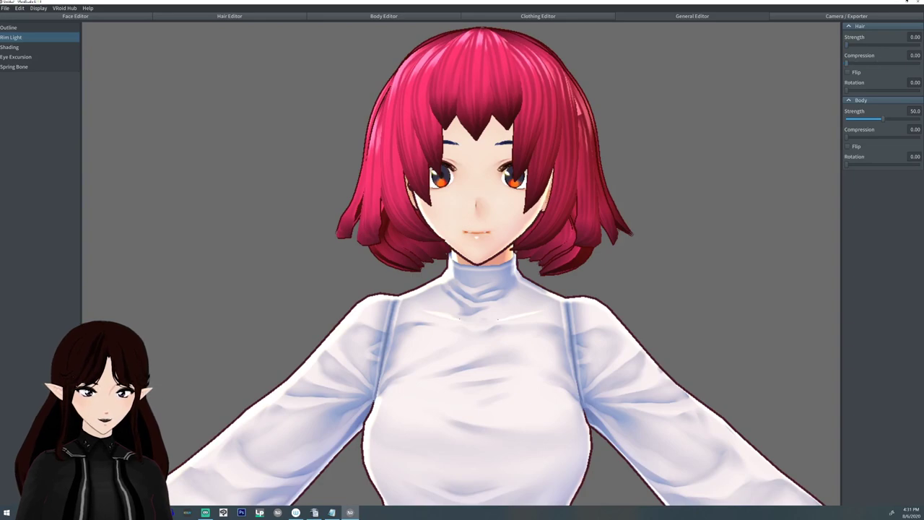
pyautogui.moveTo(882, 119); pyautogui.dragTo(919, 119)
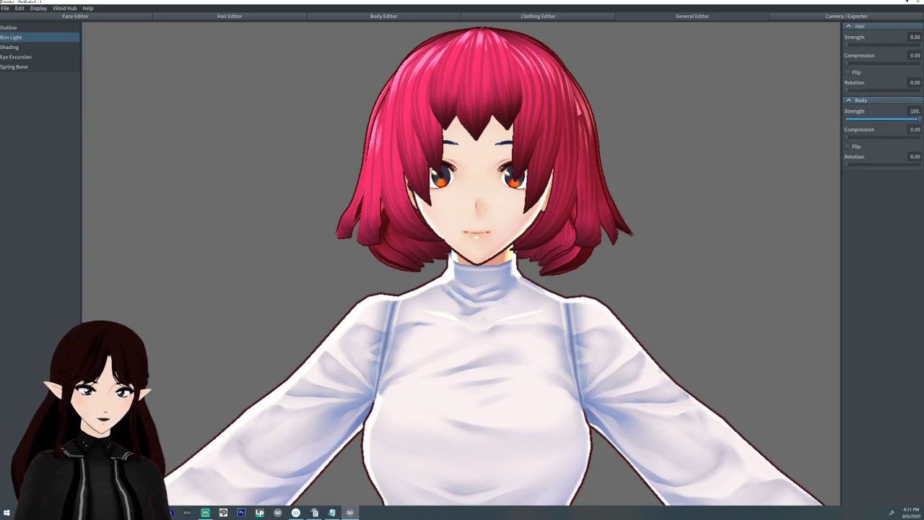
pyautogui.moveTo(847, 137); pyautogui.dragTo(920, 119)
pyautogui.click(914, 111)
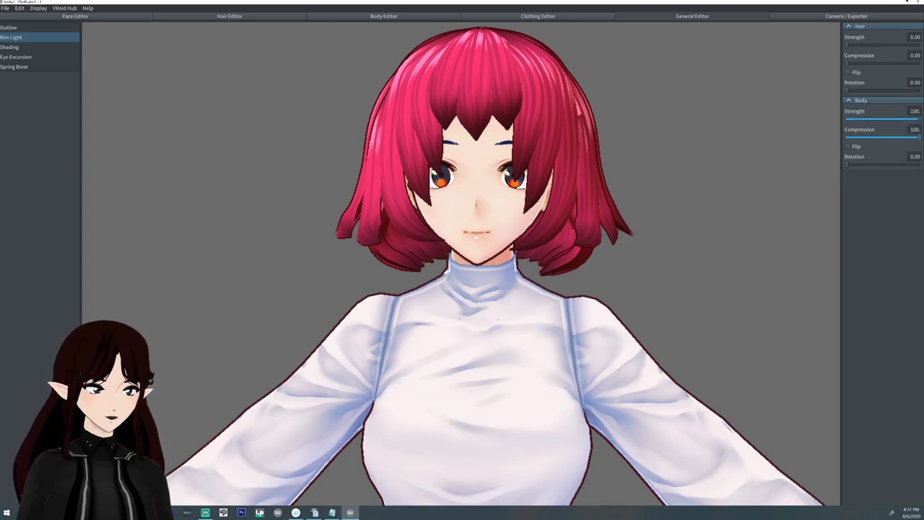
pyautogui.moveTo(919, 118); pyautogui.dragTo(847, 119)
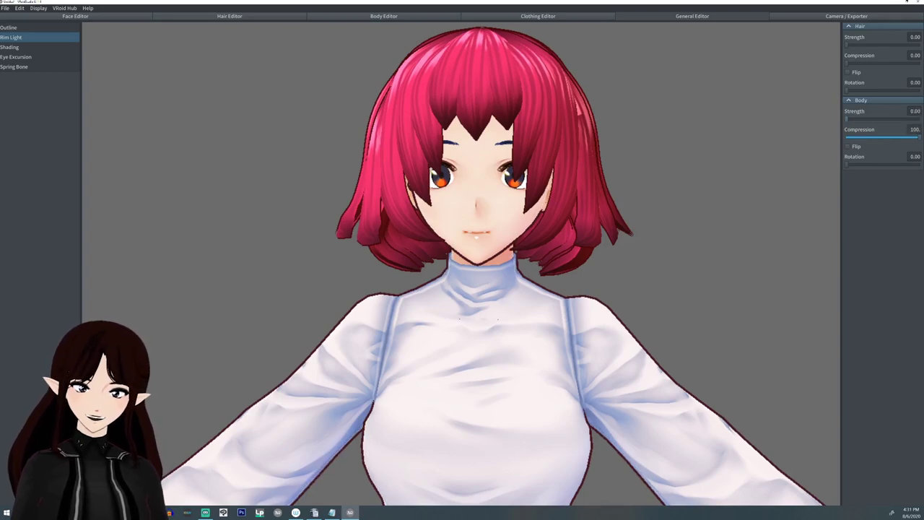
pyautogui.moveTo(919, 137); pyautogui.dragTo(846, 137)
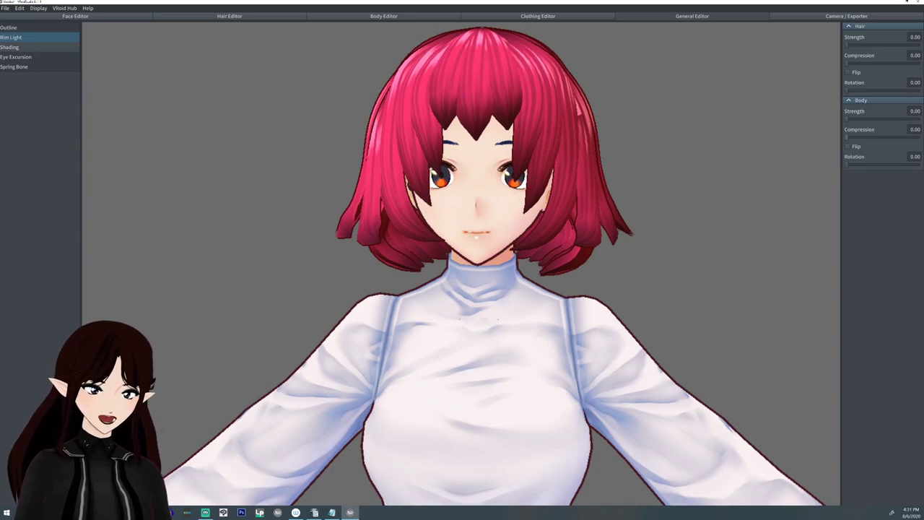
# Experiment with the hair shading and settle on a shade width of -0.19 and a shade hardness of 0.27.
pyautogui.click(9, 47)
pyautogui.moveTo(462, 260); pyautogui.dragTo(477, 250, button='right')
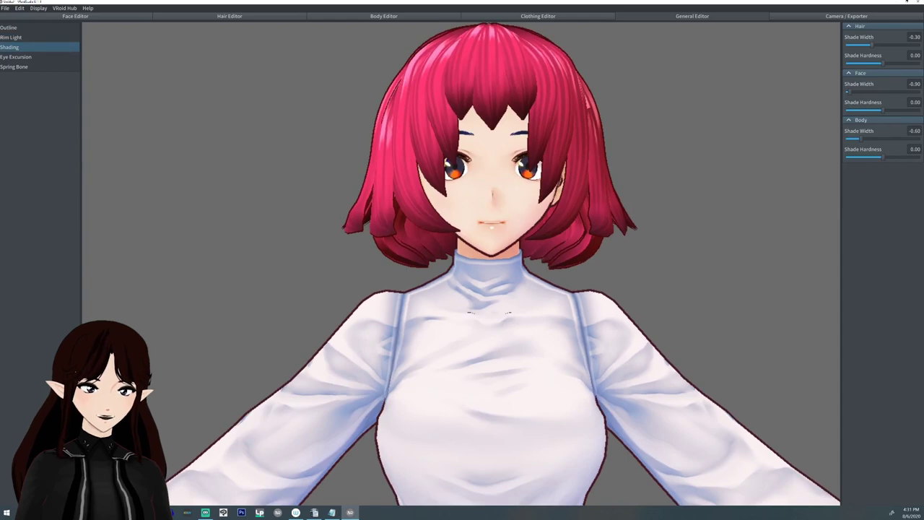
pyautogui.moveTo(871, 45)
pyautogui.mouseDown()
pyautogui.moveTo(889, 44)
pyautogui.moveTo(859, 45)
pyautogui.moveTo(912, 62)
pyautogui.mouseUp()
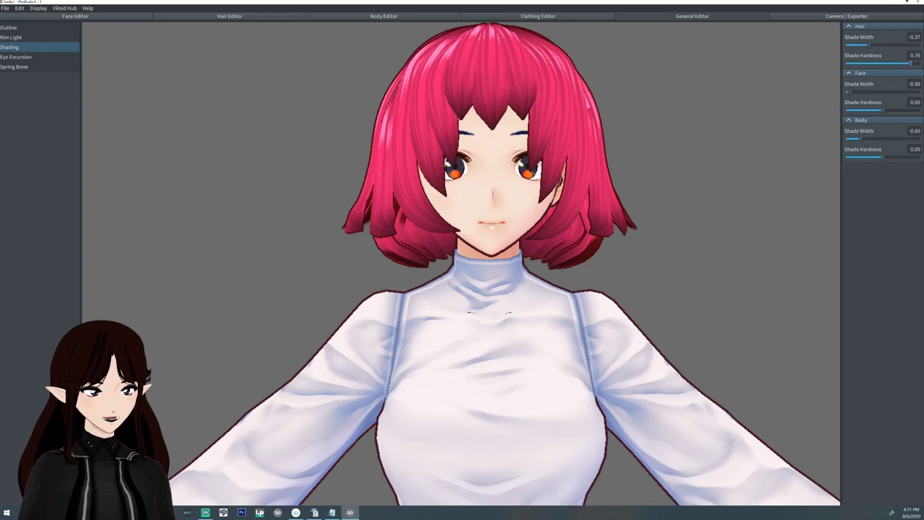
pyautogui.moveTo(868, 45)
pyautogui.mouseDown()
pyautogui.moveTo(899, 45)
pyautogui.moveTo(886, 45)
pyautogui.moveTo(920, 63)
pyautogui.mouseUp()
pyautogui.moveTo(650, 253); pyautogui.dragTo(606, 261, button='right')
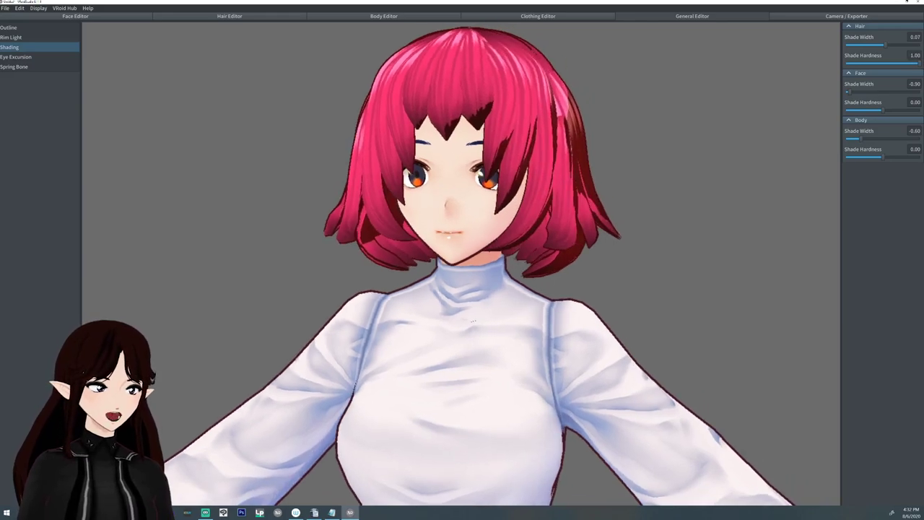
pyautogui.moveTo(886, 45); pyautogui.dragTo(892, 62)
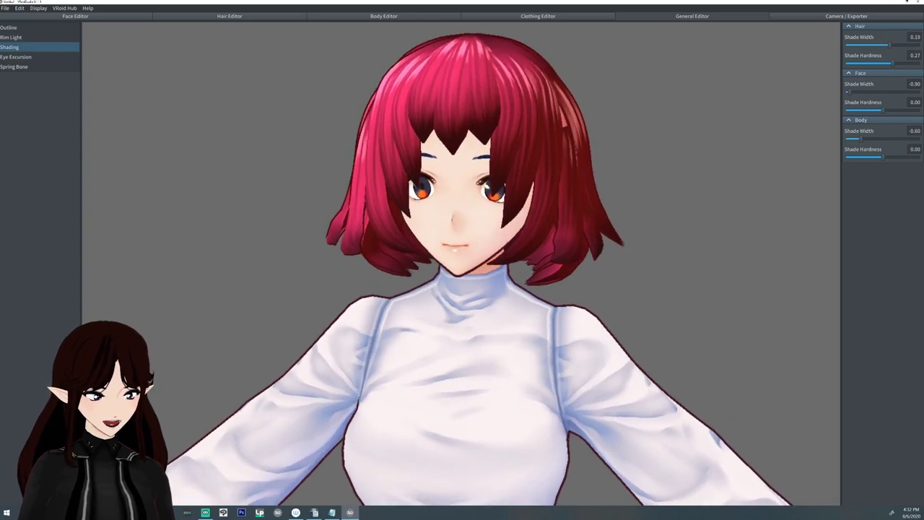
pyautogui.moveTo(889, 45); pyautogui.dragTo(875, 45)
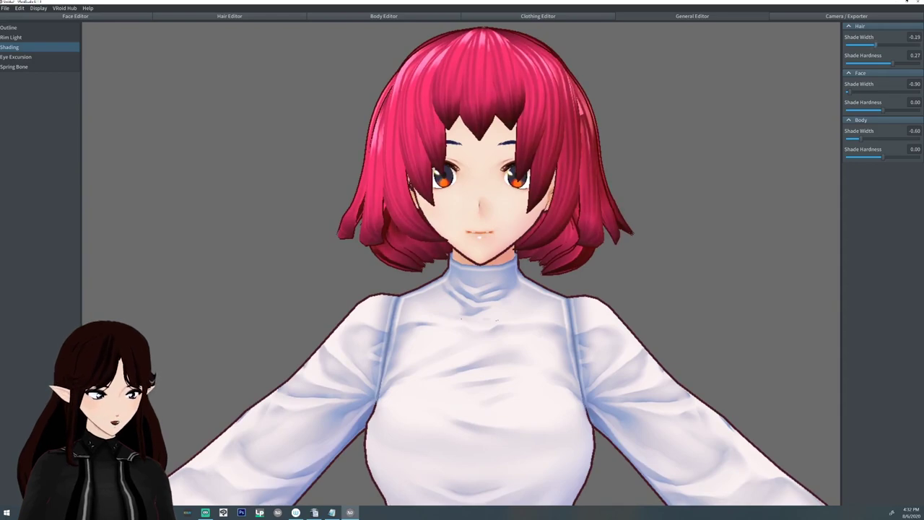
# Set the face shading to width 0.05 and hardness 0.66, and the body shading to width -0.01 and hardness 0.60.
pyautogui.moveTo(849, 91); pyautogui.dragTo(919, 110)
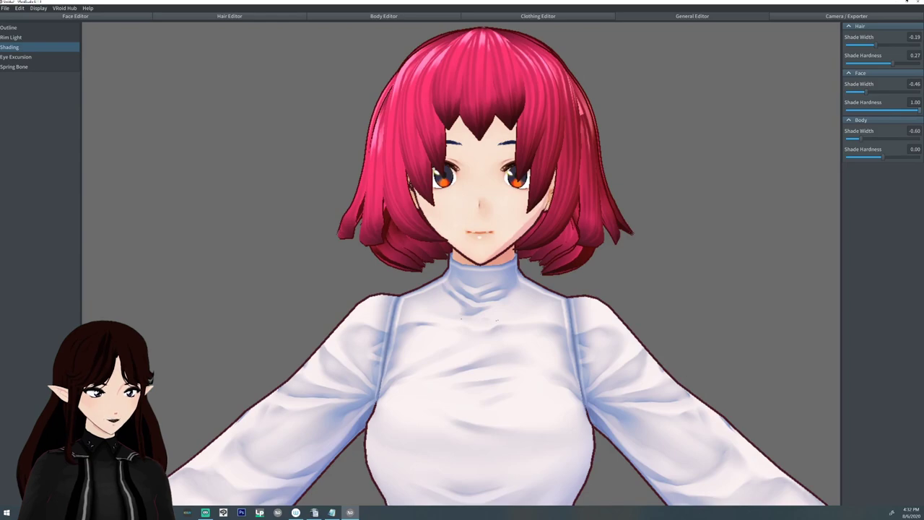
pyautogui.moveTo(865, 92); pyautogui.dragTo(872, 92)
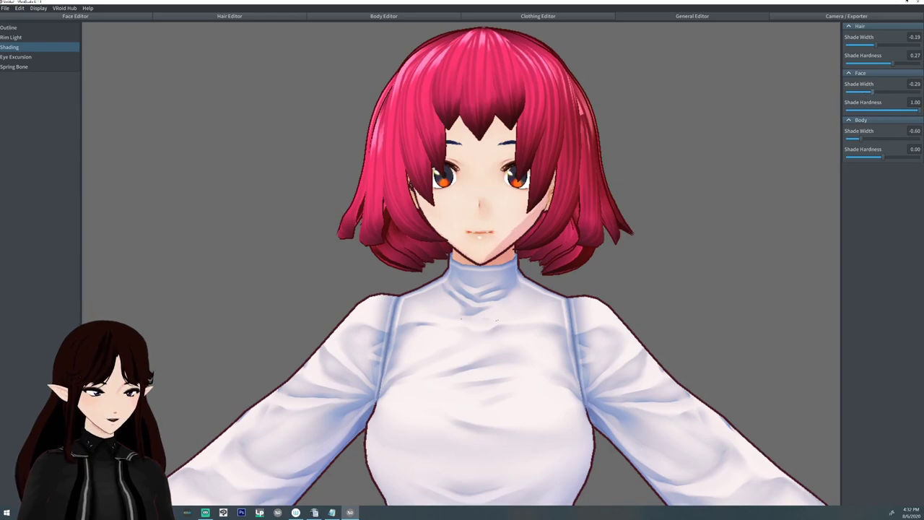
pyautogui.scroll(3, 462, 260)
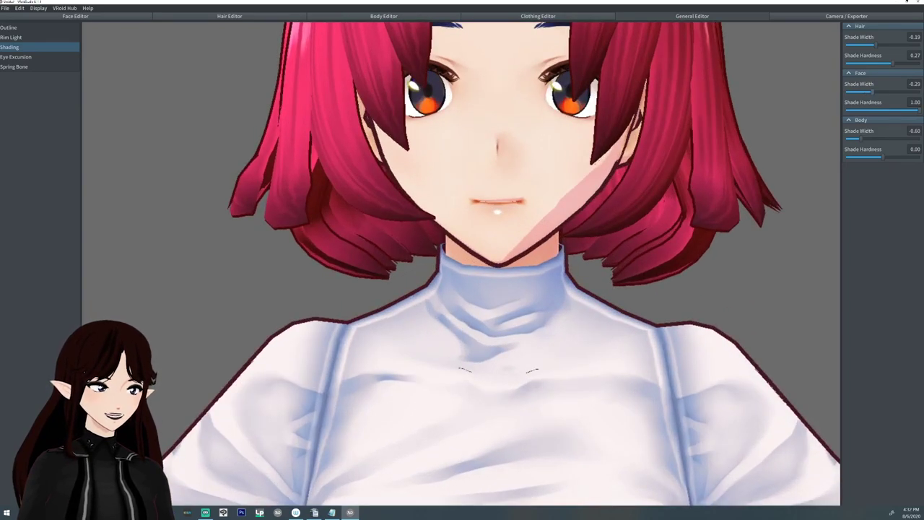
pyautogui.scroll(-3, 462, 260)
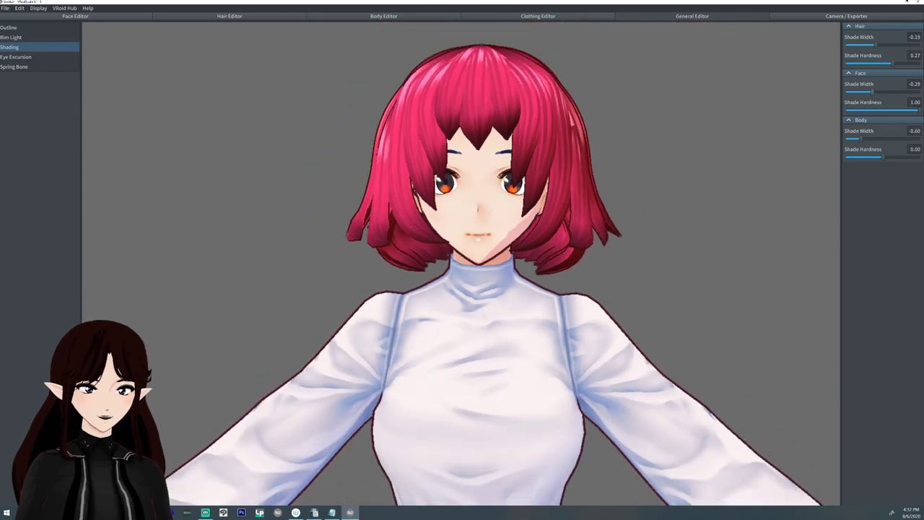
pyautogui.moveTo(872, 92)
pyautogui.mouseDown()
pyautogui.moveTo(896, 91)
pyautogui.moveTo(872, 91)
pyautogui.mouseUp()
pyautogui.moveTo(917, 110)
pyautogui.mouseDown()
pyautogui.moveTo(891, 109)
pyautogui.moveTo(879, 92)
pyautogui.moveTo(895, 92)
pyautogui.moveTo(884, 92)
pyautogui.moveTo(906, 110)
pyautogui.mouseUp()
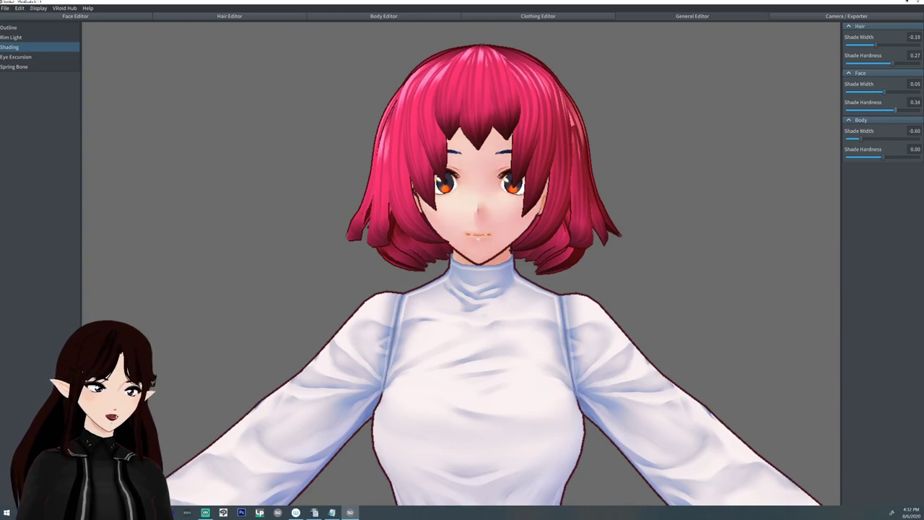
pyautogui.moveTo(485, 336); pyautogui.dragTo(505, 315, button='right')
pyautogui.scroll(3, 487, 306)
pyautogui.scroll(-3, 505, 314)
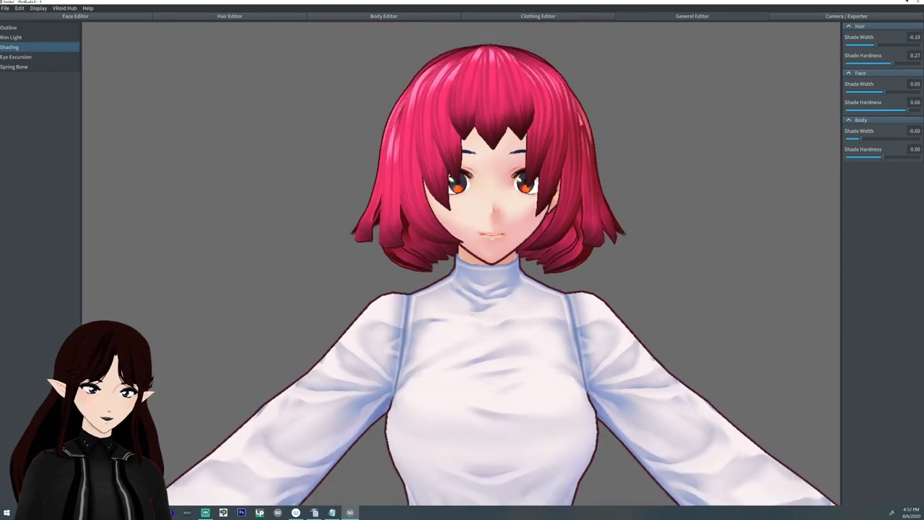
pyautogui.moveTo(882, 156)
pyautogui.mouseDown()
pyautogui.moveTo(902, 156)
pyautogui.moveTo(866, 139)
pyautogui.moveTo(879, 139)
pyautogui.mouseUp()
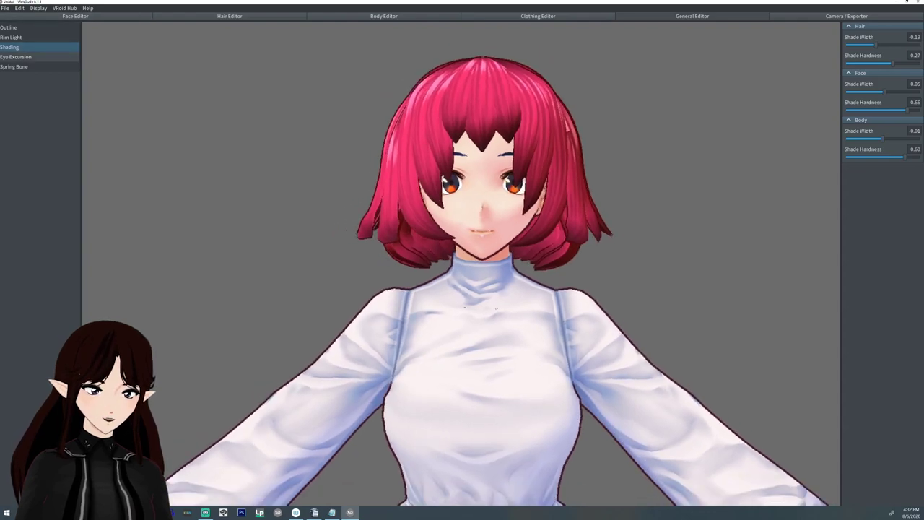
# Set the eye excursion to 0.11 inner, 14.6 outer, 13.9 upper and 9.51 lower.
pyautogui.click(40, 57)
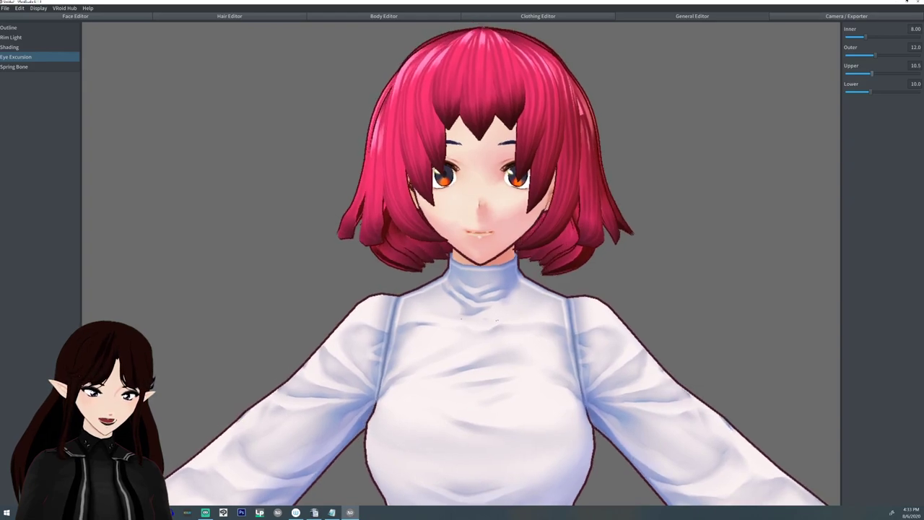
pyautogui.moveTo(872, 73); pyautogui.dragTo(845, 36)
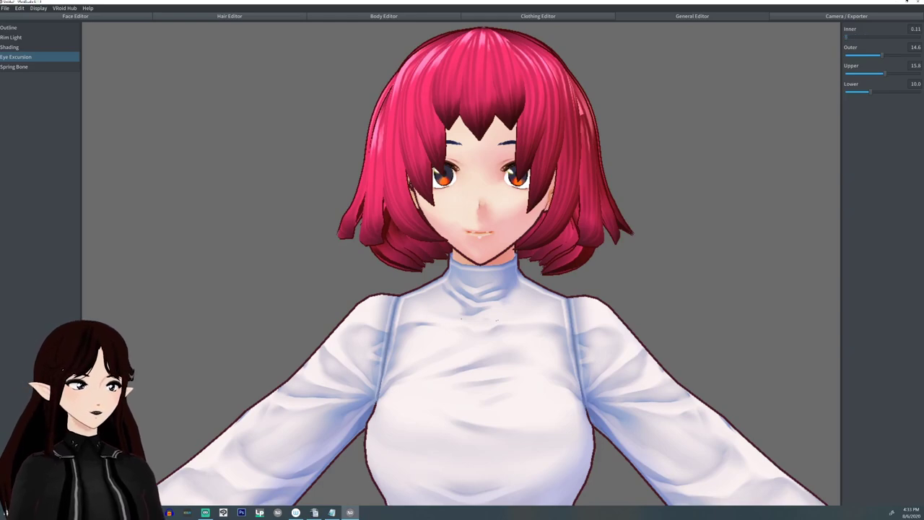
pyautogui.moveTo(870, 92); pyautogui.dragTo(883, 73)
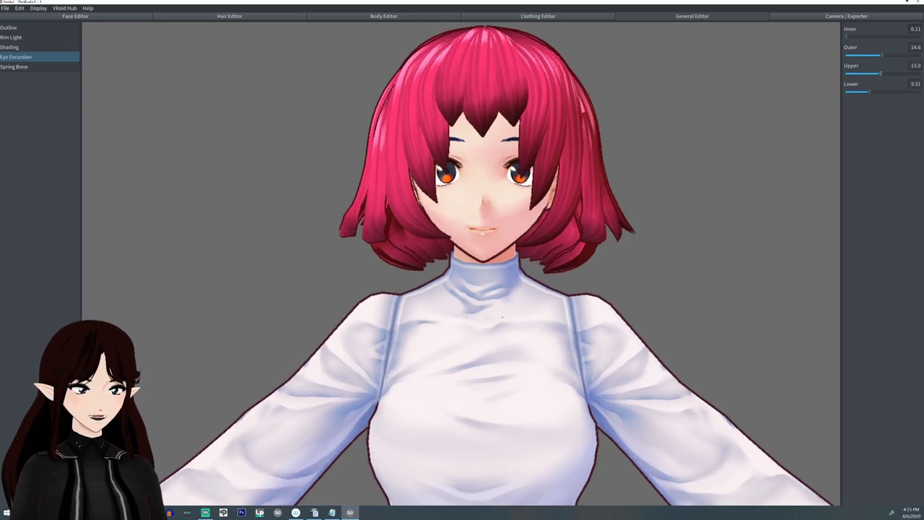
# Raise the body's spring bone amplitude to 183 and preview the motion with the female Walking animation.
pyautogui.click(39, 66)
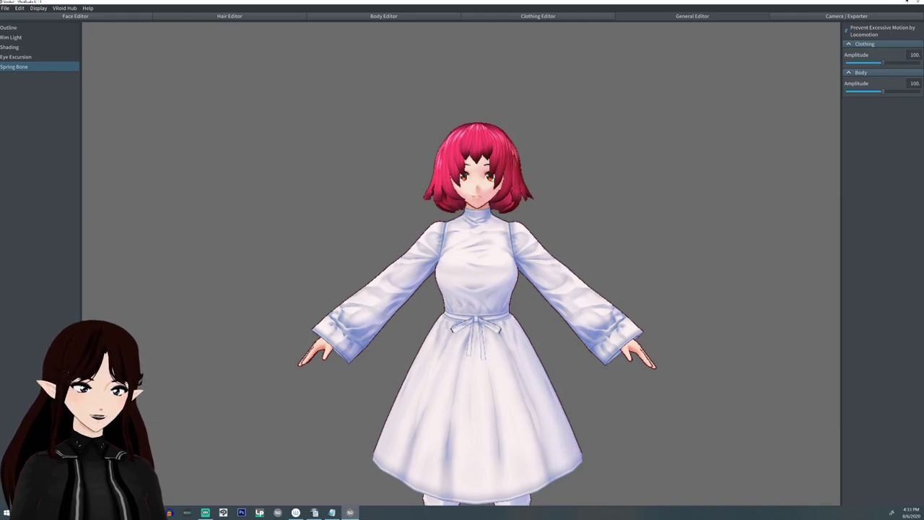
pyautogui.moveTo(883, 92); pyautogui.dragTo(919, 91)
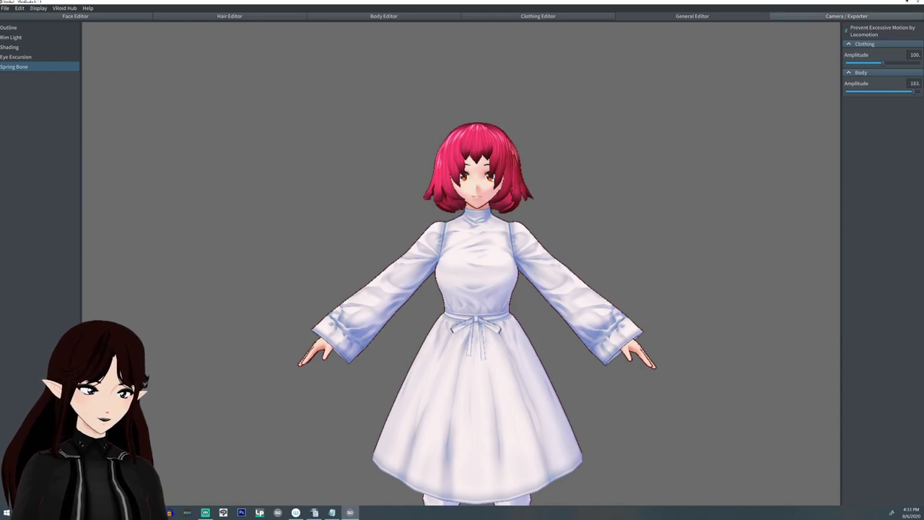
pyautogui.click(845, 16)
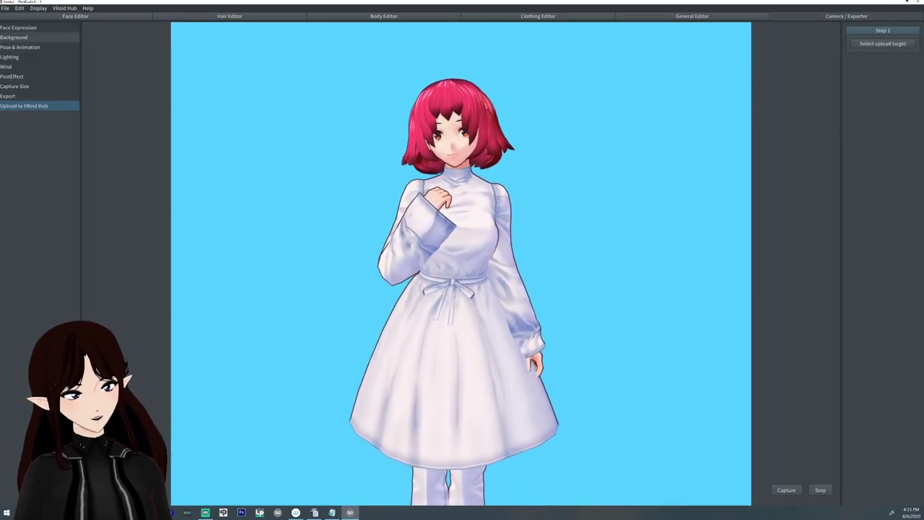
pyautogui.click(40, 47)
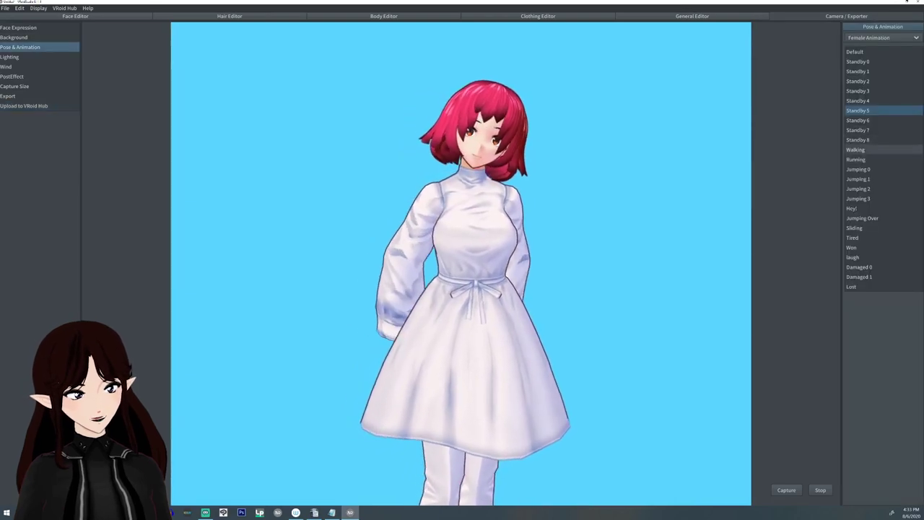
pyautogui.click(856, 149)
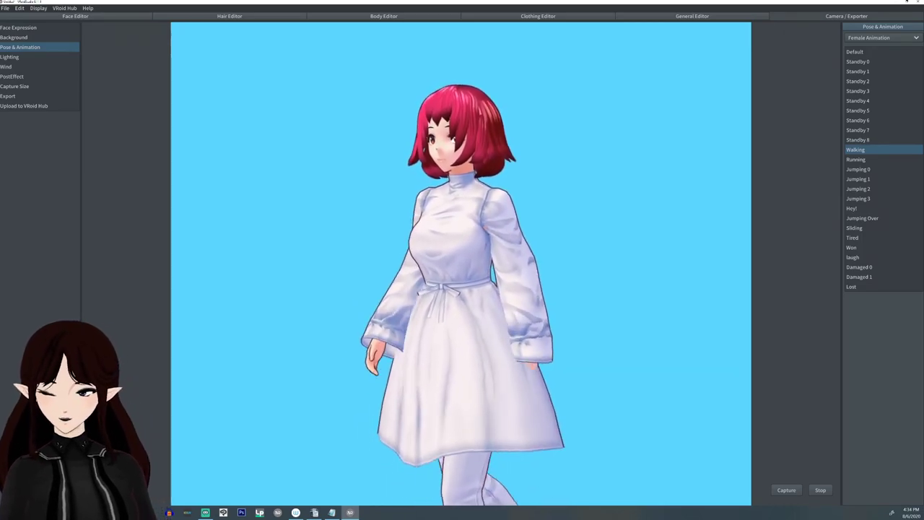
# Try spring bone amplitudes of 0.00 for the body and 200 for the clothing, and preview them on the walking character.
pyautogui.click(692, 16)
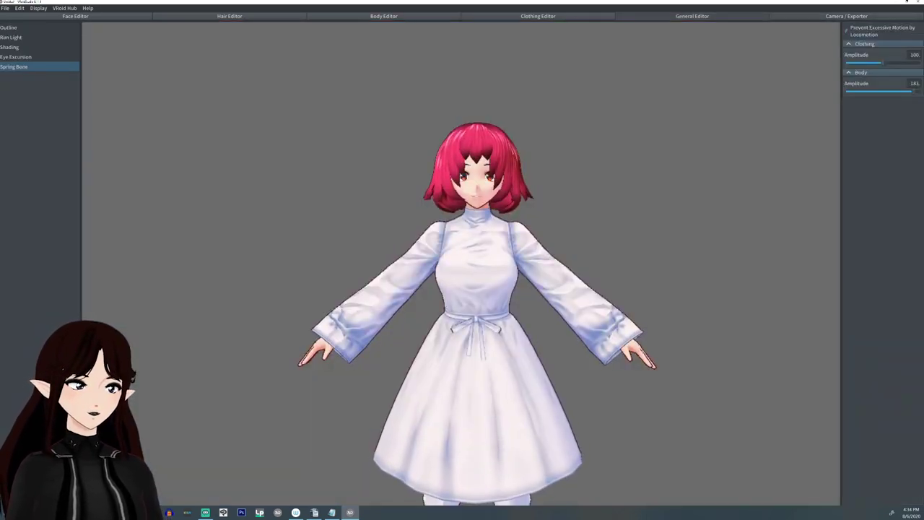
pyautogui.moveTo(914, 91); pyautogui.dragTo(846, 91)
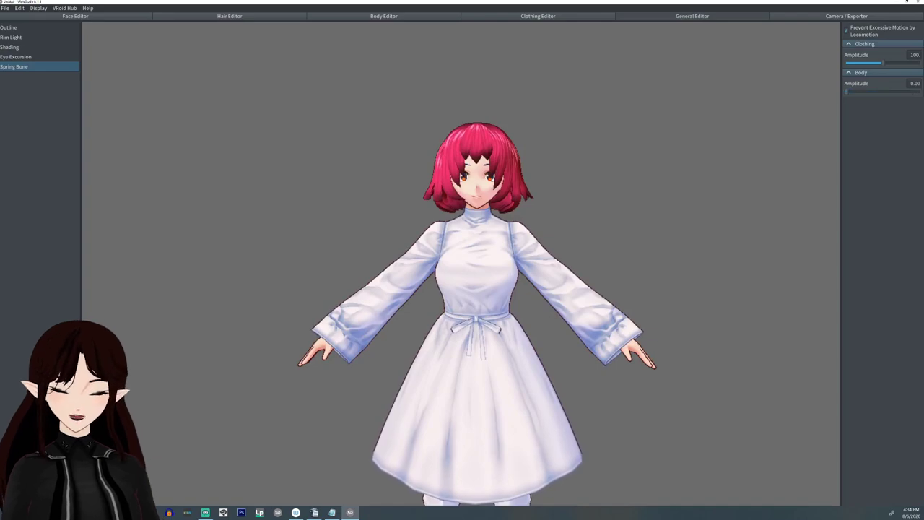
pyautogui.moveTo(882, 63); pyautogui.dragTo(920, 63)
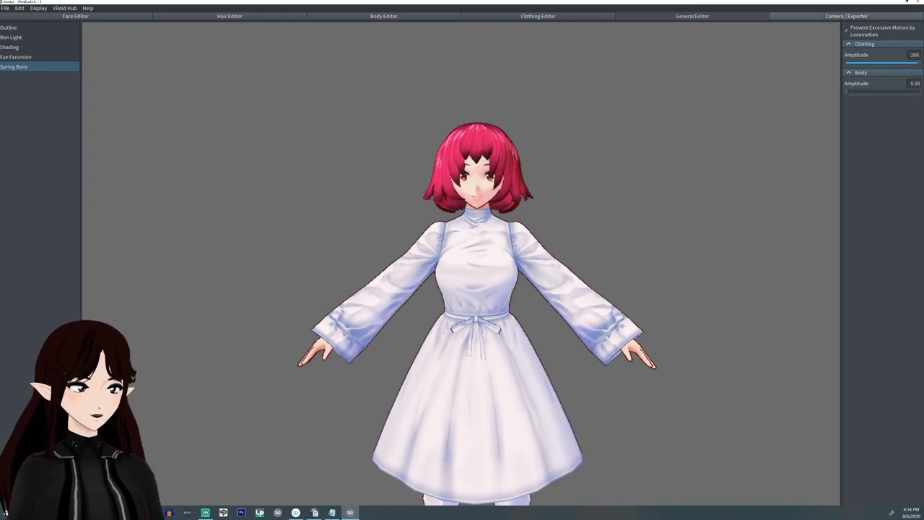
pyautogui.click(846, 16)
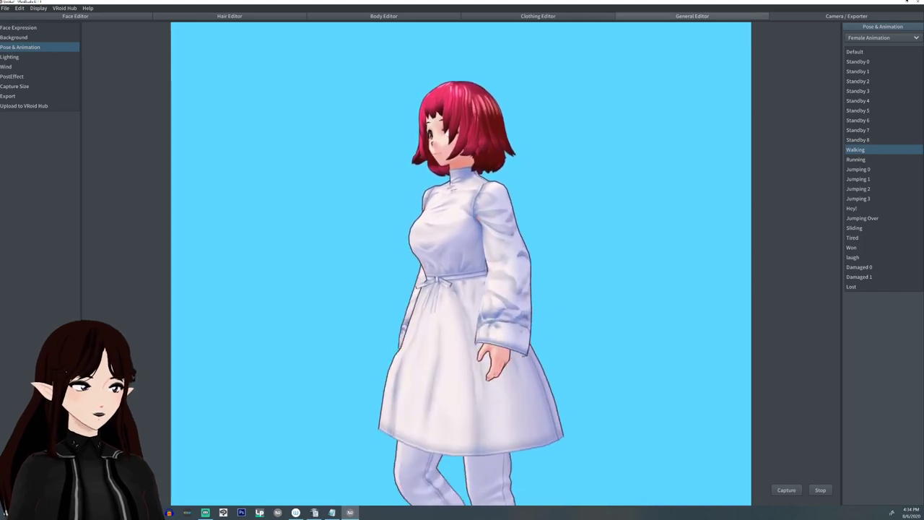
# Set the spring bone amplitude to 100 for the clothing and 104 for the body, and preview the walking animation again.
pyautogui.click(692, 16)
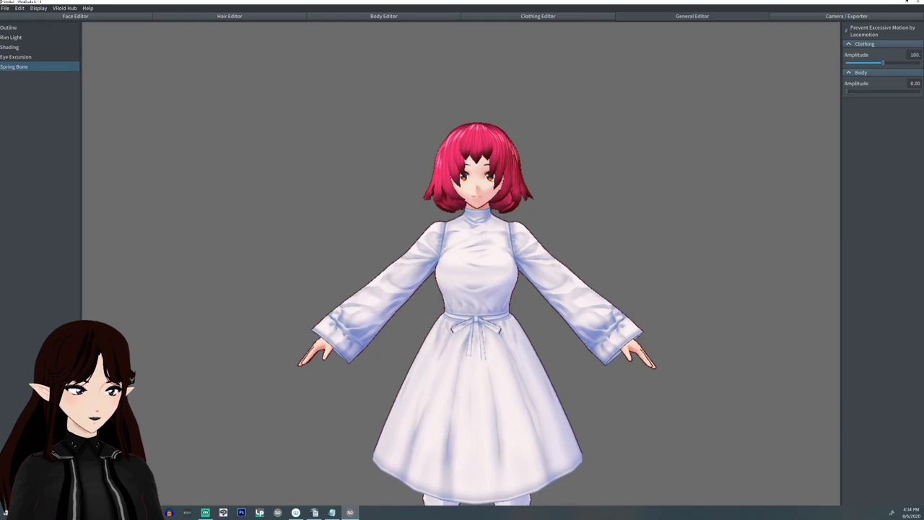
pyautogui.moveTo(847, 91); pyautogui.dragTo(885, 91)
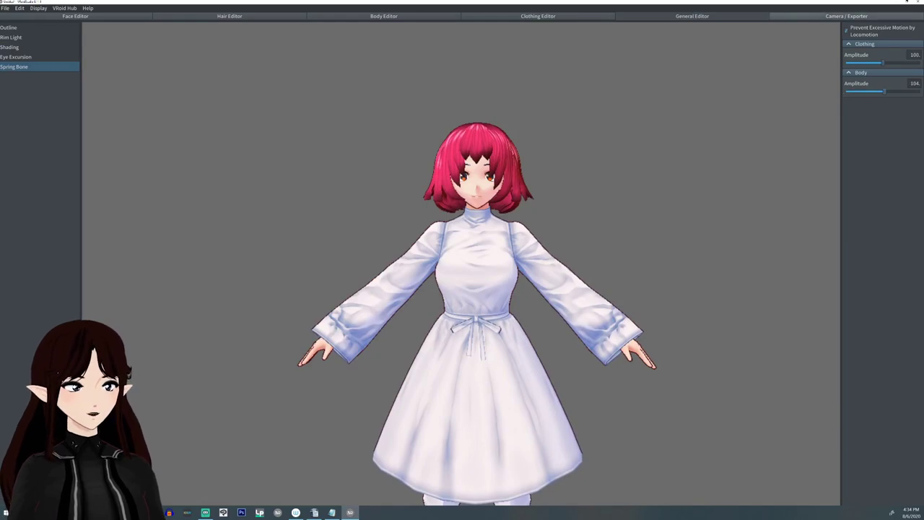
pyautogui.click(846, 16)
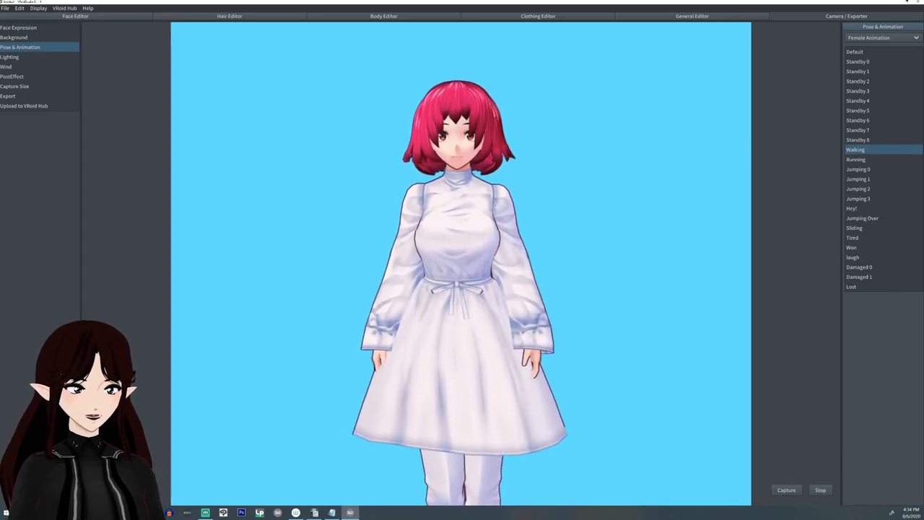
pyautogui.scroll(-1, 460, 263)
pyautogui.moveTo(460, 285); pyautogui.dragTo(460, 337, button='middle')
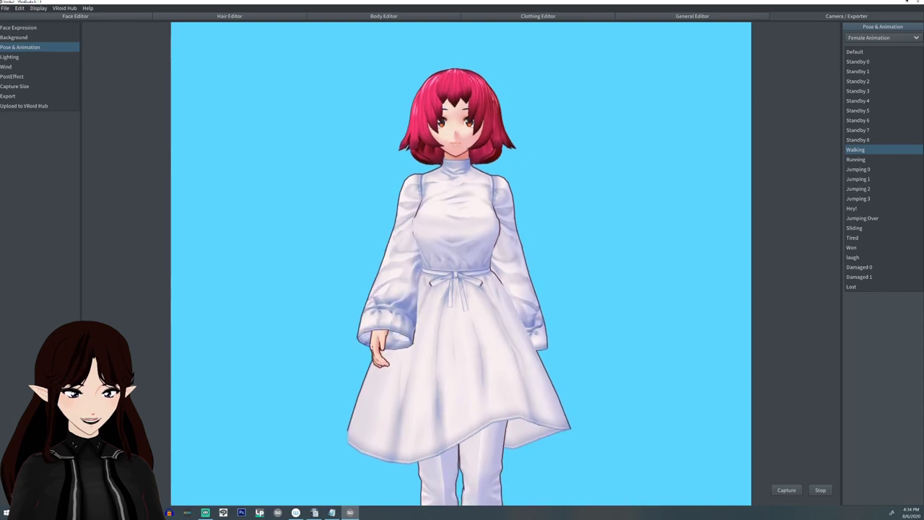
# Open the Face Editor's textures and display the default image of the scleras with the face framed in the preview.
pyautogui.click(75, 16)
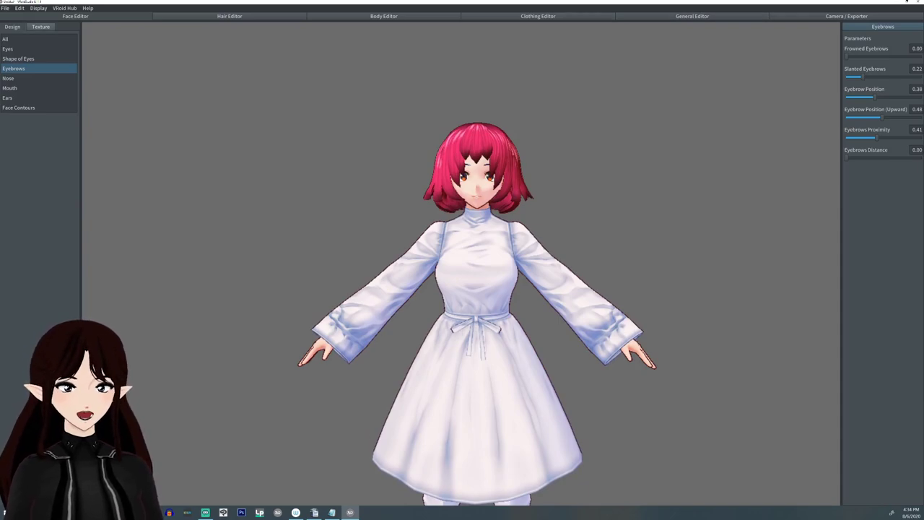
pyautogui.click(40, 27)
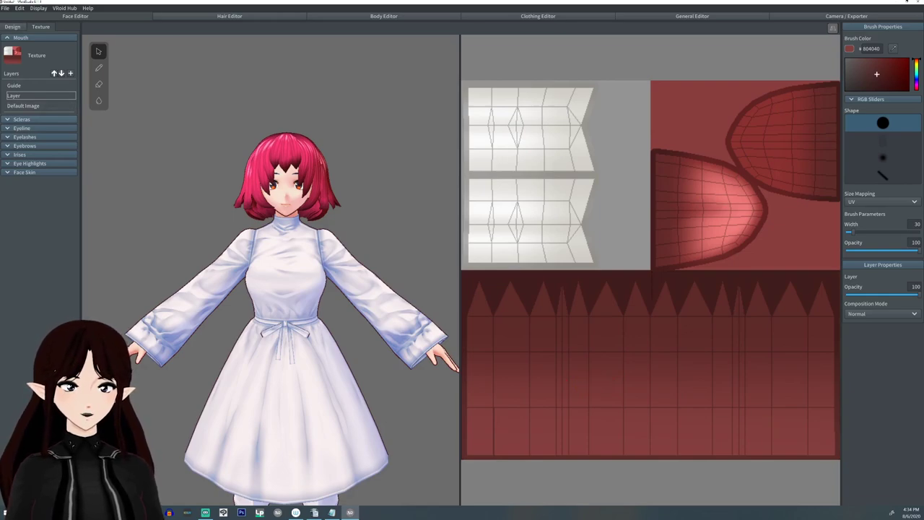
pyautogui.click(39, 119)
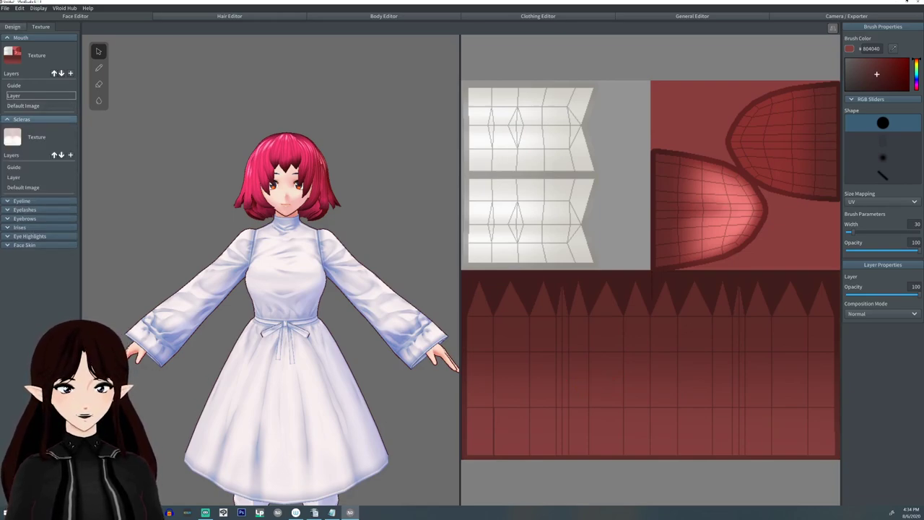
pyautogui.scroll(5, 271, 270)
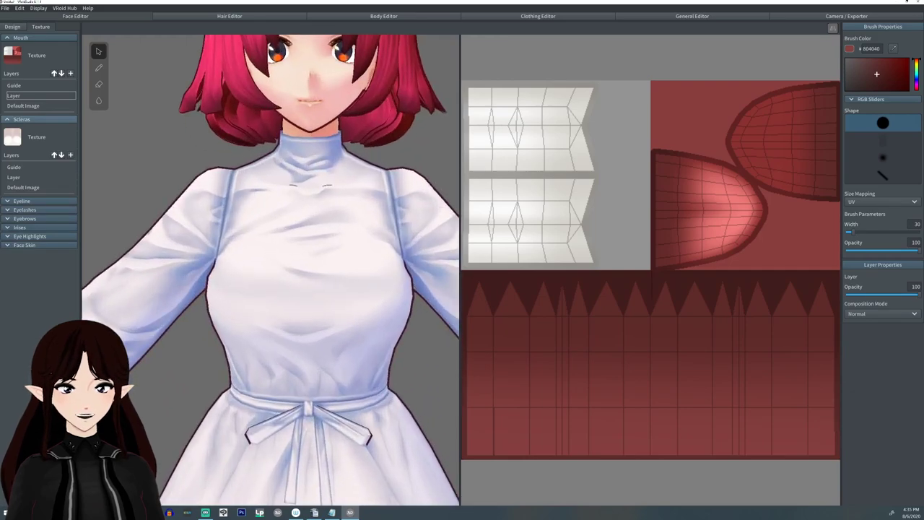
pyautogui.moveTo(270, 181); pyautogui.dragTo(253, 375, button='middle')
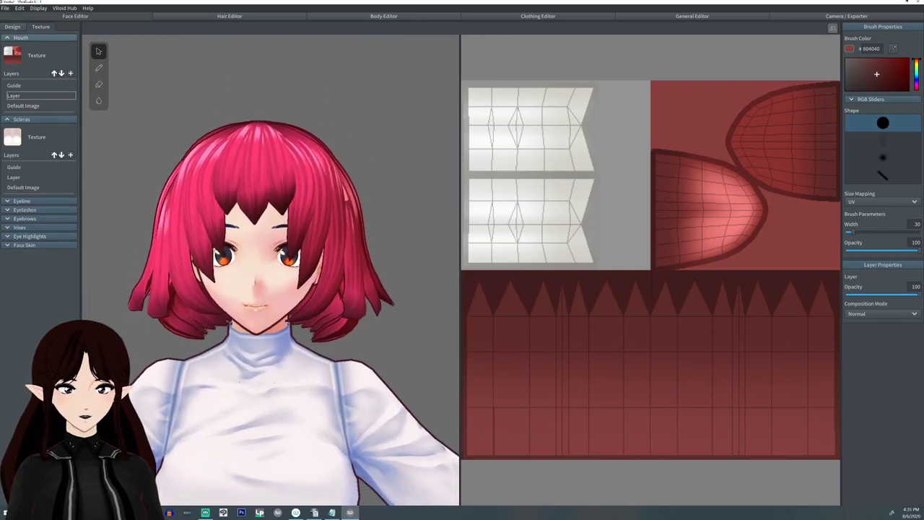
pyautogui.click(22, 38)
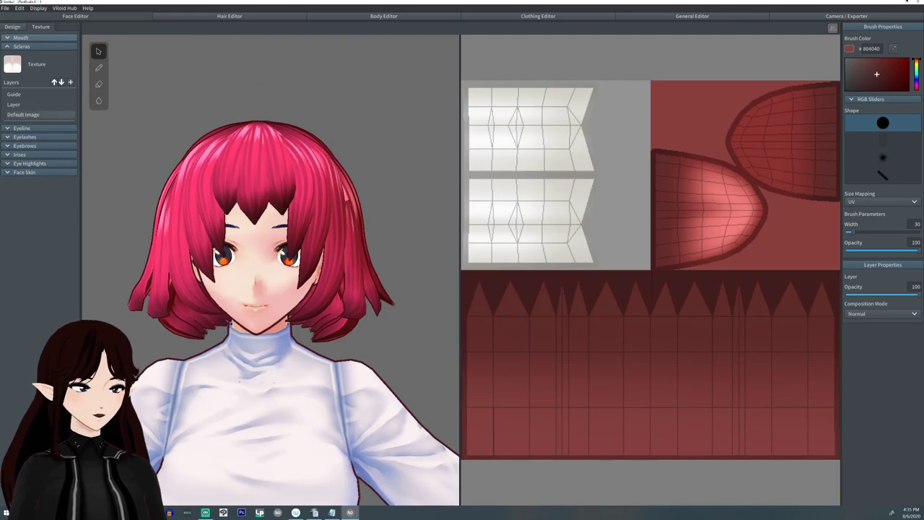
pyautogui.click(40, 114)
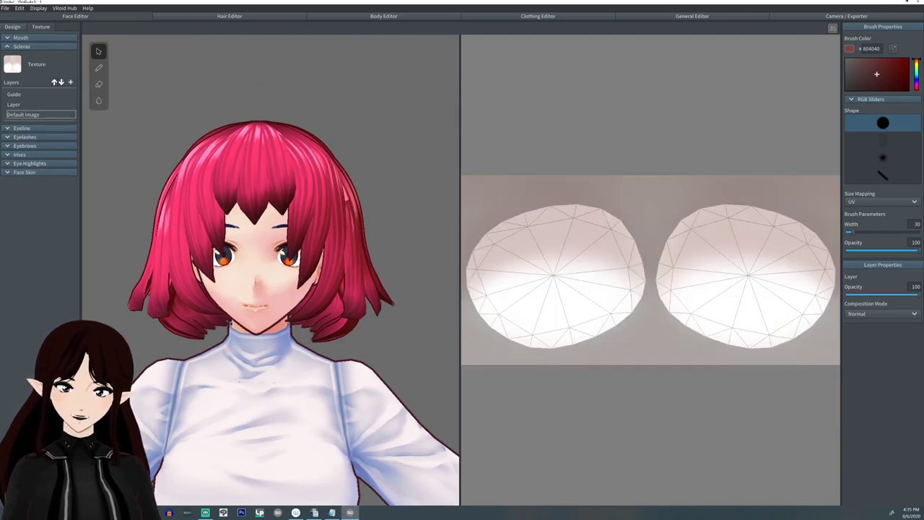
# Display the eyeline's default image and set the eyeline's base and shade colors to black (000000).
pyautogui.click(21, 128)
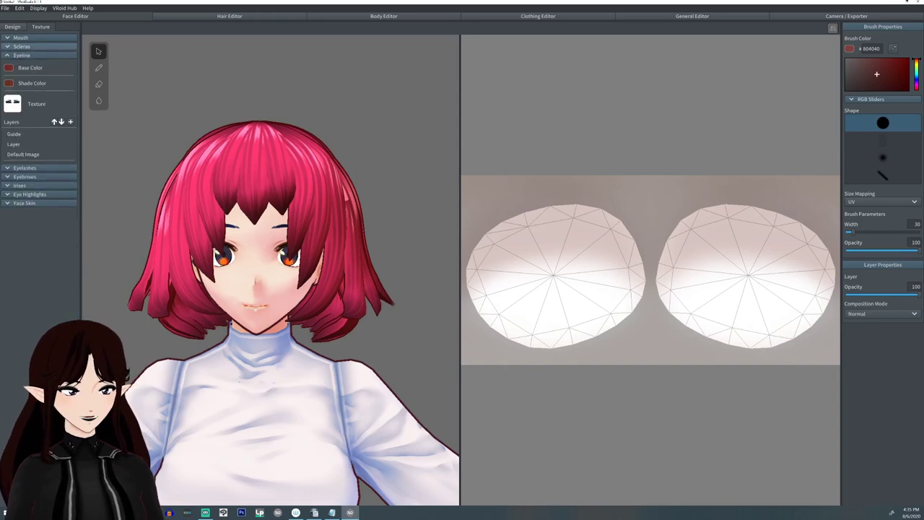
pyautogui.click(23, 154)
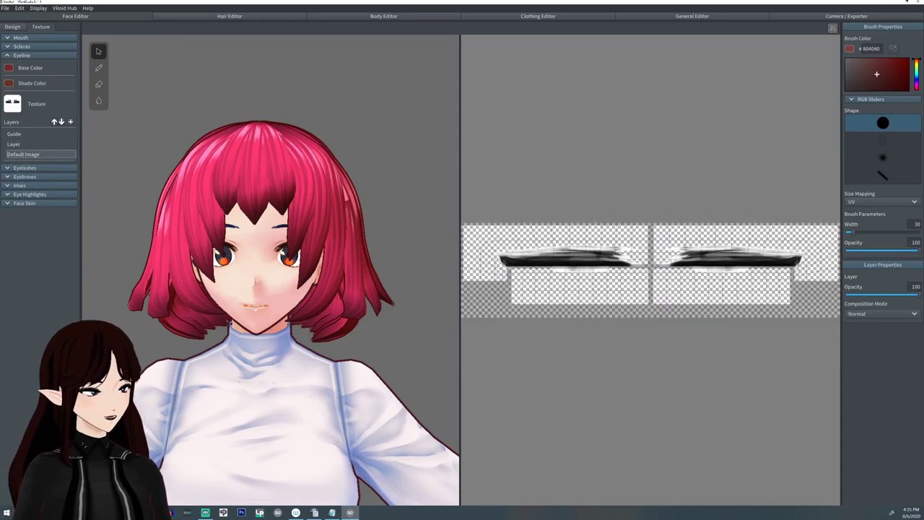
pyautogui.scroll(5, 269, 269)
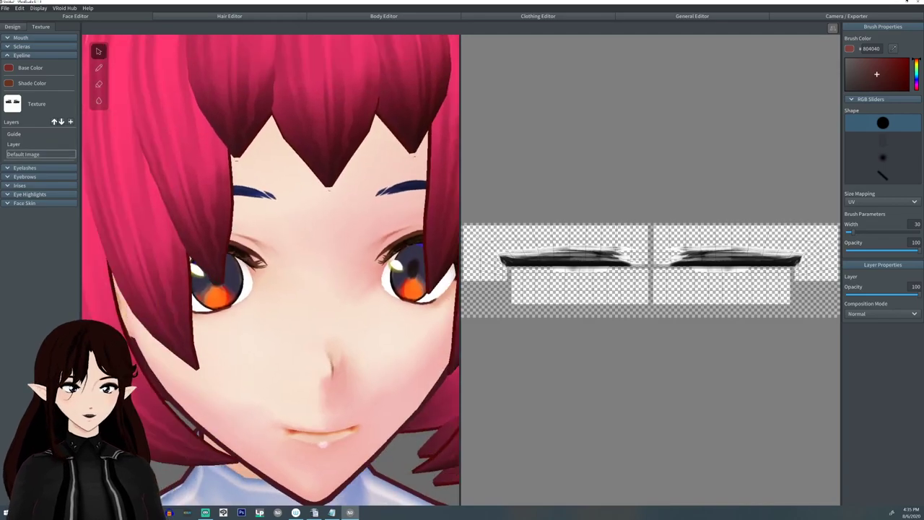
pyautogui.moveTo(269, 269); pyautogui.dragTo(256, 249, button='right')
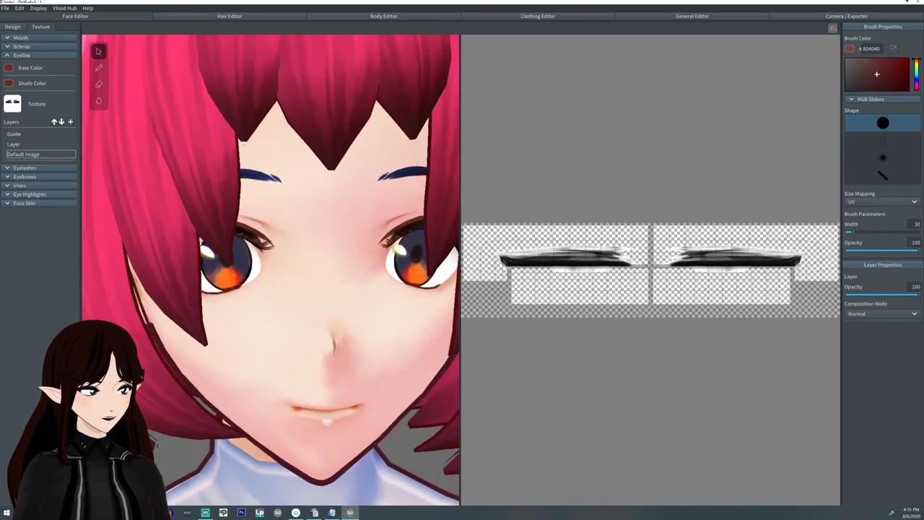
pyautogui.click(9, 67)
pyautogui.click(18, 114)
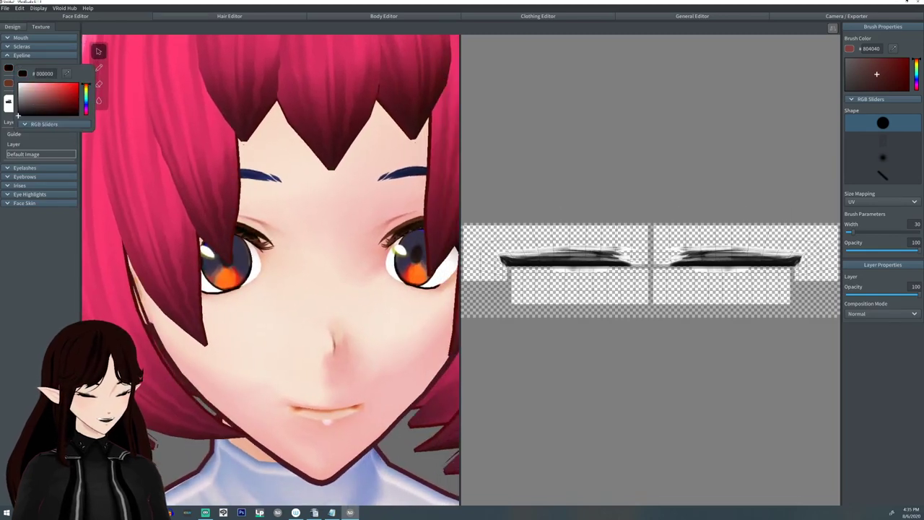
pyautogui.click(9, 83)
pyautogui.click(8, 83)
pyautogui.click(18, 130)
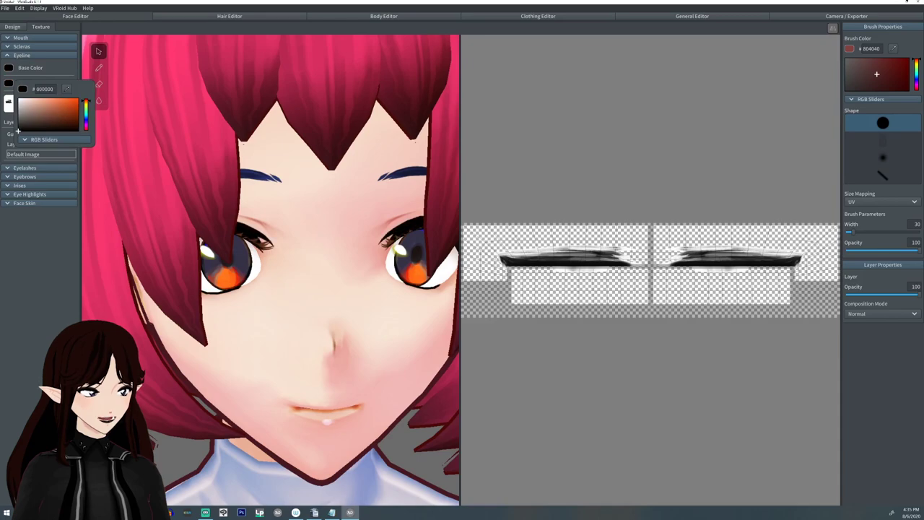
pyautogui.click(9, 83)
pyautogui.moveTo(270, 270); pyautogui.dragTo(224, 243, button='right')
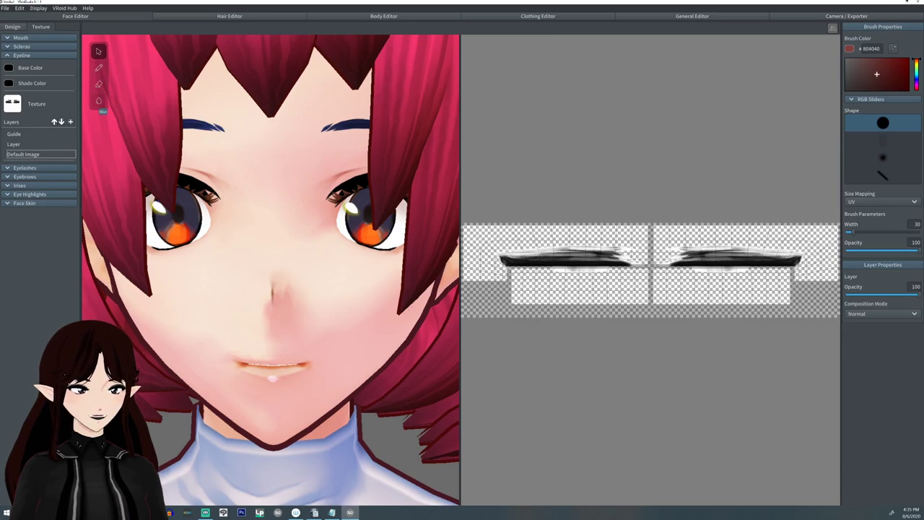
# Try painting a thick band above the eyelines with a brush width of 43, and undo the stroke.
pyautogui.click(99, 69)
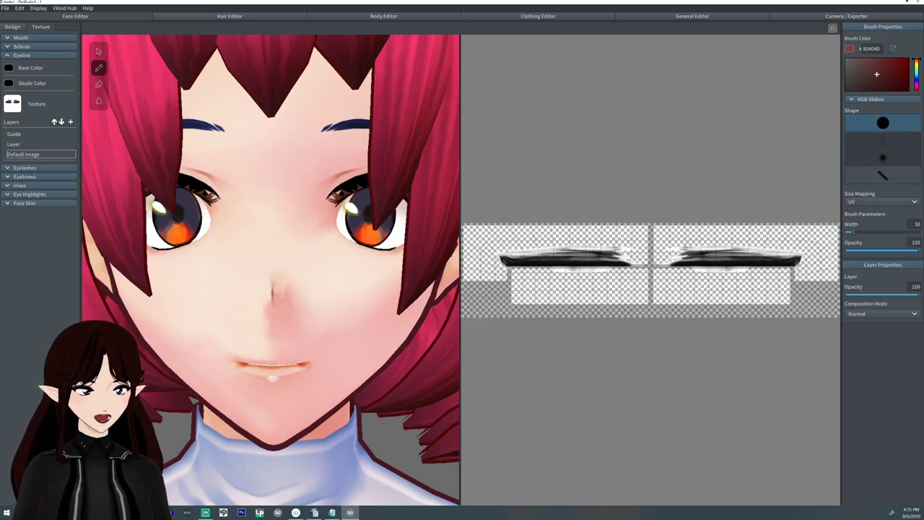
pyautogui.moveTo(852, 232); pyautogui.dragTo(880, 231)
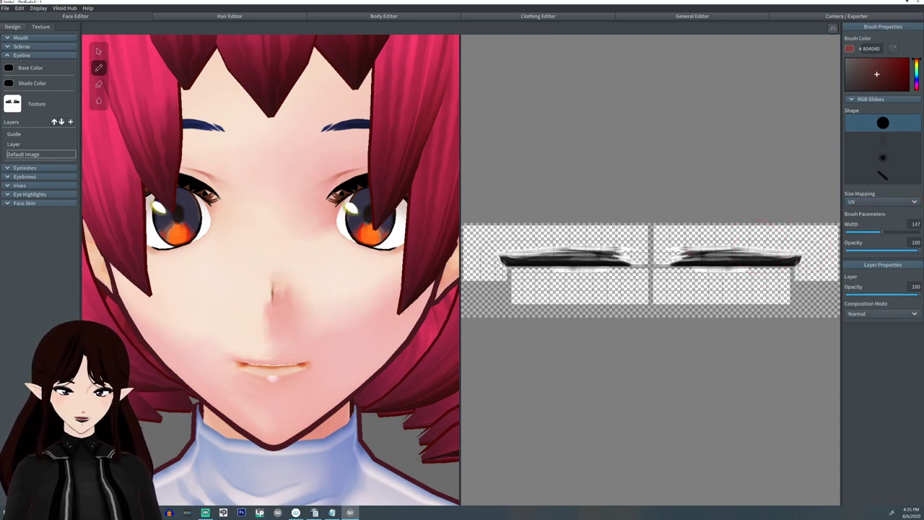
pyautogui.moveTo(881, 232); pyautogui.dragTo(854, 232)
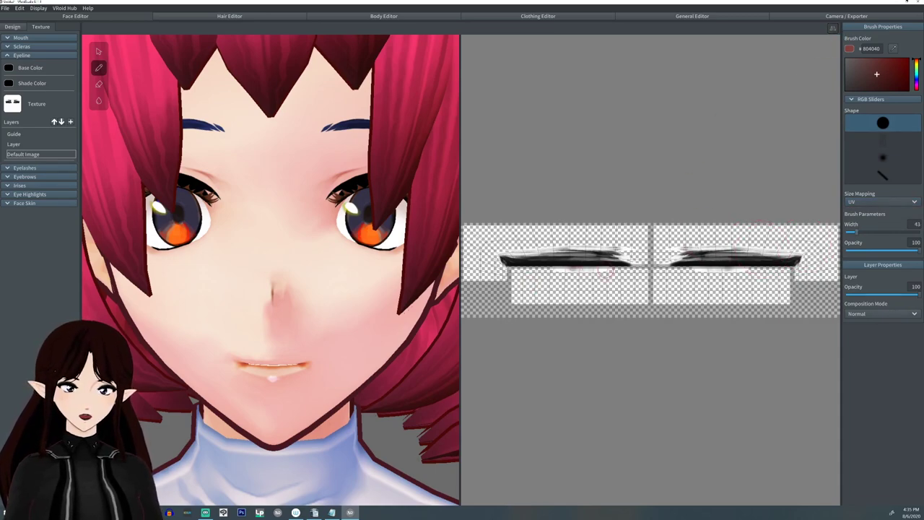
pyautogui.moveTo(666, 250)
pyautogui.mouseDown()
pyautogui.moveTo(704, 242)
pyautogui.moveTo(778, 250)
pyautogui.mouseUp()
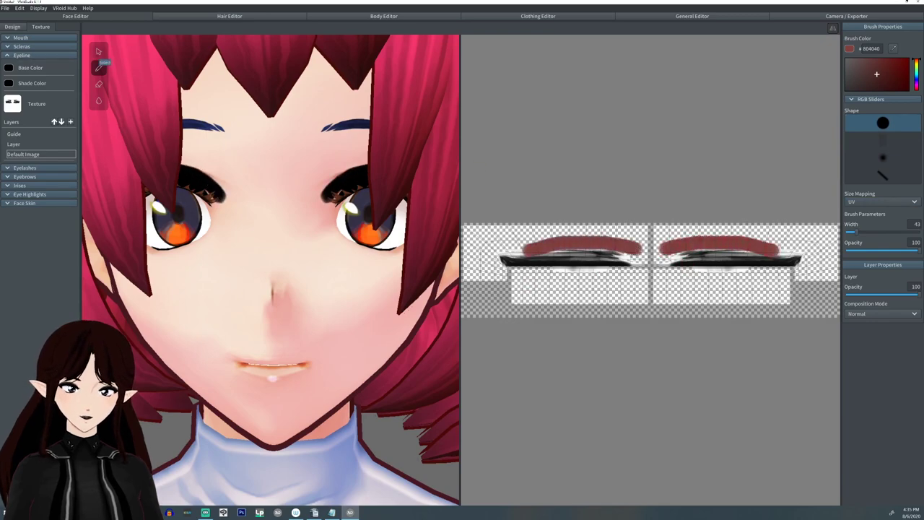
pyautogui.hotkey('ctrl', 'z')
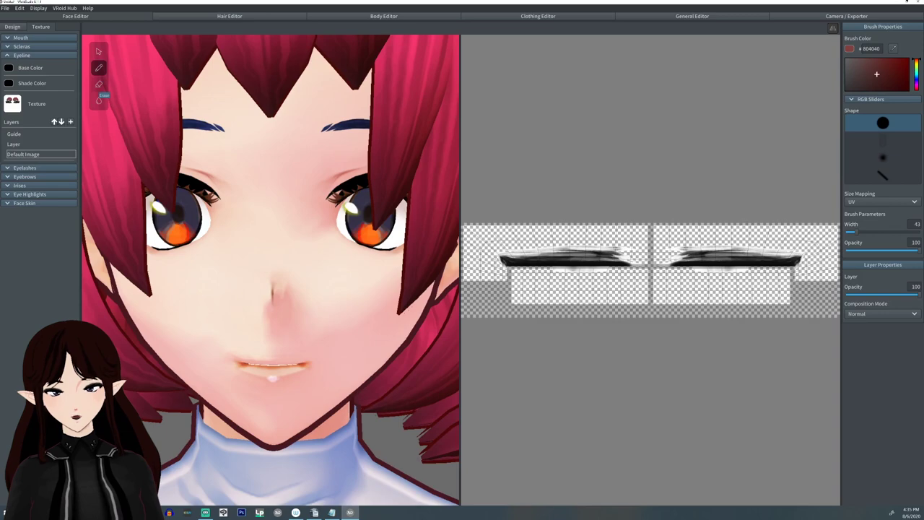
# Erase the faint inner ends of the upper eyelines on the default image with a width of 43.
pyautogui.click(99, 84)
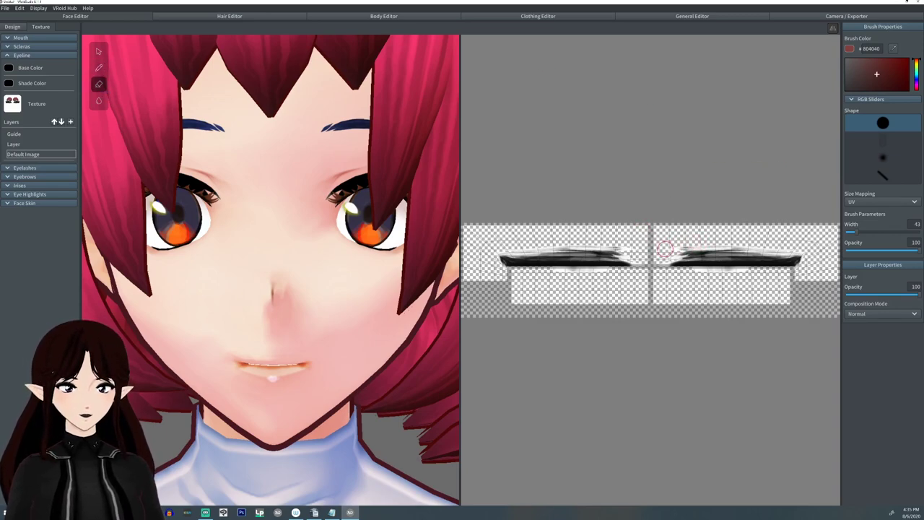
pyautogui.moveTo(664, 248); pyautogui.dragTo(690, 244)
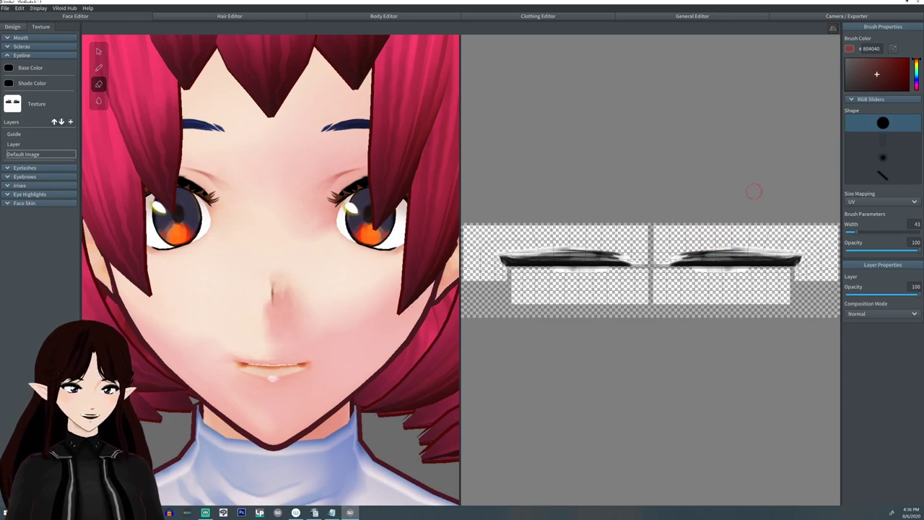
pyautogui.scroll(-3, 271, 269)
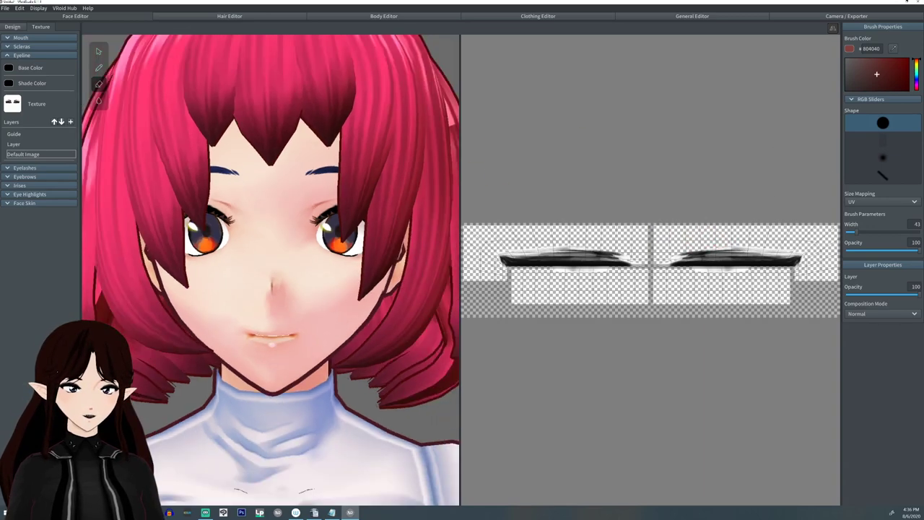
pyautogui.scroll(3, 271, 269)
pyautogui.scroll(-3, 271, 267)
pyautogui.scroll(2, 271, 267)
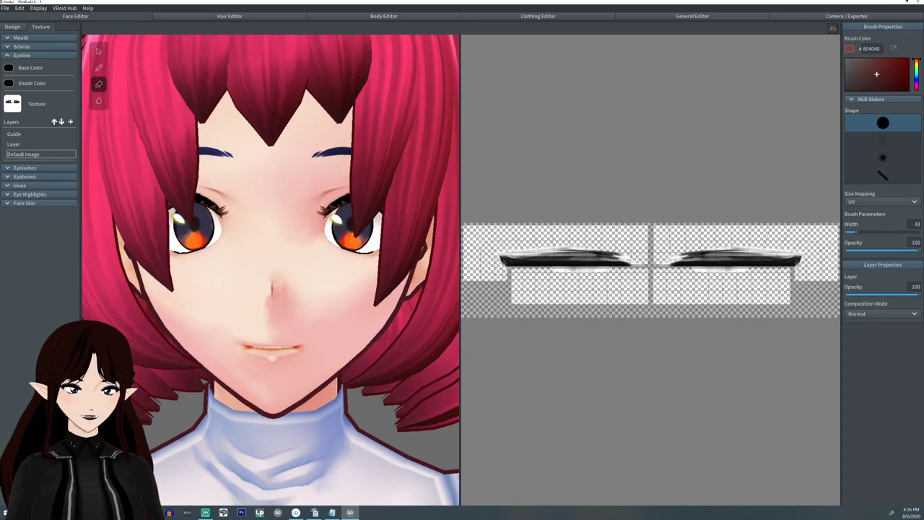
# Paint the outer corners of both eyelines black (000000) with a brush width of 26.
pyautogui.press('p')
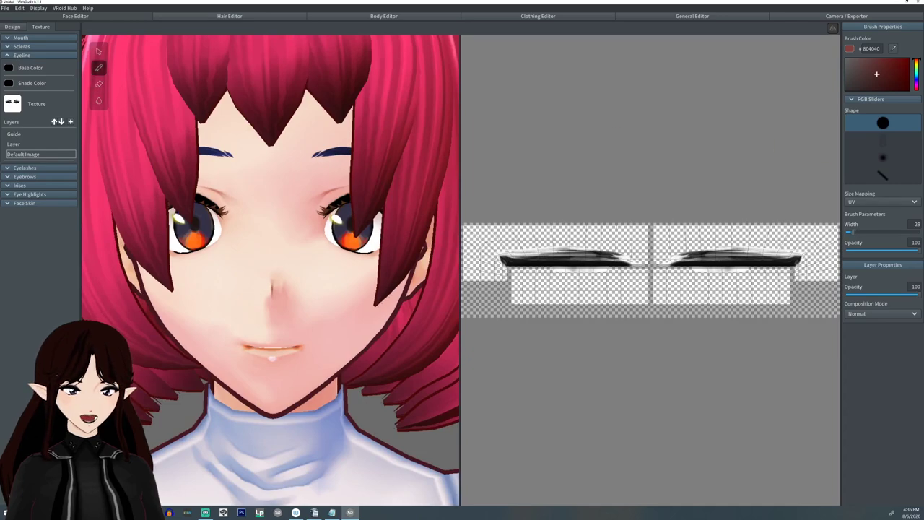
pyautogui.moveTo(797, 266); pyautogui.dragTo(795, 261)
pyautogui.moveTo(854, 82); pyautogui.dragTo(844, 91)
pyautogui.click(800, 260)
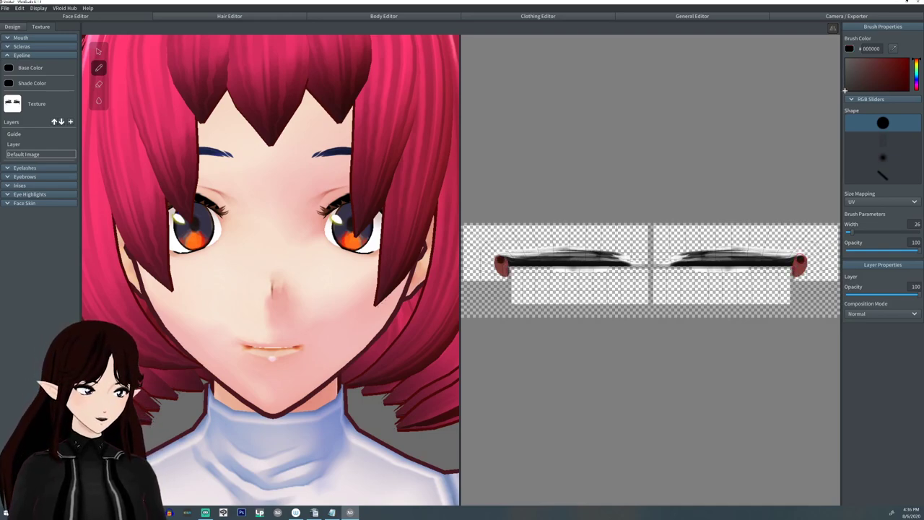
pyautogui.moveTo(800, 259); pyautogui.dragTo(795, 276)
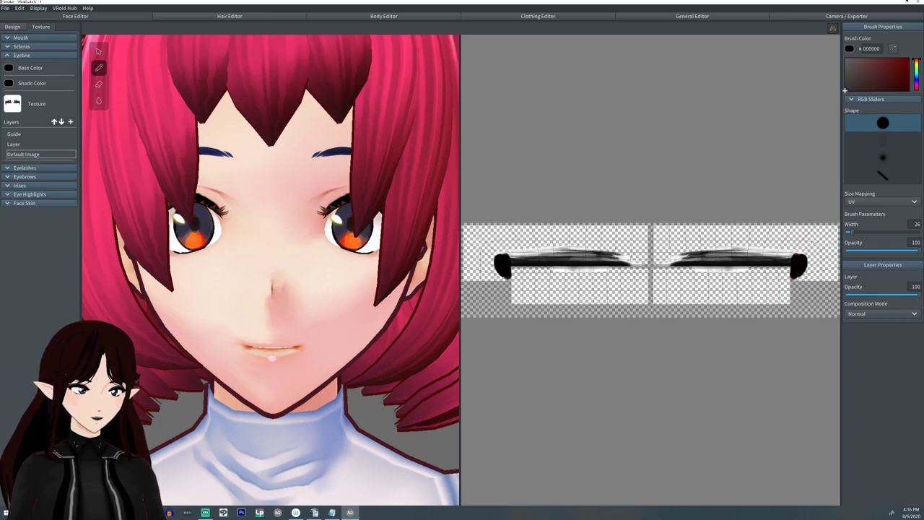
pyautogui.scroll(-2, 271, 269)
pyautogui.moveTo(238, 284); pyautogui.dragTo(296, 296, button='right')
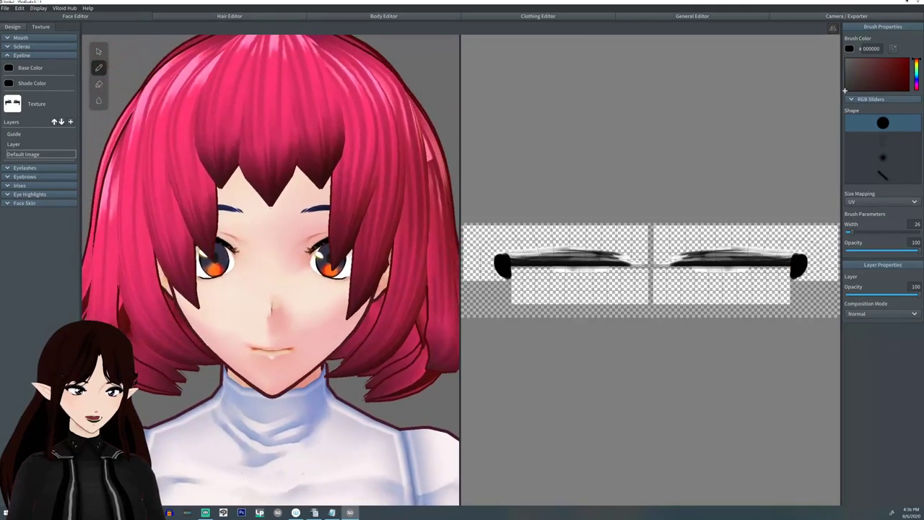
# Examine the eyelashes on the face from the side and the front, and display the eyelashes' default image.
pyautogui.click(41, 167)
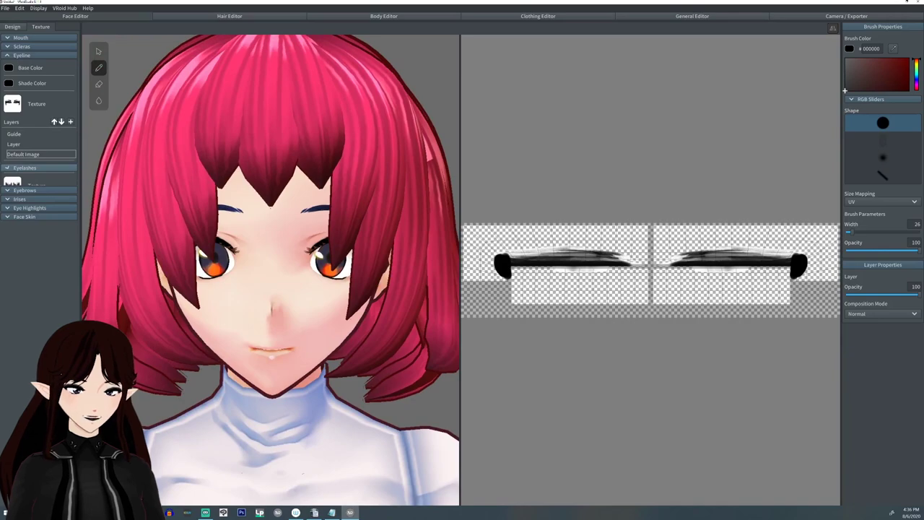
pyautogui.click(41, 55)
pyautogui.moveTo(271, 284); pyautogui.dragTo(361, 284, button='right')
pyautogui.moveTo(374, 470); pyautogui.dragTo(259, 477, button='middle')
pyautogui.moveTo(258, 478); pyautogui.dragTo(280, 498, button='right')
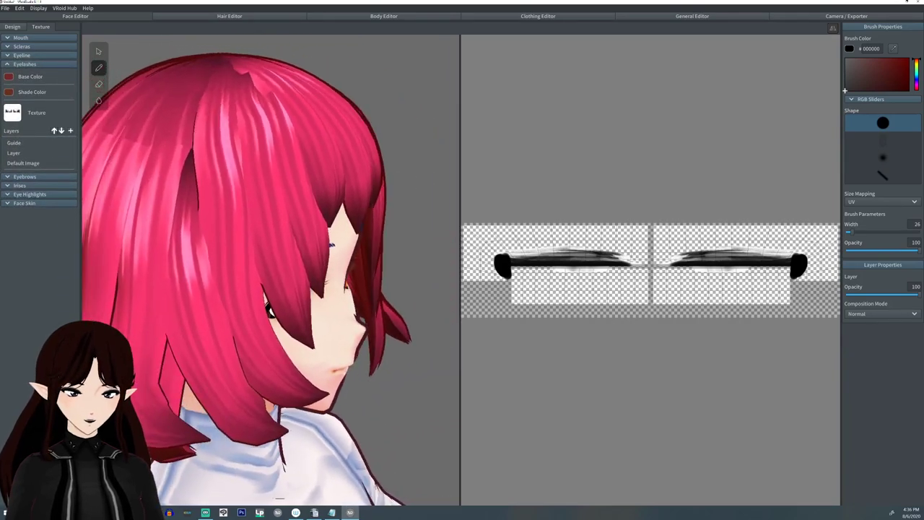
pyautogui.scroll(6, 280, 303)
pyautogui.moveTo(339, 246); pyautogui.dragTo(296, 202, button='right')
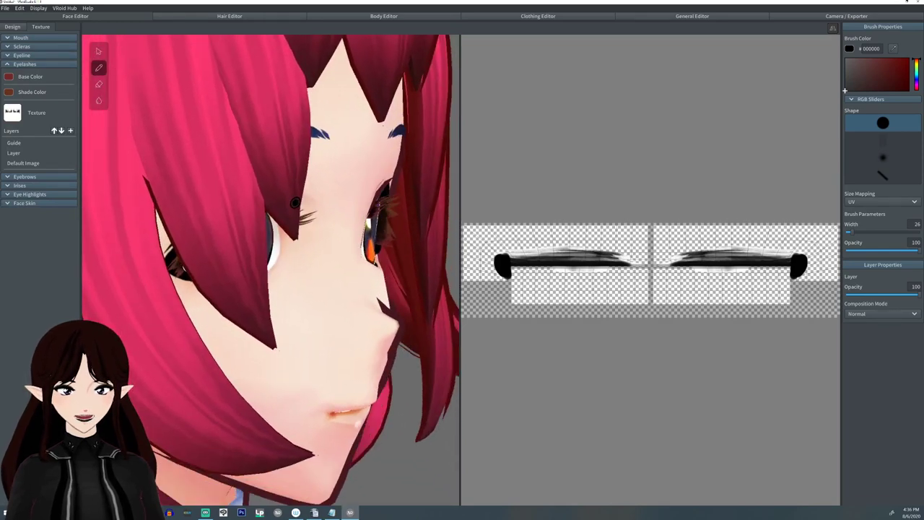
pyautogui.moveTo(339, 246); pyautogui.dragTo(303, 245, button='right')
pyautogui.moveTo(303, 245); pyautogui.dragTo(411, 209, button='middle')
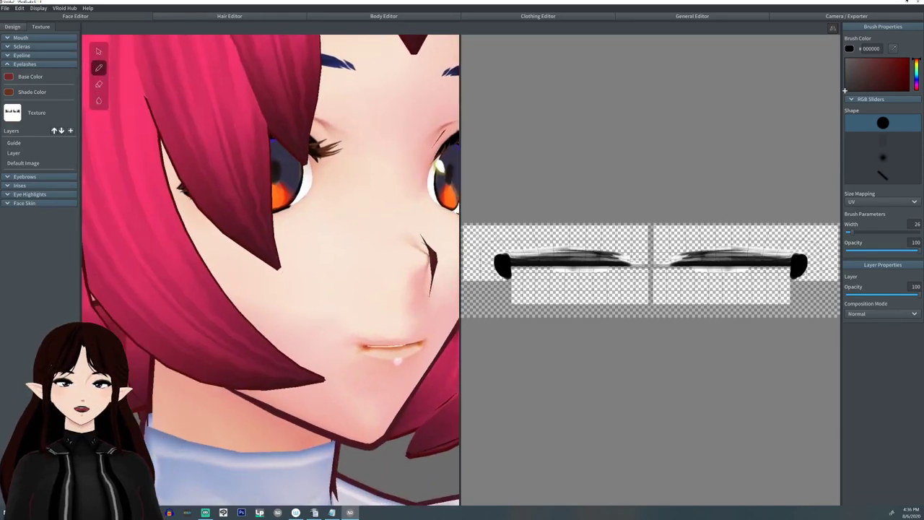
pyautogui.moveTo(411, 209); pyautogui.dragTo(383, 187, button='right')
pyautogui.moveTo(384, 187); pyautogui.dragTo(508, 244, button='middle')
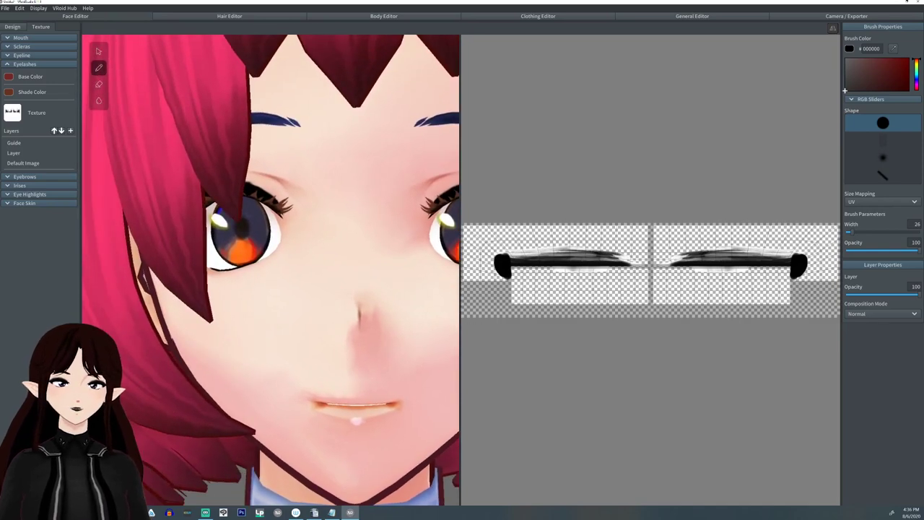
pyautogui.click(25, 162)
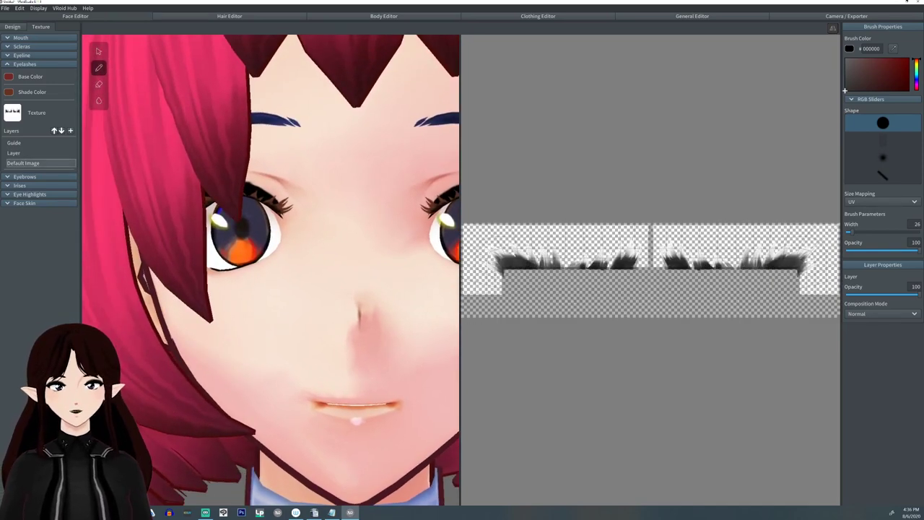
pyautogui.scroll(-4, 271, 270)
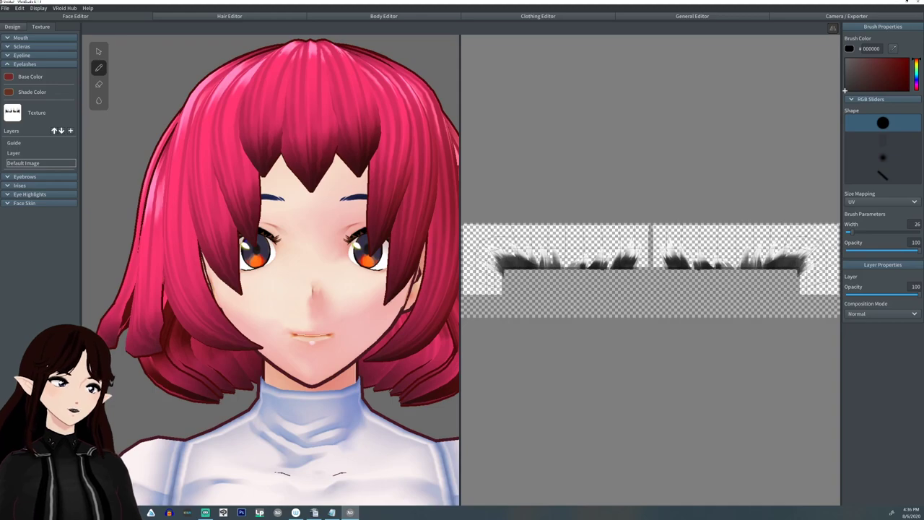
# Set both the base color and the shade color of the eyelashes to black.
pyautogui.click(8, 76)
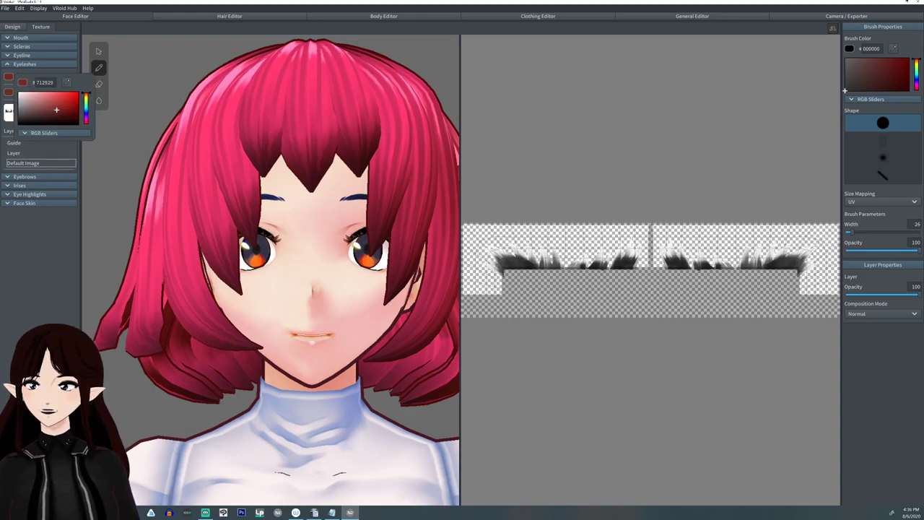
pyautogui.click(18, 124)
pyautogui.click(9, 91)
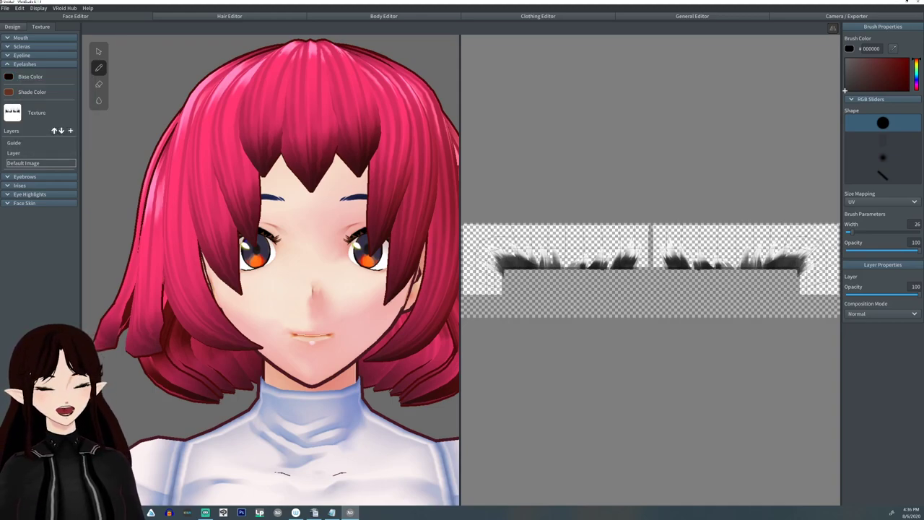
pyautogui.click(9, 92)
pyautogui.moveTo(60, 125); pyautogui.dragTo(18, 140)
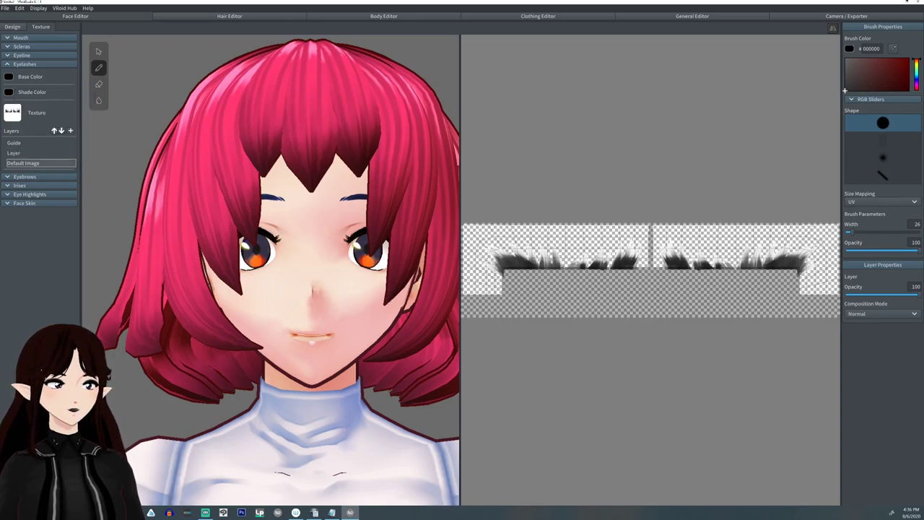
# Erase the middle lashes on the eyelashes' default image with a width of 146, keeping the inner and outer tufts, and check the face.
pyautogui.click(99, 83)
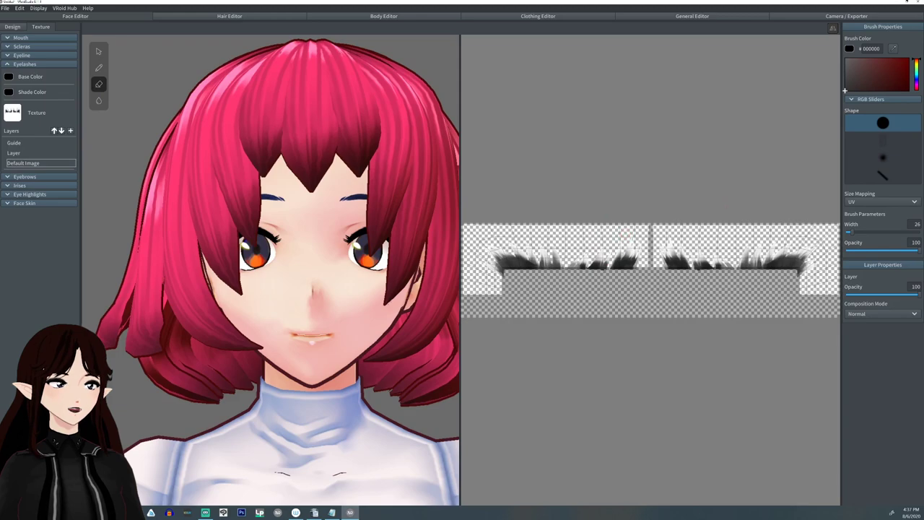
pyautogui.click(881, 232)
pyautogui.moveTo(715, 246)
pyautogui.mouseDown()
pyautogui.moveTo(718, 259)
pyautogui.moveTo(716, 241)
pyautogui.moveTo(742, 225)
pyautogui.mouseUp()
pyautogui.moveTo(771, 213)
pyautogui.mouseDown()
pyautogui.moveTo(736, 285)
pyautogui.moveTo(712, 243)
pyautogui.moveTo(714, 264)
pyautogui.mouseUp()
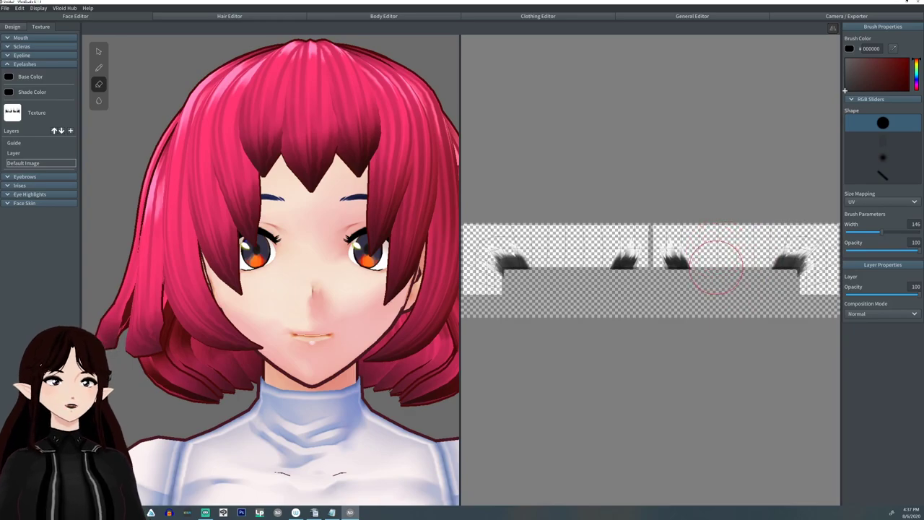
pyautogui.moveTo(289, 274)
pyautogui.mouseDown(button='right')
pyautogui.moveTo(390, 282)
pyautogui.moveTo(325, 277)
pyautogui.moveTo(281, 209)
pyautogui.moveTo(260, 246)
pyautogui.mouseUp(button='right')
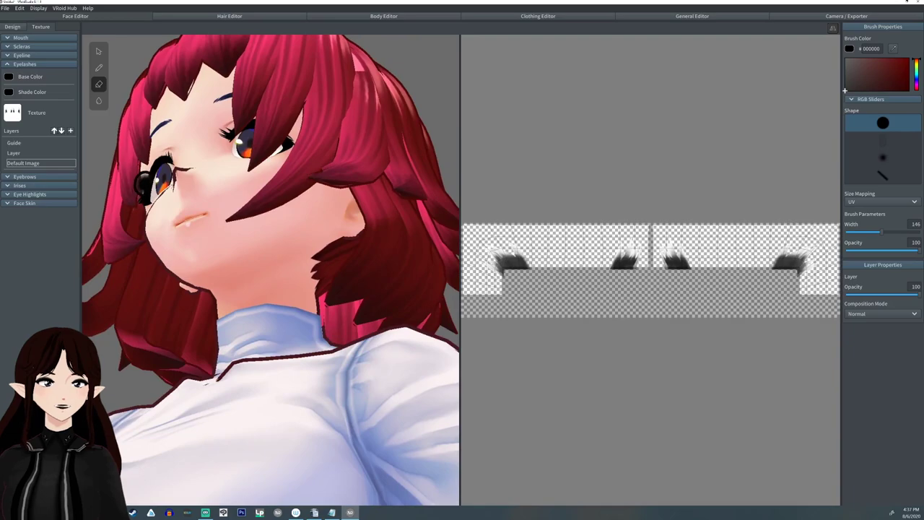
pyautogui.click(99, 51)
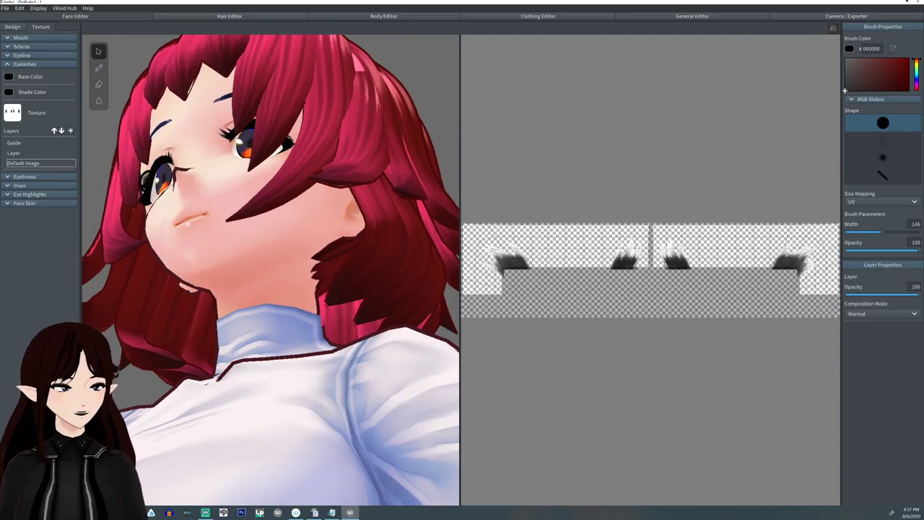
pyautogui.moveTo(260, 246); pyautogui.dragTo(317, 289, button='right')
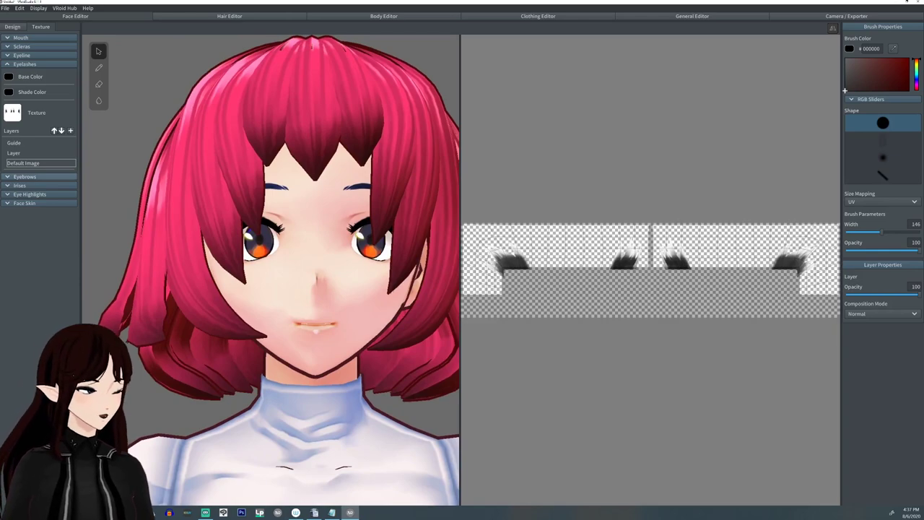
# Set the eyebrows' base color to red (B33A3A) and their shade color to black (000000).
pyautogui.click(24, 176)
pyautogui.click(9, 188)
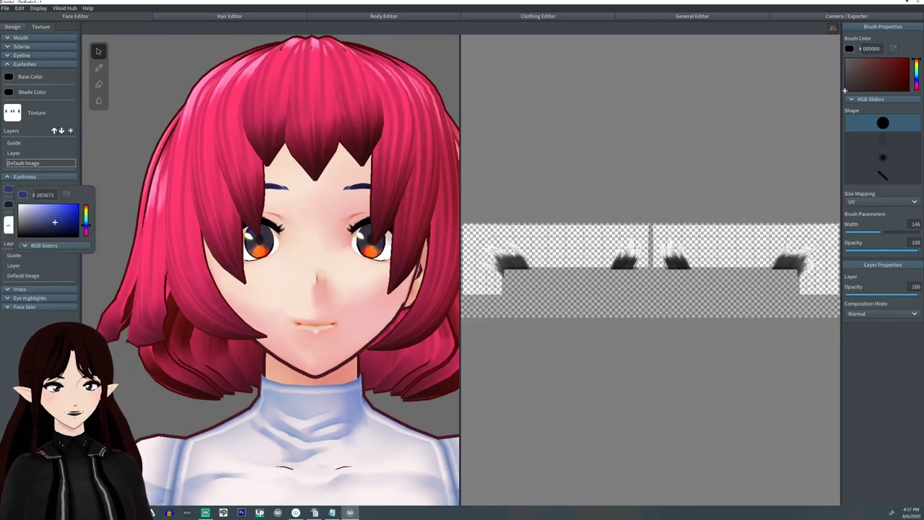
pyautogui.moveTo(86, 225)
pyautogui.mouseDown()
pyautogui.moveTo(86, 206)
pyautogui.moveTo(59, 214)
pyautogui.mouseUp()
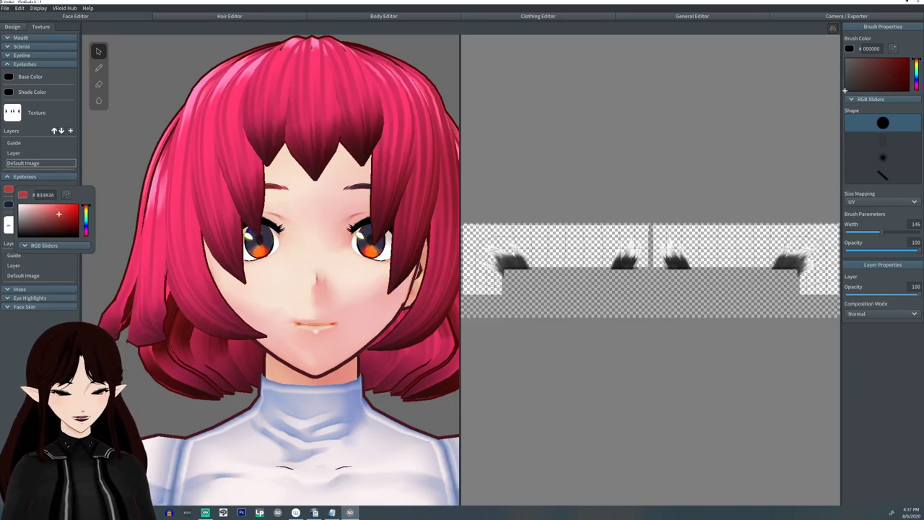
pyautogui.click(9, 204)
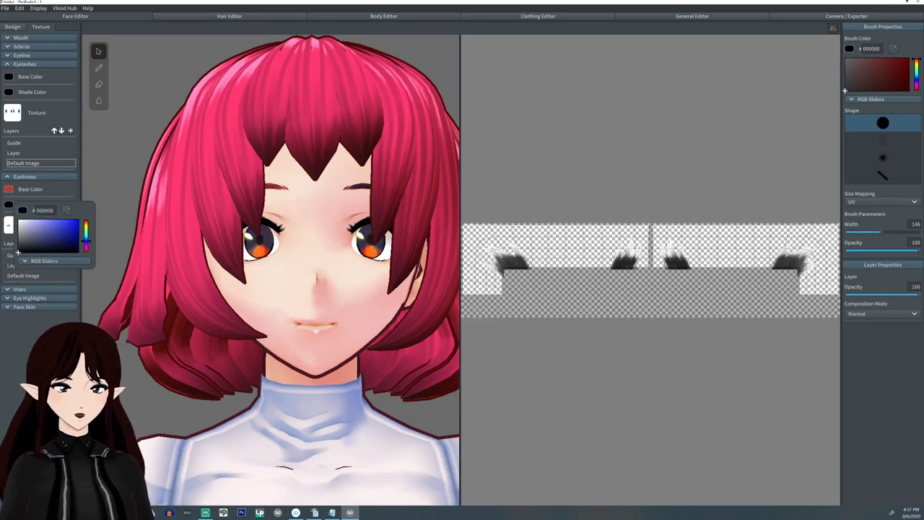
# Paint thicker solid white (FFFFFF) eyebrows on the default image with a brush width of 23, adding two dots at each inner end.
pyautogui.click(41, 275)
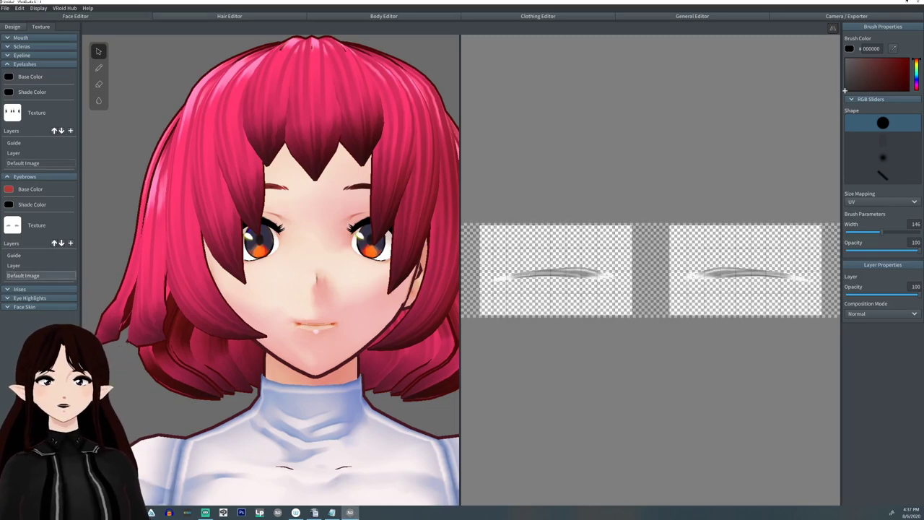
pyautogui.click(863, 69)
pyautogui.click(846, 58)
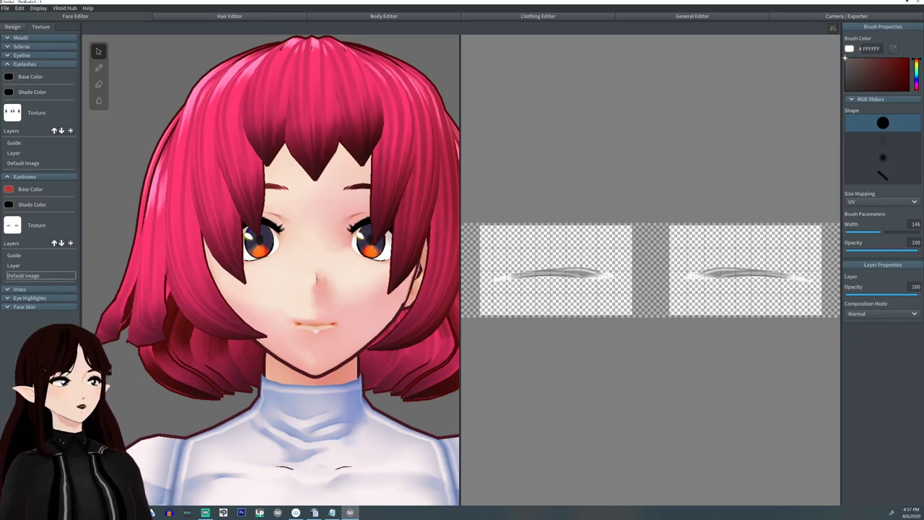
pyautogui.moveTo(879, 231); pyautogui.dragTo(851, 232)
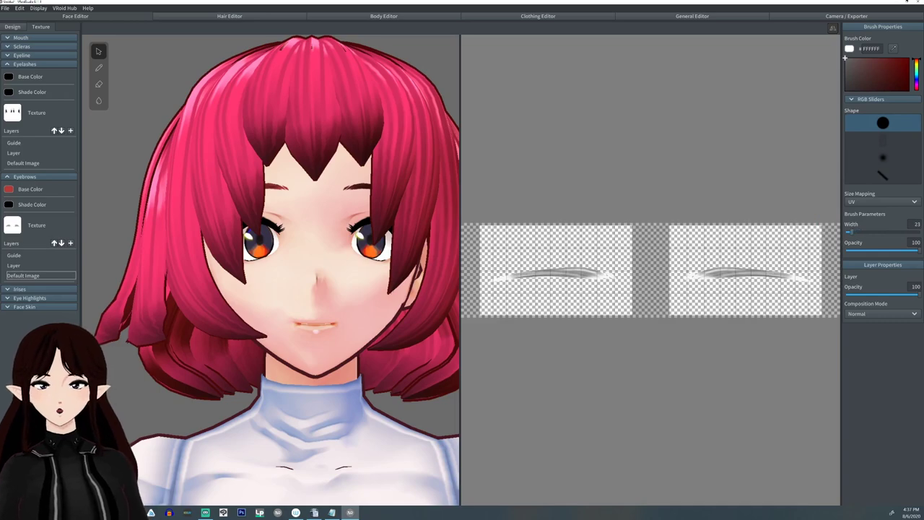
pyautogui.moveTo(690, 279)
pyautogui.mouseDown()
pyautogui.moveTo(754, 265)
pyautogui.moveTo(783, 276)
pyautogui.mouseUp()
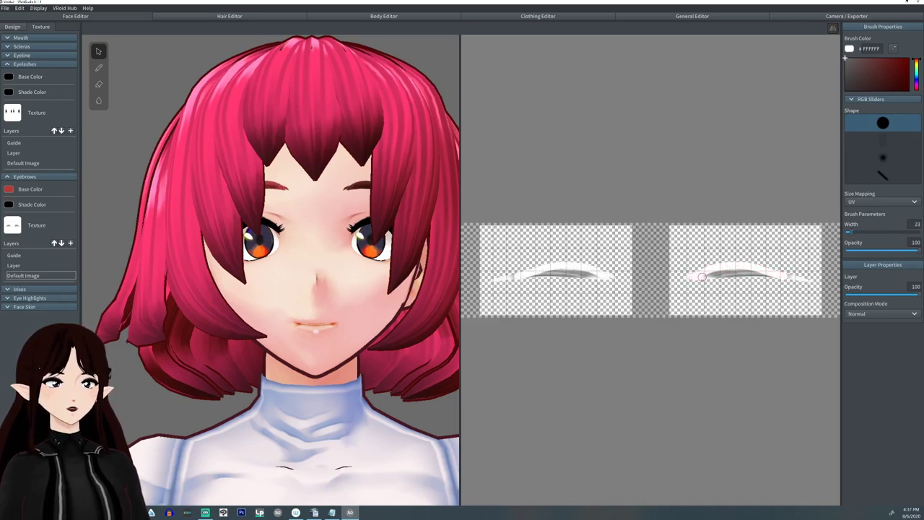
pyautogui.moveTo(693, 276); pyautogui.dragTo(794, 274)
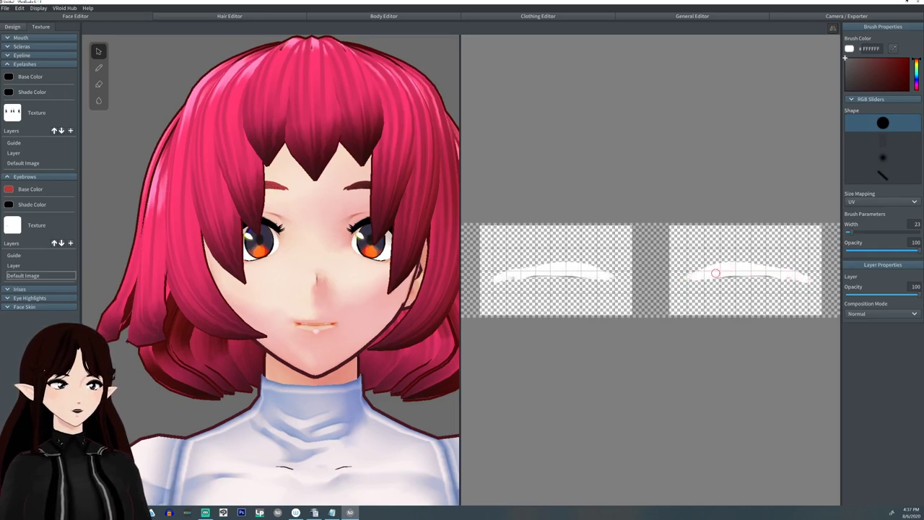
pyautogui.moveTo(712, 274); pyautogui.dragTo(802, 277)
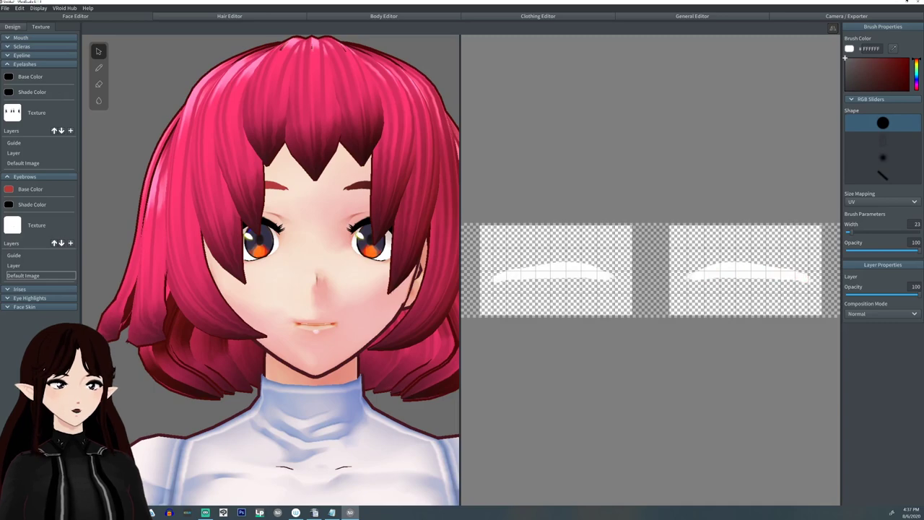
pyautogui.click(691, 264)
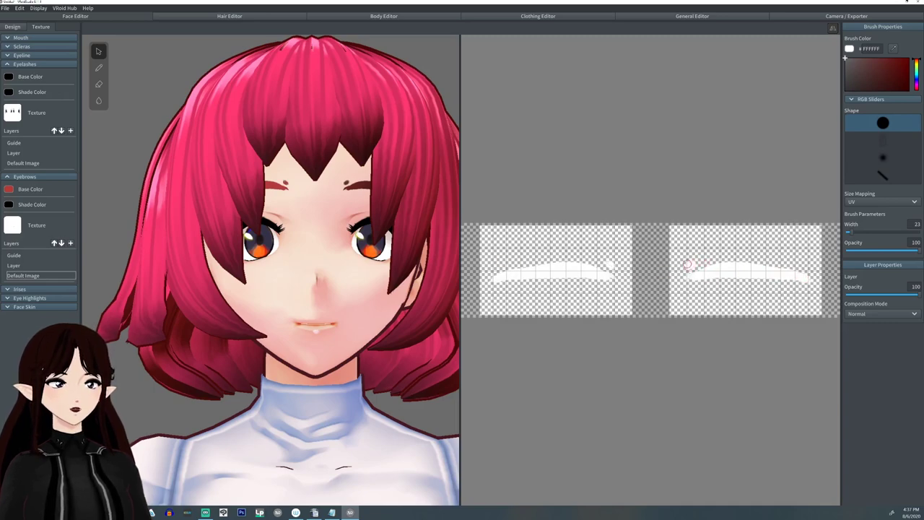
pyautogui.click(681, 256)
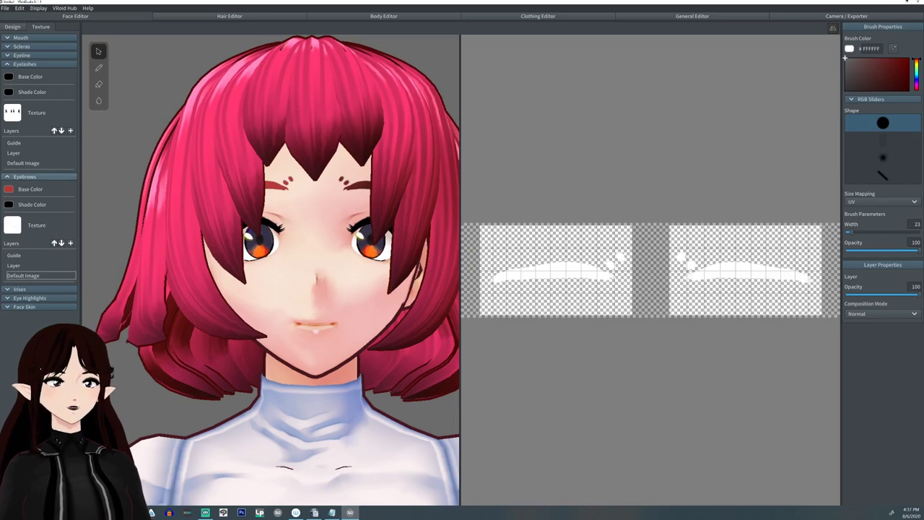
# Display the default image of the irises, collapsing the eyebrow and eyelash settings.
pyautogui.click(39, 177)
pyautogui.click(39, 186)
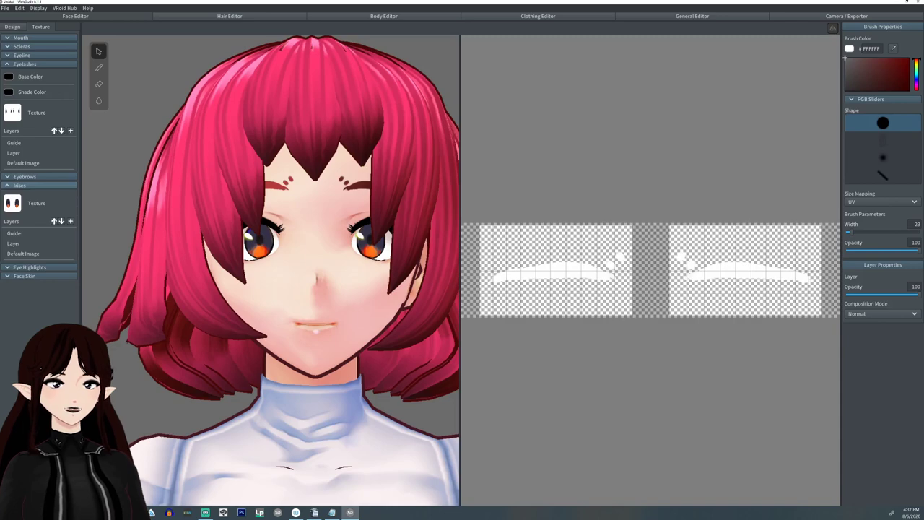
pyautogui.click(24, 63)
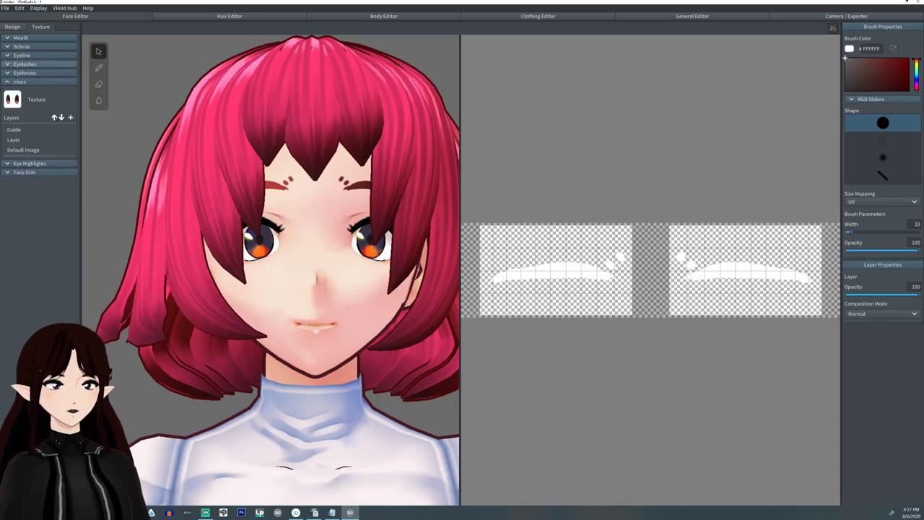
pyautogui.click(39, 149)
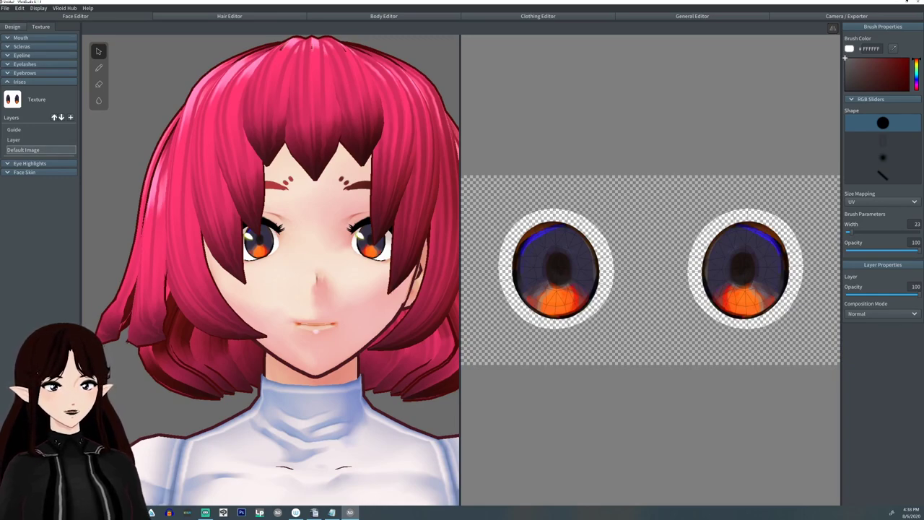
pyautogui.click(98, 68)
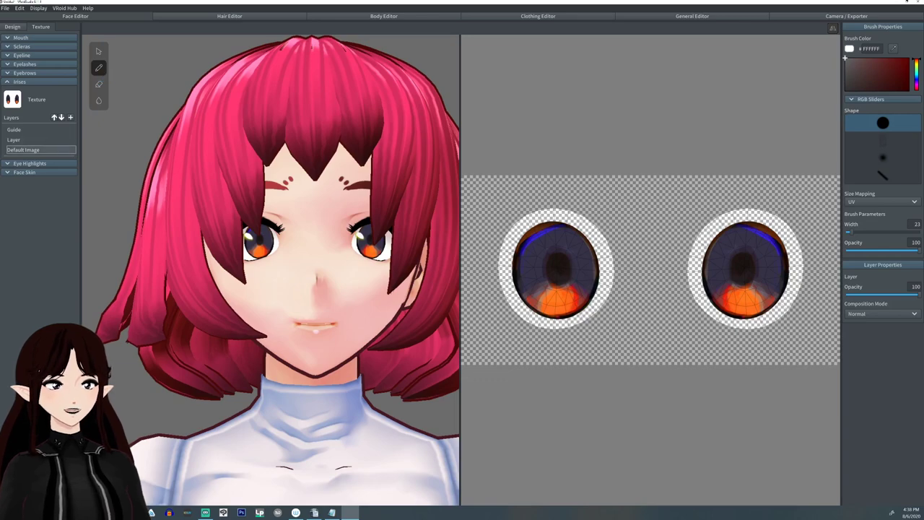
pyautogui.rightClick(31, 150)
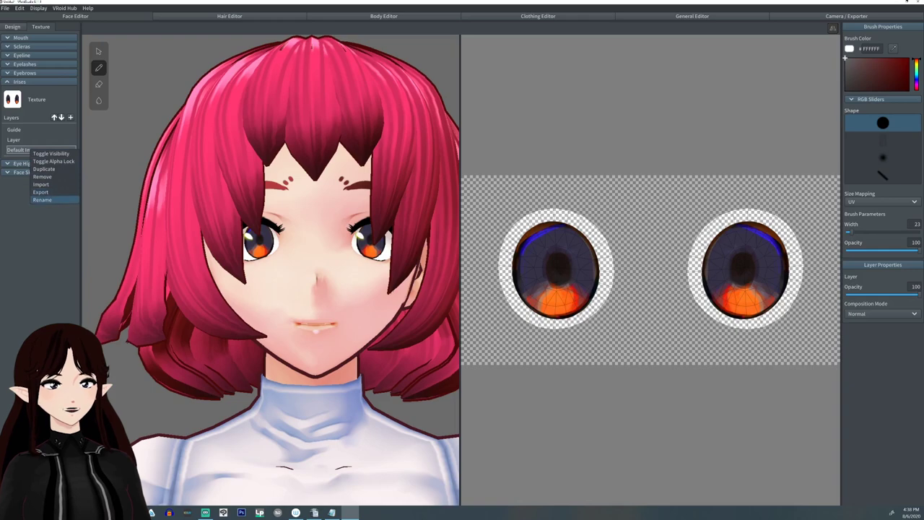
pyautogui.click(41, 192)
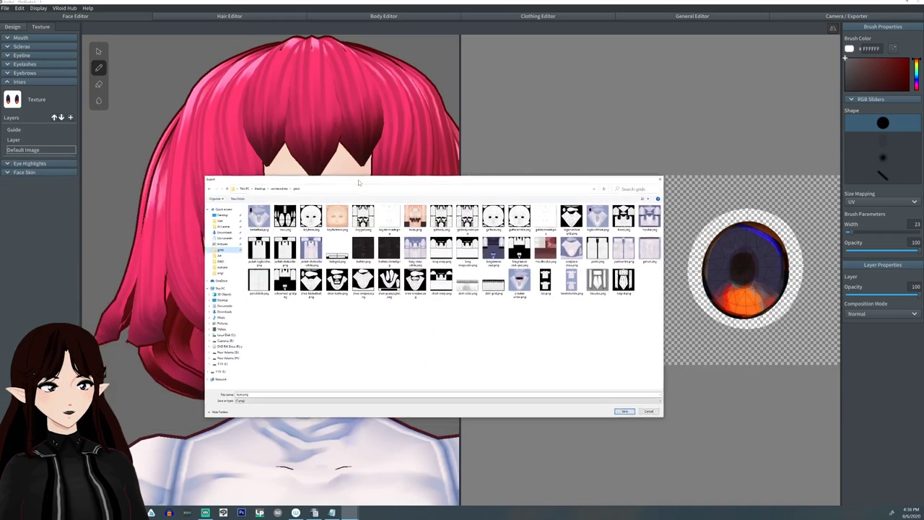
pyautogui.moveTo(361, 182); pyautogui.dragTo(496, 131)
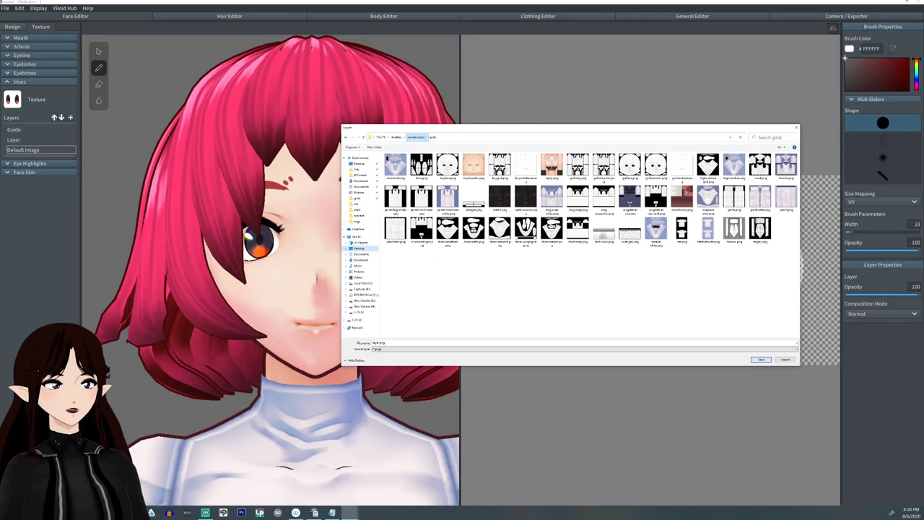
pyautogui.click(416, 137)
pyautogui.press('Escape')
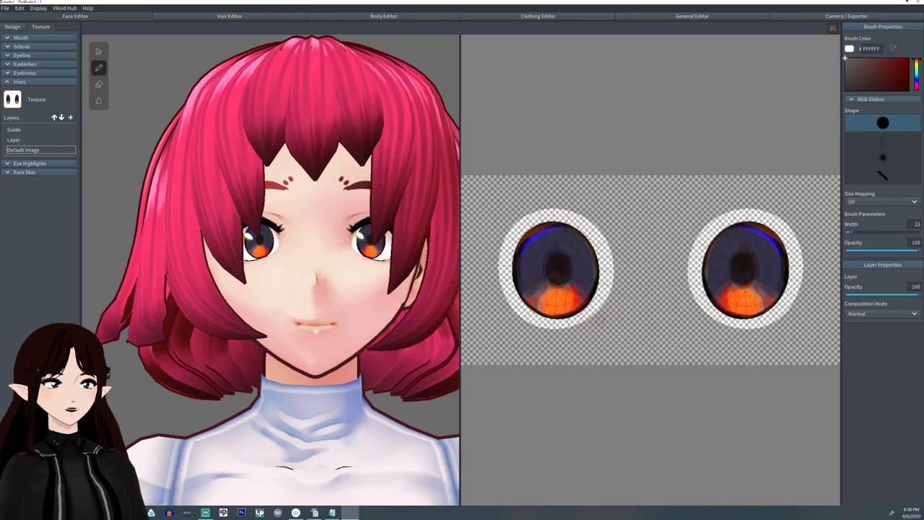
# Import the blue starry eye image from a subfolder of the commissions folder into the irises' default image.
pyautogui.rightClick(22, 150)
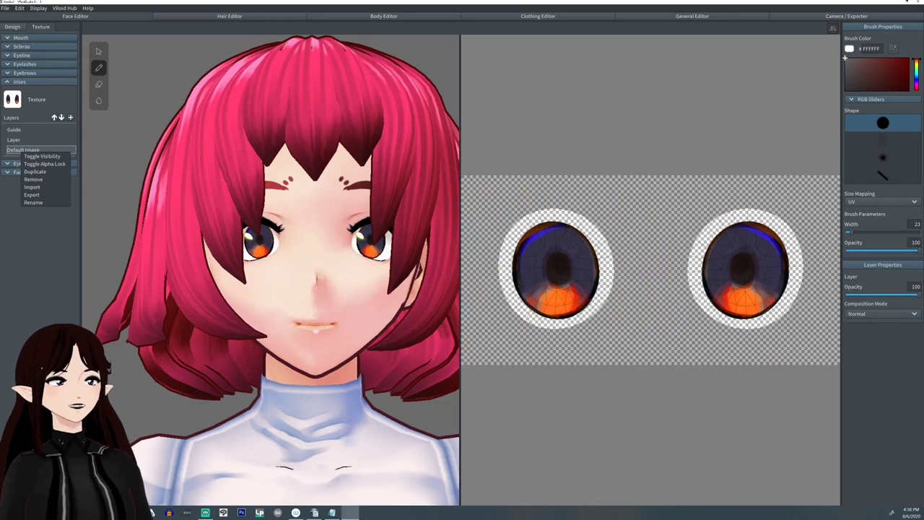
pyautogui.click(32, 186)
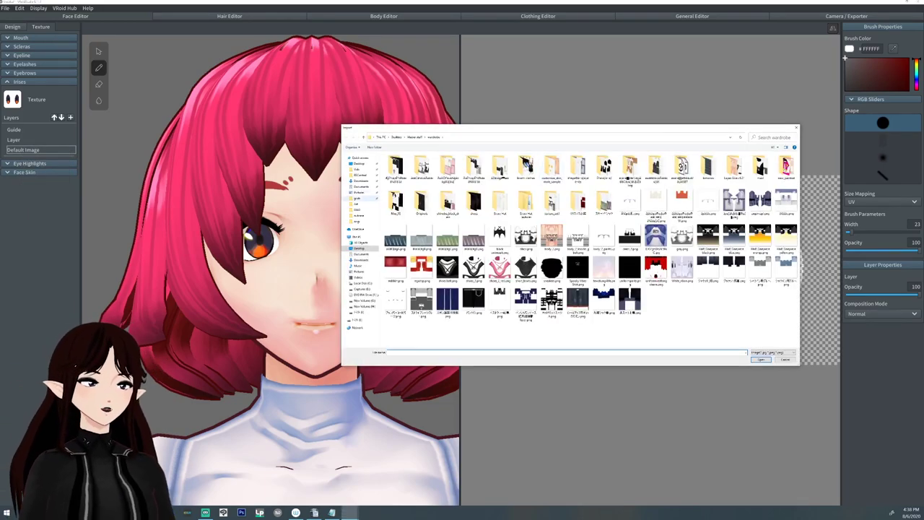
pyautogui.click(357, 198)
pyautogui.click(415, 137)
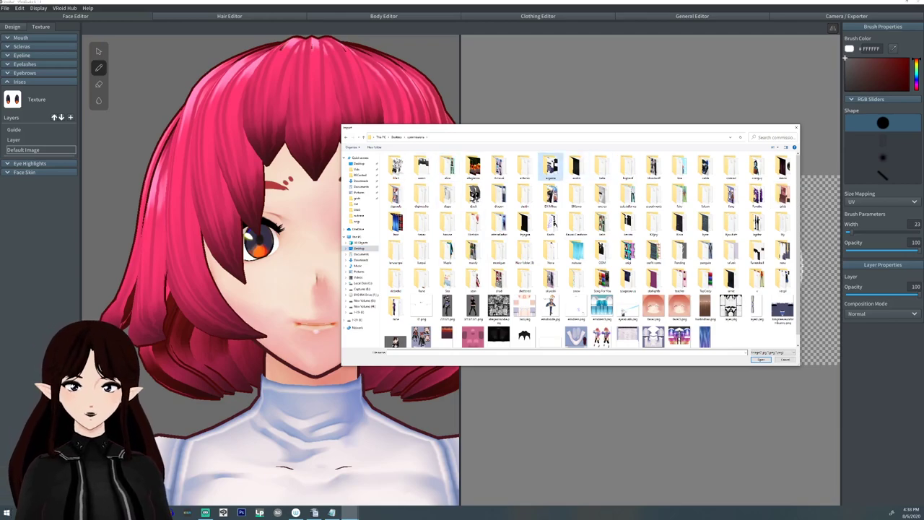
pyautogui.doubleClick(550, 166)
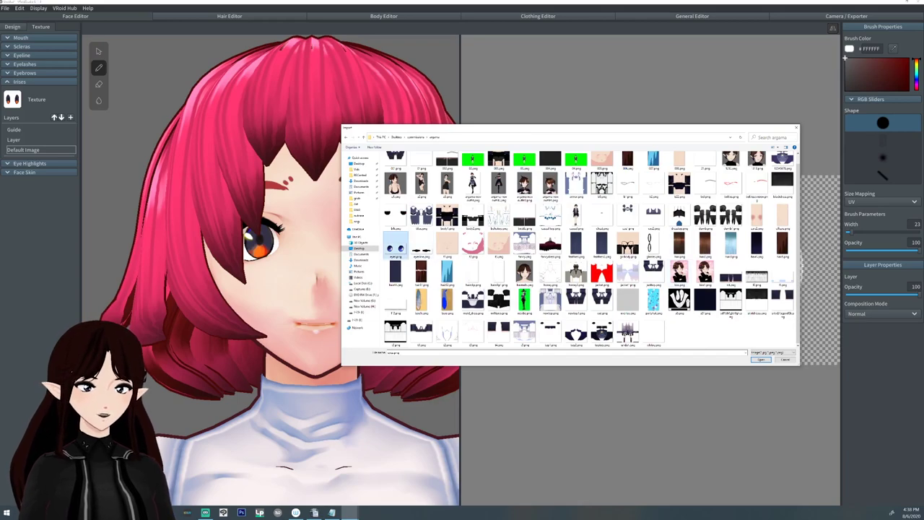
pyautogui.click(395, 248)
pyautogui.click(761, 359)
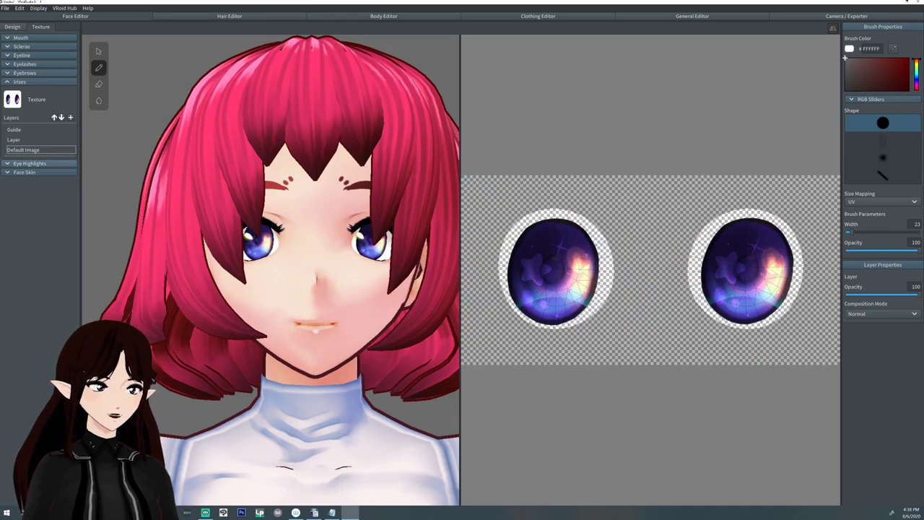
# Erase the existing highlights on both eyes from the eye highlights' default image, using an eraser width of 191.
pyautogui.click(39, 163)
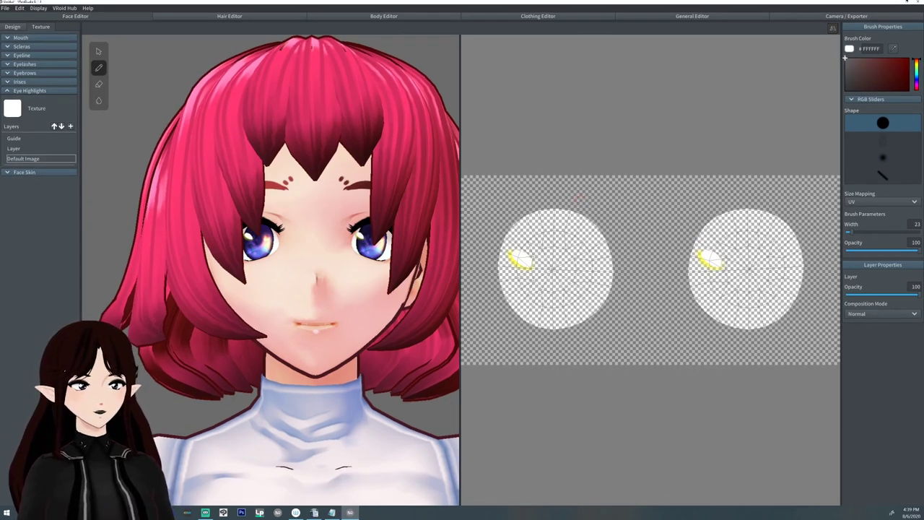
pyautogui.click(99, 83)
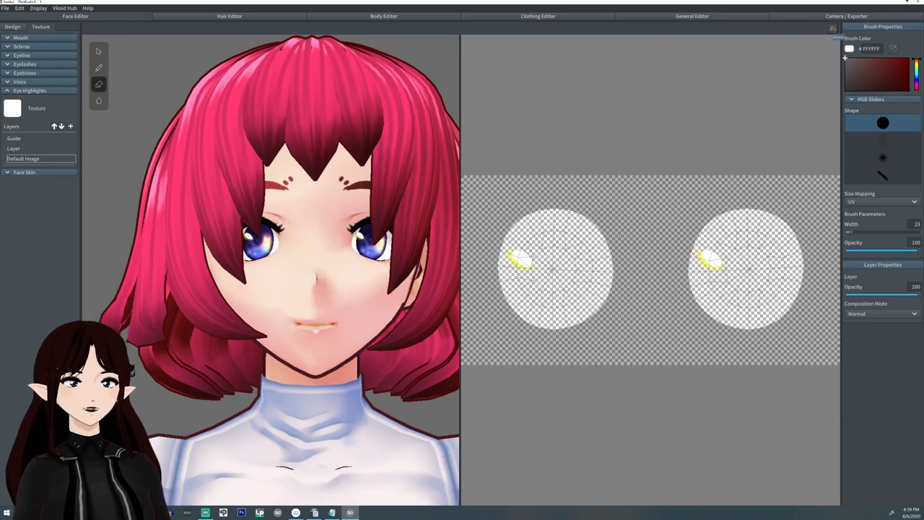
pyautogui.moveTo(848, 231); pyautogui.dragTo(893, 231)
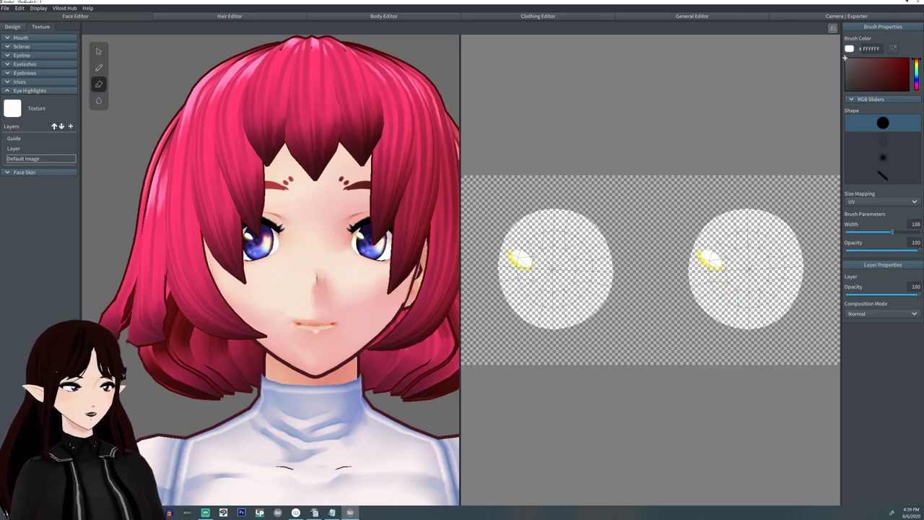
pyautogui.click(711, 258)
pyautogui.click(522, 264)
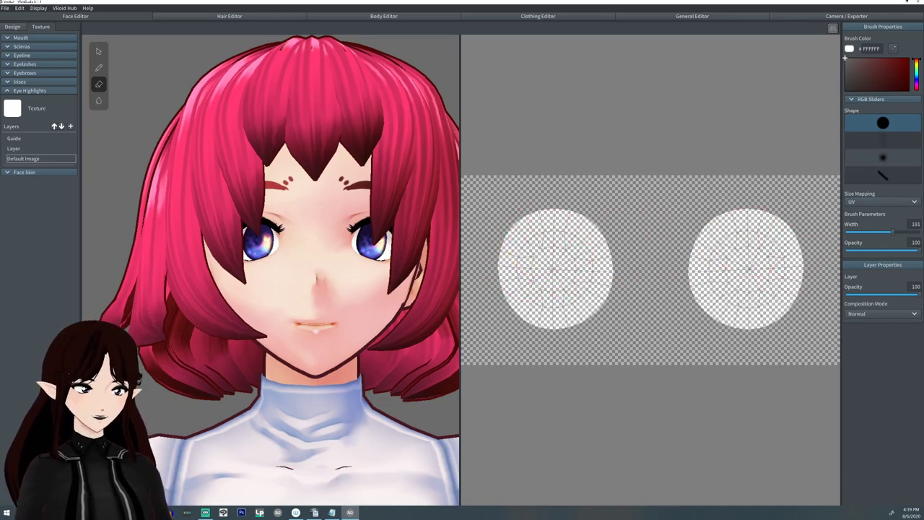
# Paint one large and one small white (FFFFFF) highlight dot on each eye with a brush width of 61.
pyautogui.moveTo(893, 231); pyautogui.dragTo(860, 231)
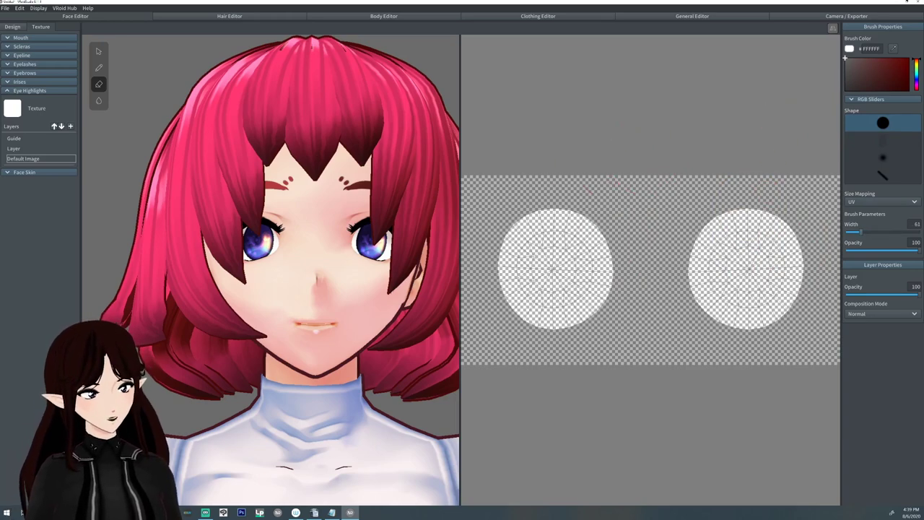
pyautogui.click(99, 67)
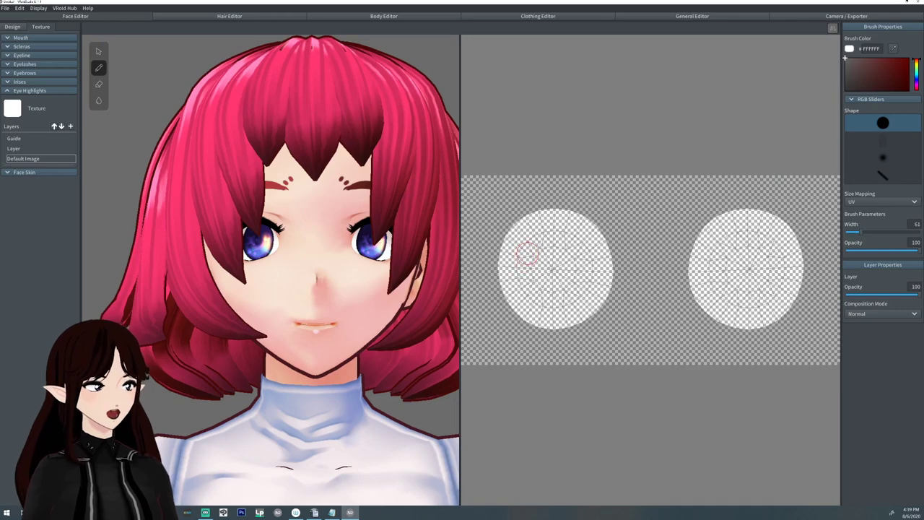
pyautogui.moveTo(539, 244)
pyautogui.mouseDown()
pyautogui.moveTo(530, 250)
pyautogui.moveTo(540, 245)
pyautogui.mouseUp()
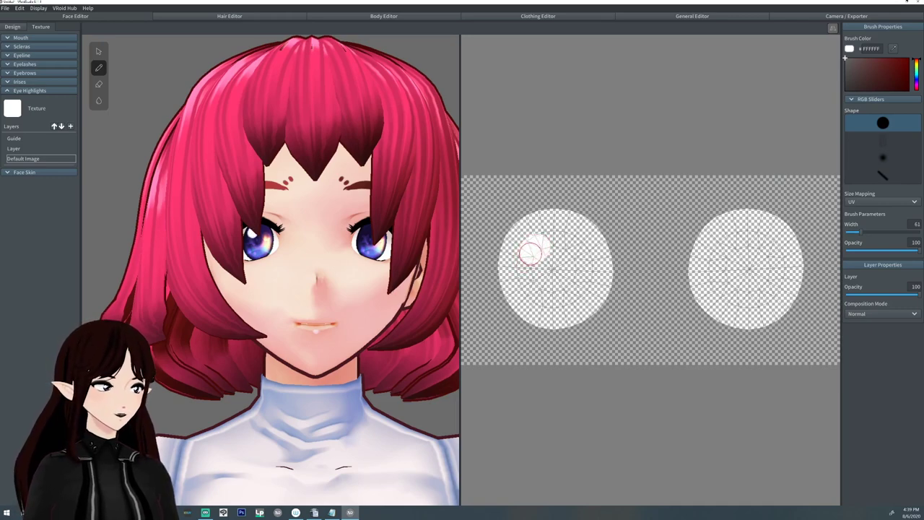
pyautogui.click(573, 266)
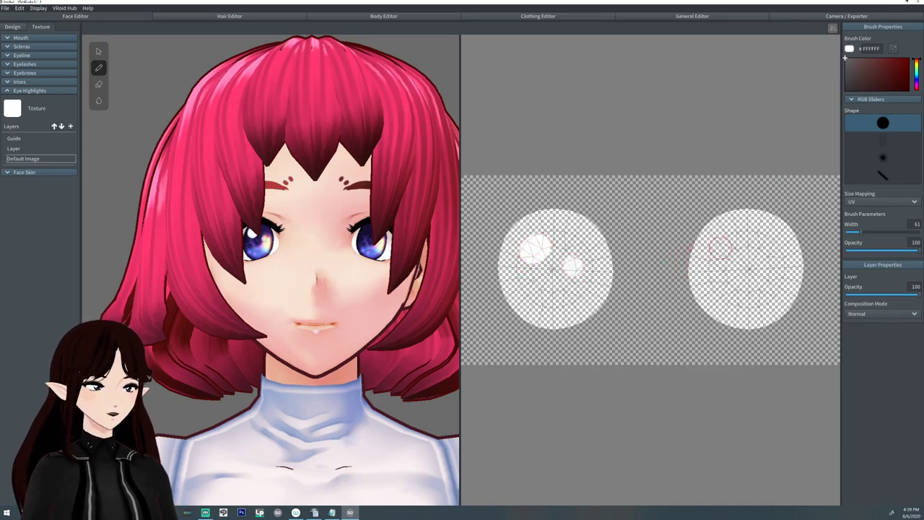
pyautogui.moveTo(721, 244); pyautogui.dragTo(724, 247)
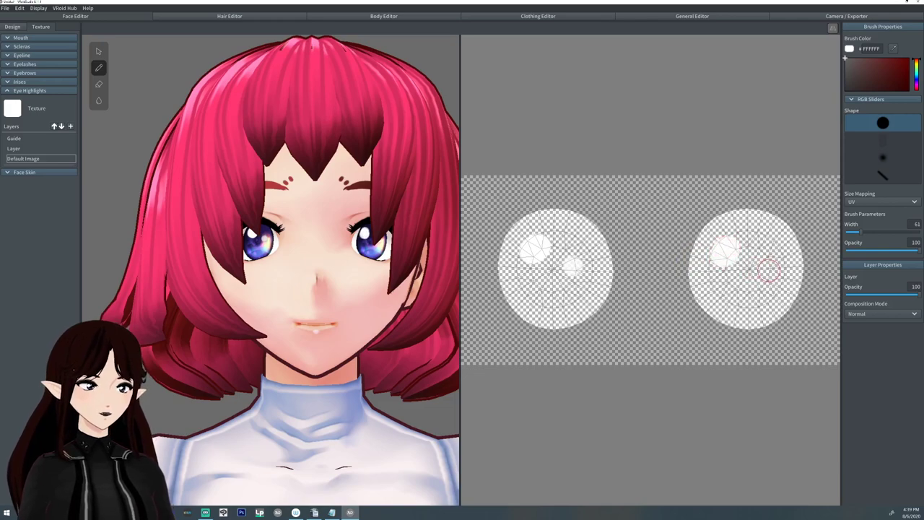
pyautogui.moveTo(767, 268); pyautogui.dragTo(770, 272)
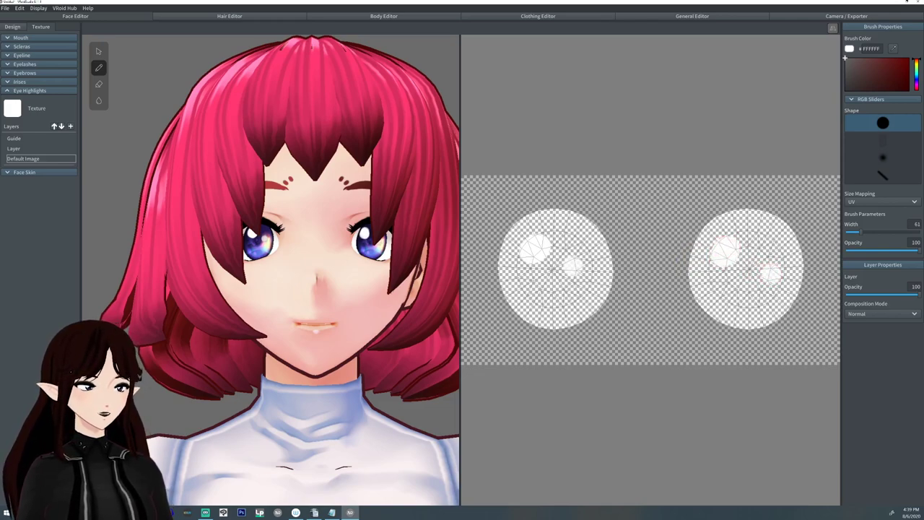
# Display the default image of the face skin and keep its base color white (FFFFFF).
pyautogui.click(42, 172)
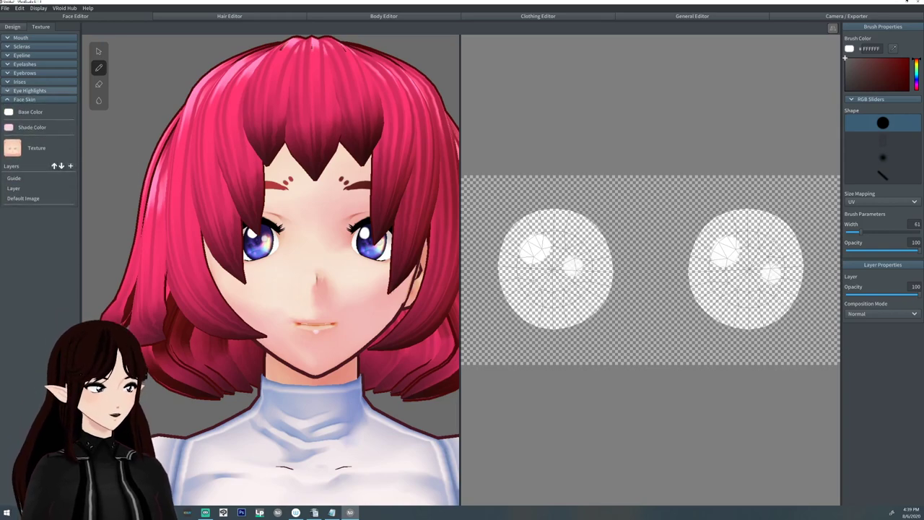
pyautogui.click(29, 198)
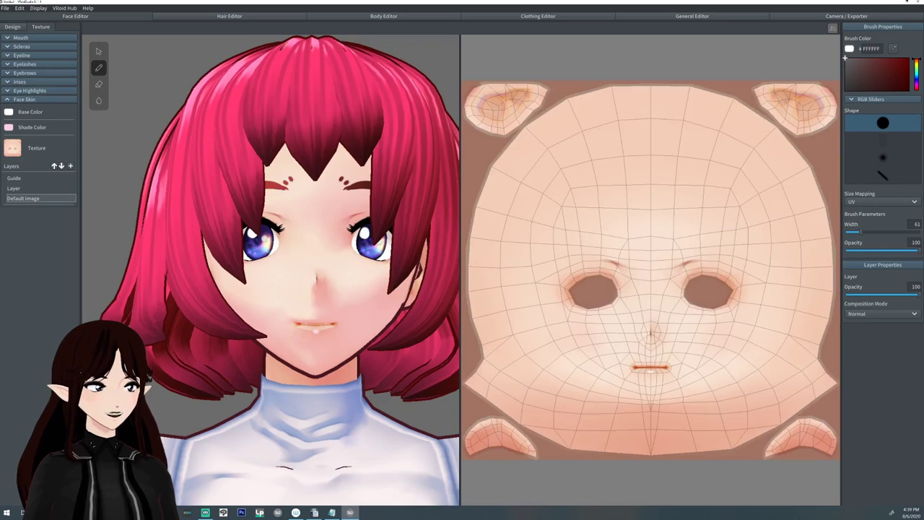
pyautogui.click(9, 112)
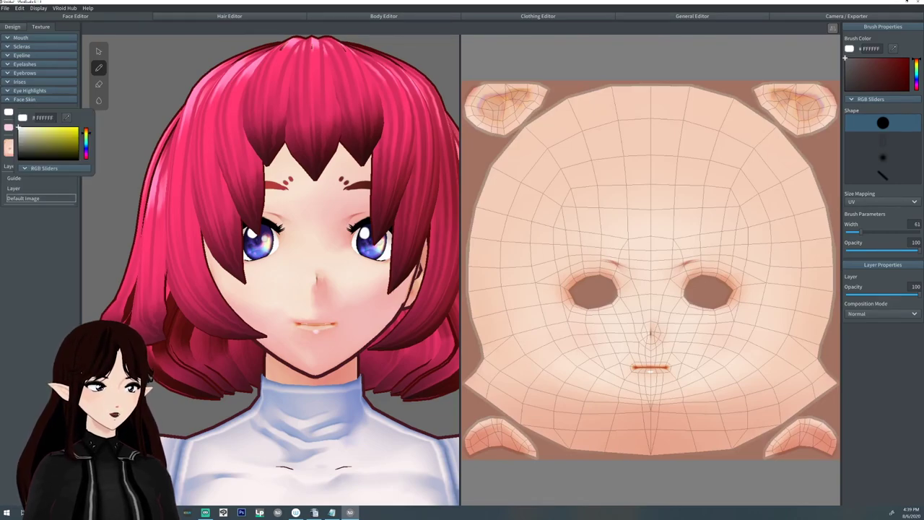
pyautogui.moveTo(86, 132); pyautogui.dragTo(86, 128)
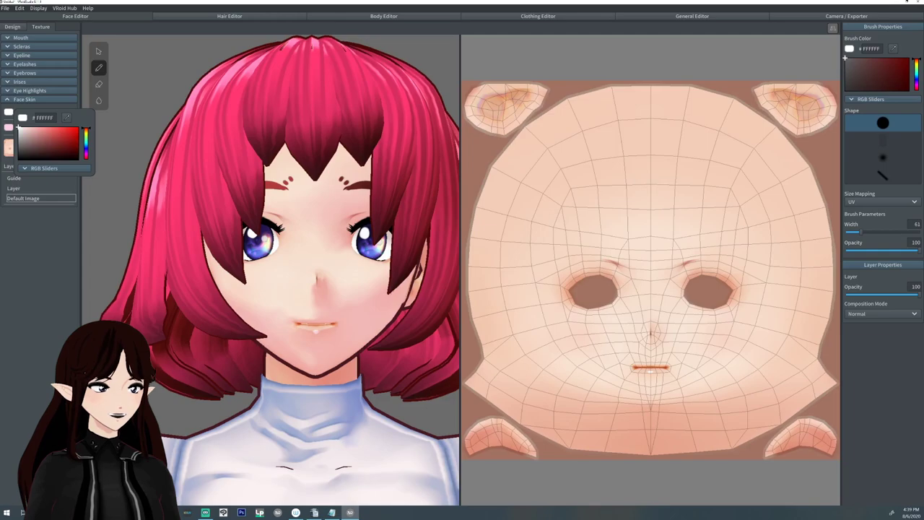
pyautogui.moveTo(19, 128)
pyautogui.mouseDown()
pyautogui.moveTo(58, 152)
pyautogui.moveTo(20, 134)
pyautogui.moveTo(47, 158)
pyautogui.moveTo(18, 128)
pyautogui.mouseUp()
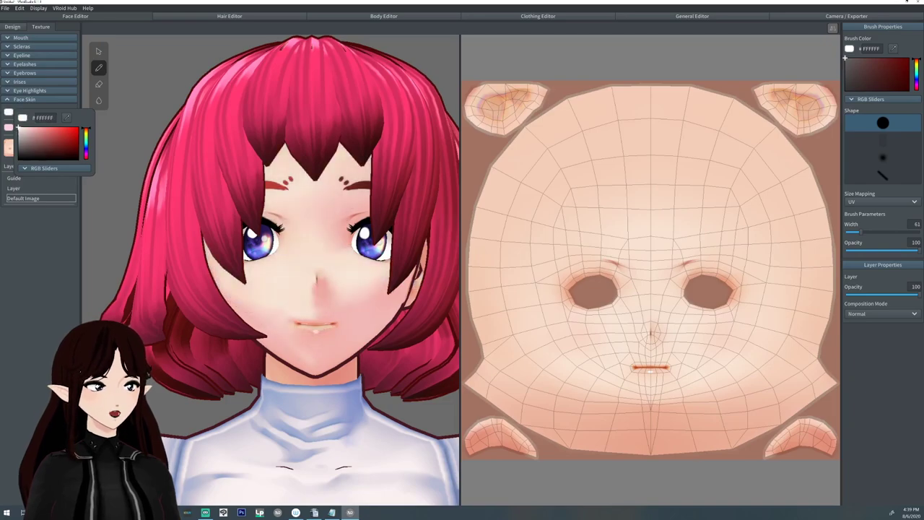
# Set the face skin's shade color to a soft pinkish brown.
pyautogui.click(9, 127)
pyautogui.click(9, 127)
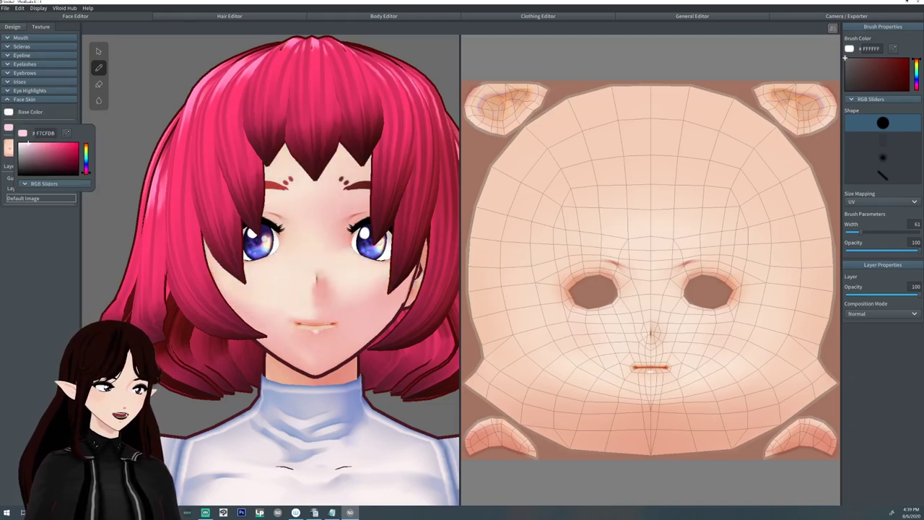
pyautogui.click(86, 146)
pyautogui.moveTo(86, 146); pyautogui.dragTo(86, 143)
pyautogui.moveTo(28, 144); pyautogui.dragTo(37, 151)
pyautogui.click(86, 145)
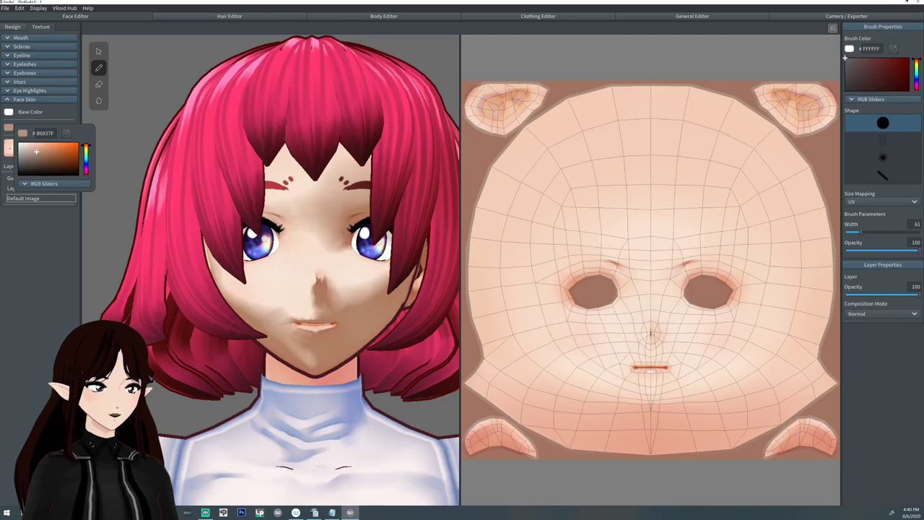
pyautogui.click(9, 111)
pyautogui.click(9, 112)
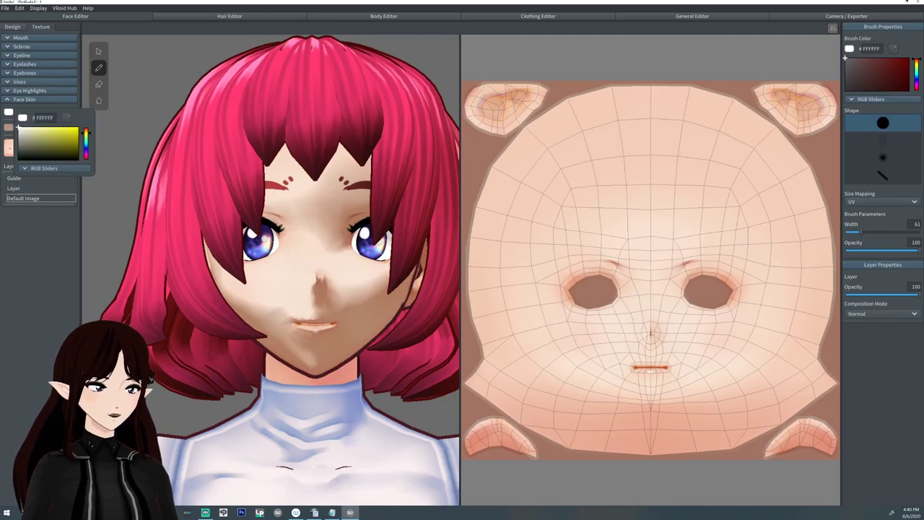
pyautogui.press('Escape')
pyautogui.click(8, 127)
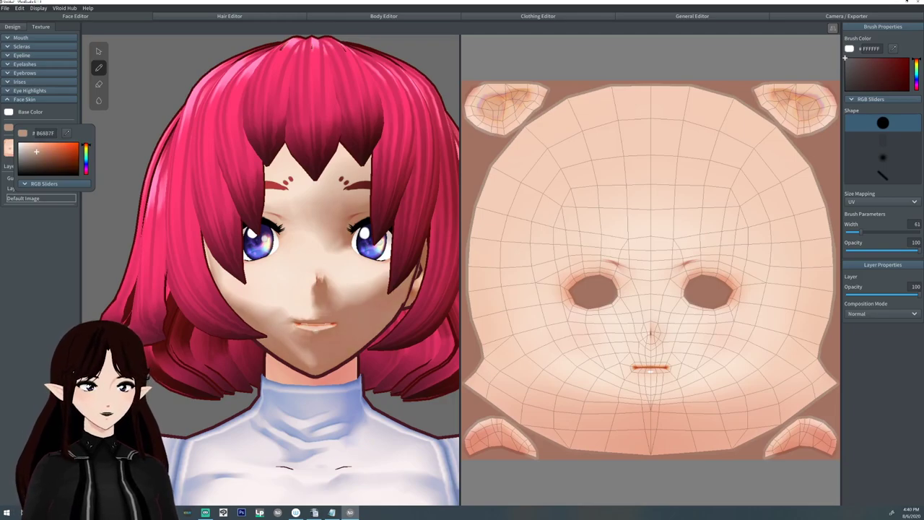
pyautogui.moveTo(37, 152); pyautogui.dragTo(34, 147)
pyautogui.press('Escape')
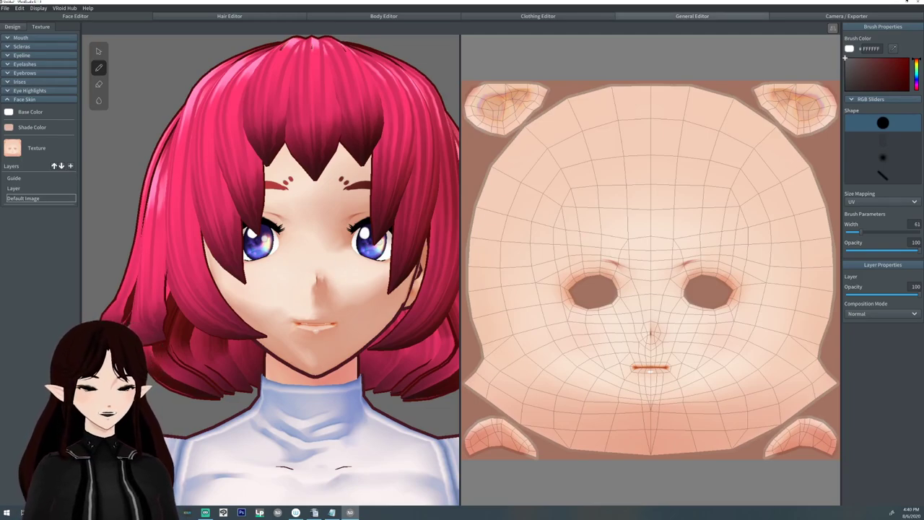
# In the General Editor's shading settings, set the shade width to -1.00 and the shade hardness to 1.00 for both face and body.
pyautogui.click(692, 15)
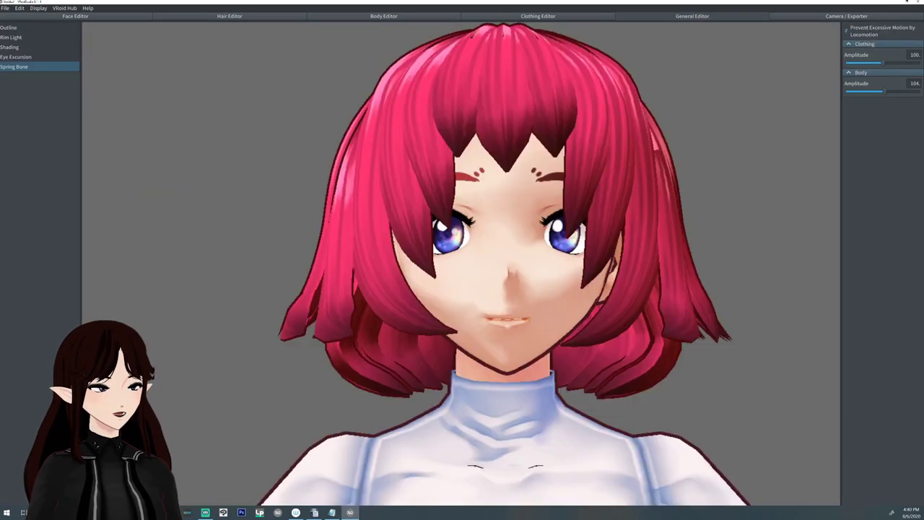
pyautogui.click(39, 37)
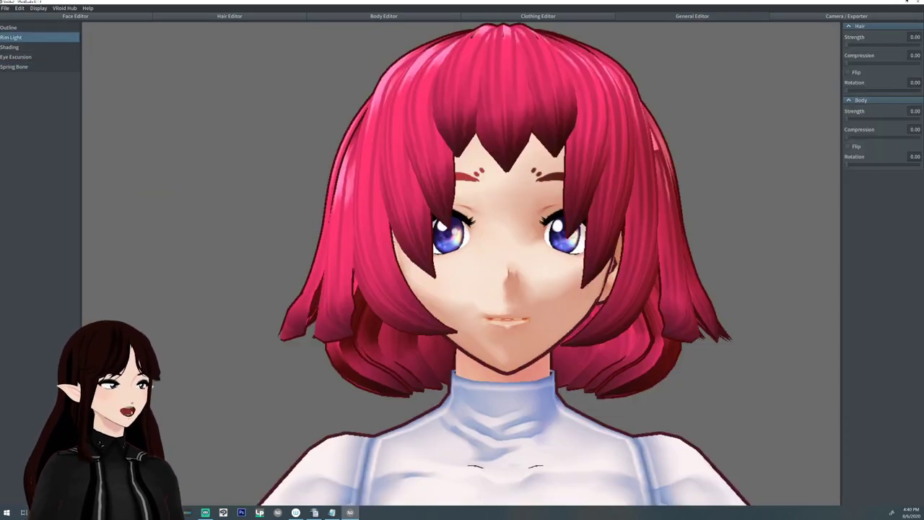
pyautogui.click(39, 47)
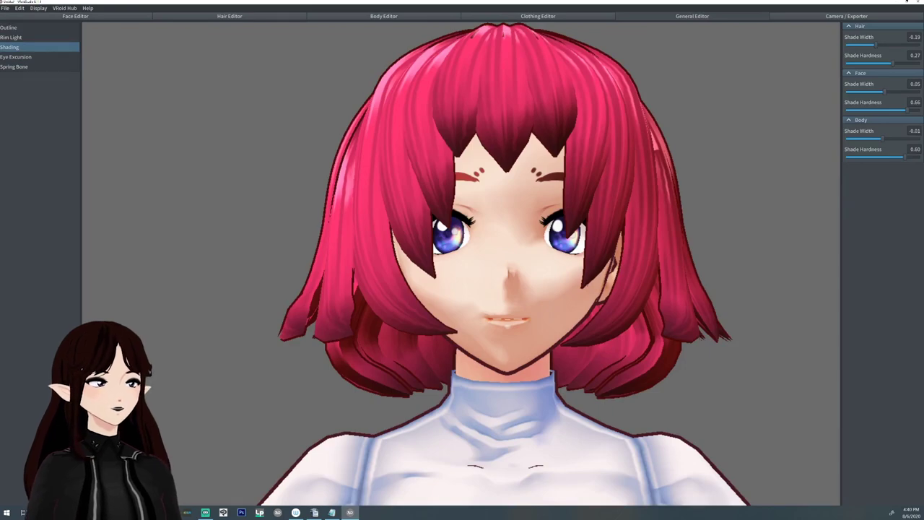
pyautogui.moveTo(884, 92); pyautogui.dragTo(846, 92)
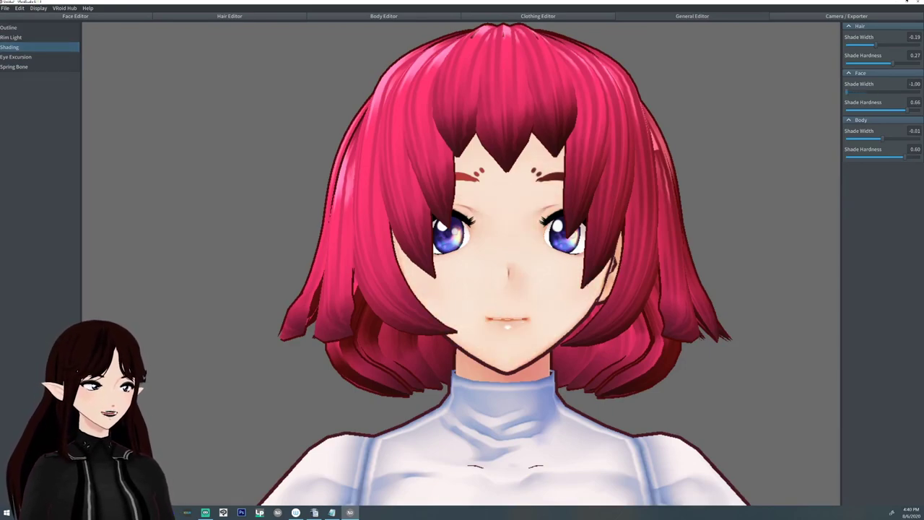
pyautogui.moveTo(882, 139); pyautogui.dragTo(846, 139)
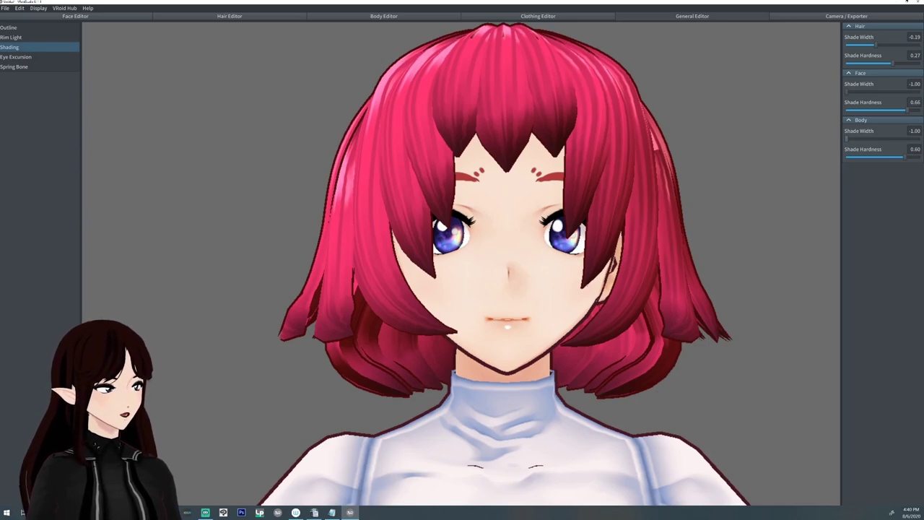
pyautogui.moveTo(907, 110); pyautogui.dragTo(917, 109)
pyautogui.moveTo(902, 156); pyautogui.dragTo(918, 156)
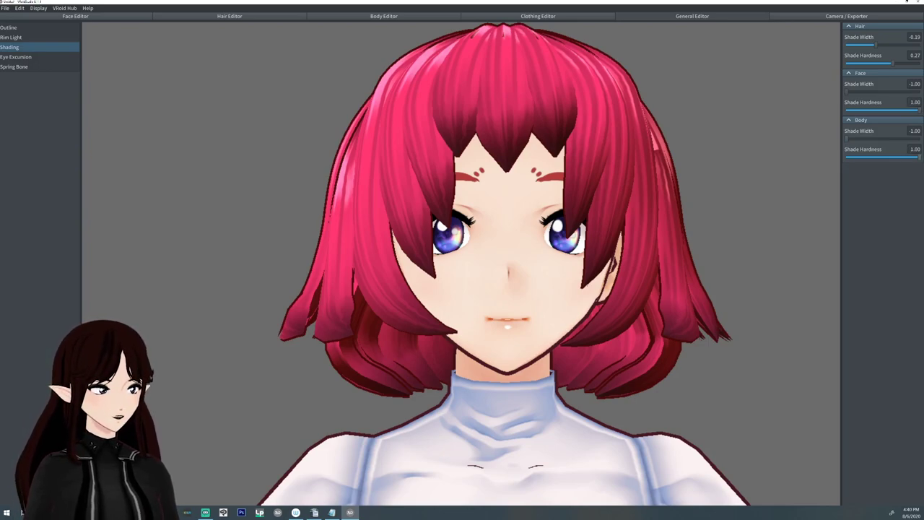
# Return to the face textures and select the face skin's editable layer above the default image.
pyautogui.click(75, 16)
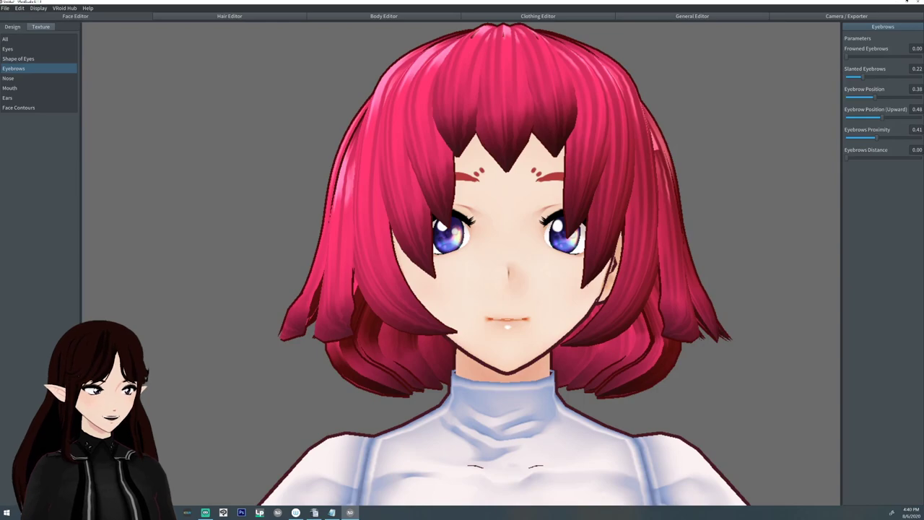
pyautogui.click(40, 26)
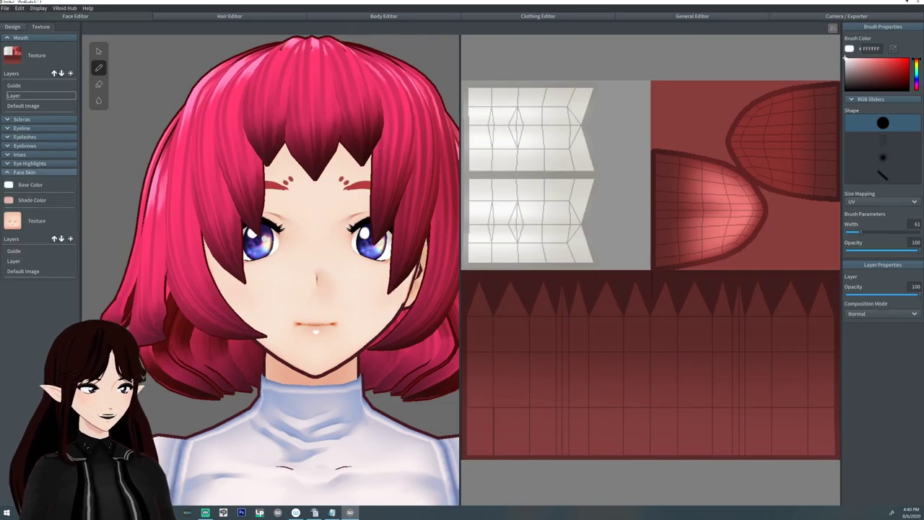
pyautogui.click(23, 271)
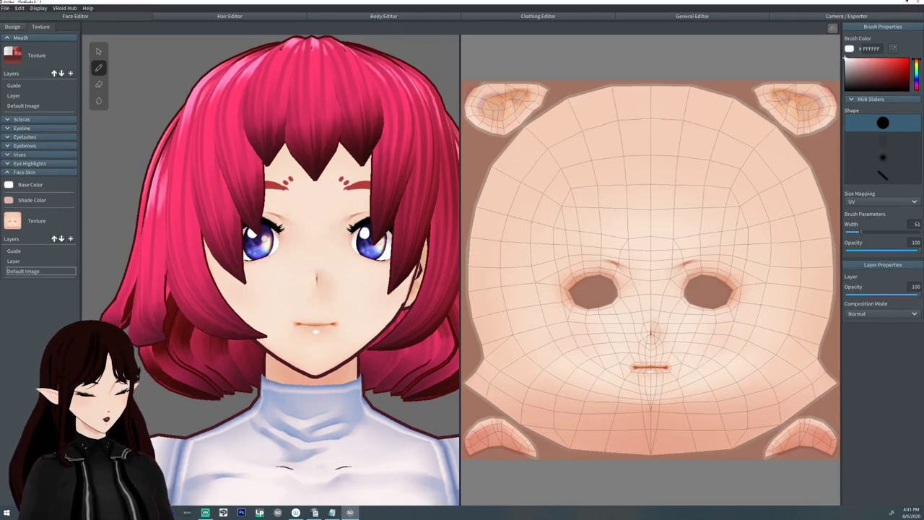
pyautogui.click(29, 261)
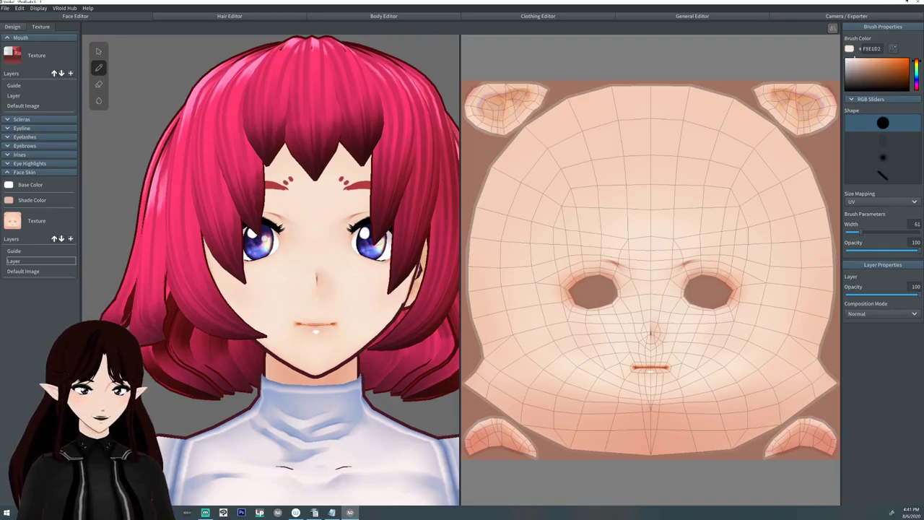
# Paint over the entire face skin on the separate layer in solid light peach (FFE2D2) with a brush width of 300.
pyautogui.moveTo(854, 60)
pyautogui.mouseDown()
pyautogui.moveTo(870, 70)
pyautogui.moveTo(845, 57)
pyautogui.moveTo(860, 59)
pyautogui.mouseUp()
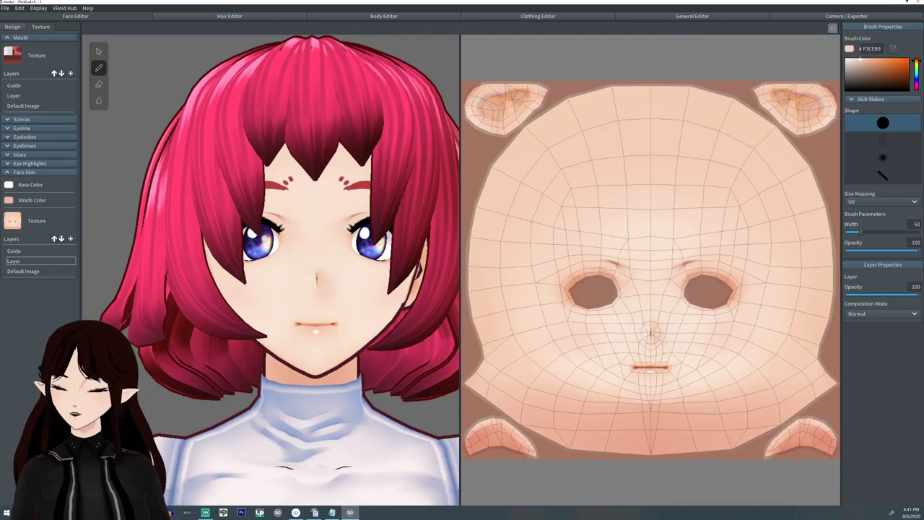
pyautogui.moveTo(850, 57); pyautogui.dragTo(856, 57)
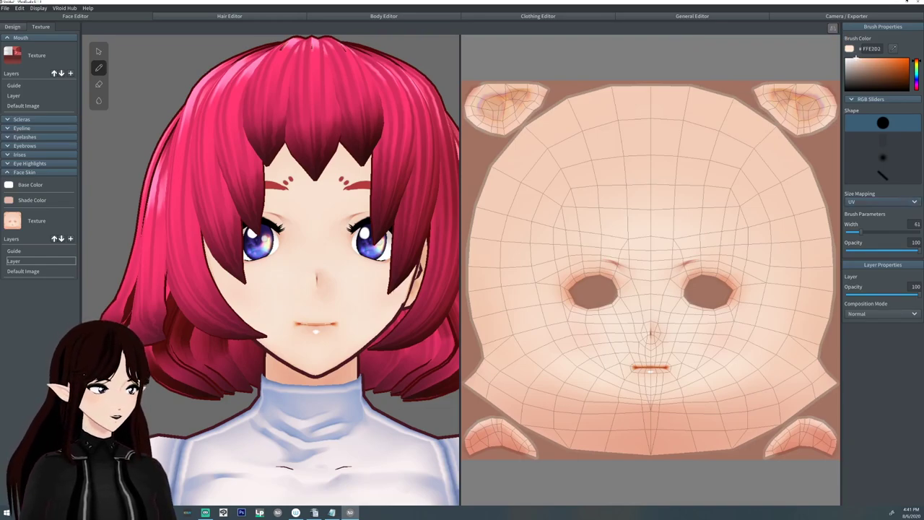
pyautogui.moveTo(859, 232); pyautogui.dragTo(921, 232)
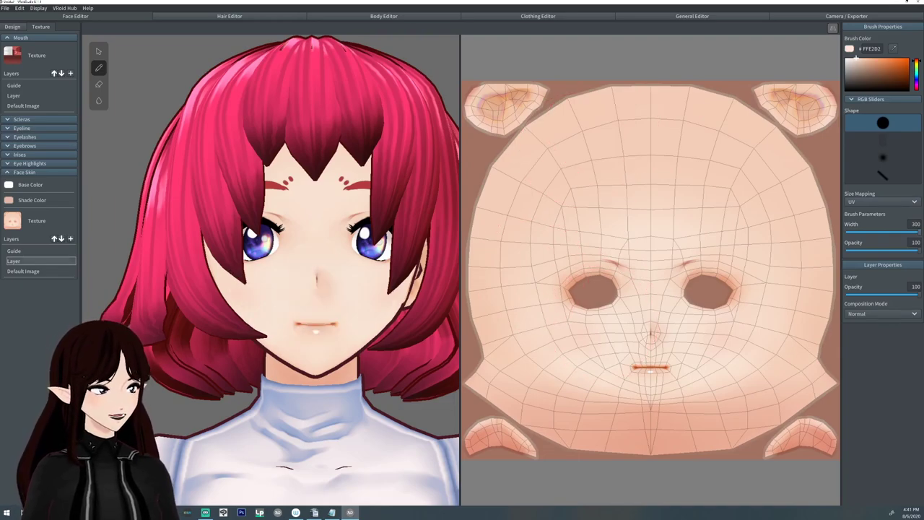
pyautogui.click(40, 271)
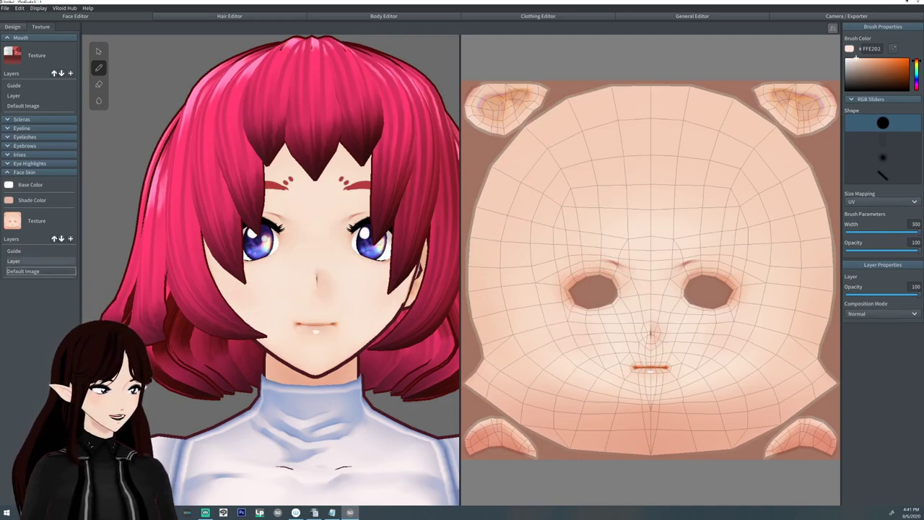
pyautogui.click(40, 260)
pyautogui.moveTo(670, 286)
pyautogui.mouseDown()
pyautogui.moveTo(560, 294)
pyautogui.moveTo(546, 309)
pyautogui.moveTo(804, 279)
pyautogui.moveTo(752, 340)
pyautogui.moveTo(718, 406)
pyautogui.moveTo(498, 404)
pyautogui.moveTo(511, 247)
pyautogui.moveTo(505, 123)
pyautogui.moveTo(832, 87)
pyautogui.moveTo(511, 166)
pyautogui.moveTo(806, 169)
pyautogui.moveTo(650, 261)
pyautogui.moveTo(806, 380)
pyautogui.moveTo(765, 423)
pyautogui.moveTo(812, 404)
pyautogui.mouseUp()
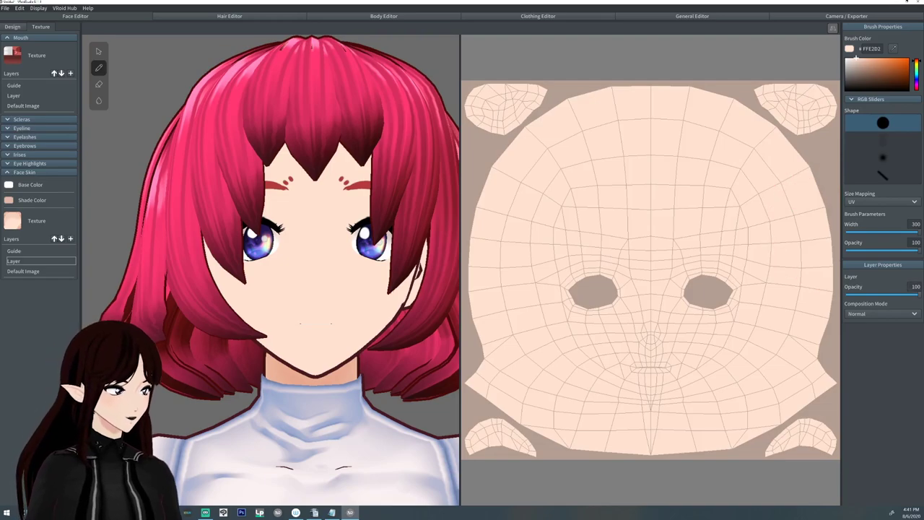
# Lower the face skin layer's opacity to 66 and set up a thin brown brush (9F7055).
pyautogui.moveTo(917, 294); pyautogui.dragTo(893, 295)
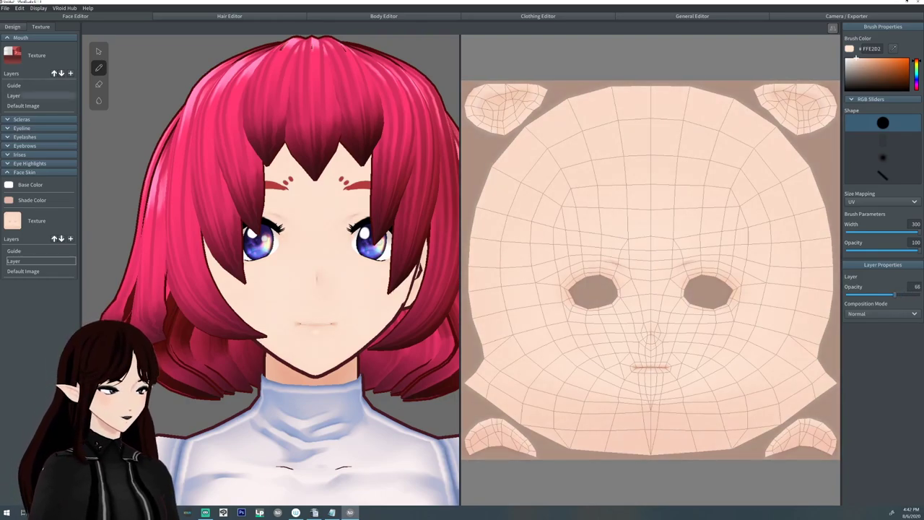
pyautogui.click(873, 70)
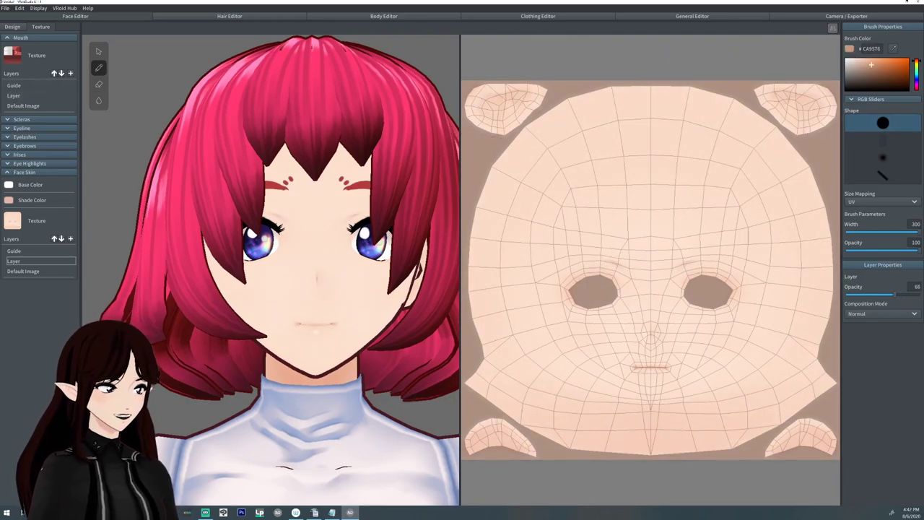
pyautogui.click(850, 231)
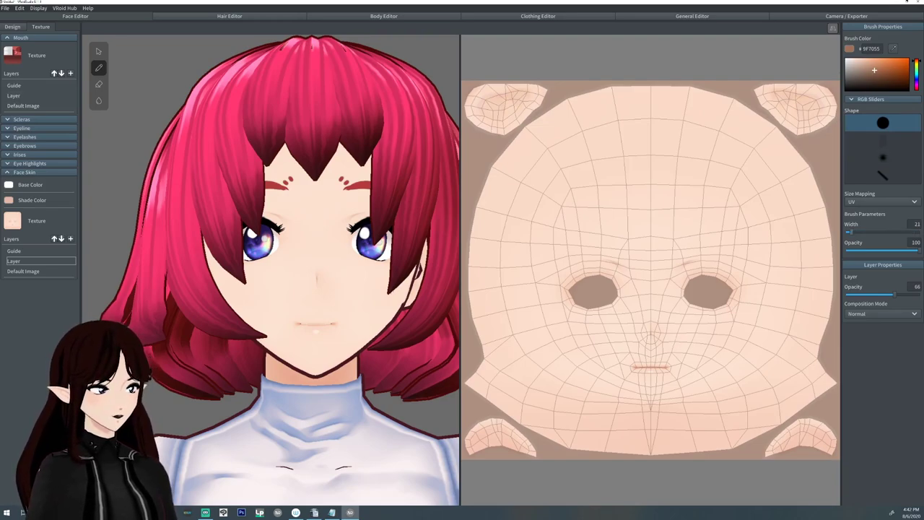
pyautogui.click(848, 232)
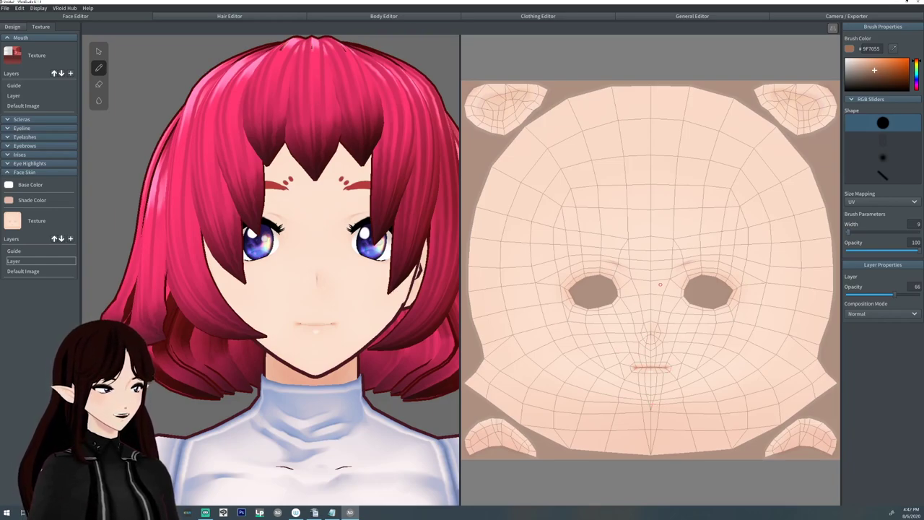
# Paint a mirrored brown mouth line with upturned corners over the default mouth, using a brush width of 6.
pyautogui.moveTo(652, 339); pyautogui.dragTo(628, 305, button='middle')
pyautogui.scroll(4, 628, 304)
pyautogui.scroll(4, 629, 304)
pyautogui.moveTo(626, 261); pyautogui.dragTo(627, 331, button='middle')
pyautogui.moveTo(633, 404); pyautogui.dragTo(632, 189, button='middle')
pyautogui.moveTo(619, 254); pyautogui.dragTo(625, 181, button='middle')
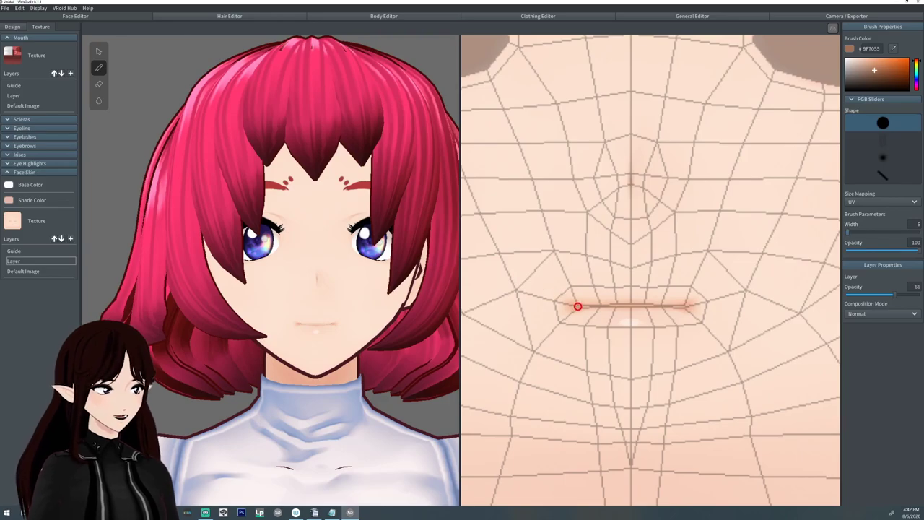
pyautogui.moveTo(573, 301); pyautogui.dragTo(603, 304)
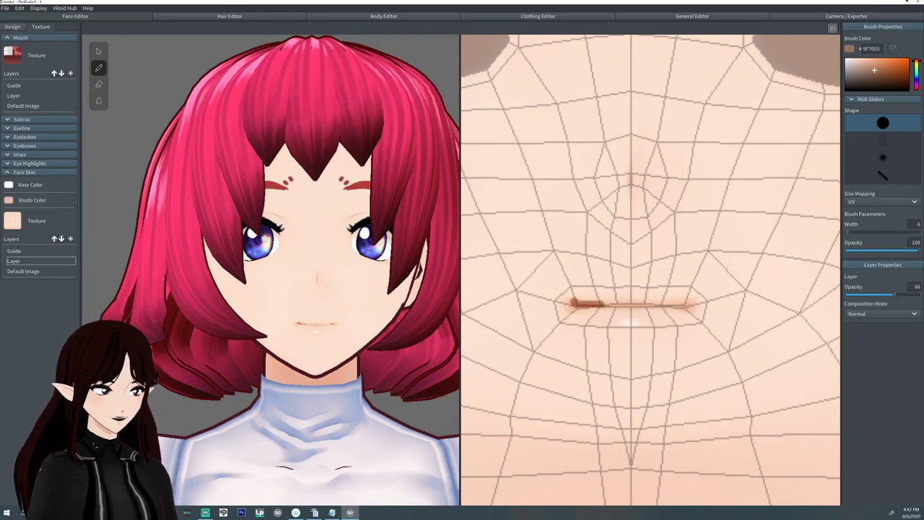
pyautogui.hotkey('ctrl', 'z')
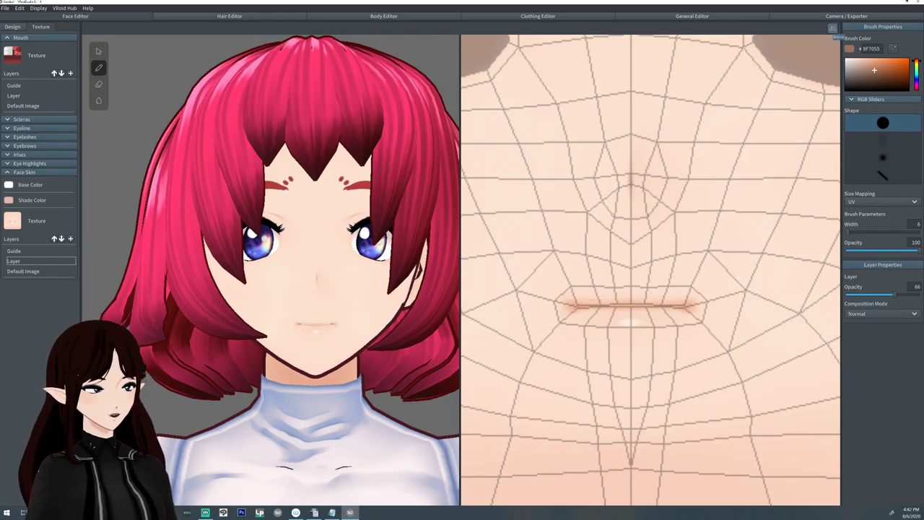
pyautogui.click(686, 302)
pyautogui.click(685, 303)
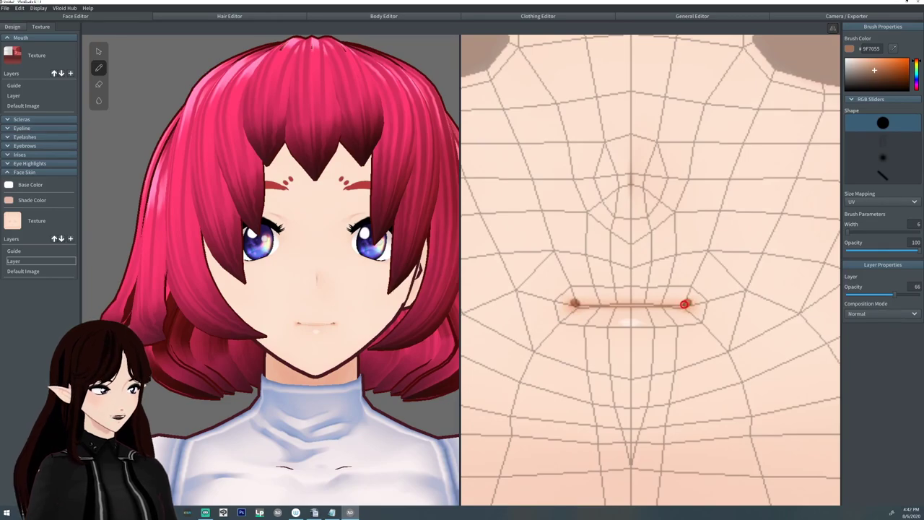
pyautogui.moveTo(685, 304); pyautogui.dragTo(628, 304)
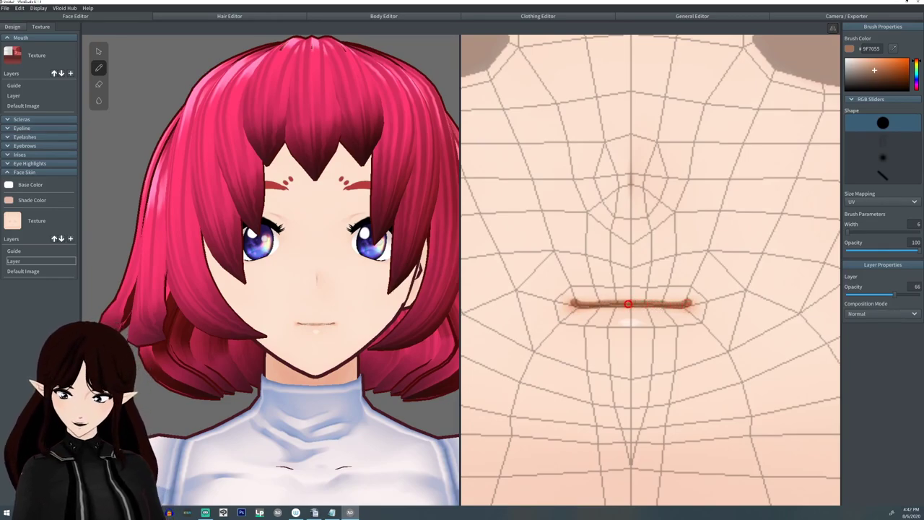
pyautogui.click(687, 296)
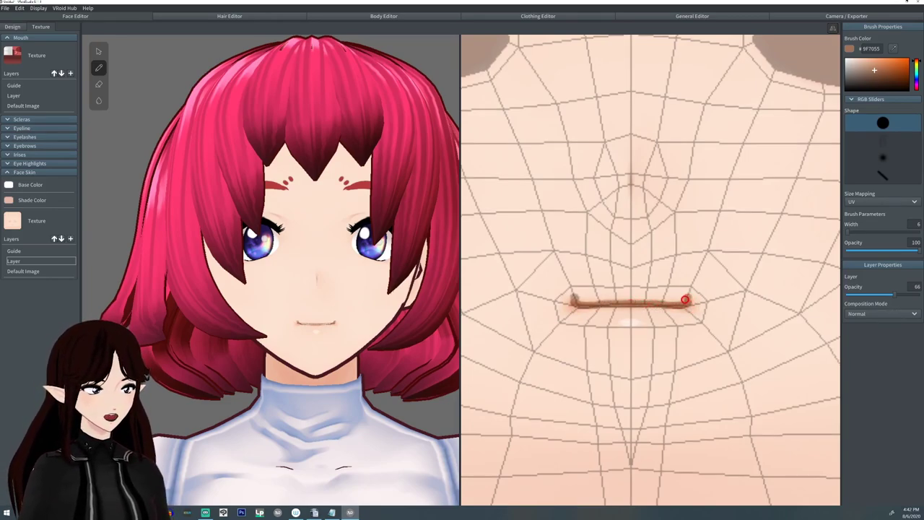
pyautogui.moveTo(684, 298)
pyautogui.mouseDown()
pyautogui.moveTo(582, 303)
pyautogui.moveTo(644, 310)
pyautogui.mouseUp()
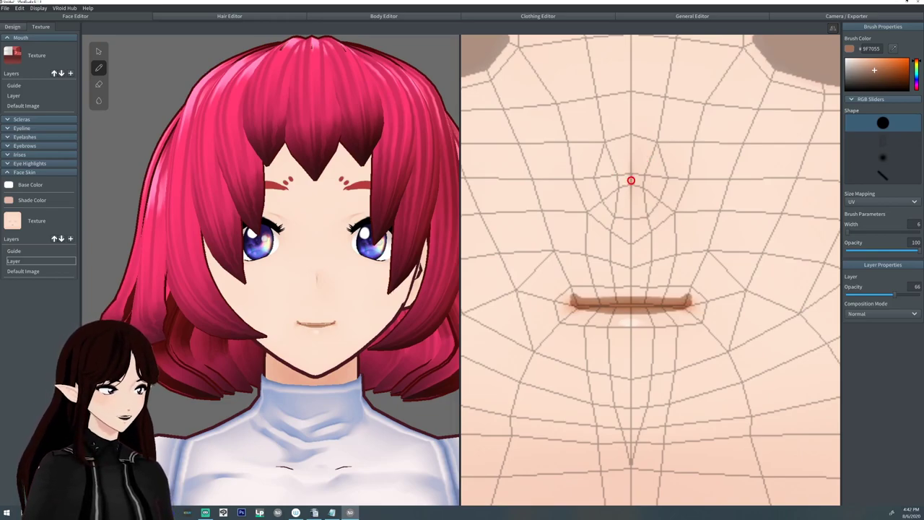
# Paint a small brown nose mark, restore the layer's opacity to 100, and sample the skin color (FFE2D1) to trim the mark.
pyautogui.click(629, 175)
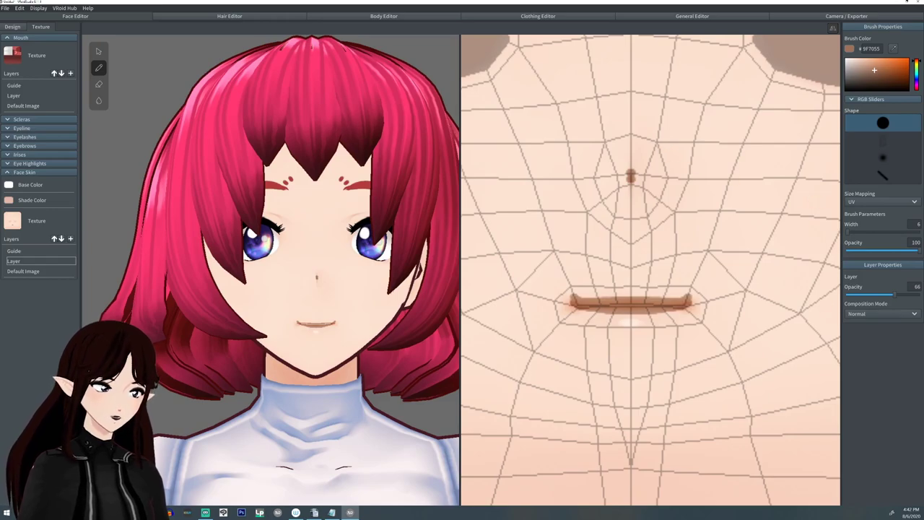
pyautogui.moveTo(894, 294); pyautogui.dragTo(920, 294)
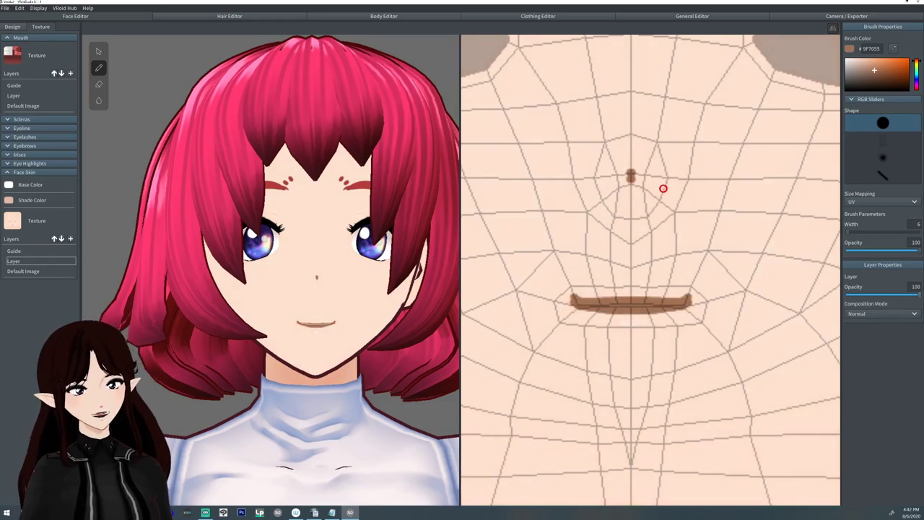
pyautogui.click(892, 48)
pyautogui.click(751, 144)
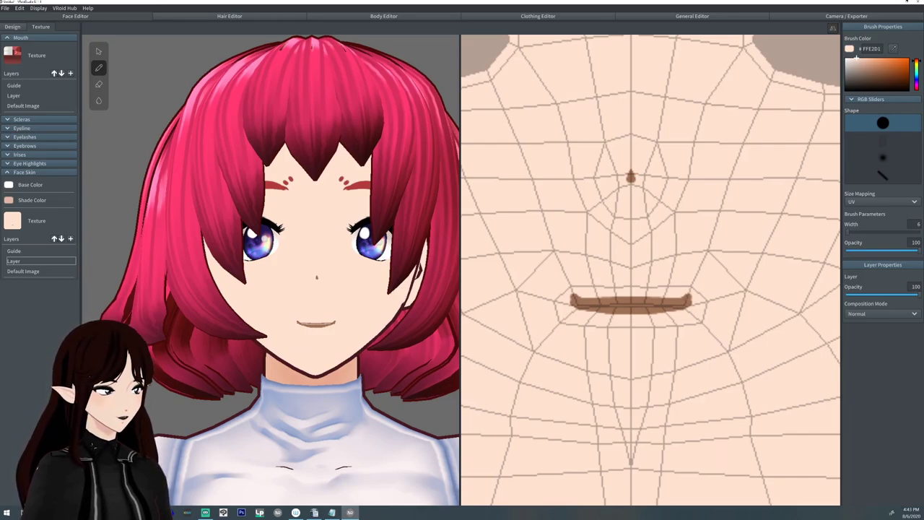
# Paint the lower lip beneath the brown mouth line in red (D03939) and repaint it fuller in lighter red (EE6262).
pyautogui.click(915, 59)
pyautogui.moveTo(886, 66); pyautogui.dragTo(892, 64)
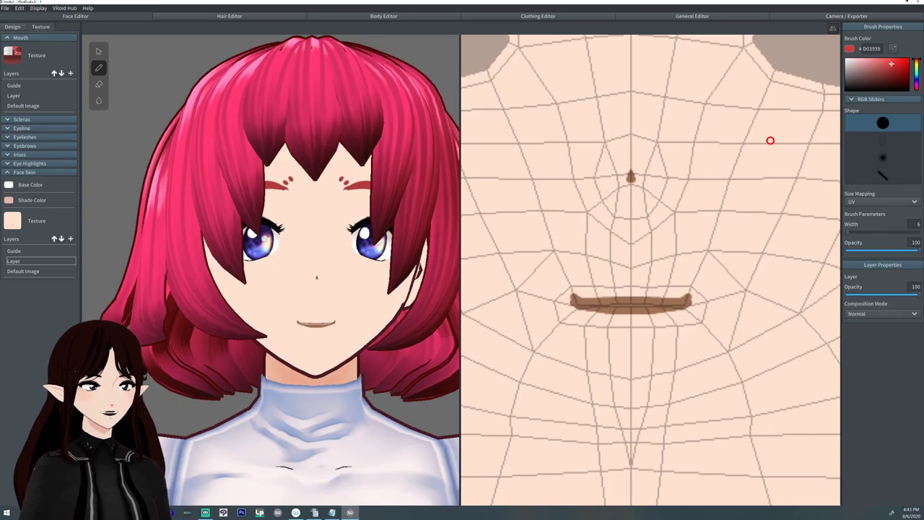
pyautogui.moveTo(574, 310)
pyautogui.mouseDown()
pyautogui.moveTo(632, 316)
pyautogui.moveTo(581, 312)
pyautogui.mouseUp()
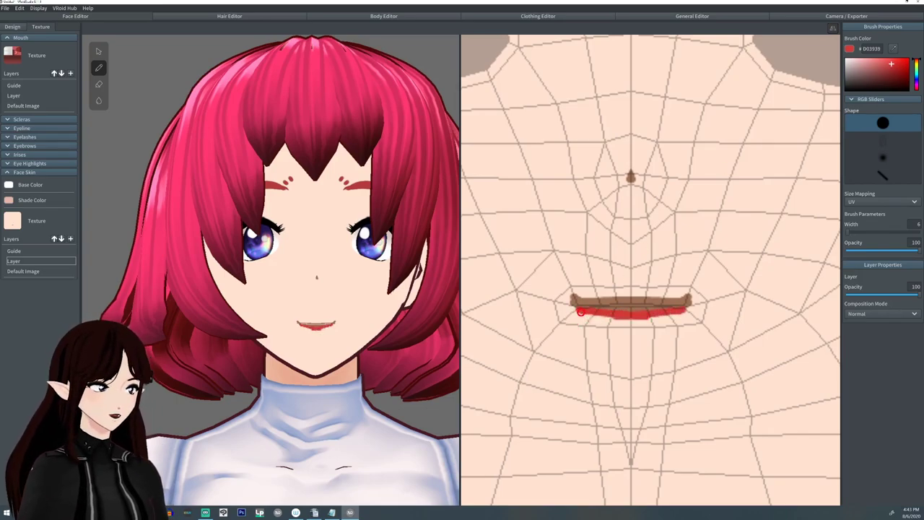
pyautogui.click(882, 60)
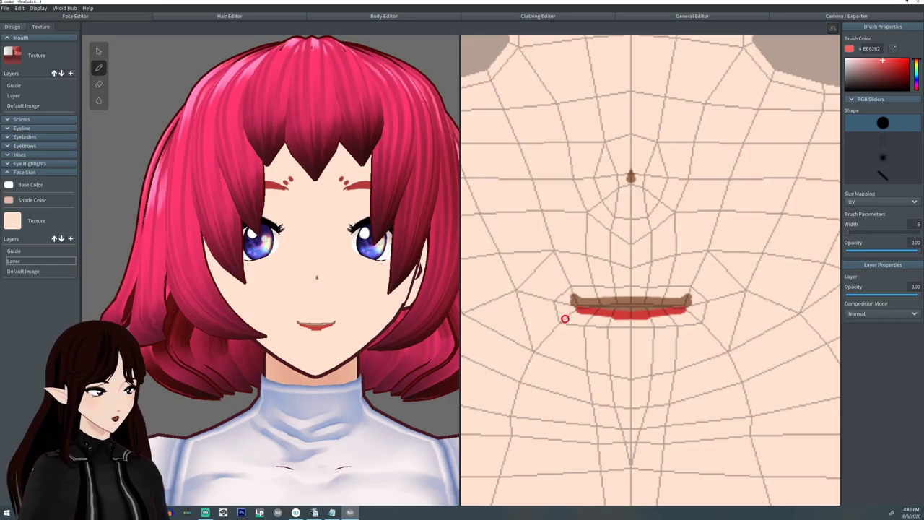
pyautogui.click(583, 308)
pyautogui.moveTo(576, 310)
pyautogui.mouseDown()
pyautogui.moveTo(671, 312)
pyautogui.moveTo(603, 318)
pyautogui.mouseUp()
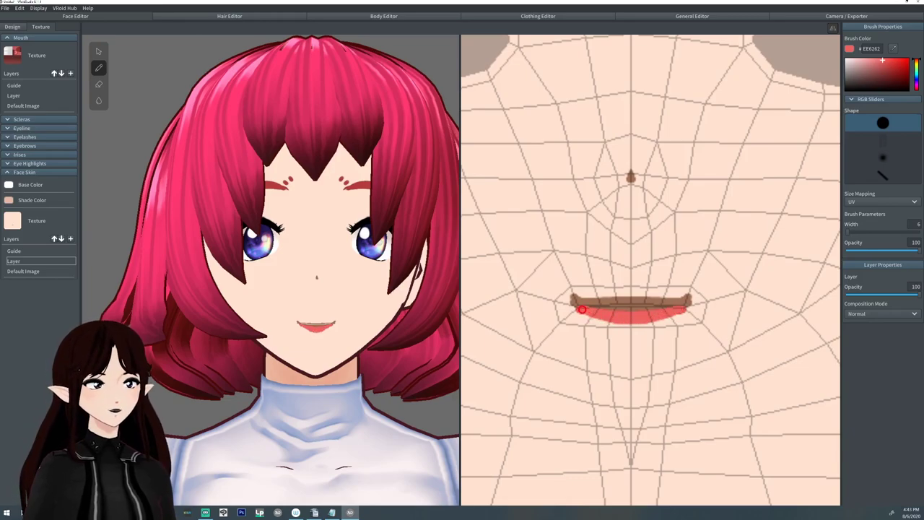
# Add small mirrored white (FFFFFF) highlights along the lower lip with a brush width of 2.
pyautogui.click(845, 59)
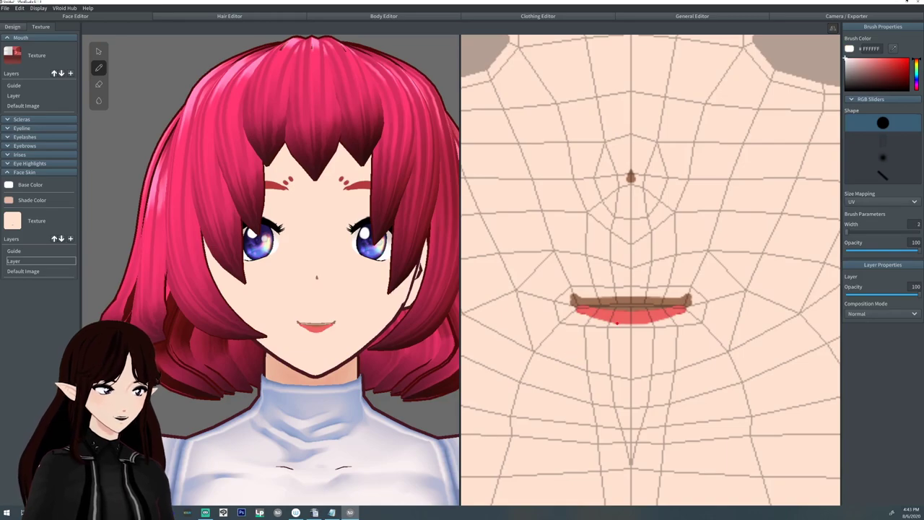
pyautogui.moveTo(625, 316); pyautogui.dragTo(634, 317)
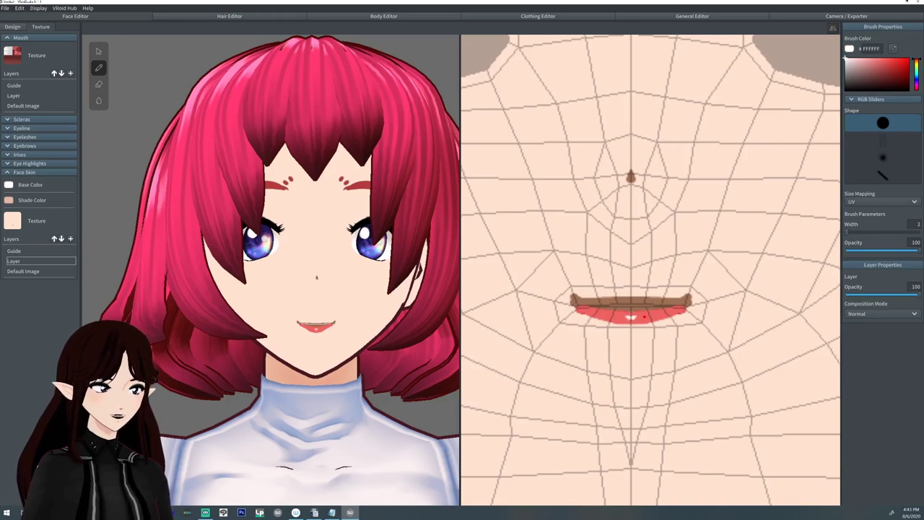
pyautogui.click(618, 314)
pyautogui.click(644, 314)
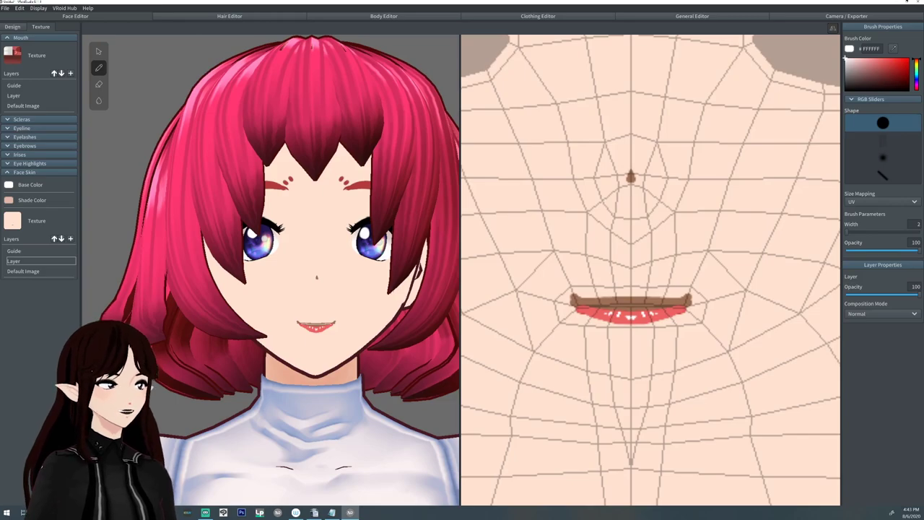
# Lower the face skin layer's opacity to 35 to blend the painted features with the default image.
pyautogui.scroll(-3, 279, 270)
pyautogui.moveTo(303, 289)
pyautogui.mouseDown(button='right')
pyautogui.moveTo(180, 288)
pyautogui.moveTo(317, 289)
pyautogui.moveTo(267, 288)
pyautogui.moveTo(296, 288)
pyautogui.mouseUp(button='right')
pyautogui.scroll(-3, 679, 318)
pyautogui.scroll(2, 678, 317)
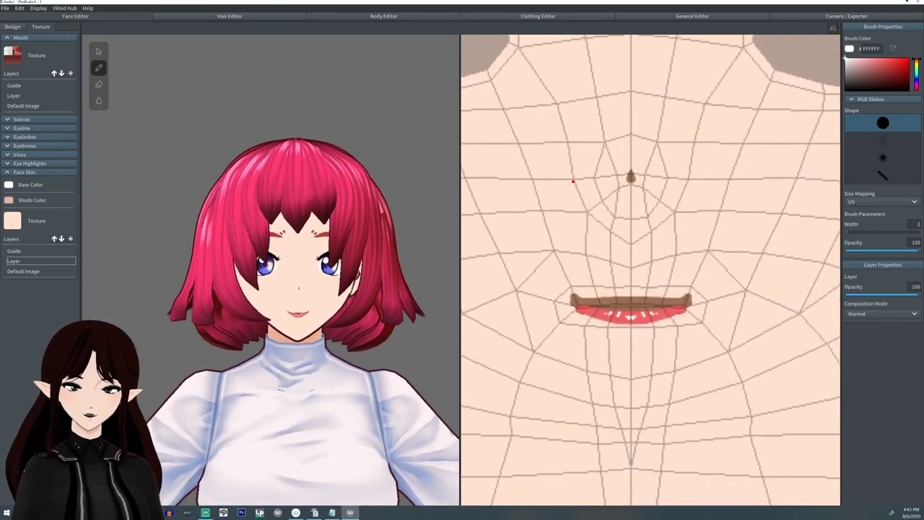
pyautogui.scroll(-5, 649, 270)
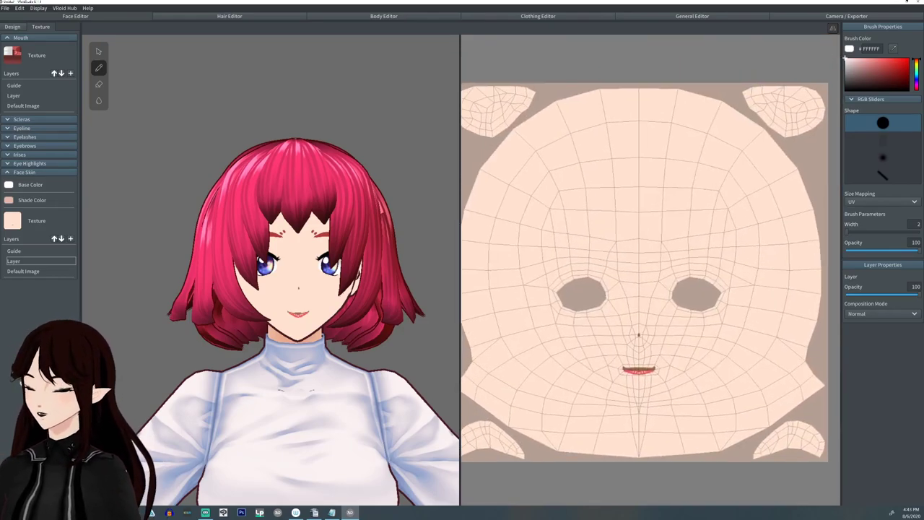
pyautogui.moveTo(918, 294)
pyautogui.mouseDown()
pyautogui.moveTo(853, 294)
pyautogui.moveTo(865, 295)
pyautogui.mouseUp()
pyautogui.moveTo(864, 295)
pyautogui.mouseDown()
pyautogui.moveTo(882, 294)
pyautogui.moveTo(856, 294)
pyautogui.moveTo(919, 295)
pyautogui.moveTo(844, 295)
pyautogui.moveTo(880, 294)
pyautogui.moveTo(869, 294)
pyautogui.mouseUp()
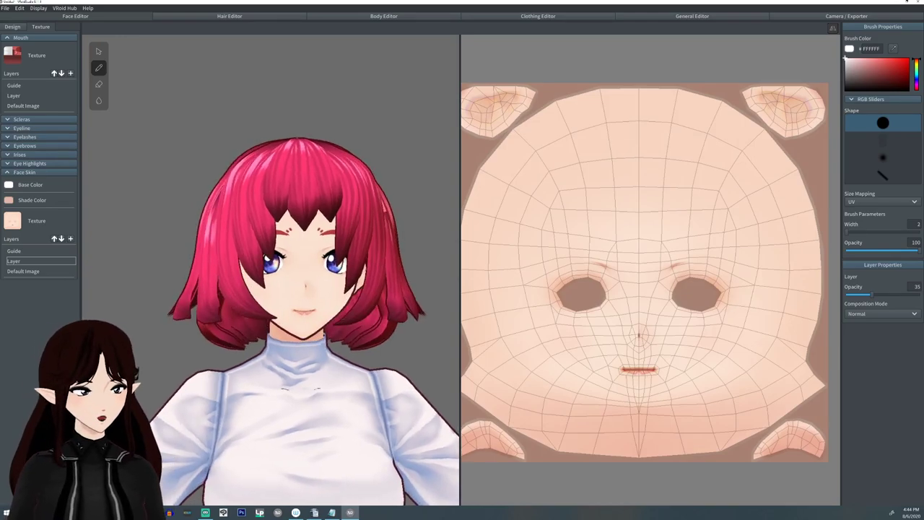
pyautogui.scroll(-3, 270, 270)
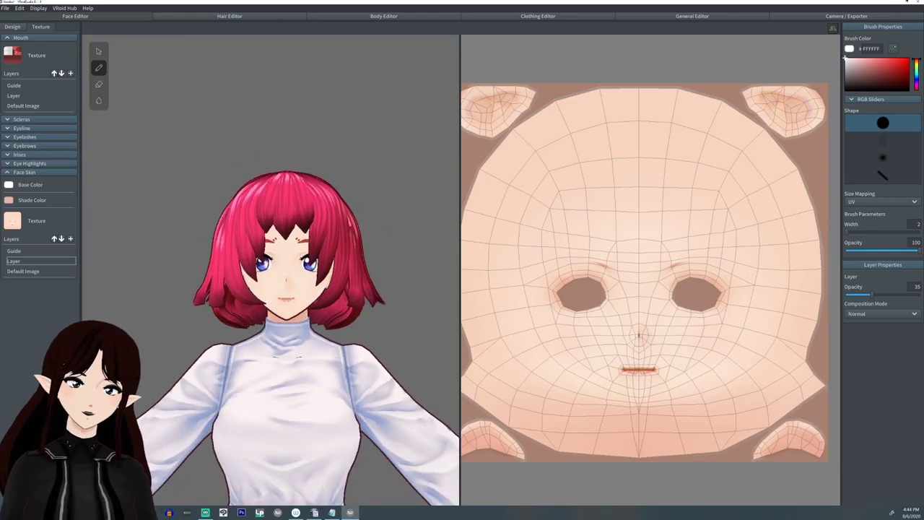
pyautogui.scroll(-3, 270, 270)
pyautogui.moveTo(288, 325); pyautogui.dragTo(300, 239, button='middle')
pyautogui.scroll(3, 271, 270)
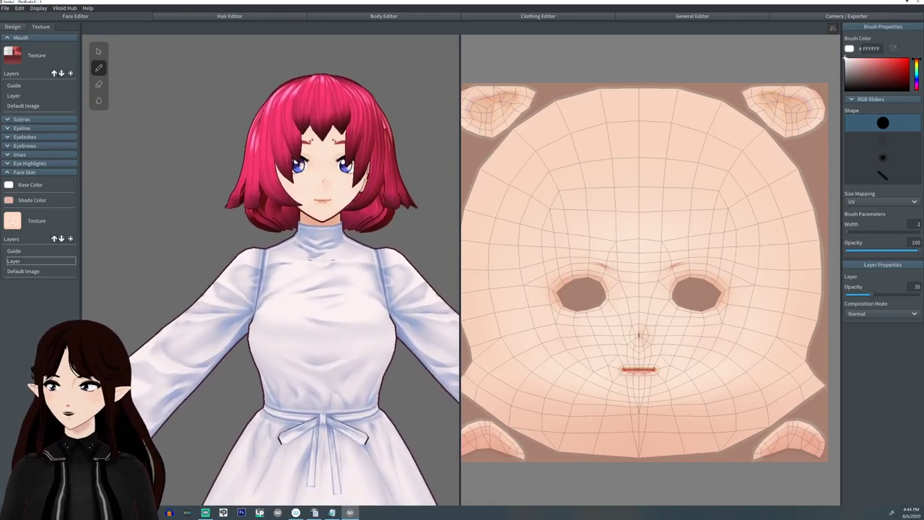
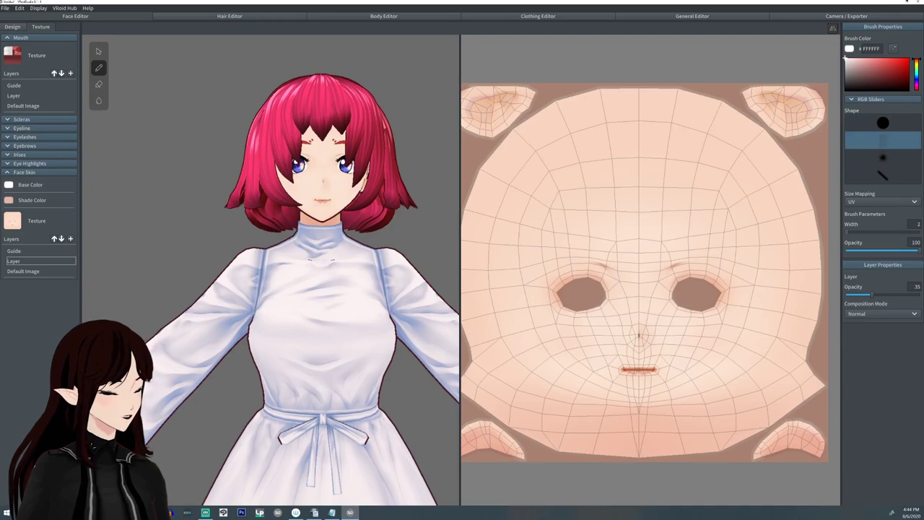
# Try other brush shapes, return to the solid round one, and set its width to 237 and opacity to 100.
pyautogui.click(893, 231)
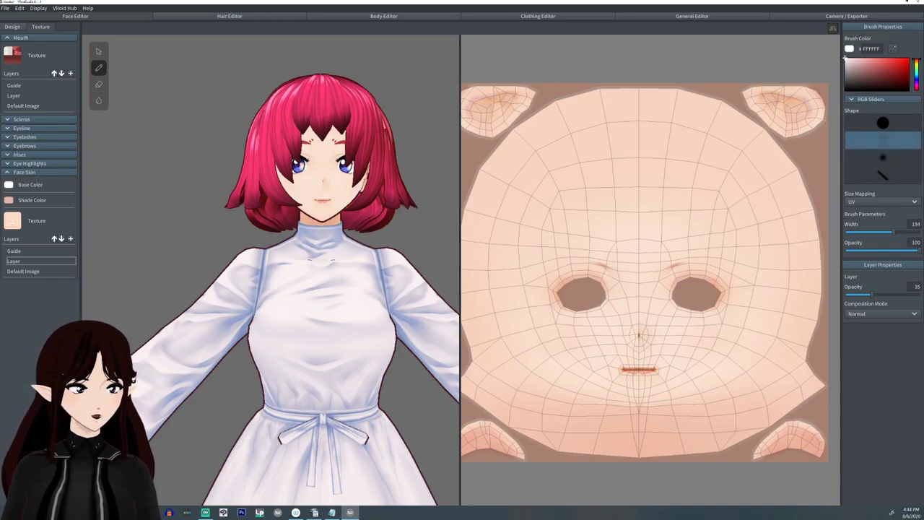
pyautogui.click(882, 175)
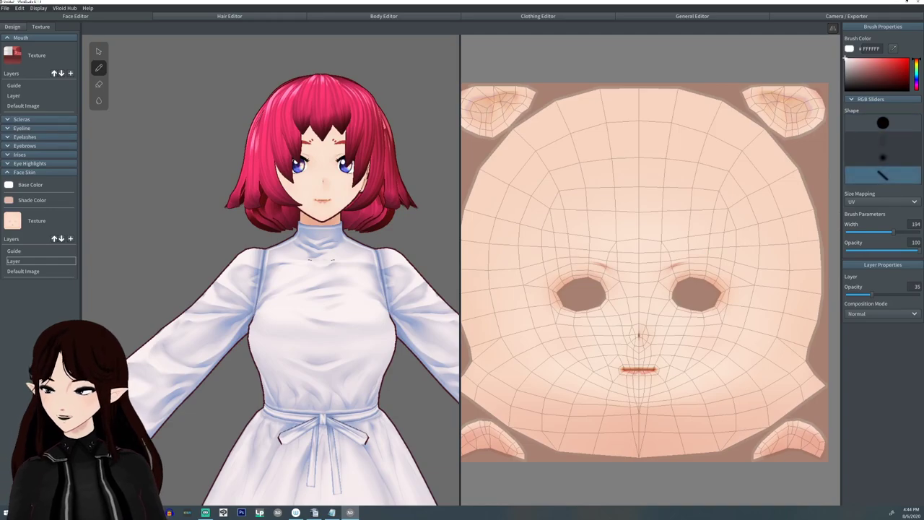
pyautogui.click(882, 122)
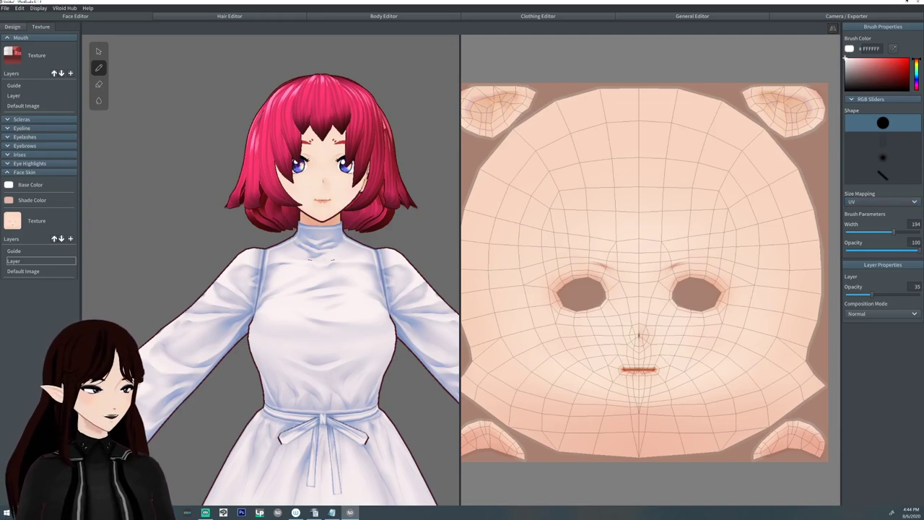
pyautogui.moveTo(893, 231)
pyautogui.mouseDown()
pyautogui.moveTo(852, 231)
pyautogui.moveTo(901, 232)
pyautogui.moveTo(856, 250)
pyautogui.mouseUp()
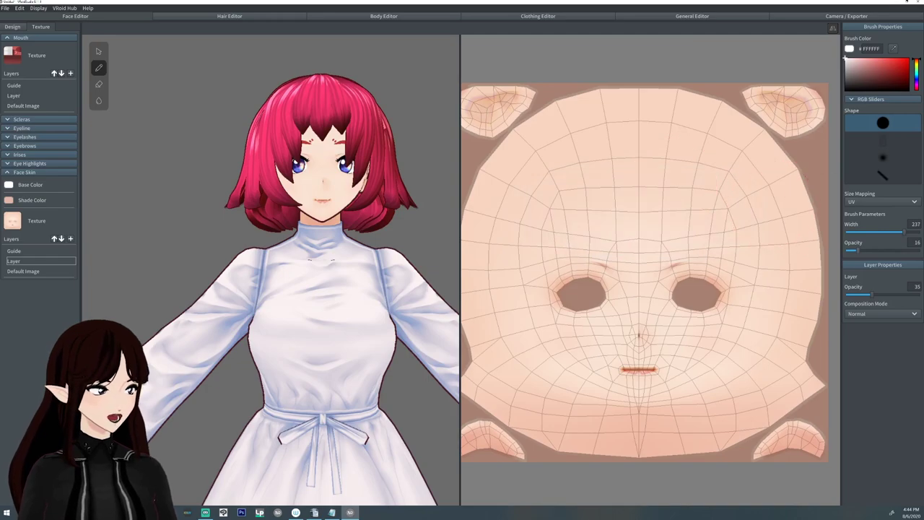
pyautogui.moveTo(857, 250); pyautogui.dragTo(919, 249)
pyautogui.moveTo(577, 179)
pyautogui.mouseDown()
pyautogui.moveTo(555, 189)
pyautogui.moveTo(771, 207)
pyautogui.moveTo(575, 234)
pyautogui.mouseUp()
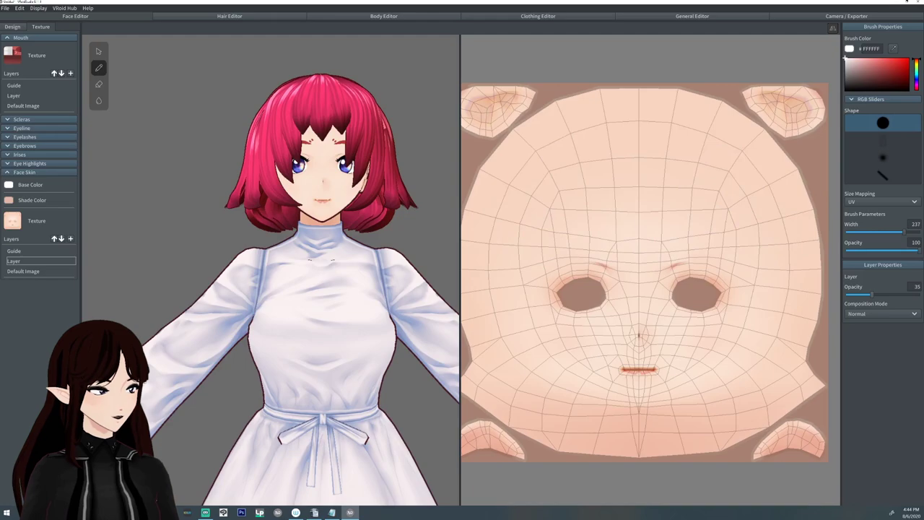
# Set the face skin layer's opacity to 37, try the Darken composition mode, and switch it to Multiply.
pyautogui.moveTo(872, 294)
pyautogui.mouseDown()
pyautogui.moveTo(886, 295)
pyautogui.moveTo(871, 294)
pyautogui.mouseUp()
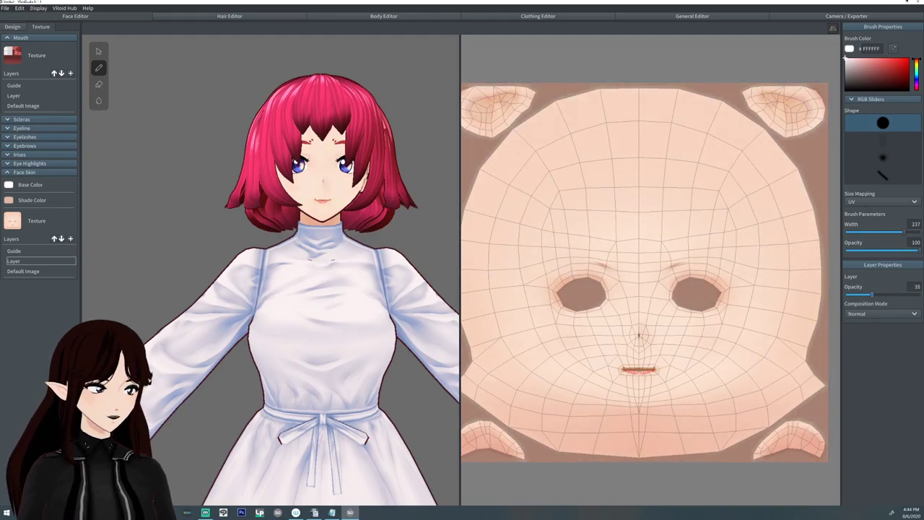
pyautogui.click(881, 313)
pyautogui.click(866, 330)
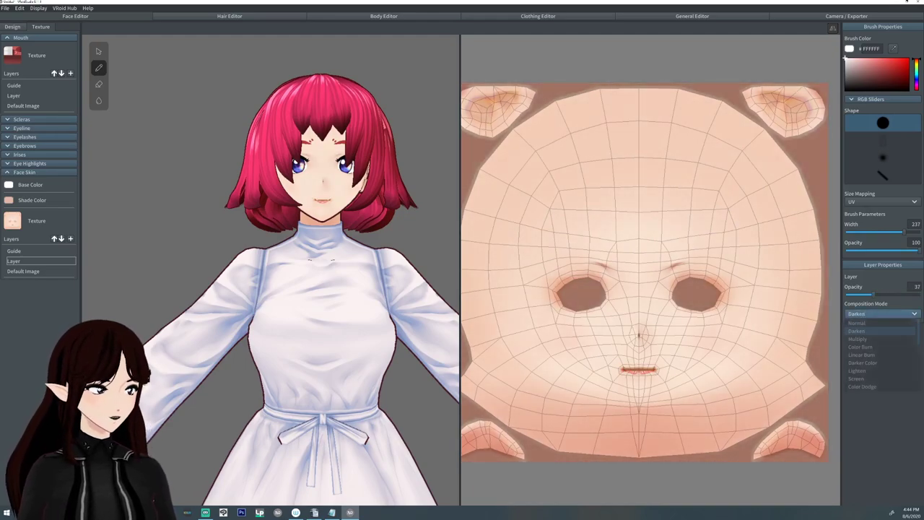
pyautogui.click(881, 314)
pyautogui.click(859, 338)
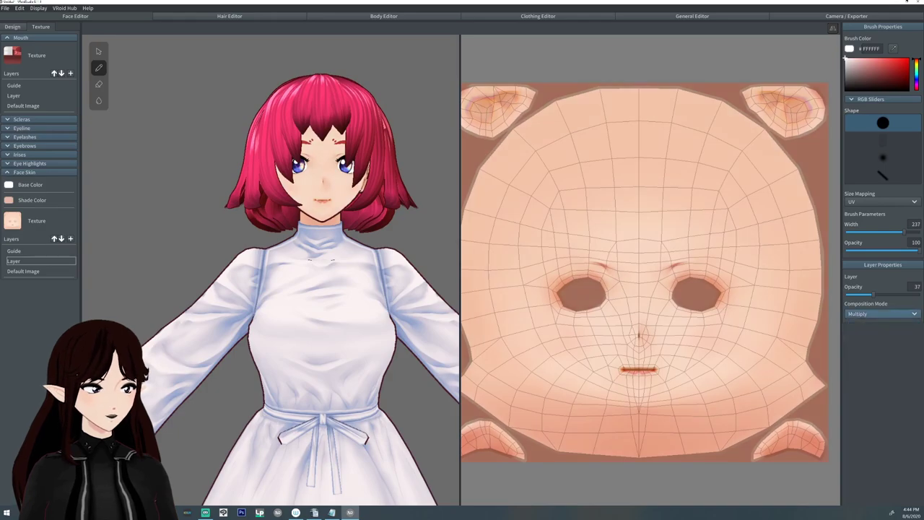
# Raise the face skin layer's opacity to 73 and try the Lighten, Screen and Color Dodge composition modes.
pyautogui.moveTo(871, 295); pyautogui.dragTo(899, 294)
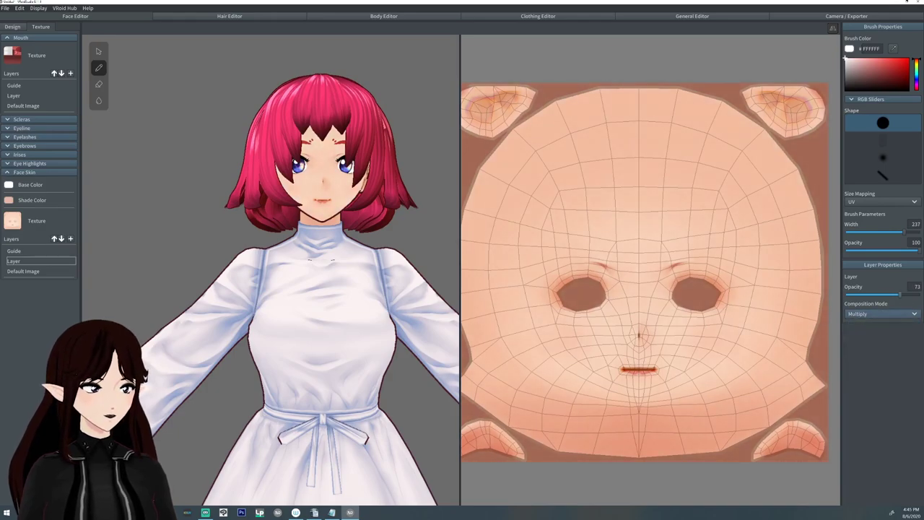
pyautogui.click(880, 313)
pyautogui.click(866, 370)
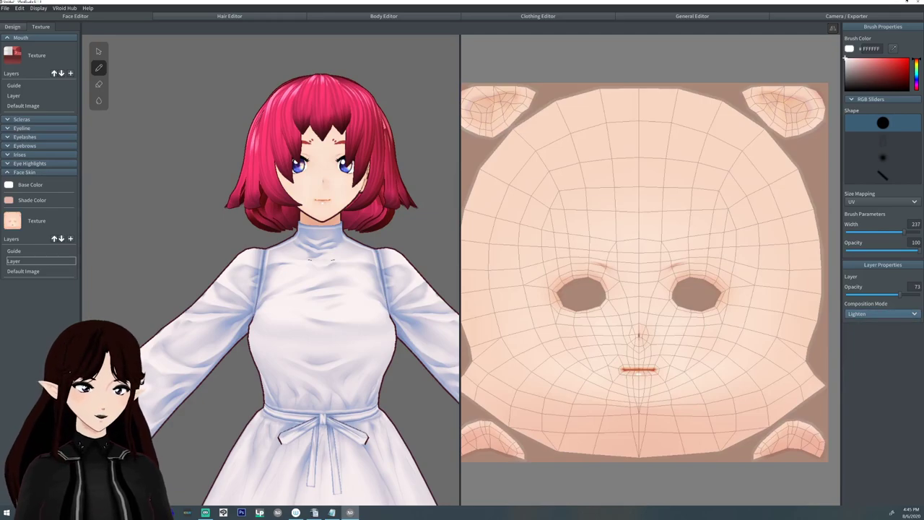
pyautogui.click(881, 313)
pyautogui.click(866, 378)
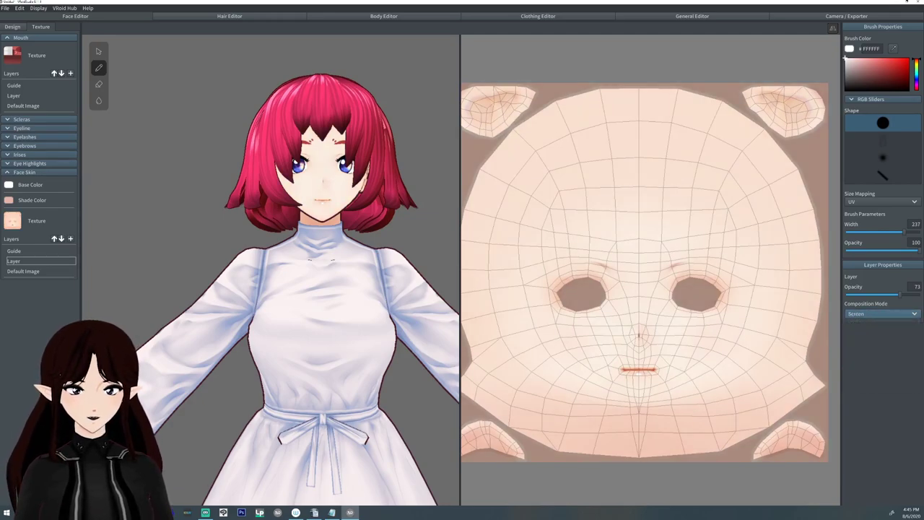
pyautogui.click(880, 314)
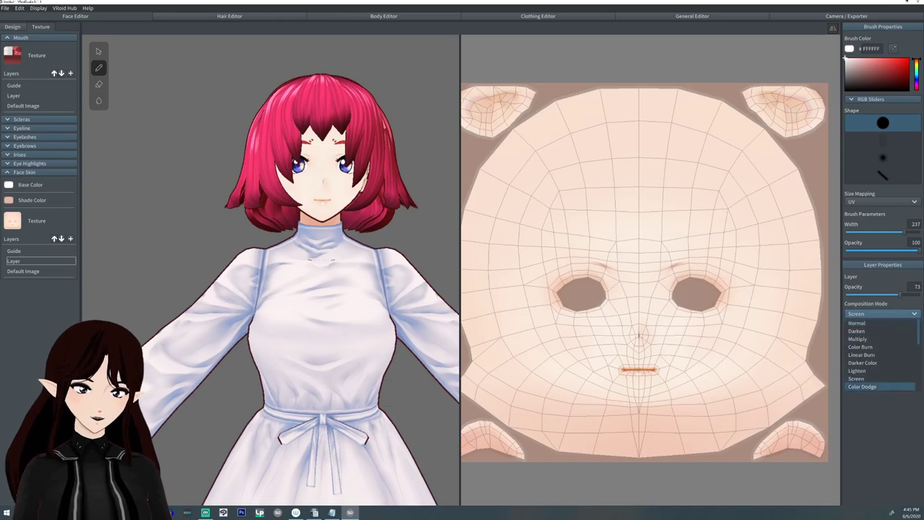
pyautogui.click(866, 386)
# Set the face skin layer's composition mode to Normal and its opacity to 47.
pyautogui.click(880, 313)
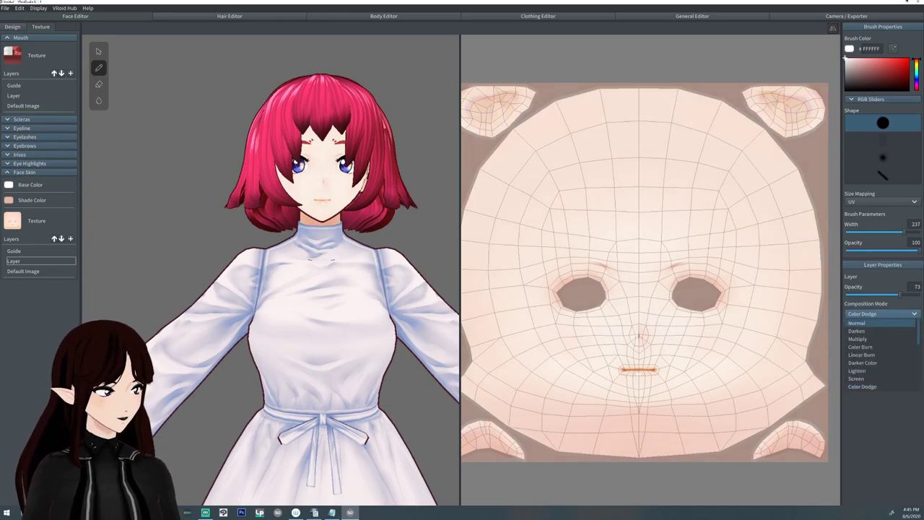
pyautogui.click(866, 322)
pyautogui.moveTo(899, 294); pyautogui.dragTo(880, 294)
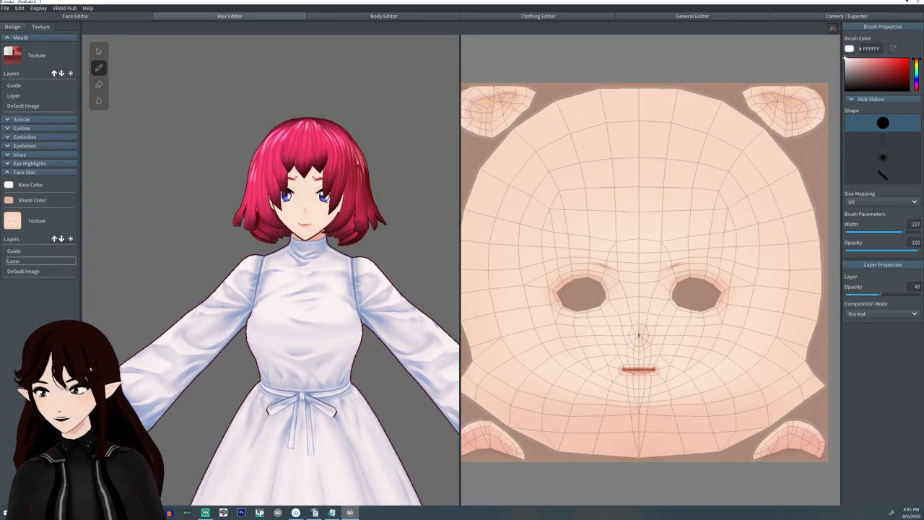
# Examine the hair texture and its layers in the Hair Editor, and return to the hair design.
pyautogui.click(230, 16)
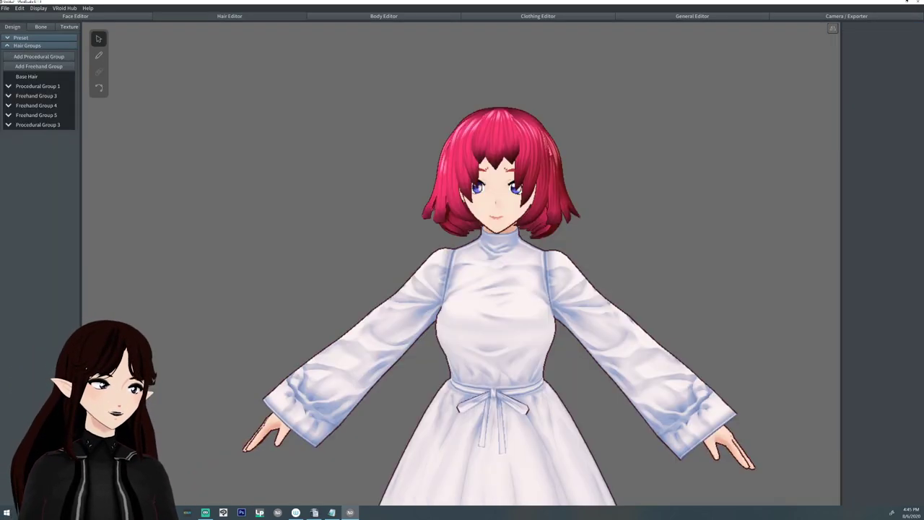
pyautogui.click(69, 27)
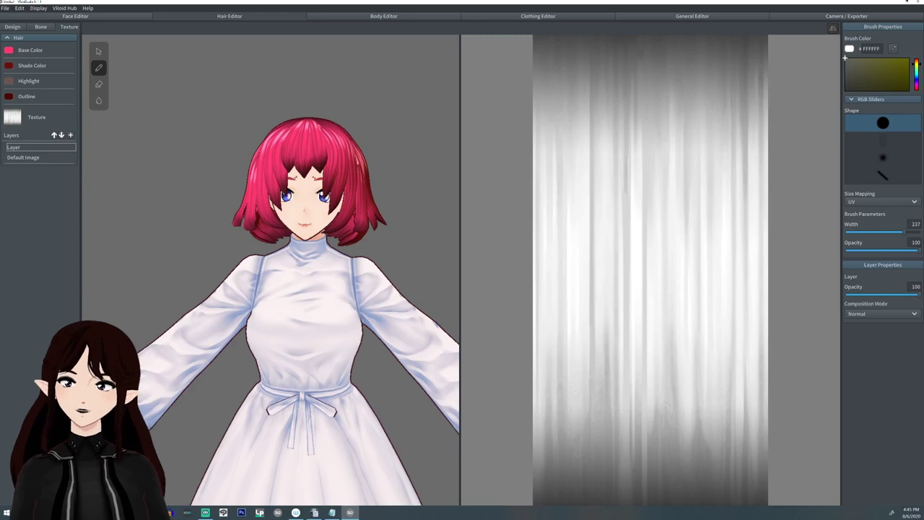
pyautogui.click(13, 27)
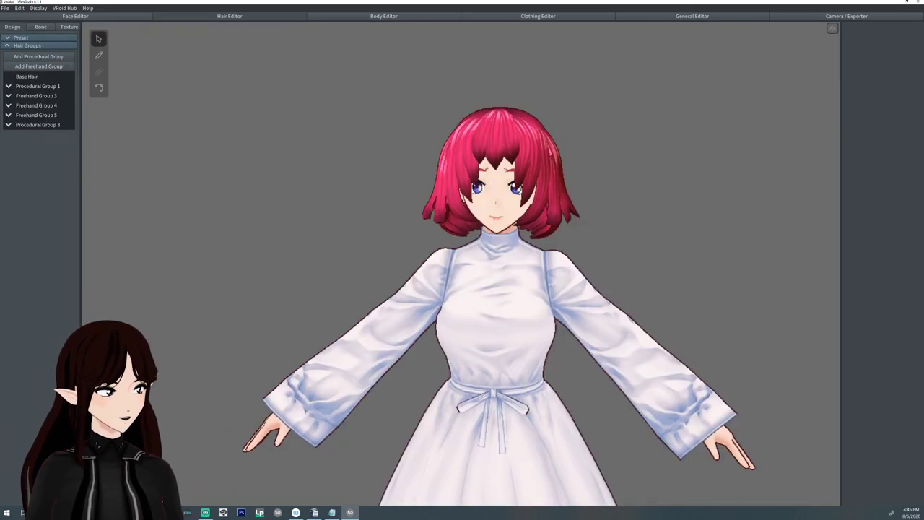
# Select the long side strand Hair 22 in Freehand Group 5 and set its base color to blue 37A4FF.
pyautogui.scroll(3, 495, 245)
pyautogui.moveTo(495, 245); pyautogui.dragTo(469, 321, button='middle')
pyautogui.moveTo(488, 220); pyautogui.dragTo(482, 246, button='middle')
pyautogui.moveTo(483, 245); pyautogui.dragTo(454, 245, button='right')
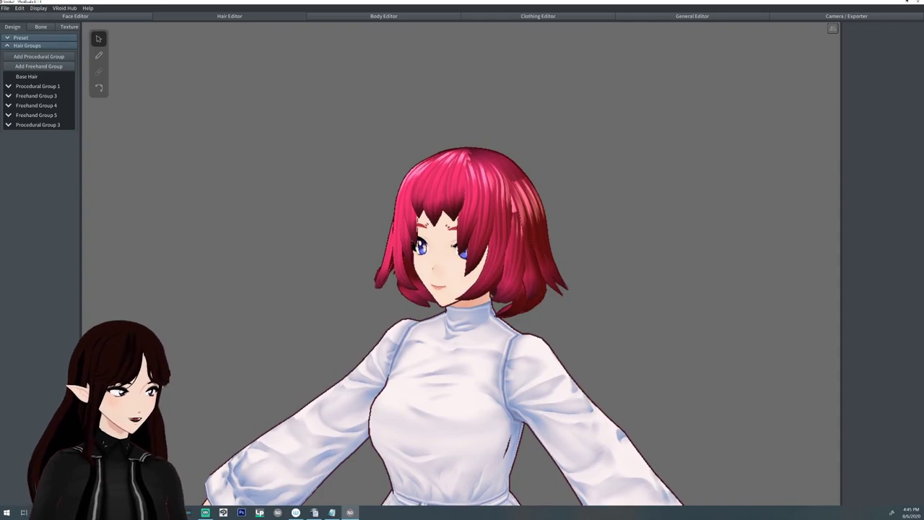
pyautogui.click(499, 245)
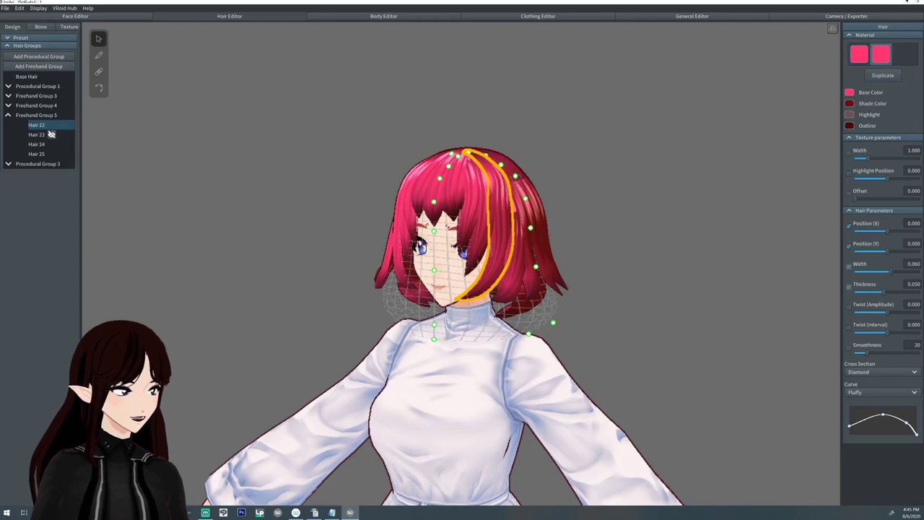
pyautogui.click(849, 93)
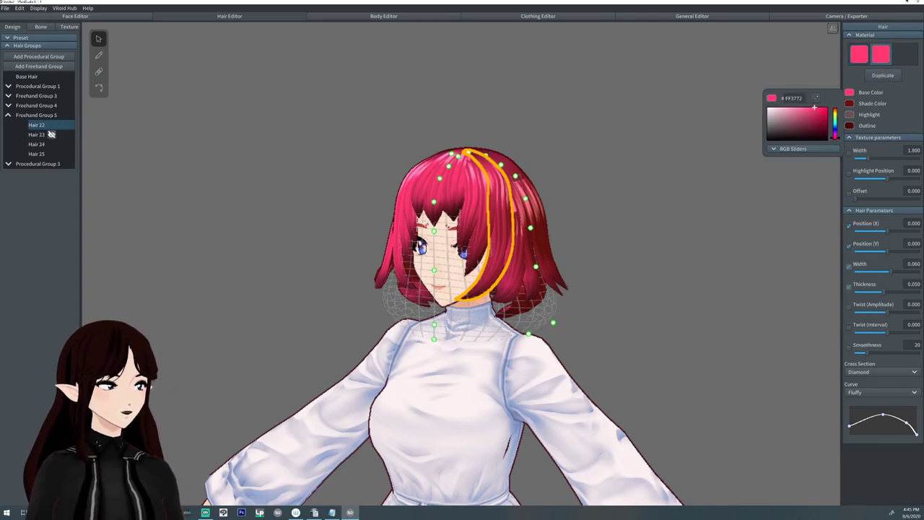
pyautogui.moveTo(834, 137)
pyautogui.mouseDown()
pyautogui.moveTo(834, 116)
pyautogui.moveTo(835, 127)
pyautogui.mouseUp()
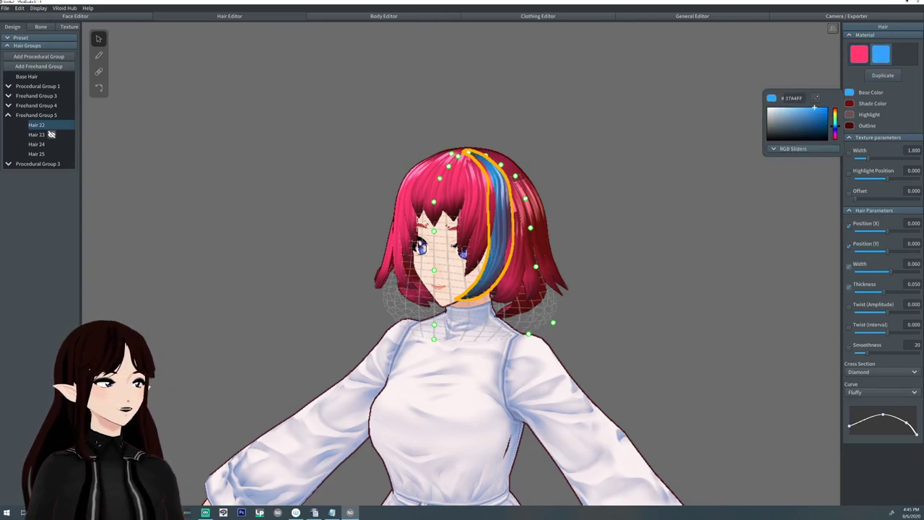
# Set the strand's shade color to dark blue 131266 and shift its highlight and outline colors to blue hues.
pyautogui.click(849, 104)
pyautogui.click(835, 140)
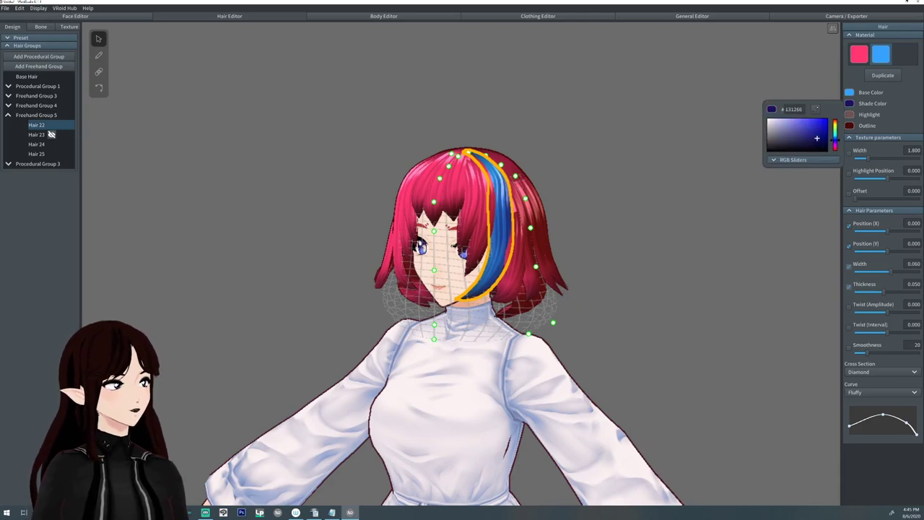
pyautogui.click(849, 114)
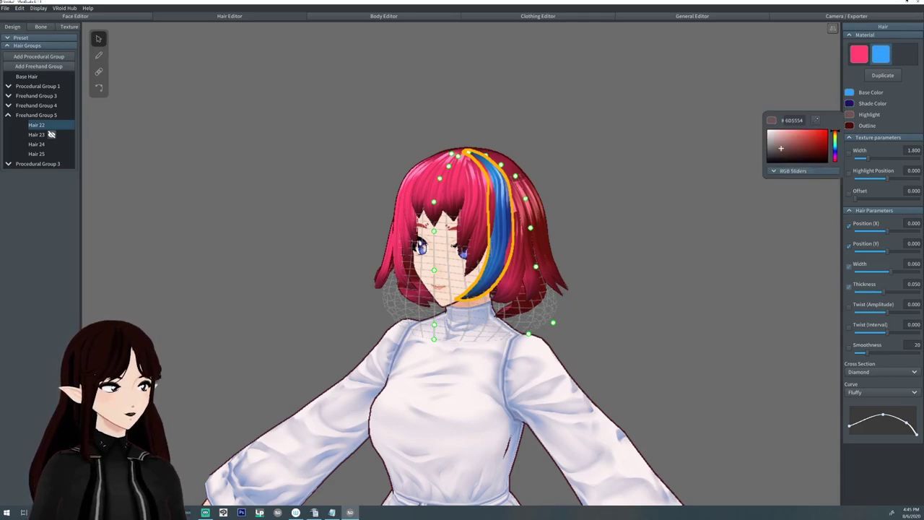
pyautogui.click(834, 151)
pyautogui.click(848, 125)
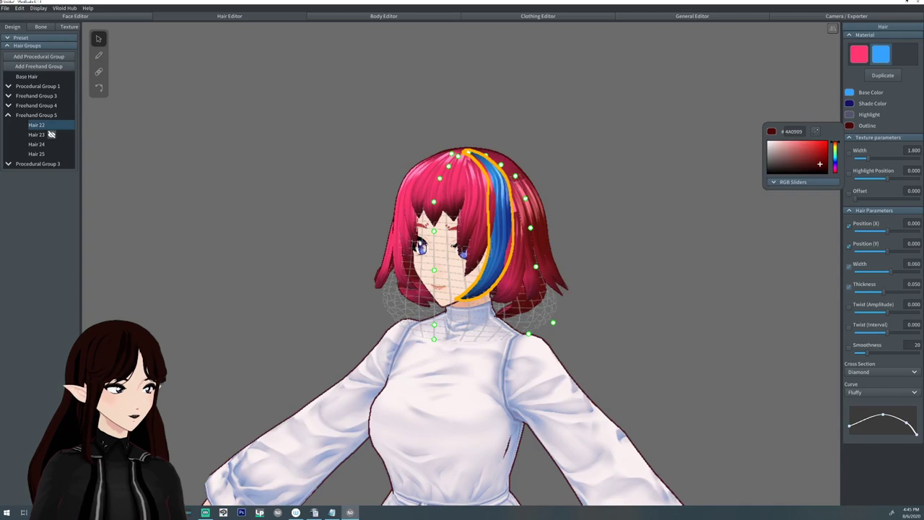
pyautogui.click(834, 162)
pyautogui.moveTo(649, 238); pyautogui.dragTo(715, 238, button='right')
pyautogui.click(715, 238)
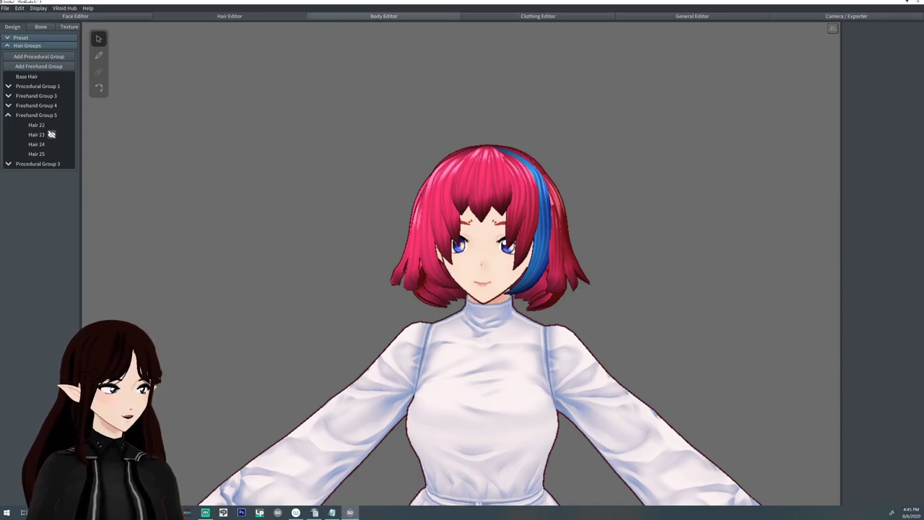
# Open the body texture in the Body Editor, select its Layer, and examine the texture map and the clothed character.
pyautogui.click(383, 16)
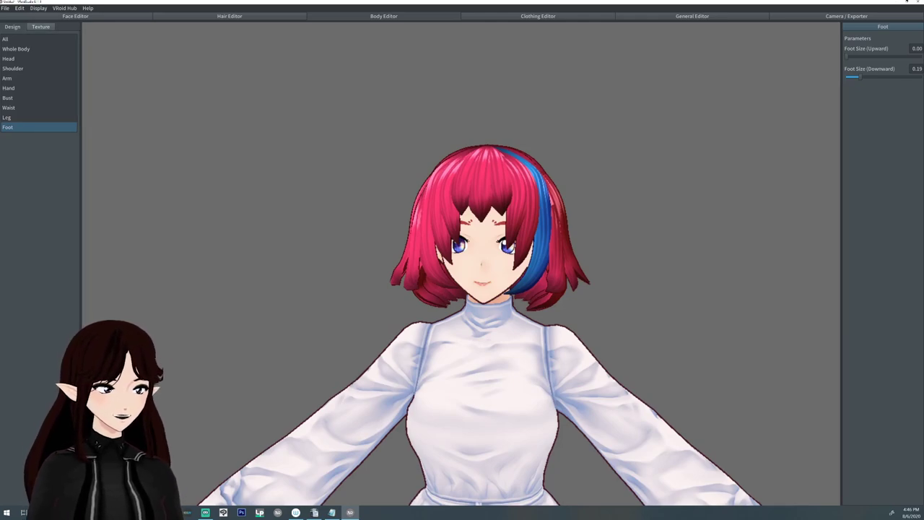
pyautogui.click(41, 27)
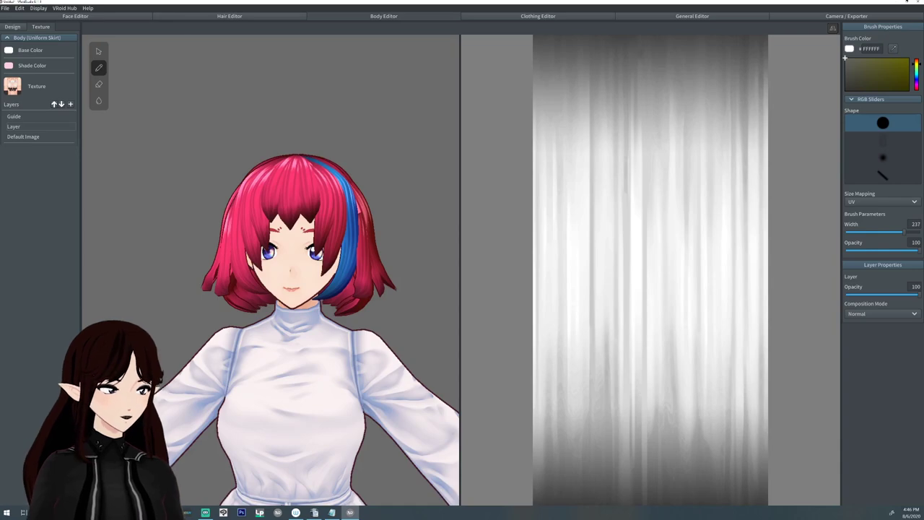
pyautogui.click(41, 126)
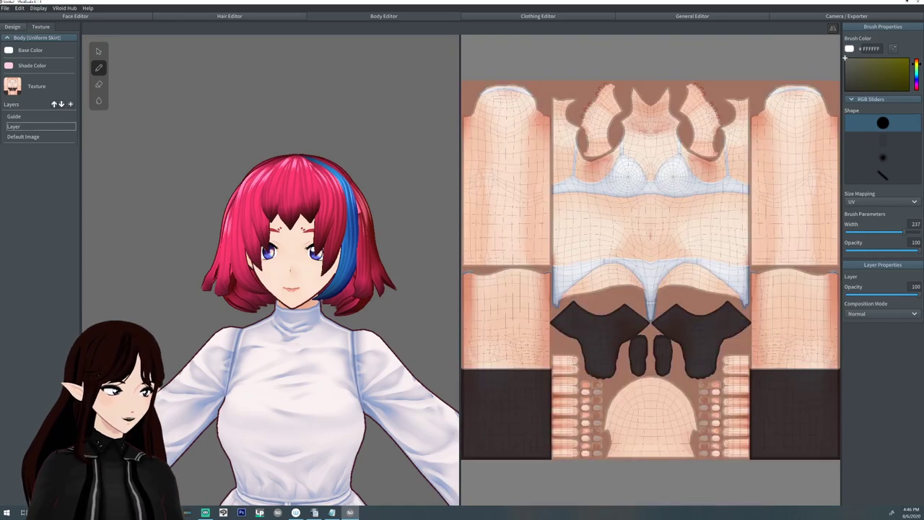
pyautogui.moveTo(288, 433)
pyautogui.mouseDown(button='middle')
pyautogui.moveTo(231, 274)
pyautogui.moveTo(260, 58)
pyautogui.mouseUp(button='middle')
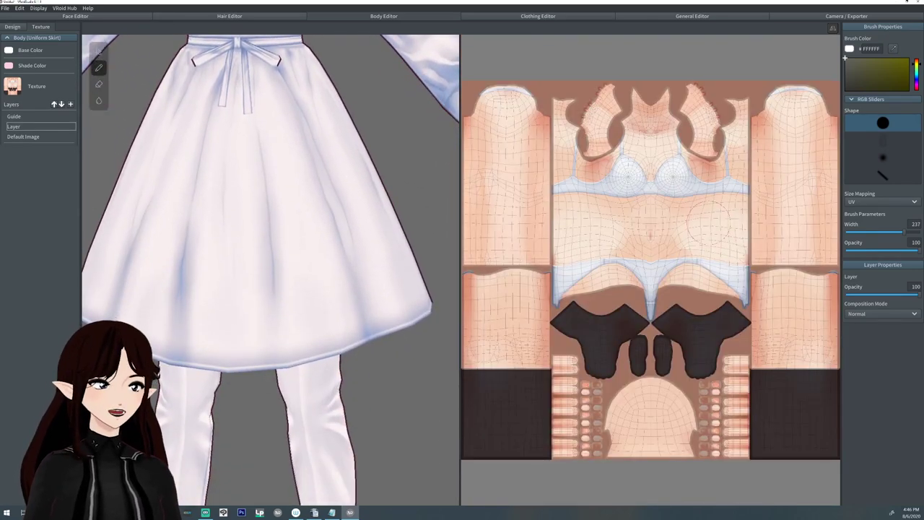
pyautogui.scroll(-5, 208, 317)
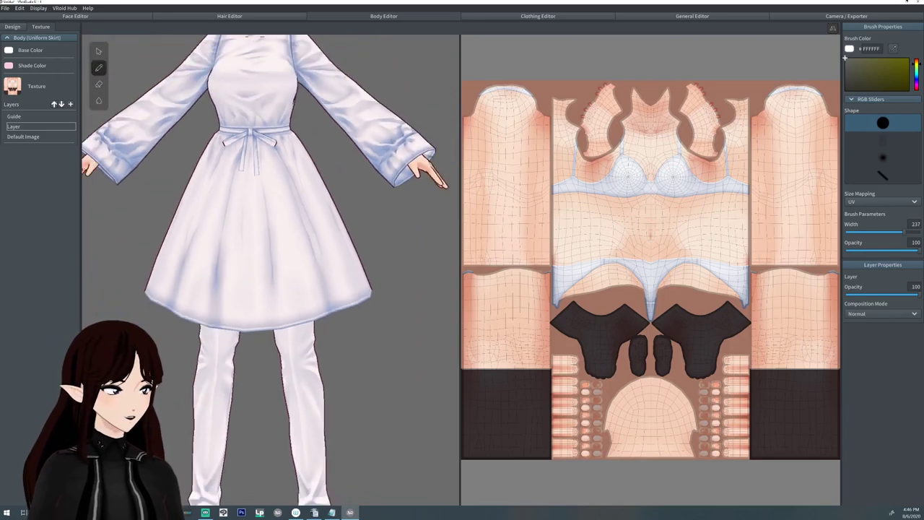
pyautogui.moveTo(221, 305)
pyautogui.mouseDown(button='right')
pyautogui.moveTo(317, 303)
pyautogui.moveTo(220, 303)
pyautogui.mouseUp(button='right')
pyautogui.moveTo(289, 238); pyautogui.dragTo(316, 431, button='middle')
pyautogui.moveTo(316, 431); pyautogui.dragTo(256, 437, button='right')
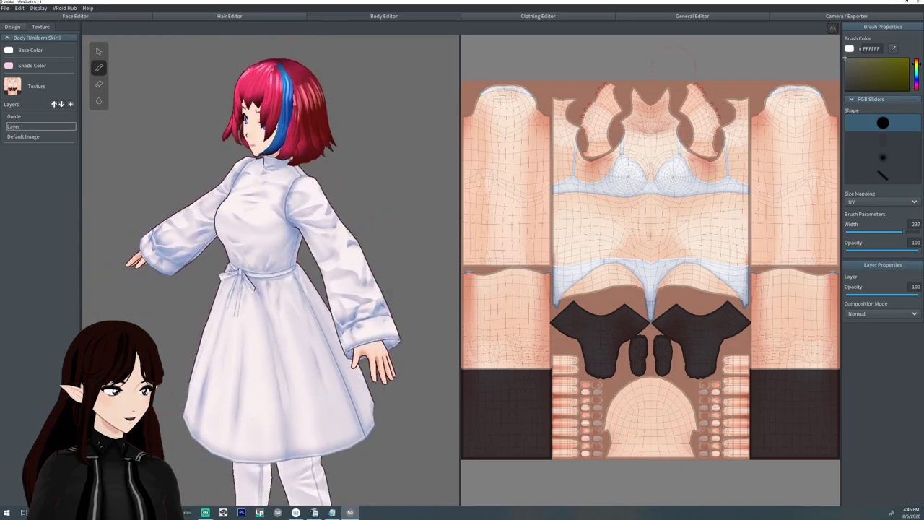
pyautogui.moveTo(248, 213)
pyautogui.mouseDown(button='right')
pyautogui.moveTo(289, 202)
pyautogui.moveTo(282, 194)
pyautogui.mouseUp(button='right')
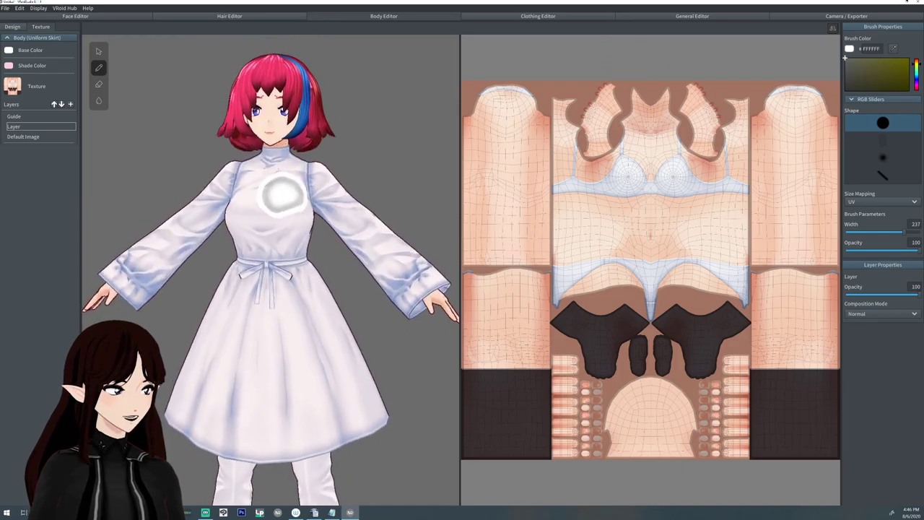
pyautogui.moveTo(258, 175); pyautogui.dragTo(271, 266, button='middle')
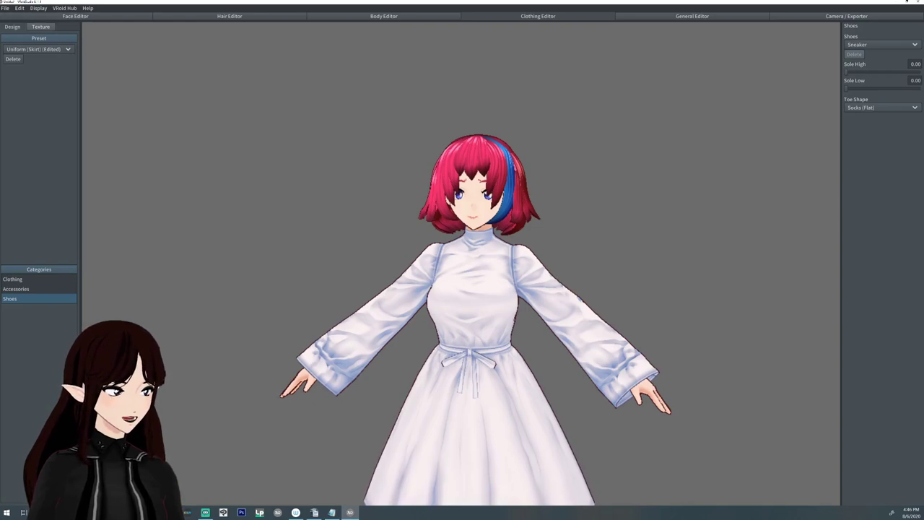
# Open the long-sleeve Onepiece texture in the Clothing Editor, select its Default Image, and set the base color to dark teal blue.
pyautogui.click(41, 27)
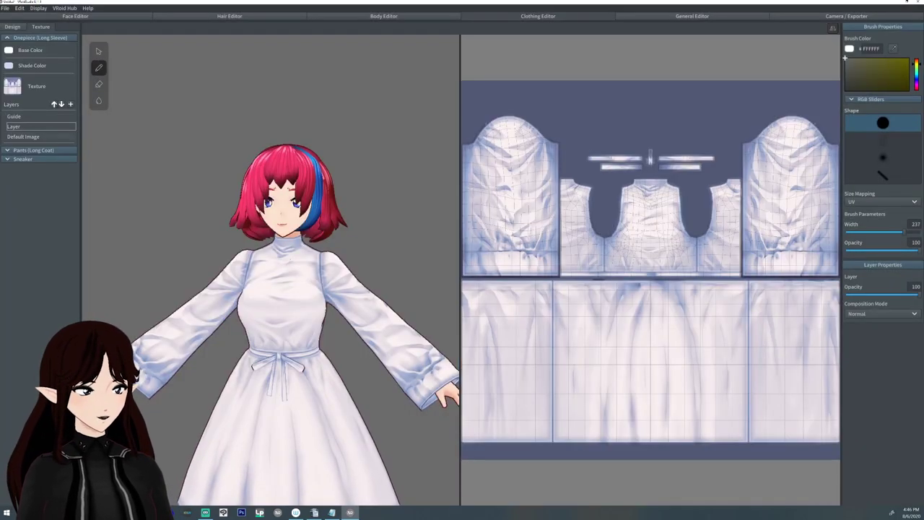
pyautogui.click(40, 136)
pyautogui.moveTo(290, 261); pyautogui.dragTo(303, 174, button='middle')
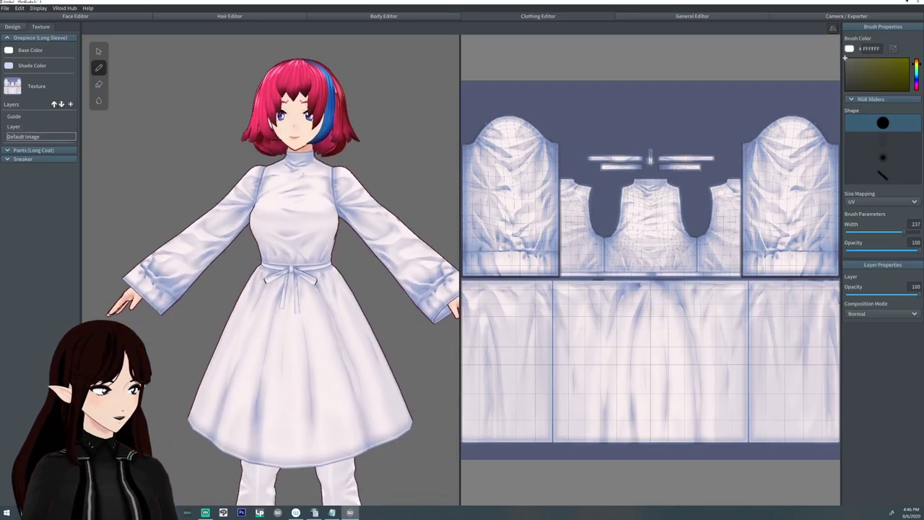
pyautogui.click(8, 50)
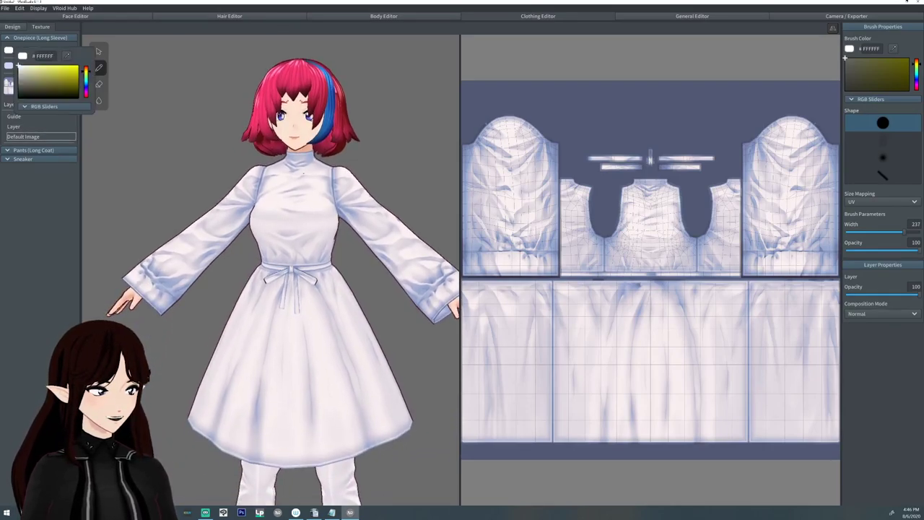
pyautogui.moveTo(86, 71); pyautogui.dragTo(86, 80)
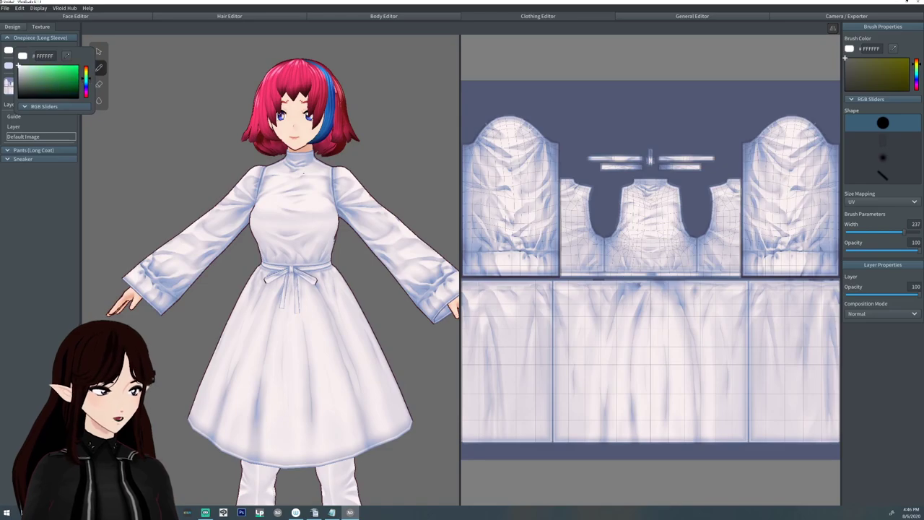
pyautogui.moveTo(19, 65)
pyautogui.mouseDown()
pyautogui.moveTo(64, 77)
pyautogui.moveTo(56, 66)
pyautogui.moveTo(58, 80)
pyautogui.moveTo(86, 73)
pyautogui.moveTo(85, 85)
pyautogui.mouseUp()
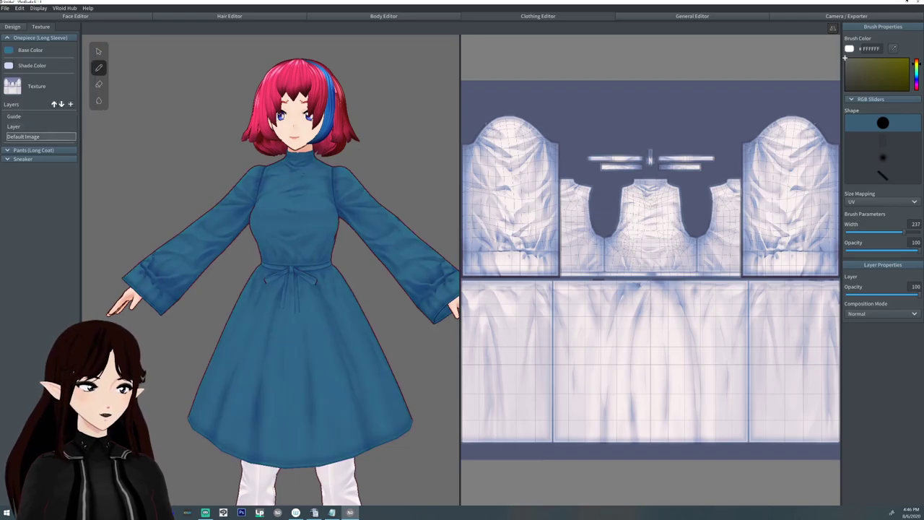
pyautogui.moveTo(181, 181)
pyautogui.mouseDown(button='right')
pyautogui.moveTo(209, 180)
pyautogui.moveTo(180, 180)
pyautogui.mouseUp(button='right')
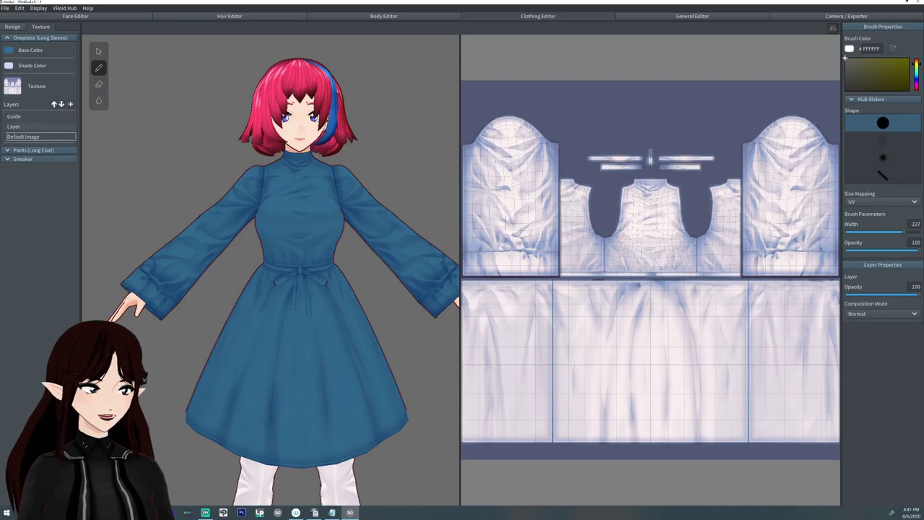
# Paint a mirrored rib-like motif on the bodice and three hearts on the skirt in olive 979744 with a brush width of 28.
pyautogui.moveTo(902, 231); pyautogui.dragTo(852, 232)
pyautogui.moveTo(852, 78)
pyautogui.mouseDown()
pyautogui.moveTo(892, 75)
pyautogui.moveTo(879, 70)
pyautogui.mouseUp()
pyautogui.moveTo(641, 224)
pyautogui.mouseDown()
pyautogui.moveTo(647, 210)
pyautogui.moveTo(660, 225)
pyautogui.moveTo(655, 256)
pyautogui.moveTo(682, 244)
pyautogui.moveTo(655, 241)
pyautogui.moveTo(679, 270)
pyautogui.mouseUp()
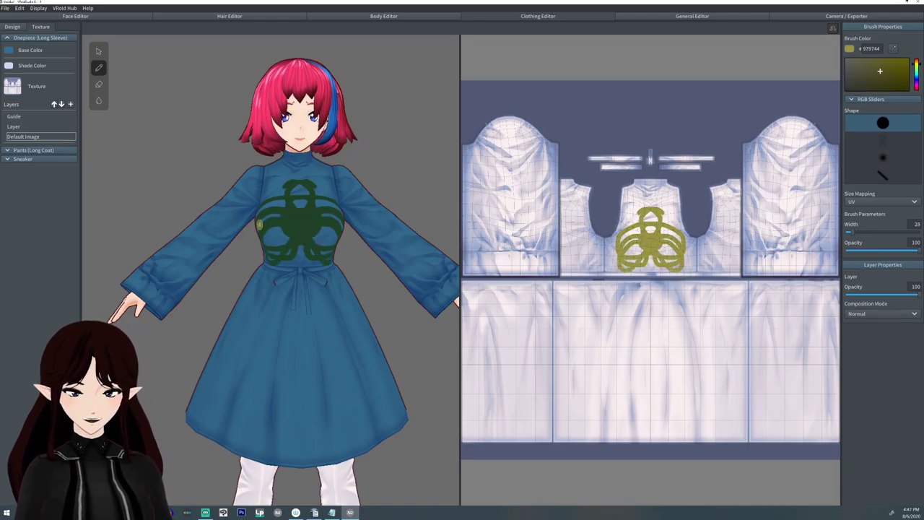
pyautogui.moveTo(301, 377)
pyautogui.mouseDown()
pyautogui.moveTo(298, 401)
pyautogui.moveTo(307, 401)
pyautogui.mouseUp()
pyautogui.moveTo(356, 352)
pyautogui.mouseDown()
pyautogui.moveTo(341, 349)
pyautogui.moveTo(365, 369)
pyautogui.moveTo(372, 350)
pyautogui.moveTo(363, 374)
pyautogui.mouseUp()
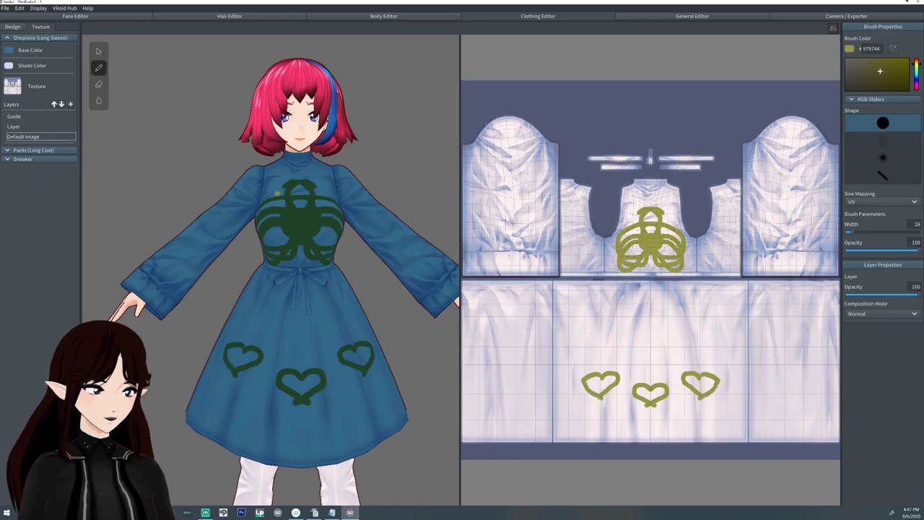
# Undo all the strokes painted on the dress's Default Image and select the separate Layer above it.
pyautogui.hotkey('ctrl', 'z')
pyautogui.hotkey('ctrl', 'z')
pyautogui.hotkey('ctrl', 'z')
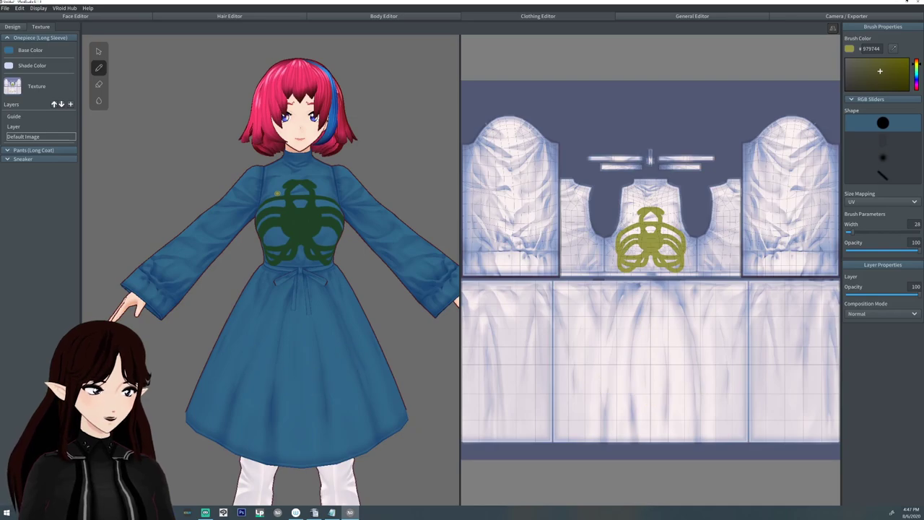
pyautogui.hotkey('ctrl', 'z')
pyautogui.click(40, 126)
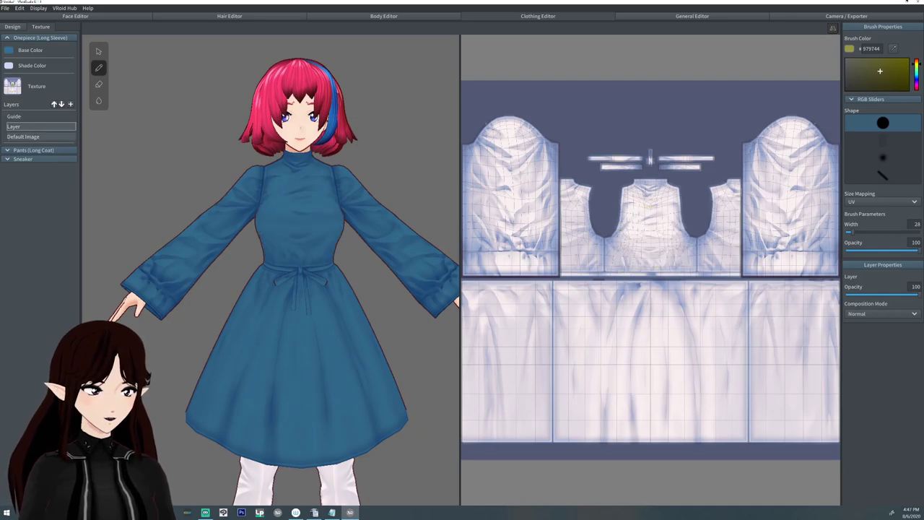
# Erase the waist bow pieces from the Onepiece's Default Image with an eraser width of 210.
pyautogui.click(40, 136)
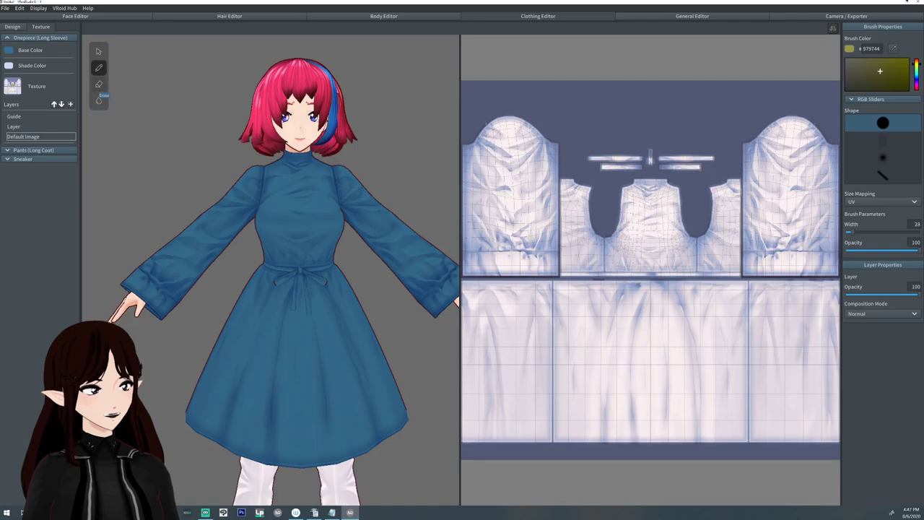
pyautogui.click(99, 84)
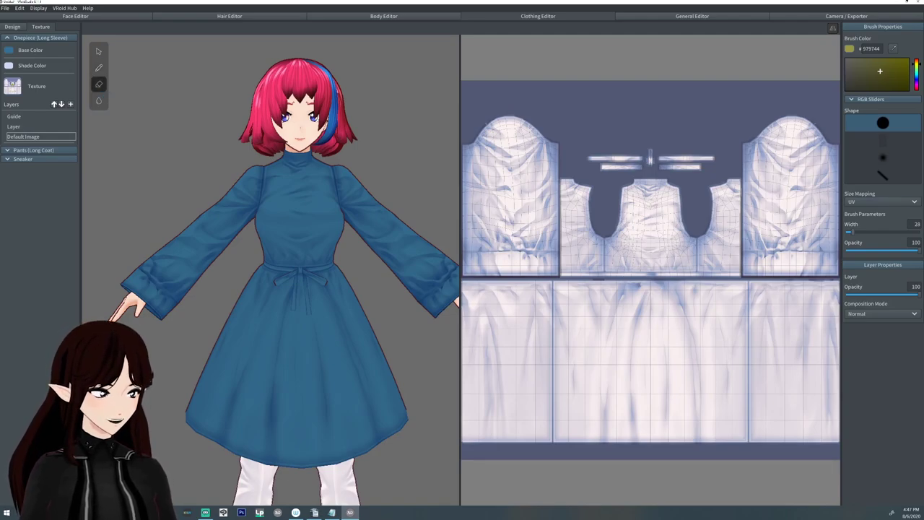
pyautogui.moveTo(853, 231); pyautogui.dragTo(893, 232)
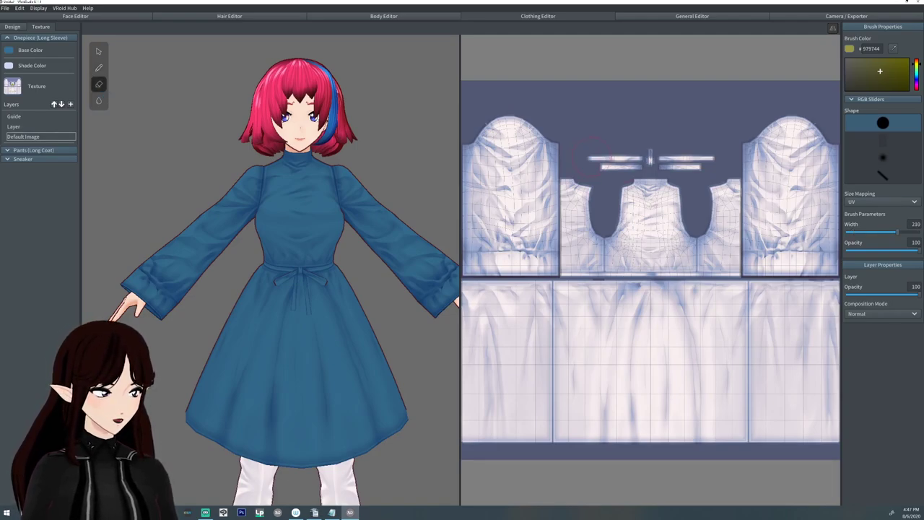
pyautogui.moveTo(590, 153)
pyautogui.mouseDown()
pyautogui.moveTo(707, 158)
pyautogui.moveTo(650, 159)
pyautogui.mouseUp()
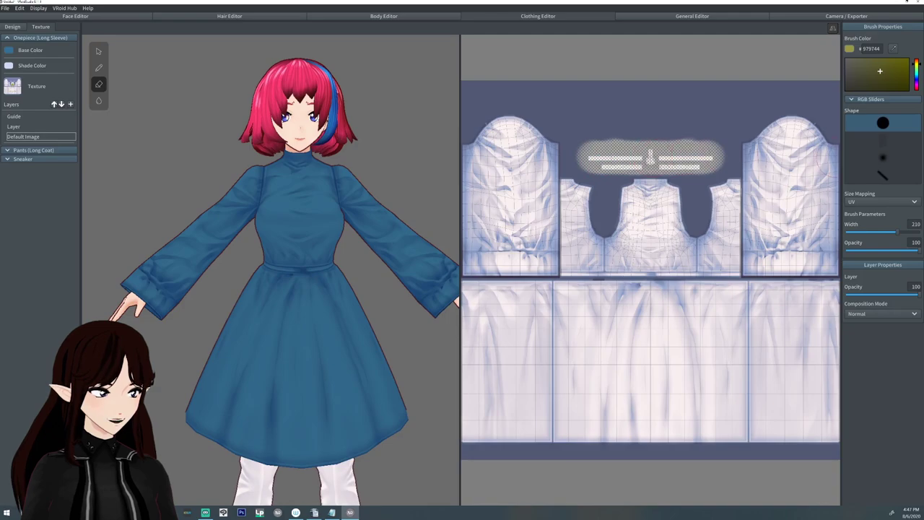
# Erase the entire skirt area of the Onepiece's Default Image with an eraser width of 115, leaving a cropped top.
pyautogui.moveTo(885, 232); pyautogui.dragTo(874, 232)
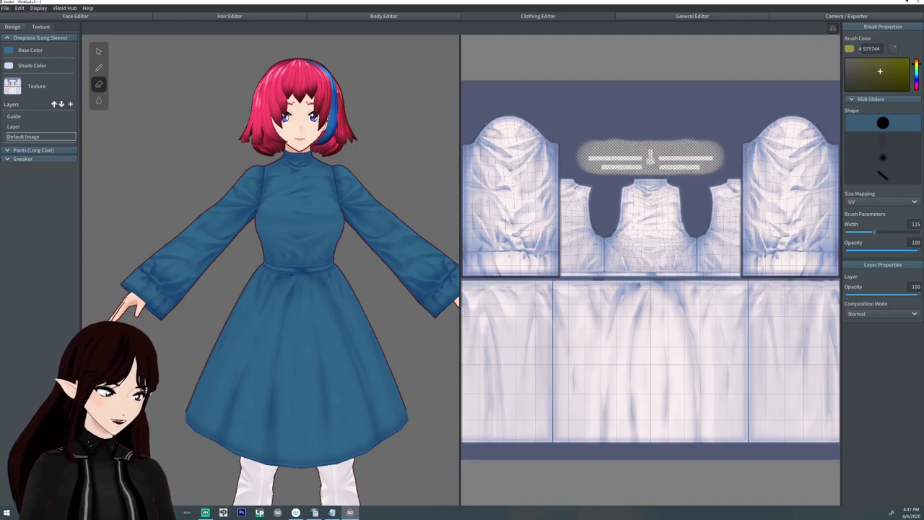
pyautogui.click(240, 189)
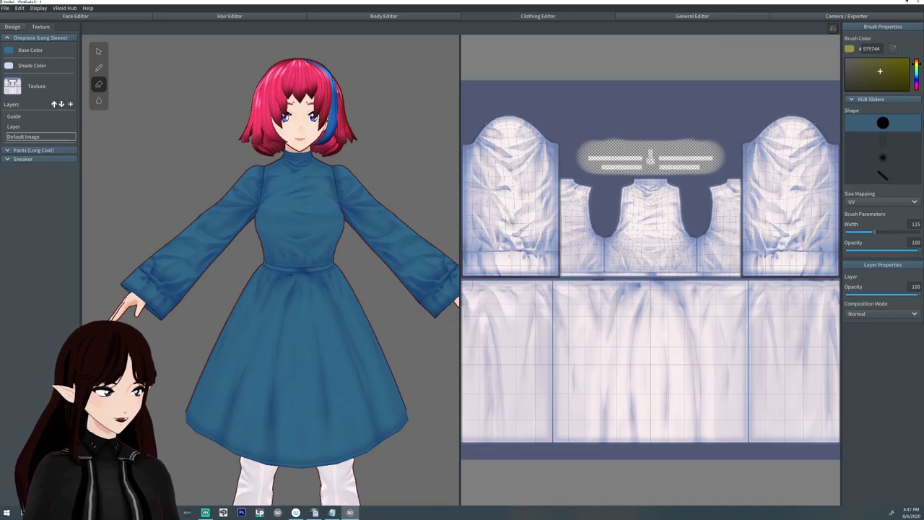
pyautogui.moveTo(463, 289)
pyautogui.mouseDown()
pyautogui.moveTo(649, 280)
pyautogui.moveTo(470, 280)
pyautogui.mouseUp()
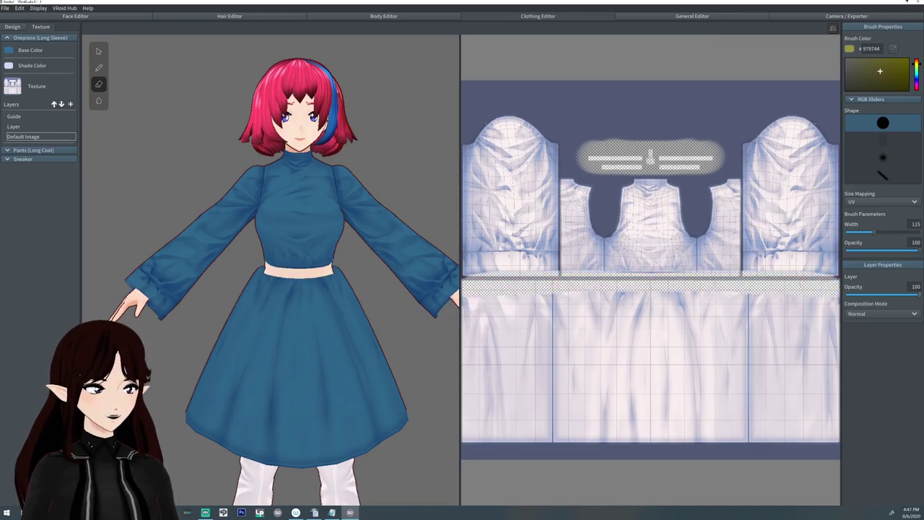
pyautogui.moveTo(497, 311)
pyautogui.mouseDown()
pyautogui.moveTo(650, 311)
pyautogui.moveTo(524, 347)
pyautogui.moveTo(722, 404)
pyautogui.moveTo(548, 433)
pyautogui.moveTo(650, 415)
pyautogui.moveTo(639, 393)
pyautogui.moveTo(660, 341)
pyautogui.moveTo(712, 360)
pyautogui.moveTo(471, 354)
pyautogui.mouseUp()
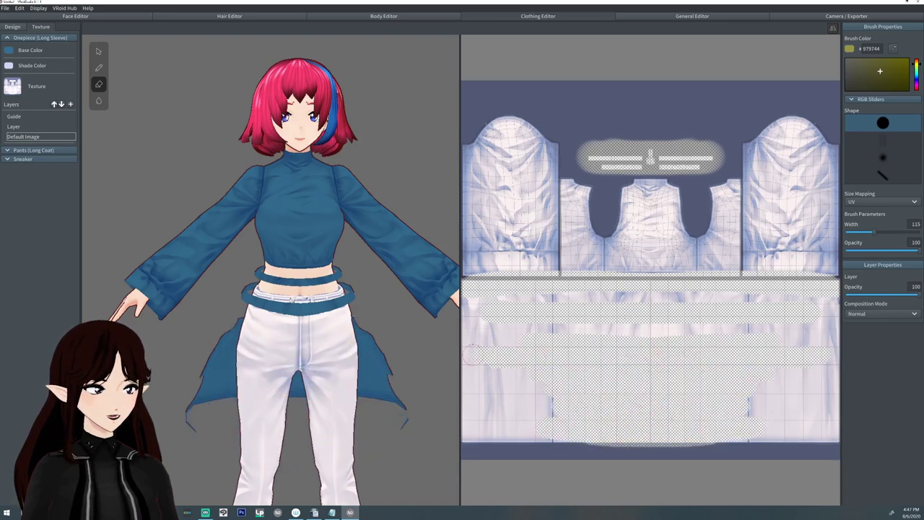
pyautogui.moveTo(469, 312)
pyautogui.mouseDown()
pyautogui.moveTo(570, 295)
pyautogui.moveTo(635, 297)
pyautogui.moveTo(514, 326)
pyautogui.moveTo(830, 329)
pyautogui.mouseUp()
pyautogui.moveTo(468, 331)
pyautogui.mouseDown()
pyautogui.moveTo(515, 340)
pyautogui.moveTo(730, 334)
pyautogui.moveTo(476, 389)
pyautogui.moveTo(582, 404)
pyautogui.moveTo(527, 414)
pyautogui.moveTo(505, 440)
pyautogui.moveTo(473, 435)
pyautogui.moveTo(678, 459)
pyautogui.moveTo(469, 407)
pyautogui.moveTo(786, 374)
pyautogui.moveTo(511, 356)
pyautogui.mouseUp()
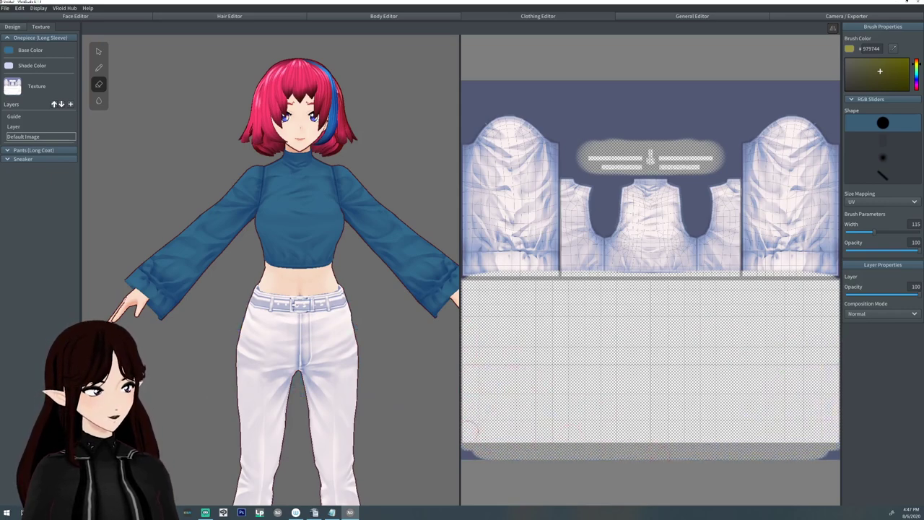
pyautogui.moveTo(469, 431); pyautogui.dragTo(468, 452)
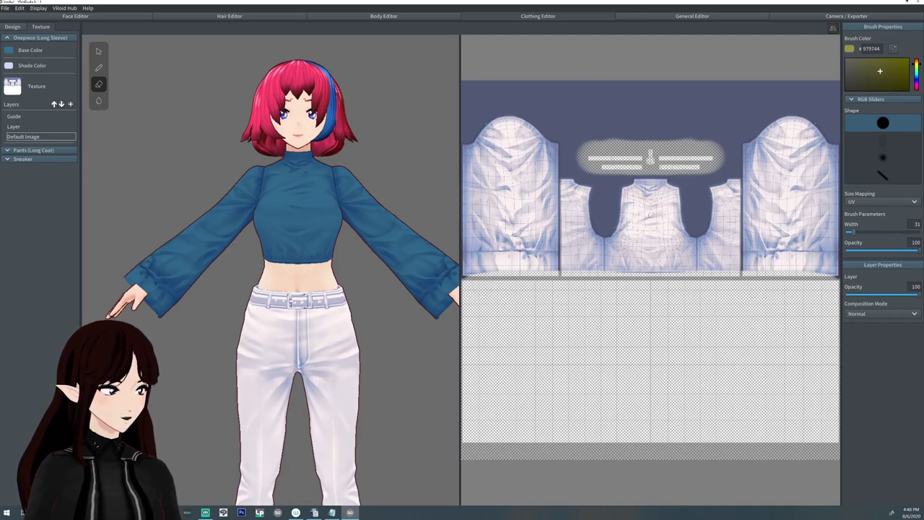
# Erase a small heart-shaped cutout in the middle of the top's chest, outlining it at width 9 and filling at width 20.
pyautogui.scroll(3, 652, 215)
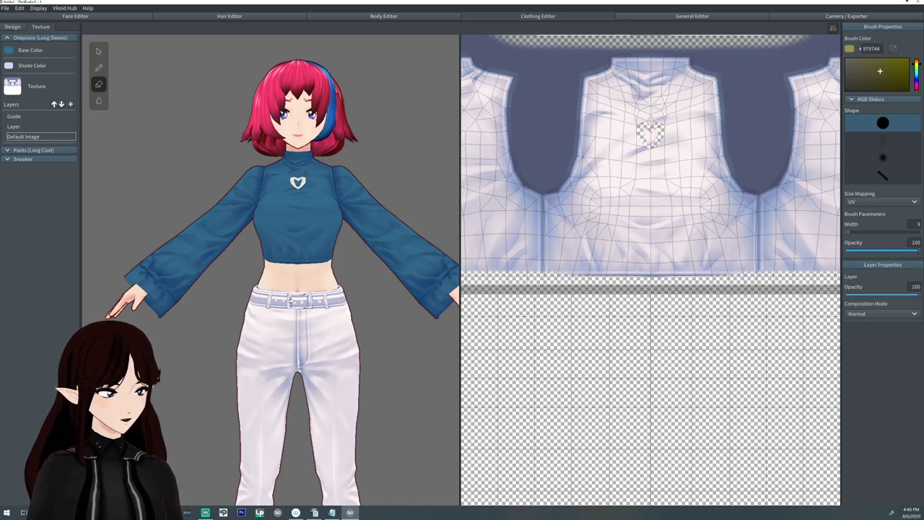
pyautogui.moveTo(655, 132); pyautogui.dragTo(648, 143)
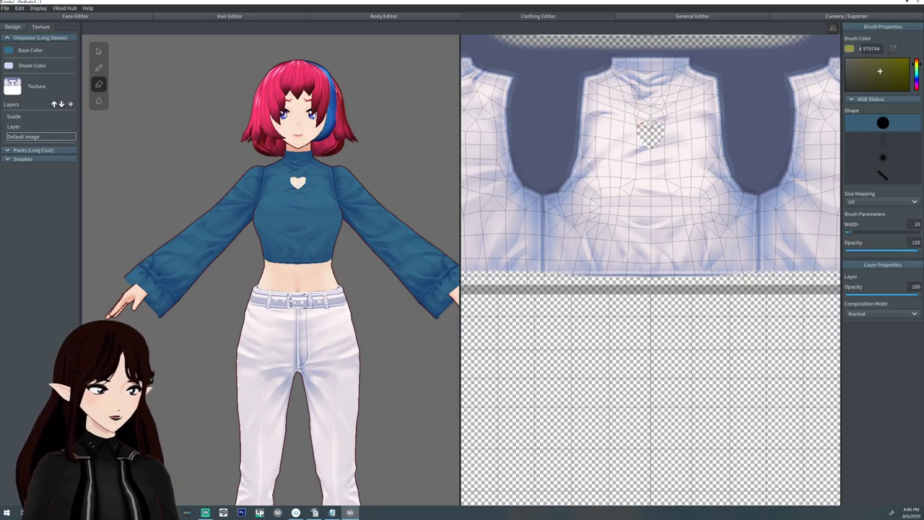
pyautogui.moveTo(325, 253)
pyautogui.mouseDown(button='right')
pyautogui.moveTo(144, 253)
pyautogui.moveTo(324, 252)
pyautogui.mouseUp(button='right')
pyautogui.scroll(-6, 570, 282)
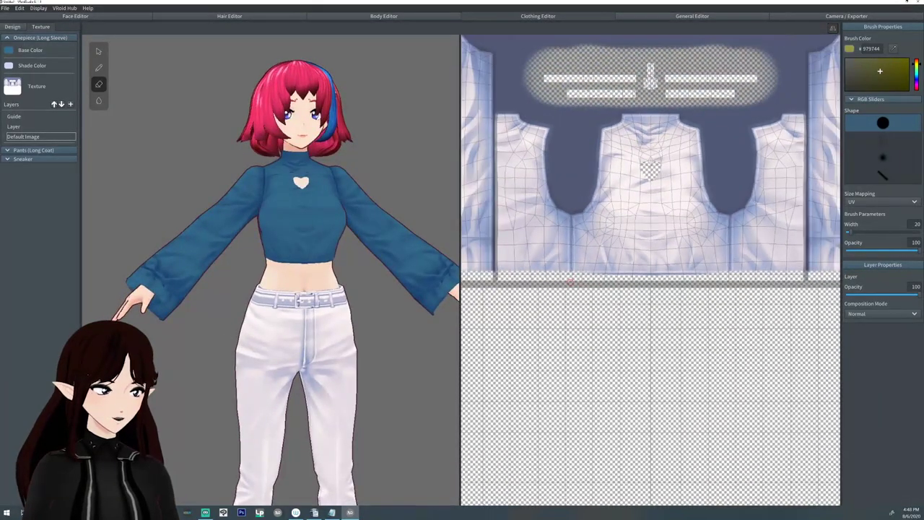
pyautogui.scroll(2, 584, 299)
pyautogui.scroll(-1, 584, 378)
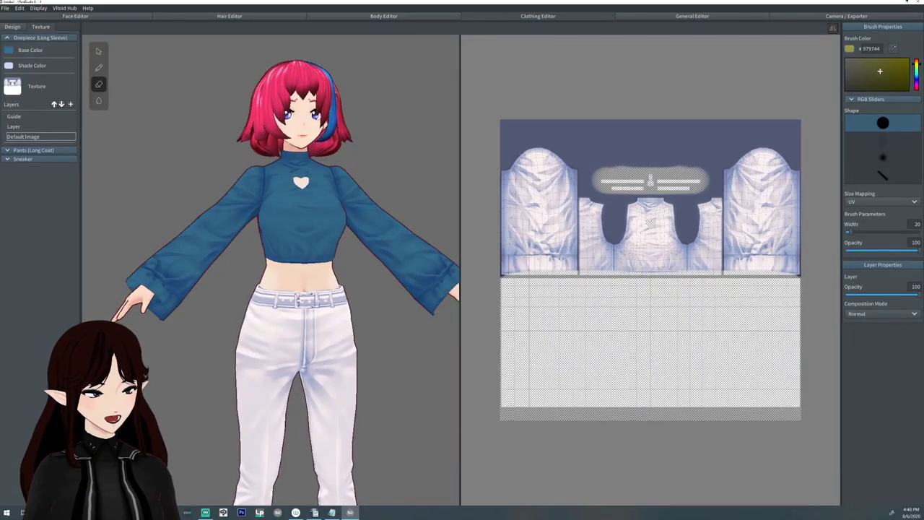
# Erase a scalloped hem along the sleeve cuffs, clearing the fabric below at width 50, and punch small holes in the scallops at width 17.
pyautogui.scroll(4, 646, 257)
pyautogui.scroll(2, 509, 266)
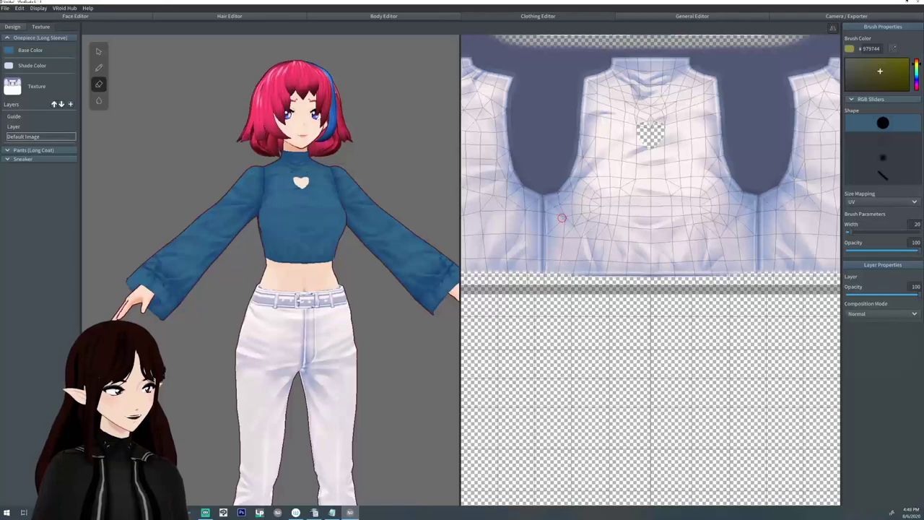
pyautogui.moveTo(562, 218); pyautogui.dragTo(822, 242, button='middle')
pyautogui.moveTo(583, 256); pyautogui.dragTo(616, 257, button='middle')
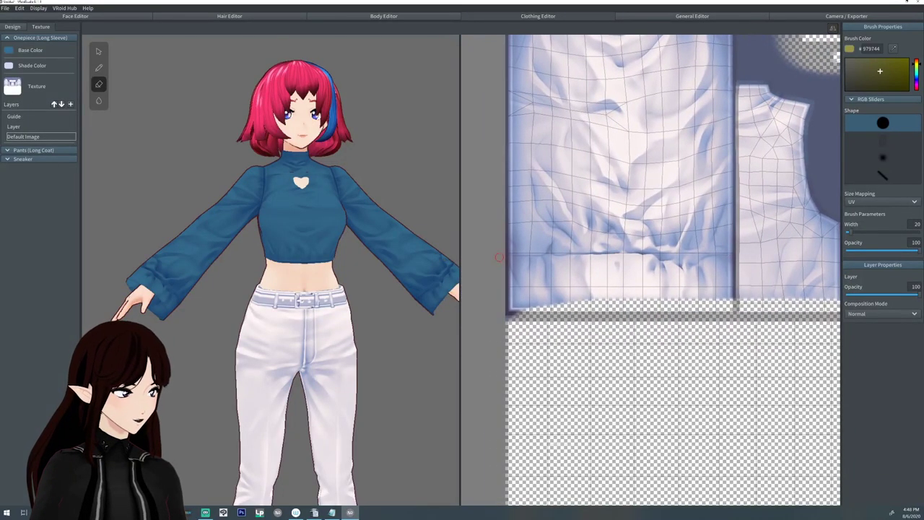
pyautogui.moveTo(506, 253)
pyautogui.mouseDown()
pyautogui.moveTo(513, 283)
pyautogui.moveTo(543, 272)
pyautogui.moveTo(550, 252)
pyautogui.moveTo(593, 282)
pyautogui.moveTo(605, 255)
pyautogui.moveTo(636, 287)
pyautogui.moveTo(655, 262)
pyautogui.moveTo(691, 280)
pyautogui.moveTo(699, 255)
pyautogui.moveTo(732, 291)
pyautogui.mouseUp()
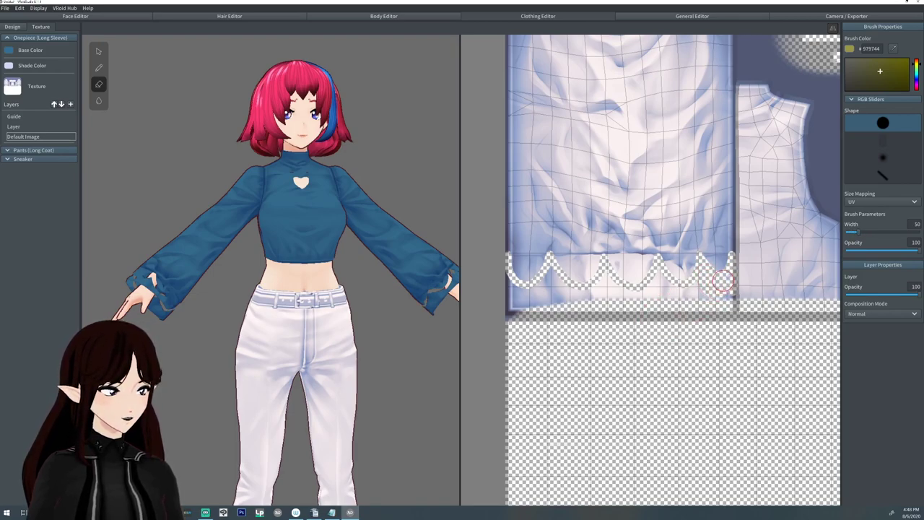
pyautogui.moveTo(721, 280)
pyautogui.mouseDown()
pyautogui.moveTo(724, 295)
pyautogui.moveTo(658, 278)
pyautogui.moveTo(639, 296)
pyautogui.moveTo(605, 278)
pyautogui.moveTo(641, 307)
pyautogui.moveTo(720, 296)
pyautogui.mouseUp()
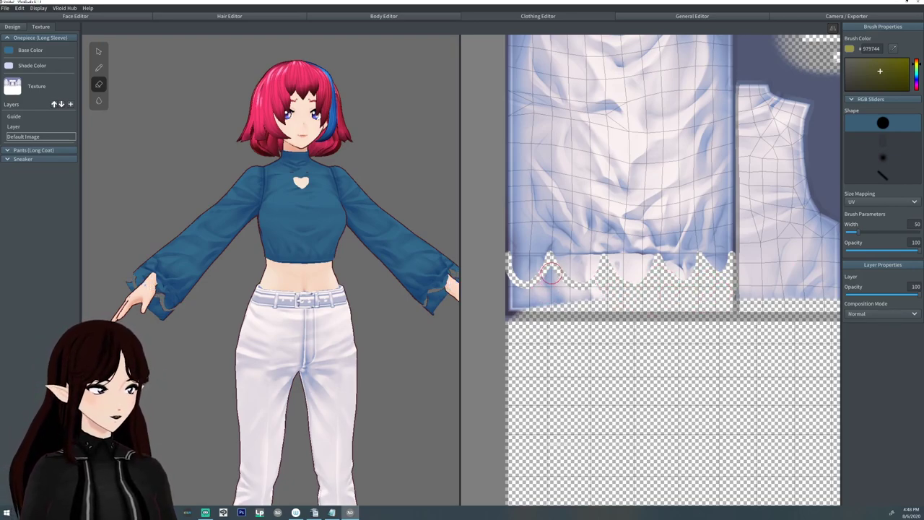
pyautogui.moveTo(550, 273)
pyautogui.mouseDown()
pyautogui.moveTo(557, 288)
pyautogui.moveTo(597, 296)
pyautogui.moveTo(573, 298)
pyautogui.moveTo(599, 296)
pyautogui.moveTo(507, 287)
pyautogui.moveTo(510, 309)
pyautogui.moveTo(553, 301)
pyautogui.moveTo(515, 305)
pyautogui.moveTo(635, 312)
pyautogui.mouseUp()
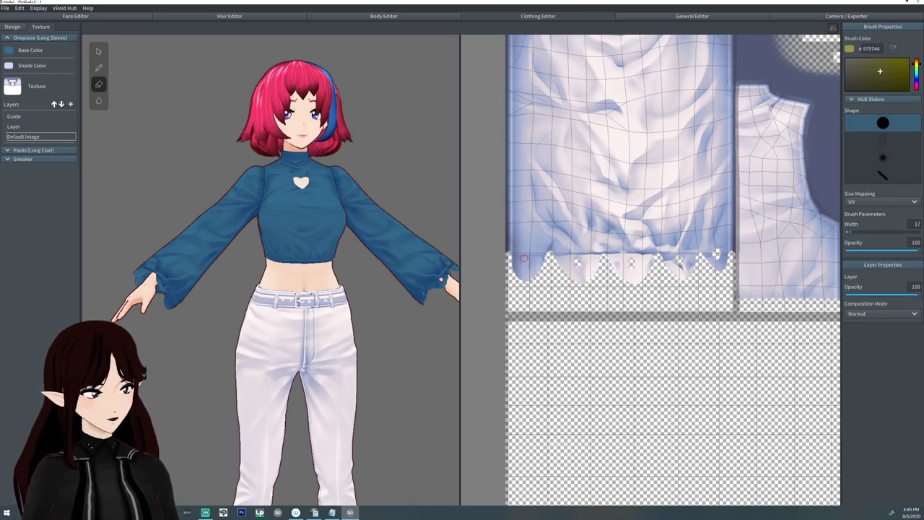
# Examine the cropped top, its heart cutout and scalloped sleeves on the character and in the texture map.
pyautogui.moveTo(375, 239)
pyautogui.mouseDown(button='right')
pyautogui.moveTo(238, 242)
pyautogui.moveTo(390, 249)
pyautogui.mouseUp(button='right')
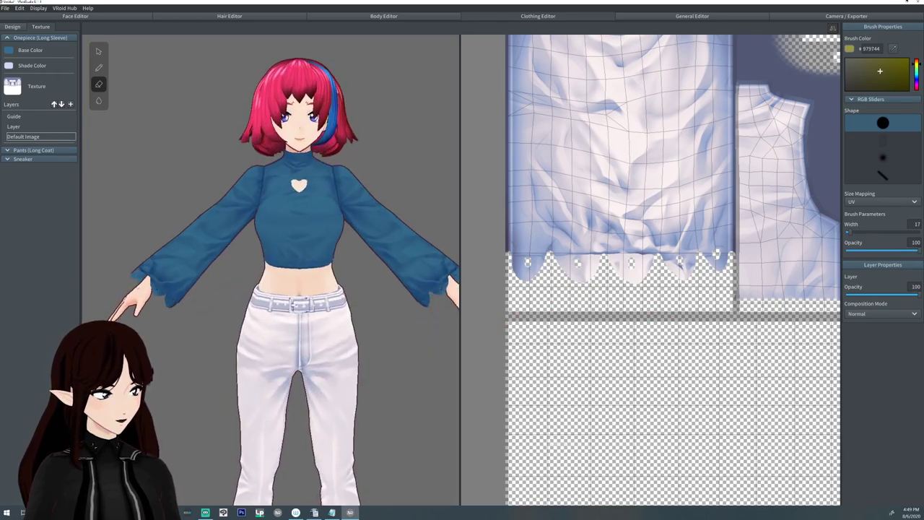
pyautogui.moveTo(295, 318); pyautogui.dragTo(290, 339, button='right')
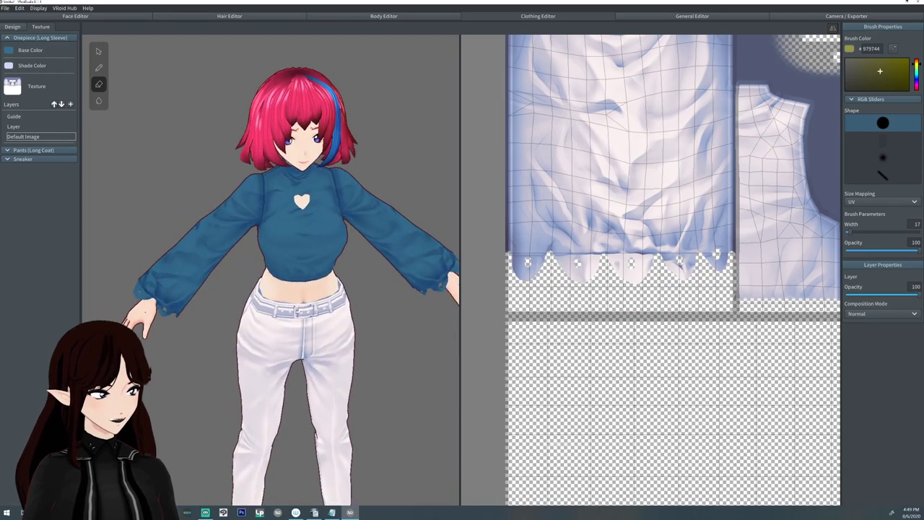
pyautogui.moveTo(145, 314); pyautogui.dragTo(153, 289, button='right')
pyautogui.scroll(-3, 153, 288)
pyautogui.scroll(-3, 607, 281)
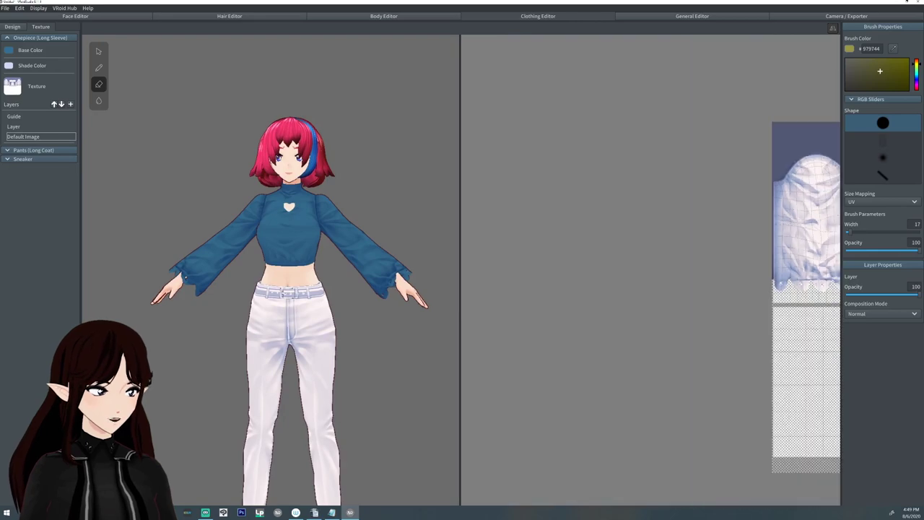
pyautogui.scroll(1, 612, 276)
pyautogui.moveTo(701, 256); pyautogui.dragTo(471, 287, button='middle')
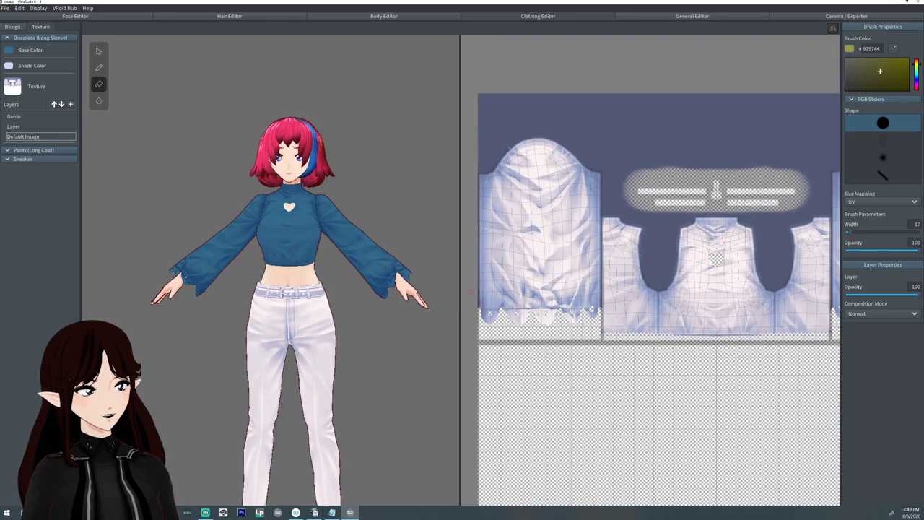
pyautogui.moveTo(654, 374); pyautogui.dragTo(584, 306, button='middle')
pyautogui.scroll(-1, 585, 306)
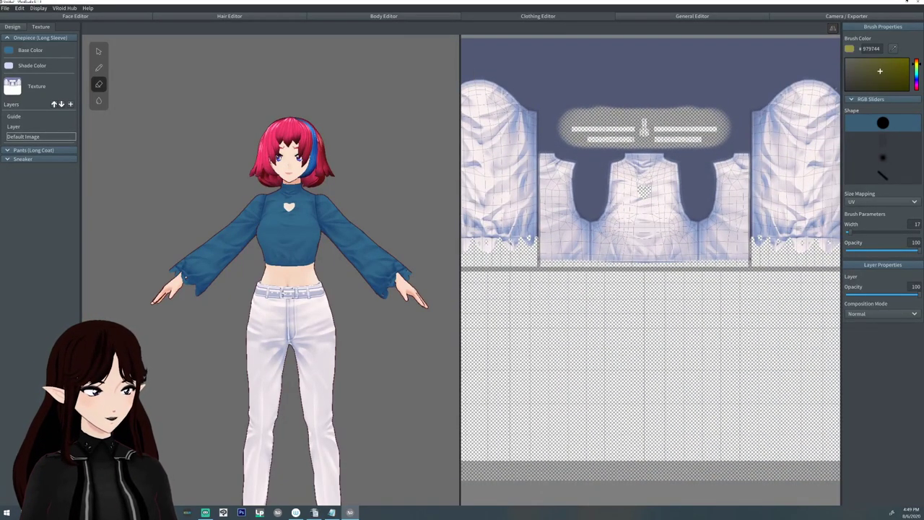
# Open the Default Image of the Pants (Long Coat) texture and set its base and shade colors to dark charcoal grey.
pyautogui.click(40, 151)
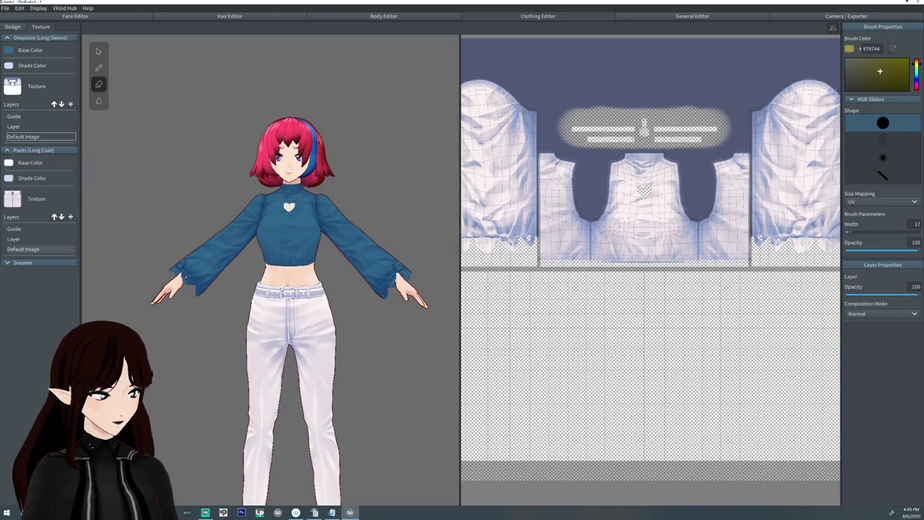
pyautogui.click(24, 248)
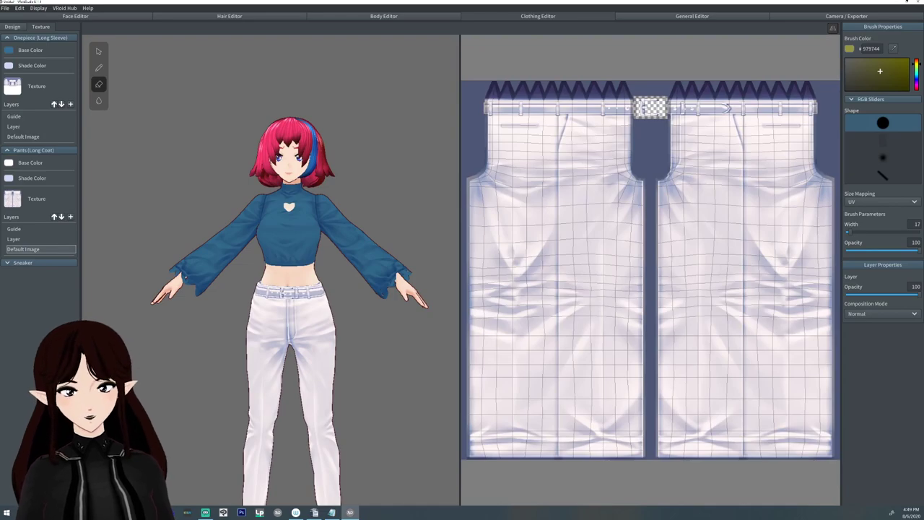
pyautogui.click(8, 163)
pyautogui.moveTo(19, 178); pyautogui.dragTo(24, 215)
pyautogui.click(9, 177)
pyautogui.click(9, 178)
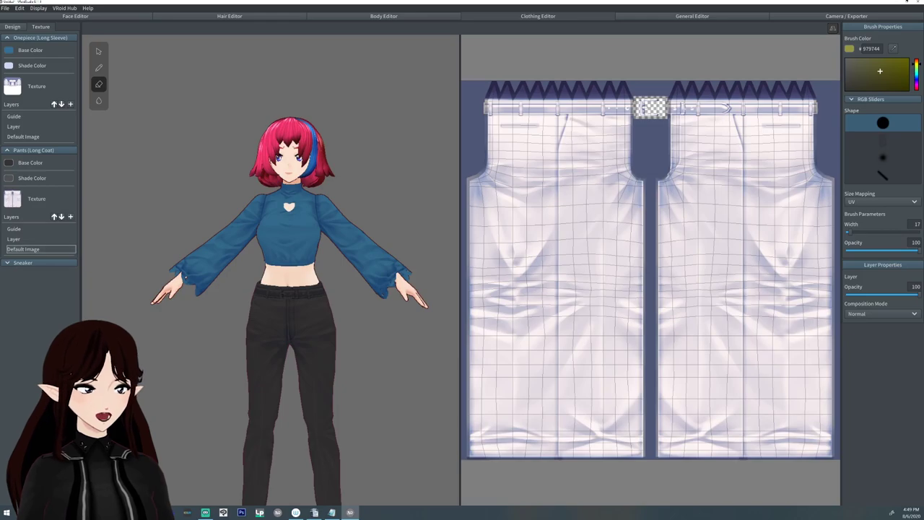
# Erase the pants' lower legs at width 95, cutting the character's left leg to mid-thigh and the right leg just below the knee.
pyautogui.moveTo(289, 325); pyautogui.dragTo(276, 247, button='middle')
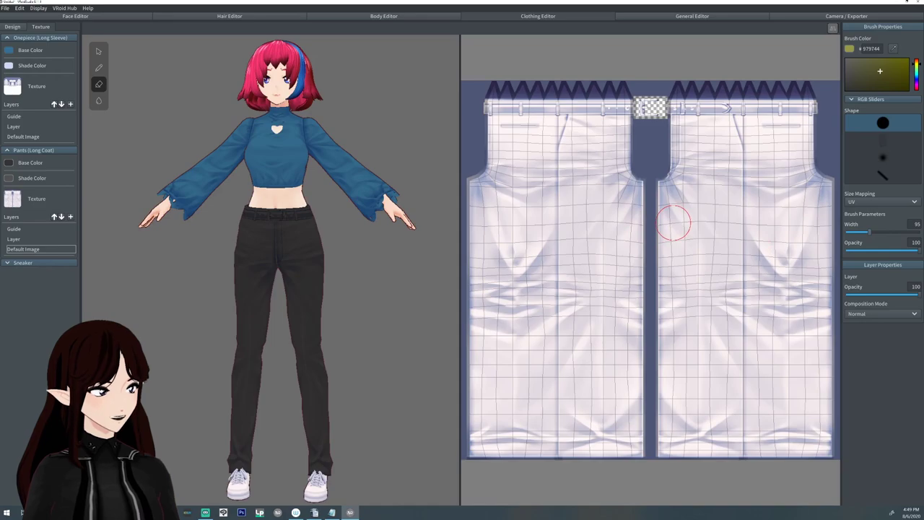
pyautogui.moveTo(677, 227)
pyautogui.mouseDown()
pyautogui.moveTo(823, 227)
pyautogui.moveTo(671, 224)
pyautogui.moveTo(671, 422)
pyautogui.moveTo(823, 435)
pyautogui.moveTo(817, 225)
pyautogui.moveTo(825, 256)
pyautogui.moveTo(743, 241)
pyautogui.moveTo(689, 253)
pyautogui.moveTo(687, 419)
pyautogui.moveTo(706, 295)
pyautogui.moveTo(719, 324)
pyautogui.moveTo(726, 398)
pyautogui.moveTo(732, 246)
pyautogui.moveTo(744, 422)
pyautogui.moveTo(765, 318)
pyautogui.moveTo(793, 276)
pyautogui.moveTo(789, 435)
pyautogui.moveTo(815, 364)
pyautogui.moveTo(810, 264)
pyautogui.moveTo(826, 433)
pyautogui.moveTo(698, 455)
pyautogui.moveTo(676, 443)
pyautogui.moveTo(669, 383)
pyautogui.moveTo(672, 449)
pyautogui.moveTo(677, 374)
pyautogui.mouseUp()
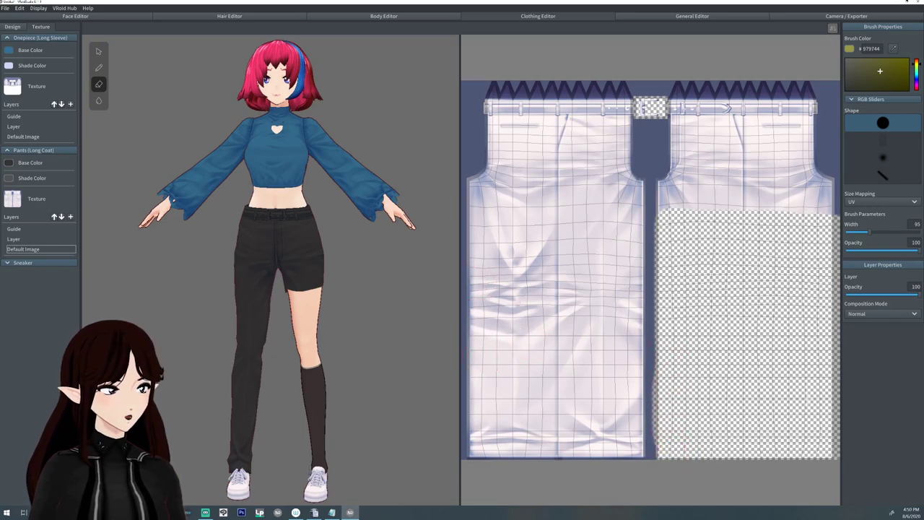
pyautogui.moveTo(468, 346)
pyautogui.mouseDown()
pyautogui.moveTo(671, 344)
pyautogui.moveTo(476, 336)
pyautogui.moveTo(559, 326)
pyautogui.moveTo(663, 331)
pyautogui.moveTo(519, 381)
pyautogui.moveTo(470, 378)
pyautogui.moveTo(473, 442)
pyautogui.moveTo(514, 451)
pyautogui.moveTo(553, 421)
pyautogui.moveTo(617, 485)
pyautogui.moveTo(664, 428)
pyautogui.moveTo(645, 370)
pyautogui.moveTo(622, 429)
pyautogui.moveTo(503, 404)
pyautogui.mouseUp()
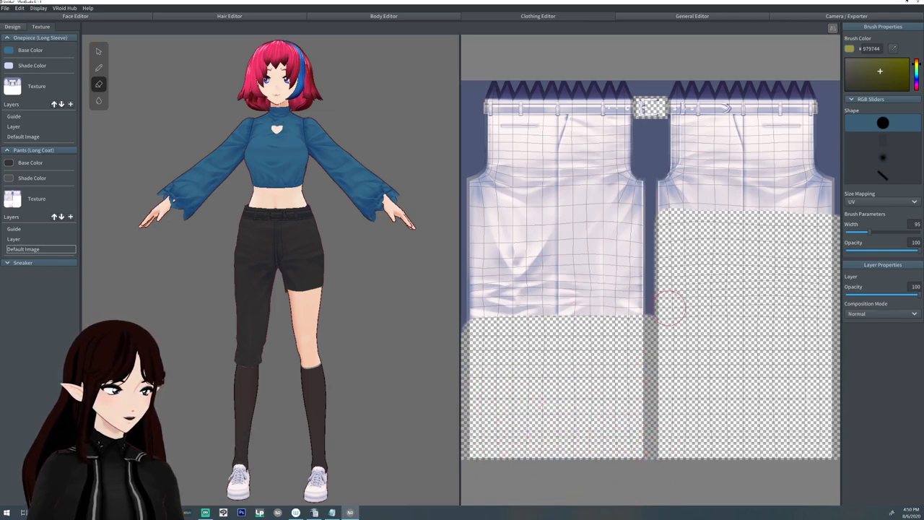
pyautogui.moveTo(672, 309); pyautogui.dragTo(473, 312)
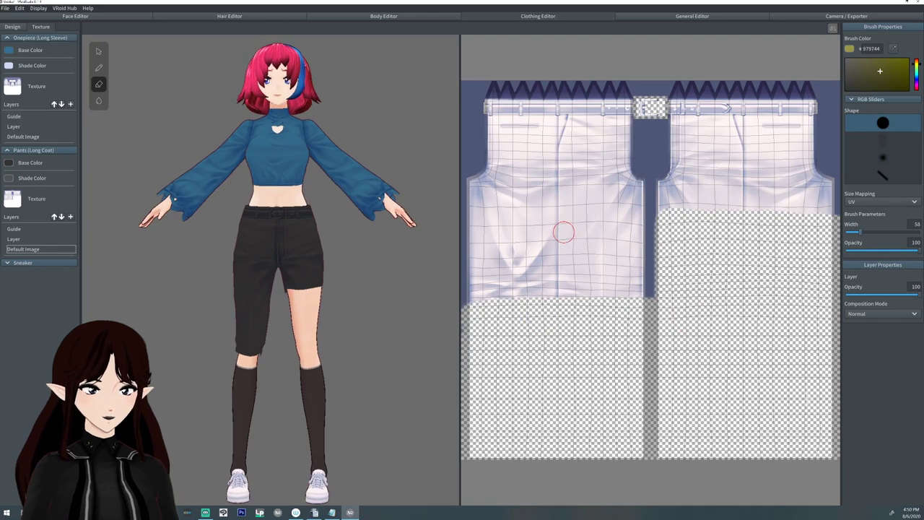
# Erase three horizontal rips across the longer pants leg with an eraser width of 58.
pyautogui.moveTo(583, 231); pyautogui.dragTo(524, 233)
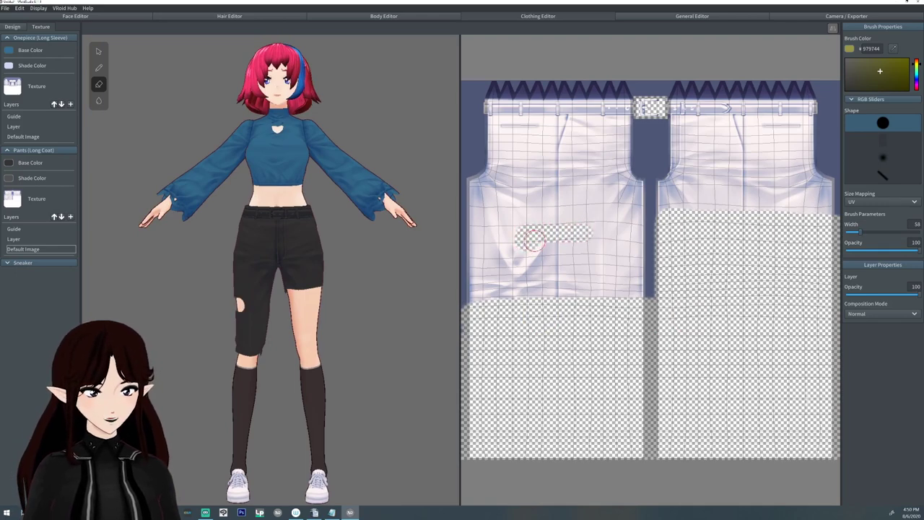
pyautogui.moveTo(538, 275); pyautogui.dragTo(573, 272)
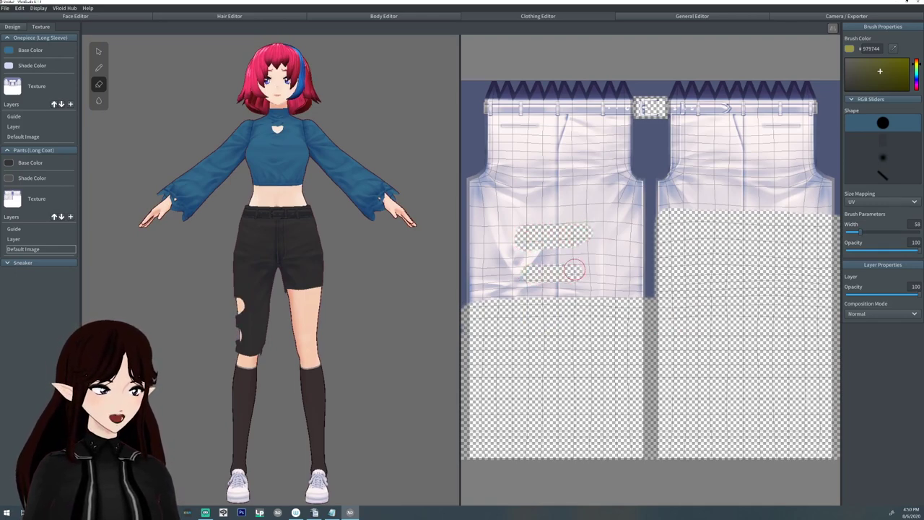
pyautogui.moveTo(527, 201)
pyautogui.mouseDown()
pyautogui.moveTo(587, 204)
pyautogui.moveTo(537, 201)
pyautogui.mouseUp()
pyautogui.moveTo(318, 303)
pyautogui.mouseDown(button='right')
pyautogui.moveTo(389, 303)
pyautogui.moveTo(313, 303)
pyautogui.mouseUp(button='right')
pyautogui.scroll(-5, 276, 260)
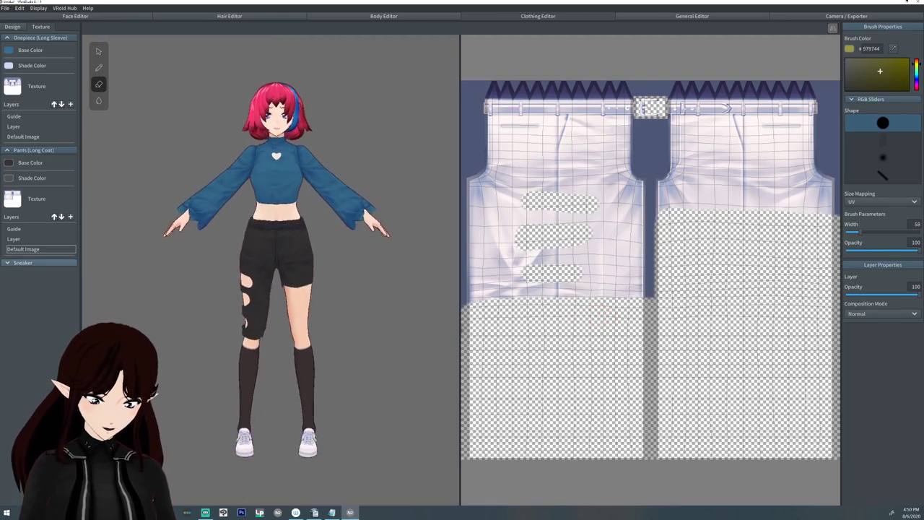
# Set the sneakers' base color to blue 346F92 and their shade color to dark grey.
pyautogui.click(39, 262)
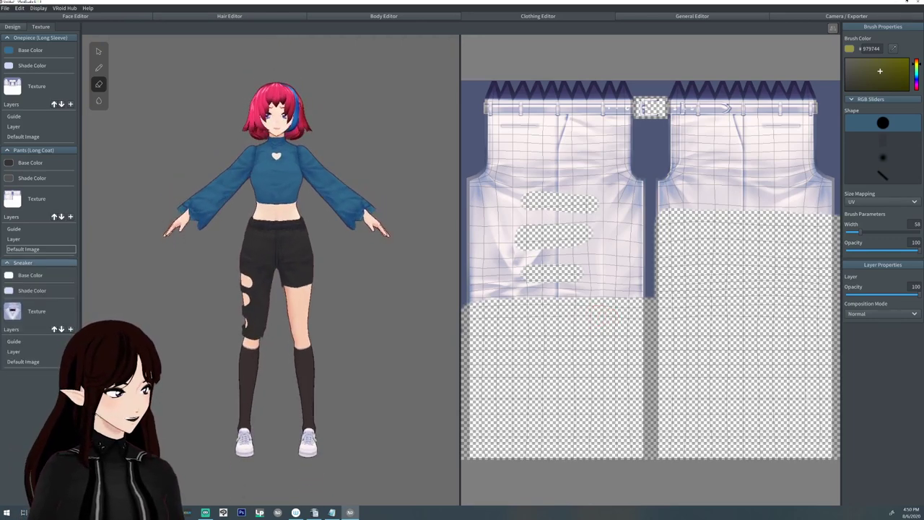
pyautogui.click(9, 290)
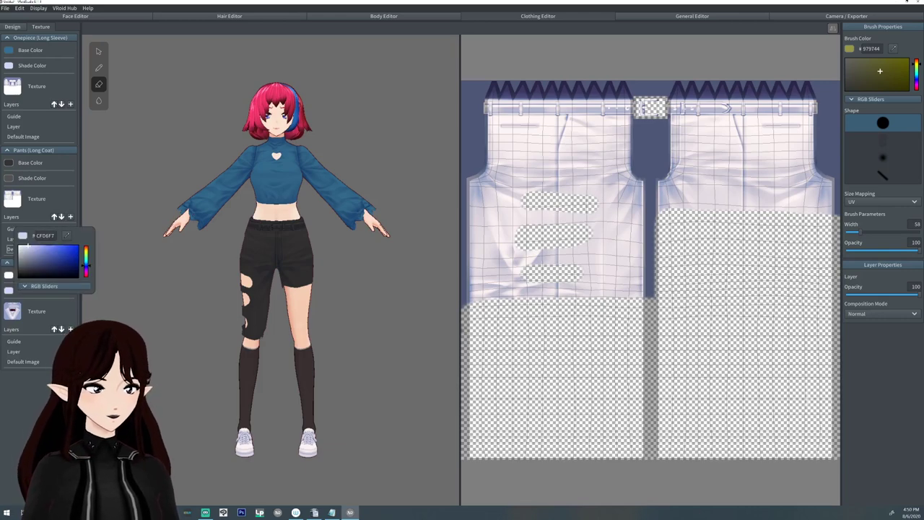
pyautogui.moveTo(28, 245); pyautogui.dragTo(58, 267)
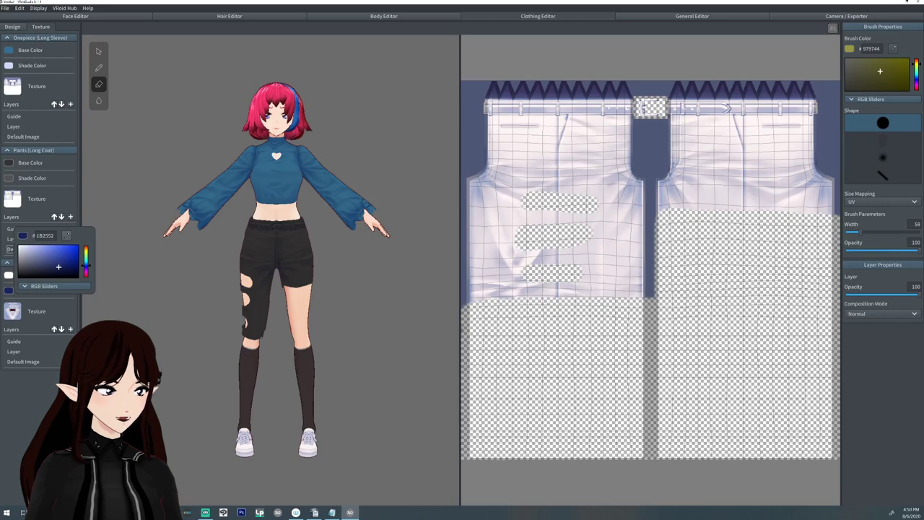
pyautogui.moveTo(58, 267); pyautogui.dragTo(57, 258)
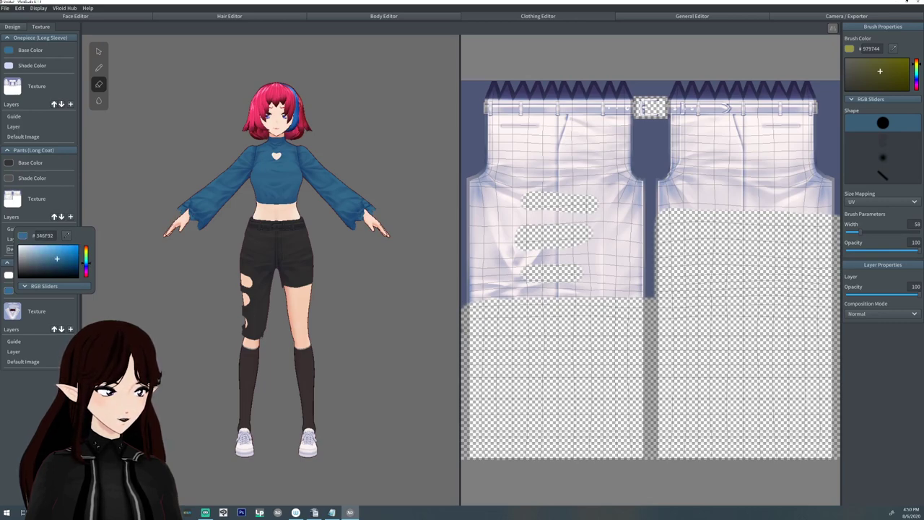
pyautogui.press('Escape')
pyautogui.click(9, 275)
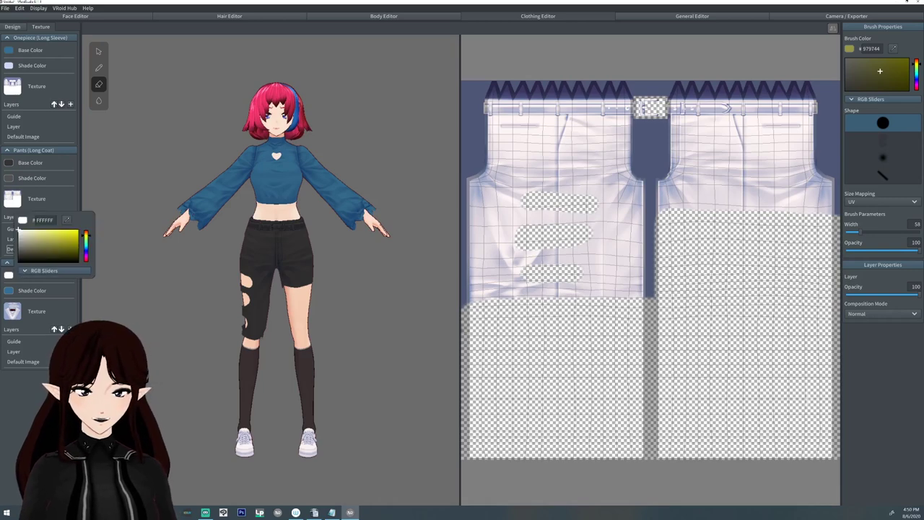
pyautogui.write('346F92')
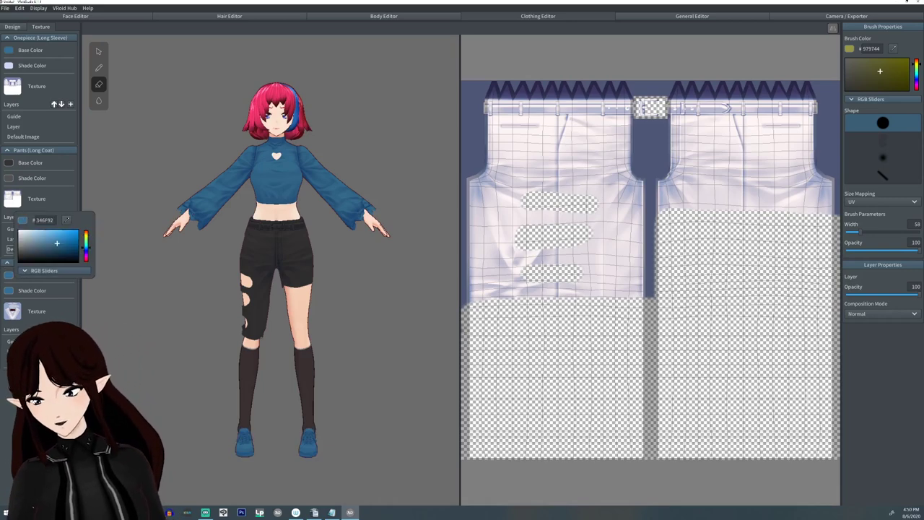
pyautogui.click(8, 290)
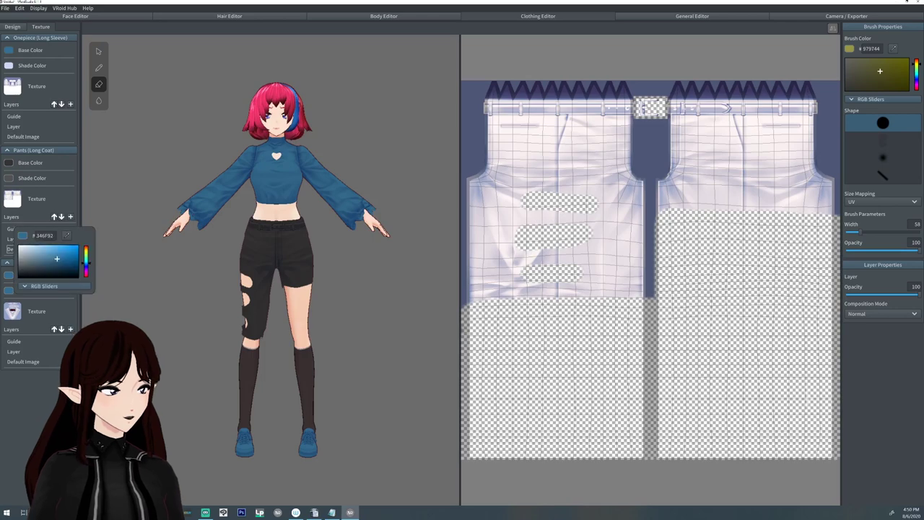
pyautogui.moveTo(25, 264); pyautogui.dragTo(22, 264)
pyautogui.click(23, 362)
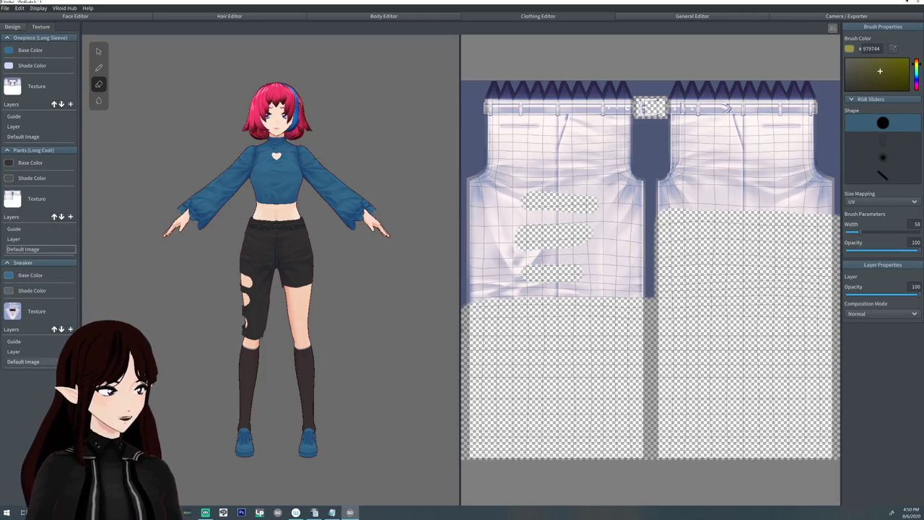
# On the sneaker texture's Layer, paint the sole edge strips dark grey 2C2C2C with a brush width of 47.
pyautogui.click(33, 361)
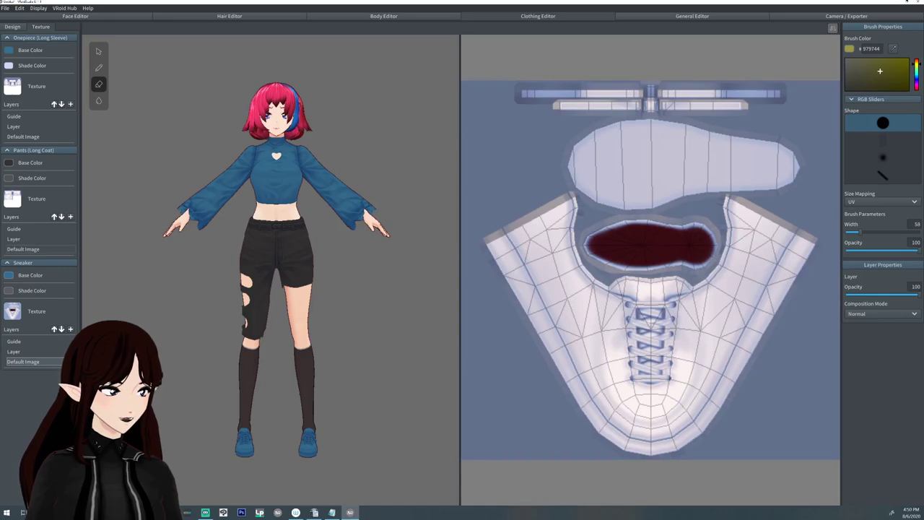
pyautogui.click(29, 351)
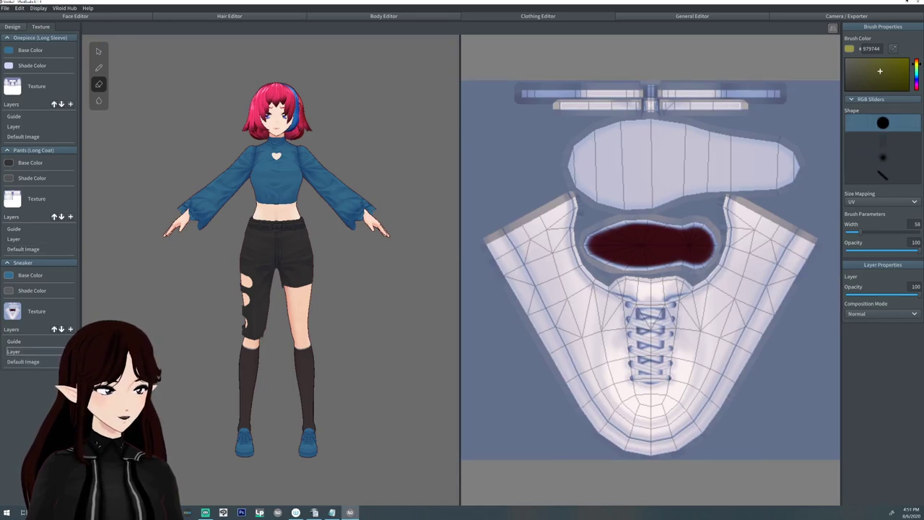
pyautogui.moveTo(879, 70)
pyautogui.mouseDown()
pyautogui.moveTo(844, 76)
pyautogui.moveTo(845, 84)
pyautogui.mouseUp()
pyautogui.moveTo(860, 231)
pyautogui.mouseDown()
pyautogui.moveTo(888, 232)
pyautogui.moveTo(857, 232)
pyautogui.mouseUp()
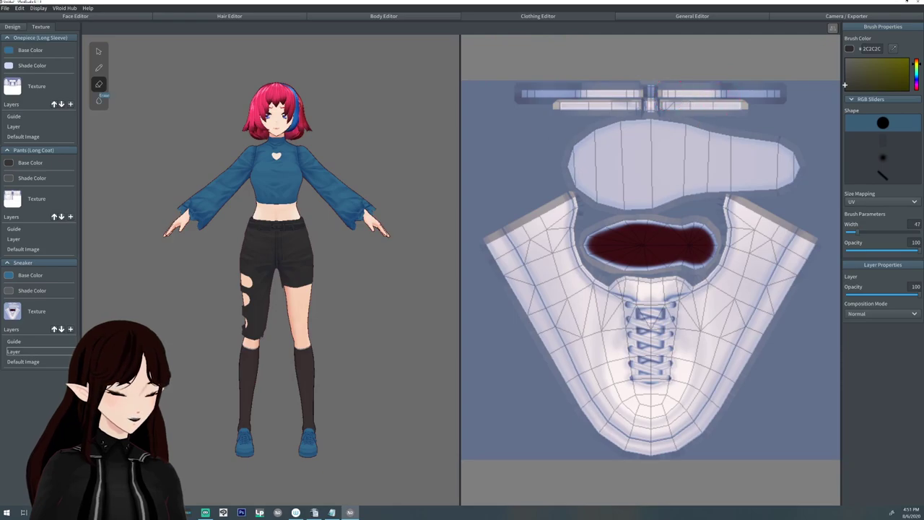
pyautogui.click(98, 67)
pyautogui.moveTo(532, 92)
pyautogui.mouseDown()
pyautogui.moveTo(771, 89)
pyautogui.moveTo(521, 113)
pyautogui.mouseUp()
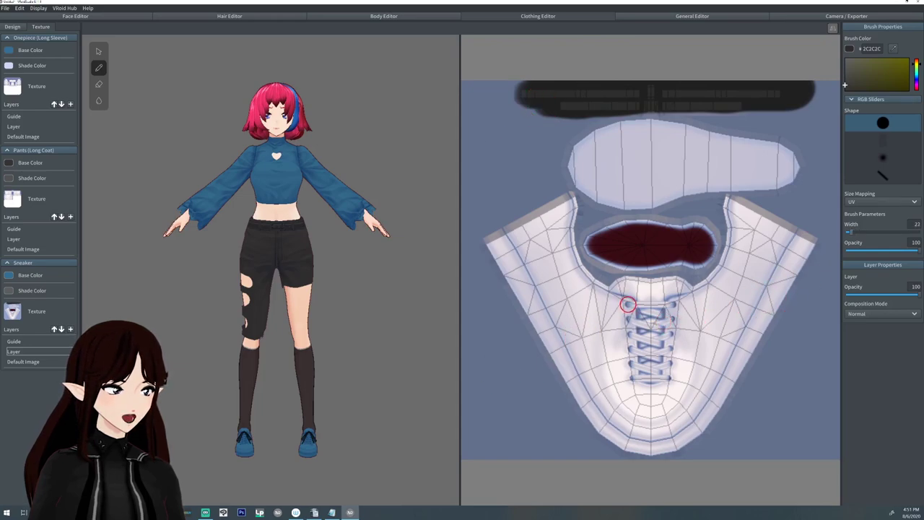
# Paint the sneaker's crisscrossing laces in dark grey 2C2C2C with a brush width of 10.
pyautogui.moveTo(851, 232); pyautogui.dragTo(850, 231)
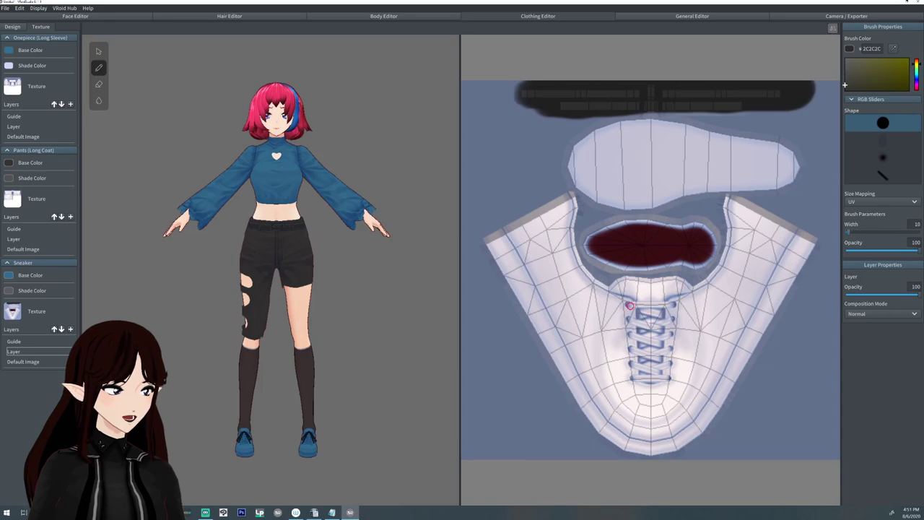
pyautogui.moveTo(625, 304); pyautogui.dragTo(675, 304)
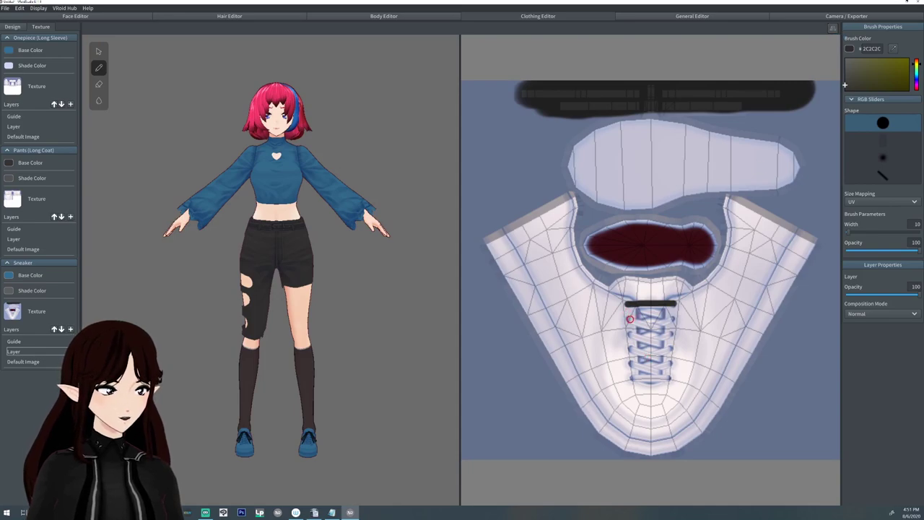
pyautogui.moveTo(628, 318)
pyautogui.mouseDown()
pyautogui.moveTo(658, 330)
pyautogui.moveTo(664, 309)
pyautogui.mouseUp()
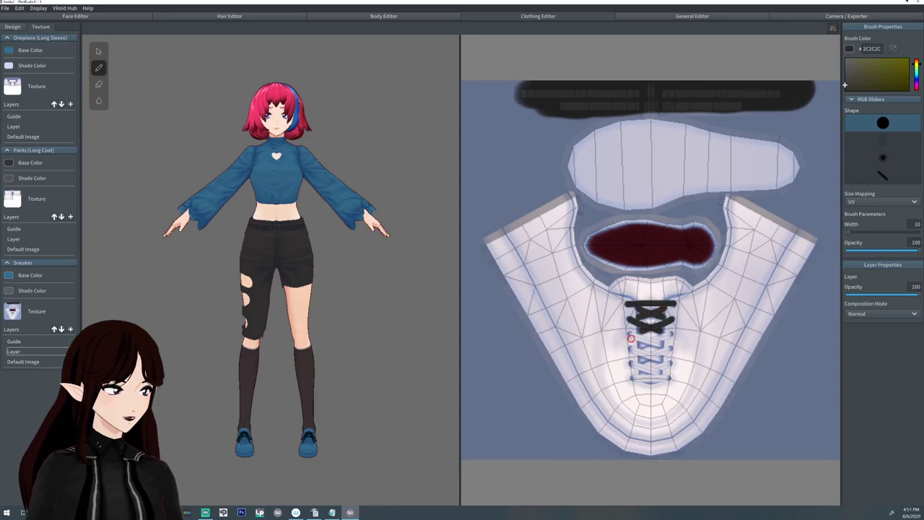
pyautogui.moveTo(629, 333)
pyautogui.mouseDown()
pyautogui.moveTo(669, 339)
pyautogui.moveTo(647, 356)
pyautogui.moveTo(667, 369)
pyautogui.moveTo(645, 374)
pyautogui.moveTo(658, 378)
pyautogui.mouseUp()
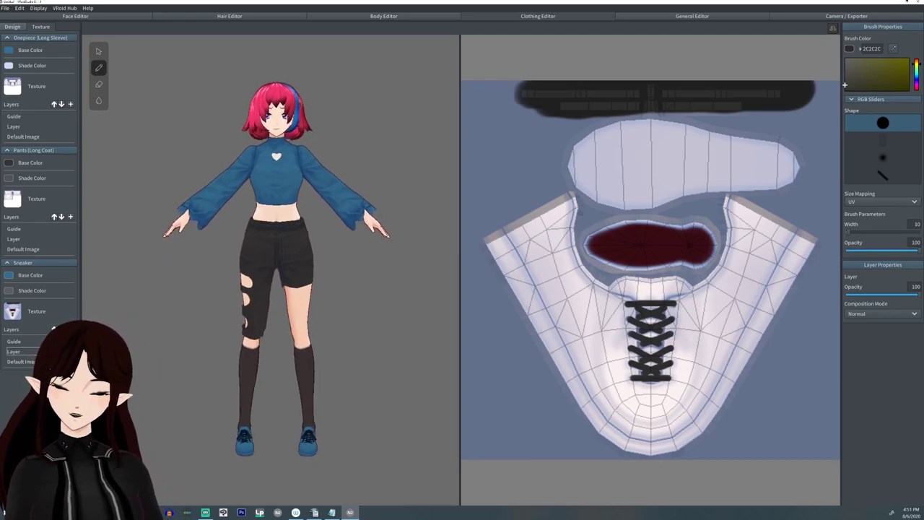
# In the Body Editor, paint over the socks on the body texture's Layer with skin tone FBE2D3 at width 151.
pyautogui.click(12, 26)
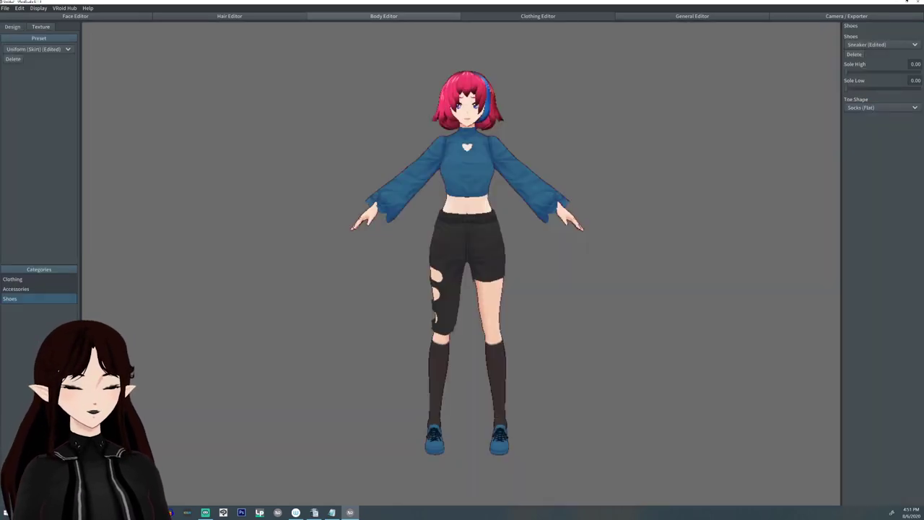
pyautogui.click(383, 16)
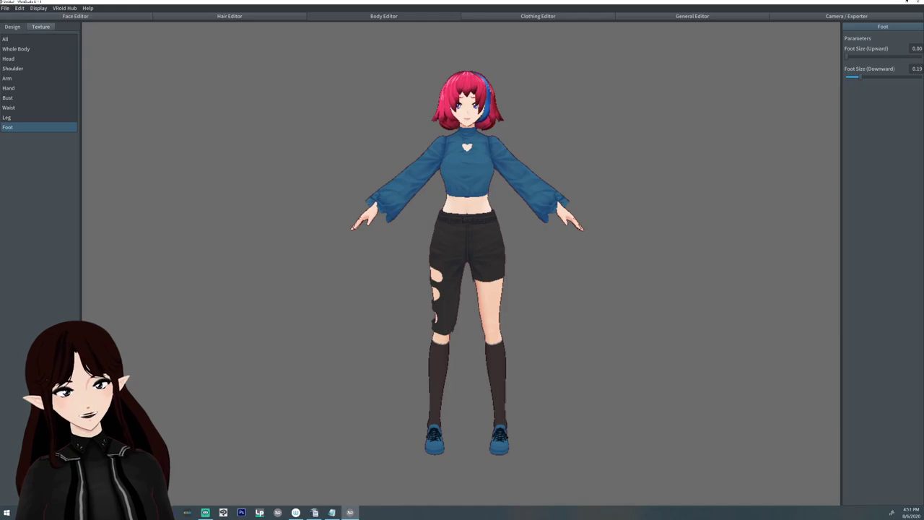
pyautogui.click(40, 27)
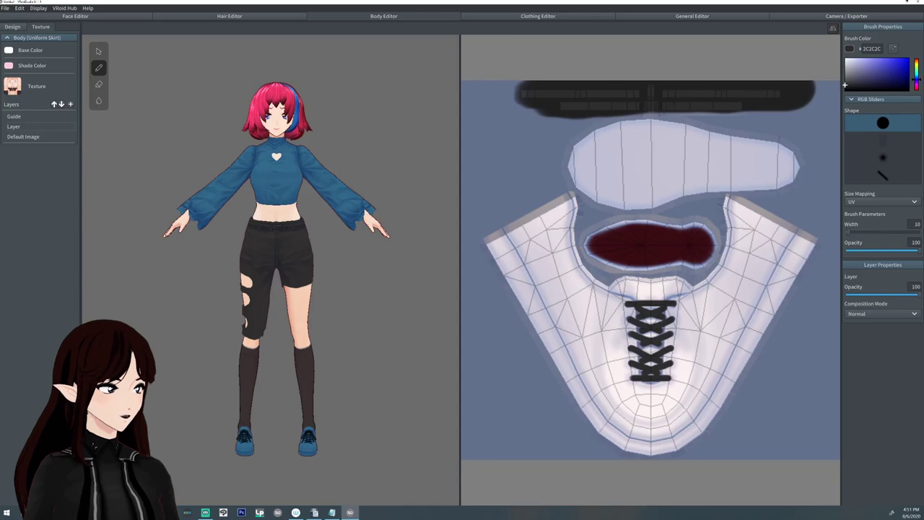
pyautogui.click(41, 126)
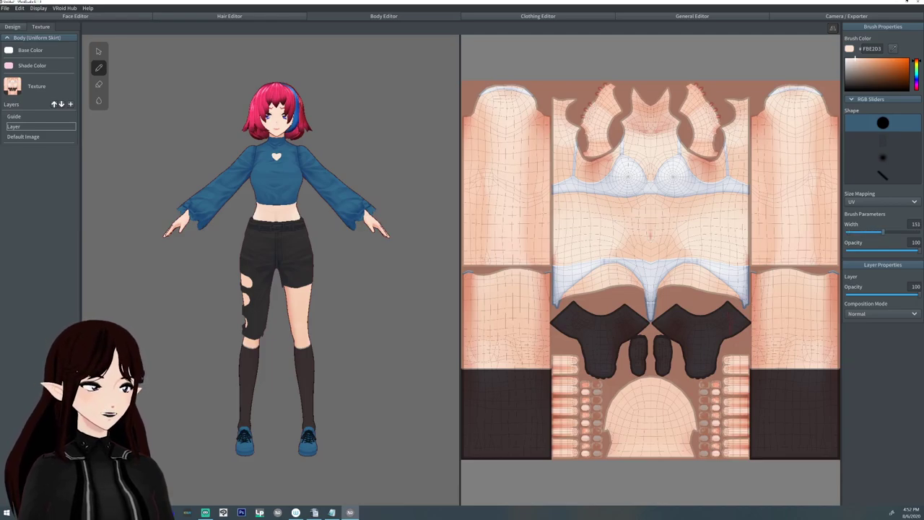
pyautogui.moveTo(763, 287); pyautogui.dragTo(771, 458)
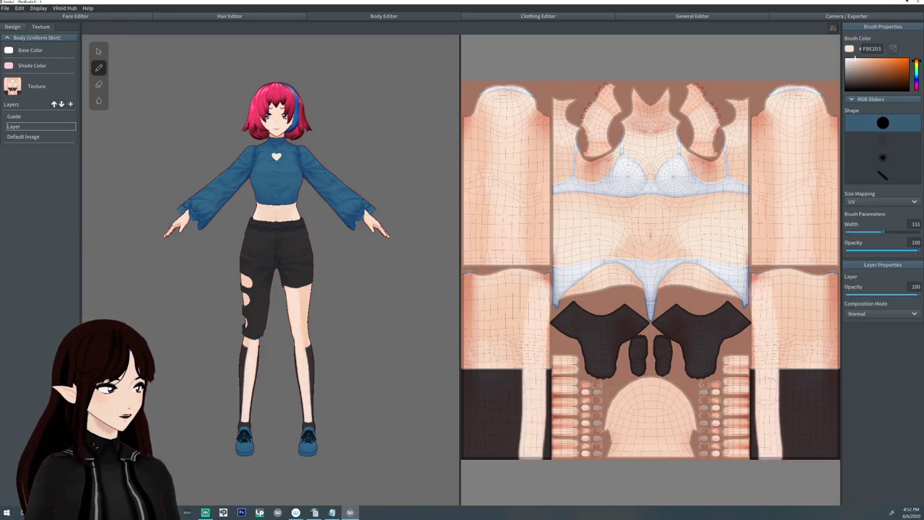
pyautogui.moveTo(763, 343)
pyautogui.mouseDown()
pyautogui.moveTo(770, 461)
pyautogui.moveTo(829, 447)
pyautogui.moveTo(828, 289)
pyautogui.moveTo(790, 278)
pyautogui.moveTo(769, 285)
pyautogui.moveTo(783, 444)
pyautogui.moveTo(793, 371)
pyautogui.moveTo(783, 294)
pyautogui.moveTo(794, 309)
pyautogui.moveTo(797, 448)
pyautogui.moveTo(823, 436)
pyautogui.moveTo(807, 290)
pyautogui.mouseUp()
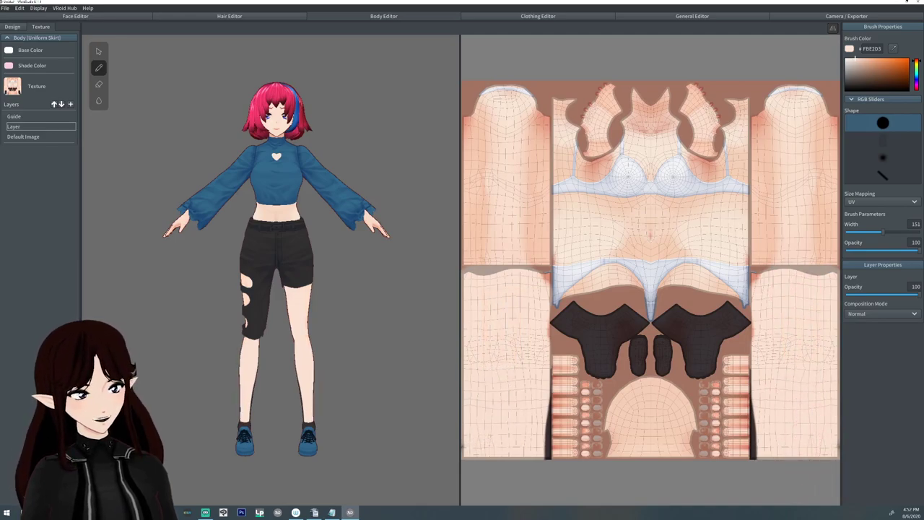
# Cover the remaining sock edges along the lower legs and around the ankles with the skin tone at width 84.
pyautogui.moveTo(918, 295)
pyautogui.mouseDown()
pyautogui.moveTo(892, 294)
pyautogui.moveTo(919, 295)
pyautogui.mouseUp()
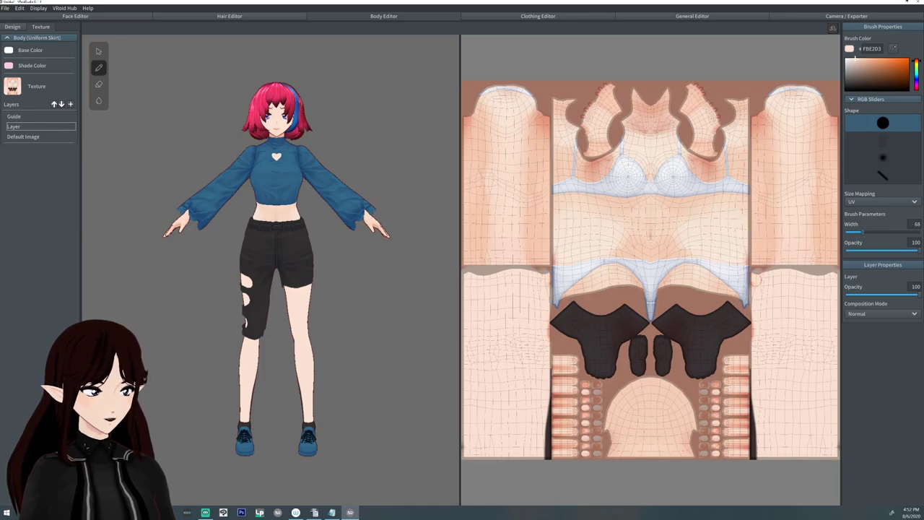
pyautogui.moveTo(756, 382); pyautogui.dragTo(754, 463)
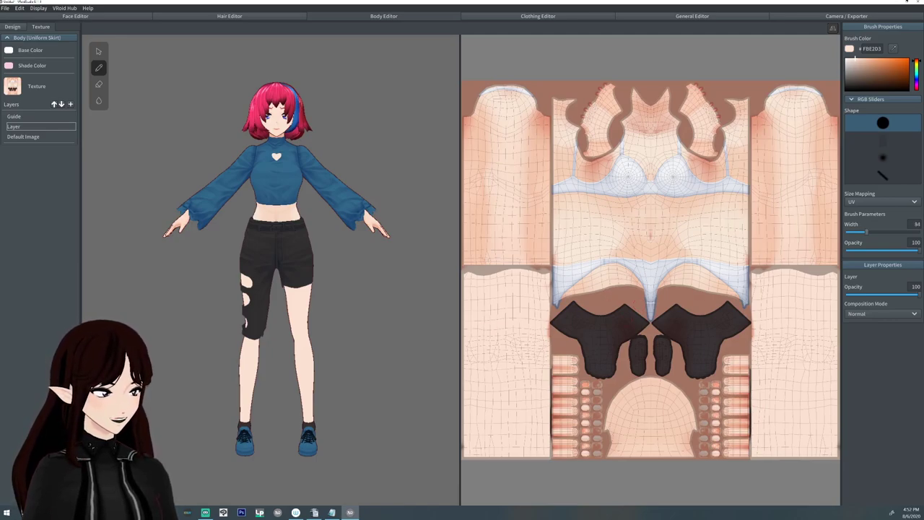
pyautogui.moveTo(347, 260); pyautogui.dragTo(238, 260, button='right')
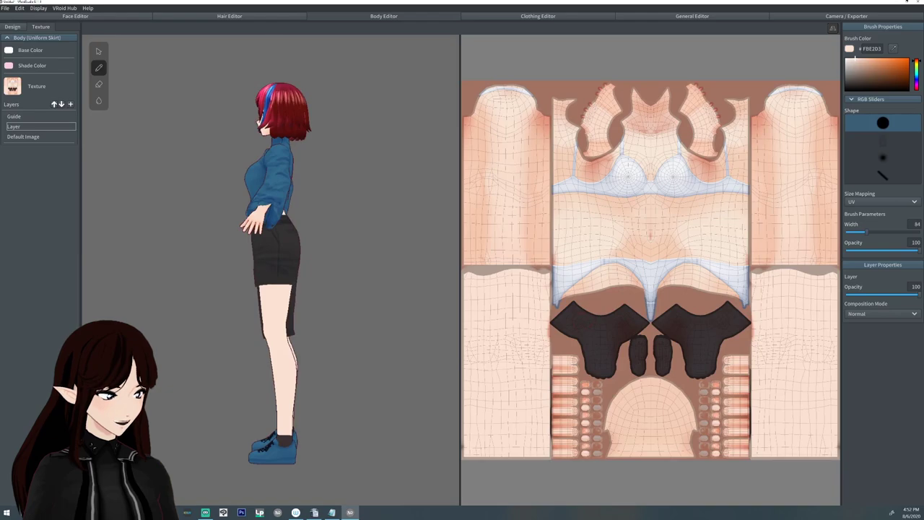
pyautogui.moveTo(578, 305)
pyautogui.mouseDown()
pyautogui.moveTo(610, 318)
pyautogui.moveTo(621, 305)
pyautogui.mouseUp()
pyautogui.moveTo(238, 260)
pyautogui.mouseDown(button='right')
pyautogui.moveTo(411, 259)
pyautogui.moveTo(329, 260)
pyautogui.mouseUp(button='right')
pyautogui.moveTo(360, 213); pyautogui.dragTo(379, 237, button='middle')
pyautogui.moveTo(379, 238); pyautogui.dragTo(371, 240, button='right')
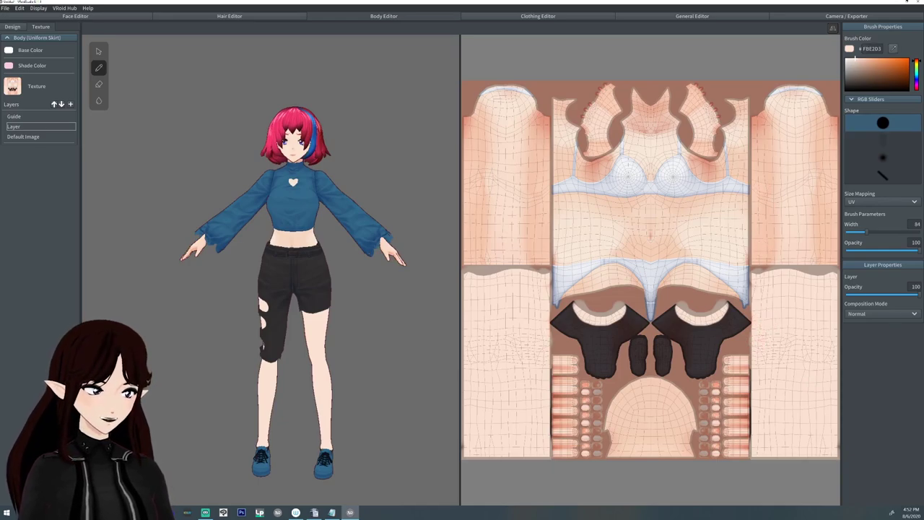
# Shade the lower legs with the soft brush in skin shadow color F5C7AD at width 170 and opacity 37.
pyautogui.click(893, 48)
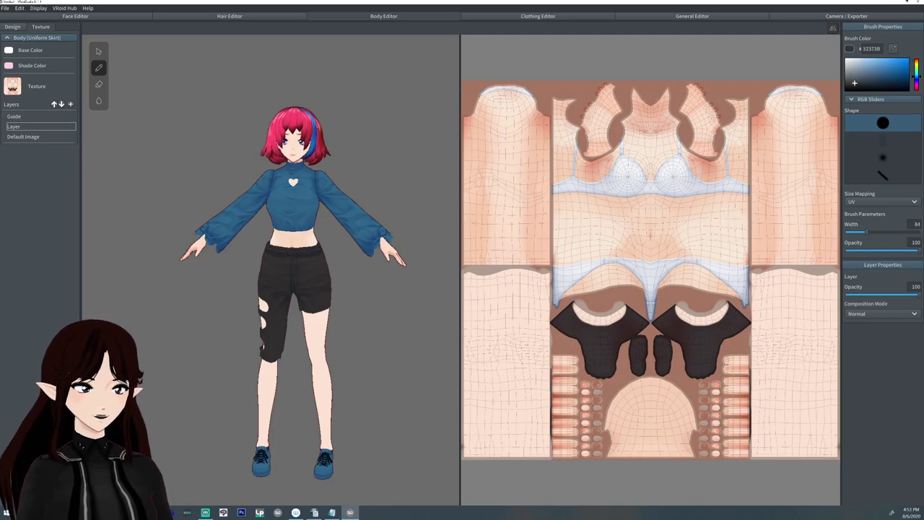
pyautogui.keyDown('alt'); pyautogui.click(650, 217); pyautogui.keyUp('alt')
pyautogui.click(881, 158)
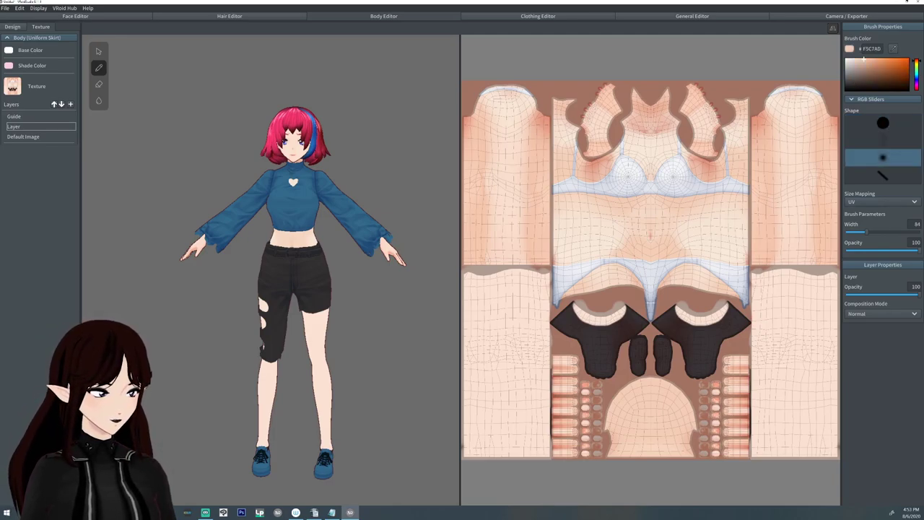
pyautogui.moveTo(918, 250)
pyautogui.mouseDown()
pyautogui.moveTo(872, 249)
pyautogui.moveTo(887, 232)
pyautogui.moveTo(905, 232)
pyautogui.moveTo(888, 232)
pyautogui.mouseUp()
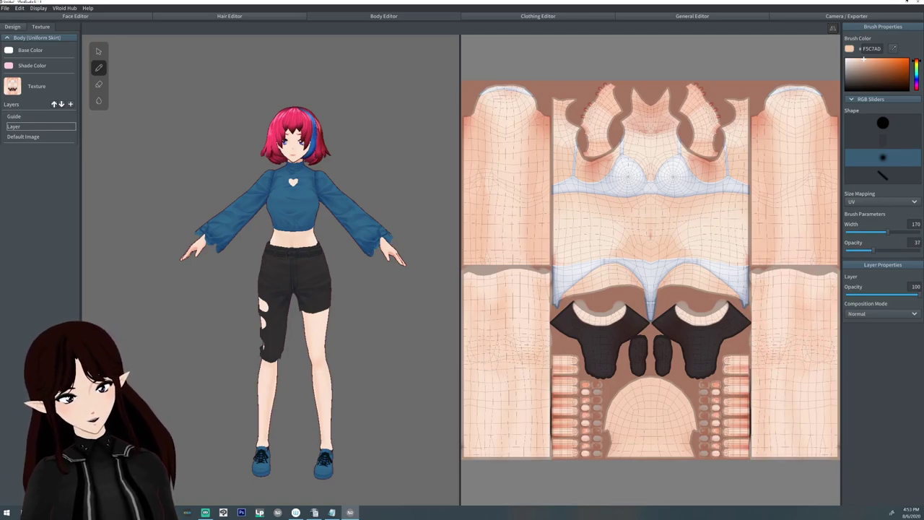
# Examine the shaded legs and the complete outfit on the character from the back, side and front.
pyautogui.moveTo(346, 289); pyautogui.dragTo(234, 292, button='right')
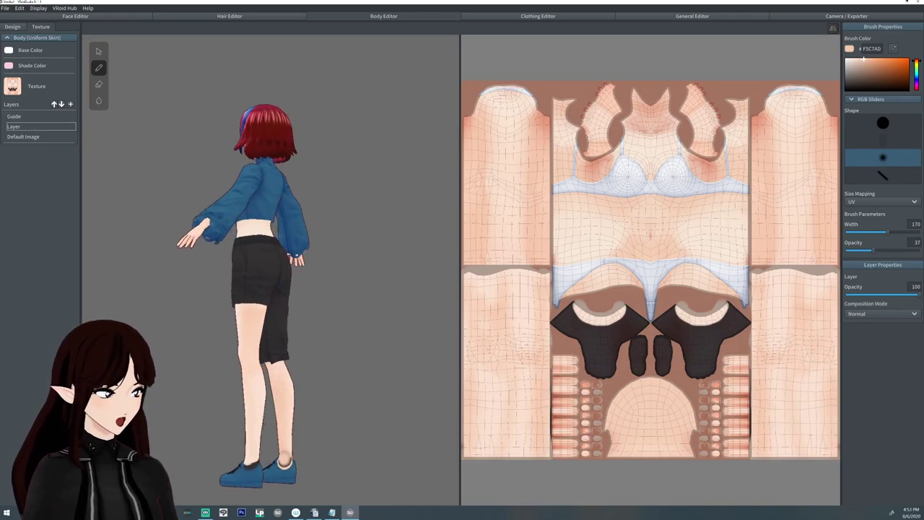
pyautogui.moveTo(273, 204)
pyautogui.mouseDown(button='right')
pyautogui.moveTo(354, 156)
pyautogui.moveTo(328, 145)
pyautogui.moveTo(281, 148)
pyautogui.moveTo(306, 159)
pyautogui.mouseUp(button='right')
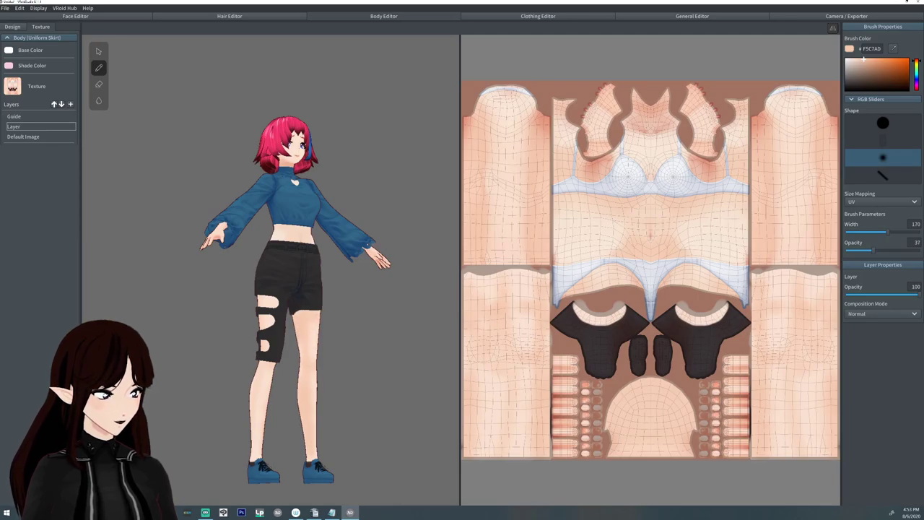
pyautogui.moveTo(354, 310)
pyautogui.mouseDown(button='right')
pyautogui.moveTo(263, 313)
pyautogui.moveTo(318, 315)
pyautogui.mouseUp(button='right')
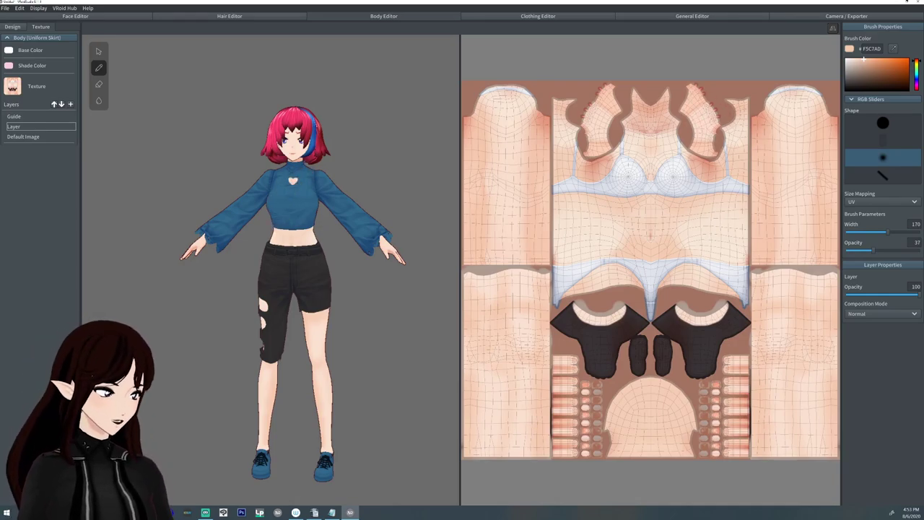
pyautogui.scroll(-1, 292, 294)
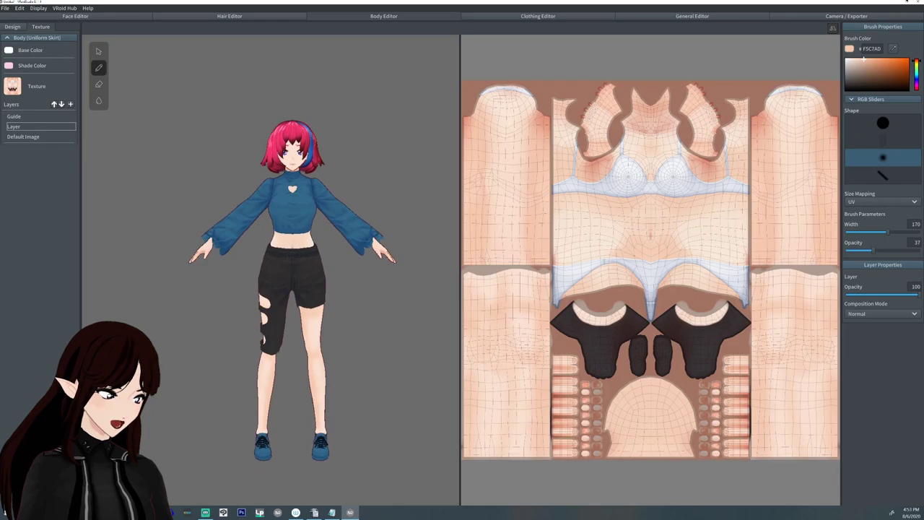
pyautogui.moveTo(216, 244)
pyautogui.mouseDown(button='right')
pyautogui.moveTo(364, 244)
pyautogui.moveTo(332, 244)
pyautogui.mouseUp(button='right')
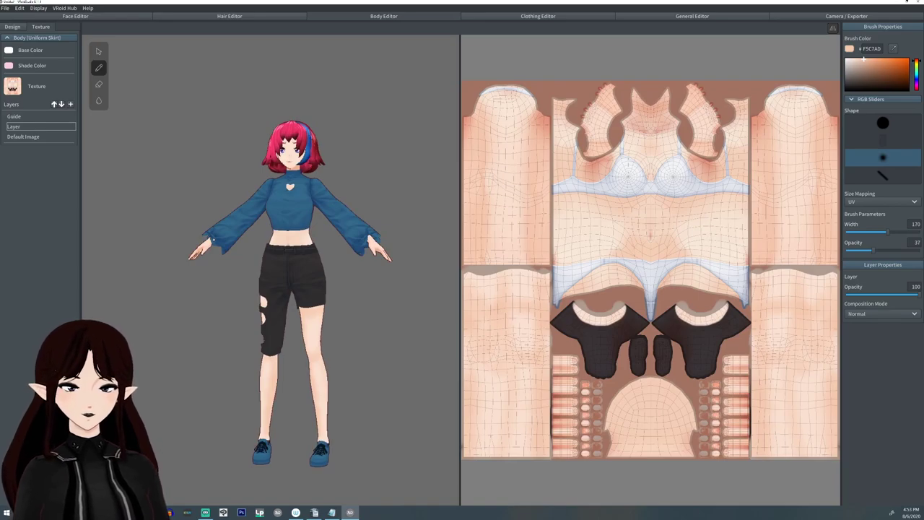
pyautogui.moveTo(332, 244); pyautogui.dragTo(341, 248, button='right')
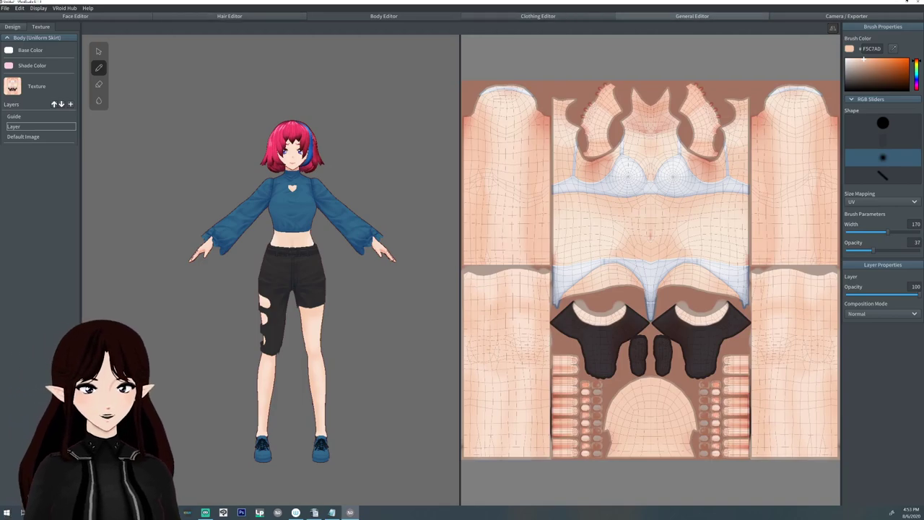
# In the Camera / Exporter, view the walking character, then play the Won animation and stop it in the hand-to-forehead pose.
pyautogui.click(846, 15)
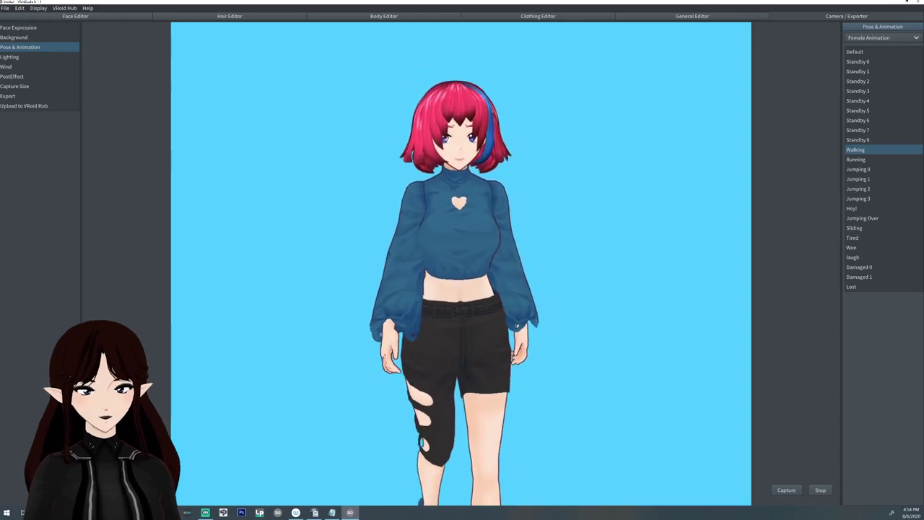
pyautogui.scroll(-3, 461, 263)
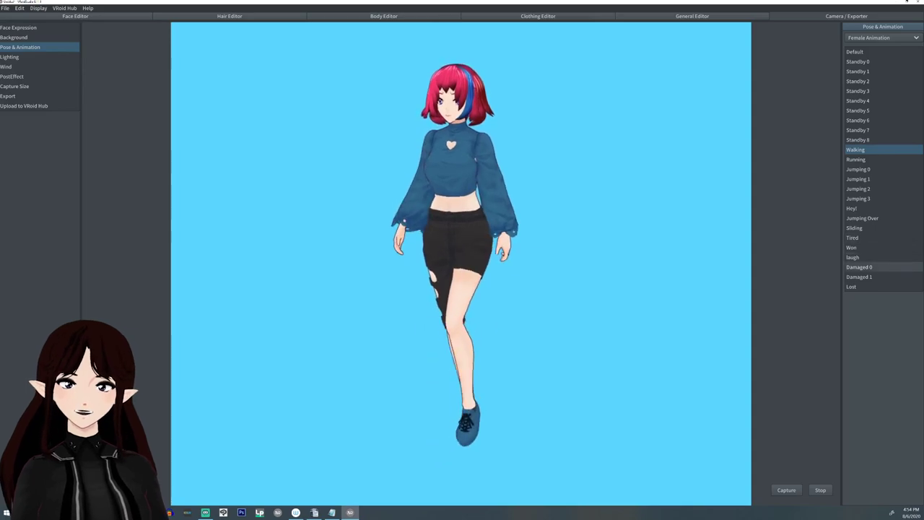
pyautogui.click(855, 248)
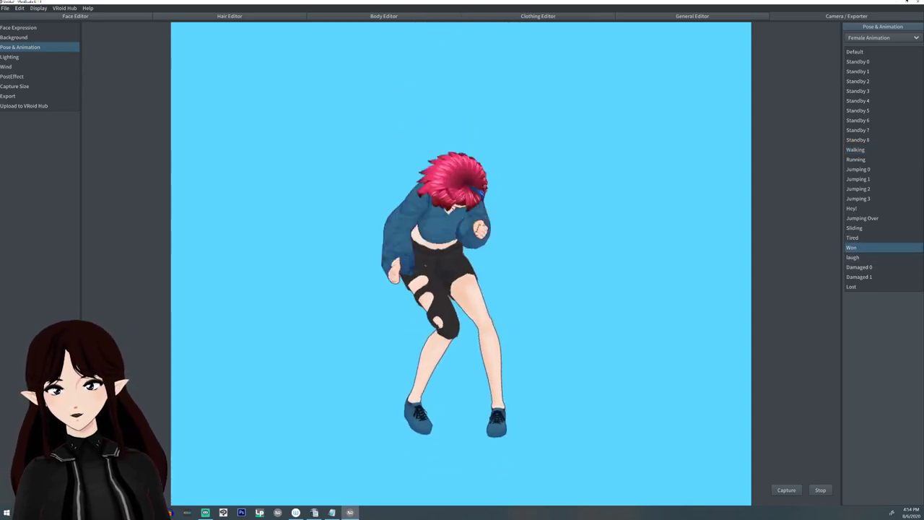
pyautogui.click(820, 489)
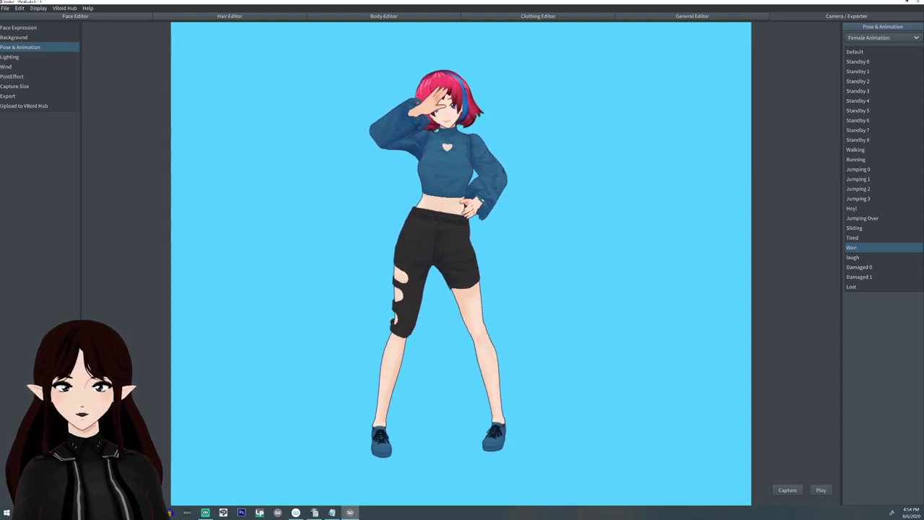
# Examine the posed character at full length and close up on the face, hair and cropped top.
pyautogui.scroll(1, 460, 264)
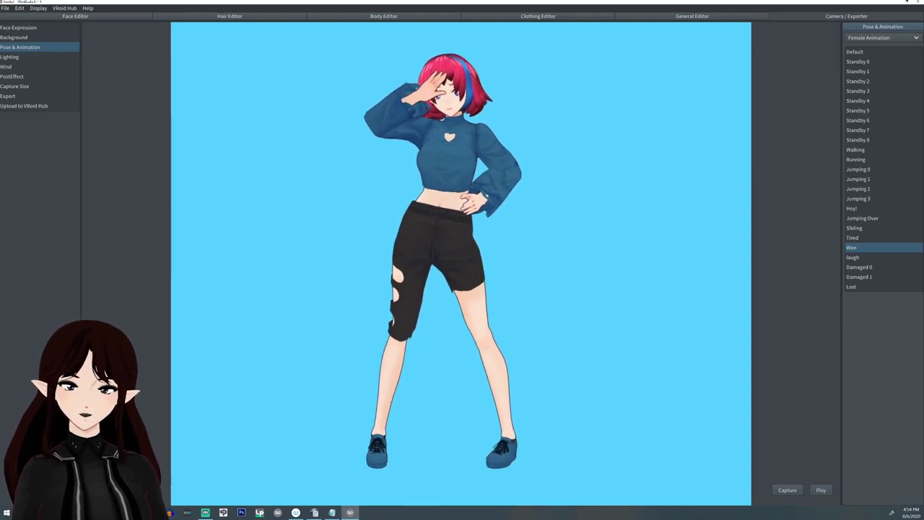
pyautogui.scroll(1, 461, 263)
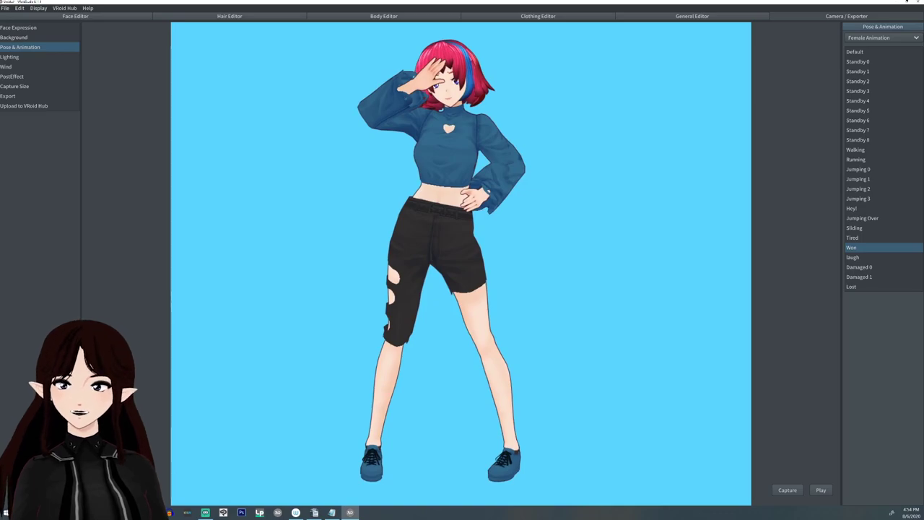
pyautogui.scroll(-1, 460, 264)
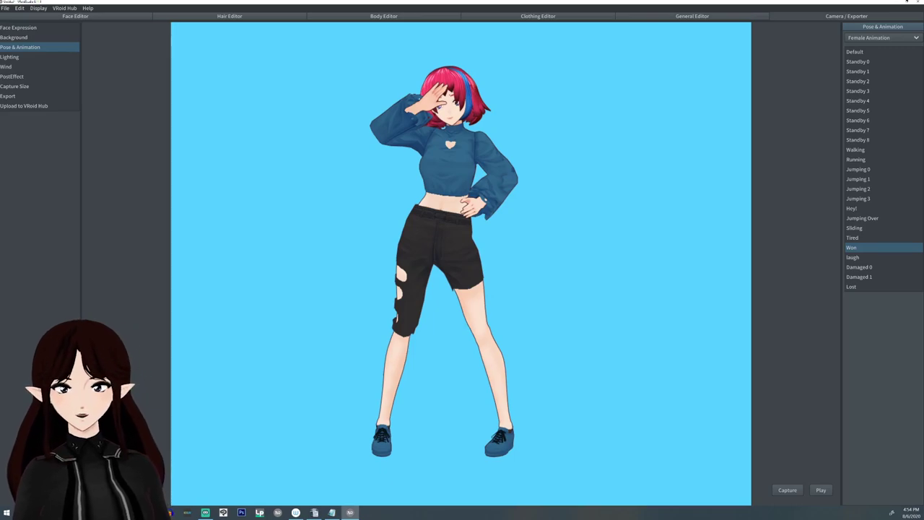
pyautogui.moveTo(461, 263); pyautogui.dragTo(390, 263, button='right')
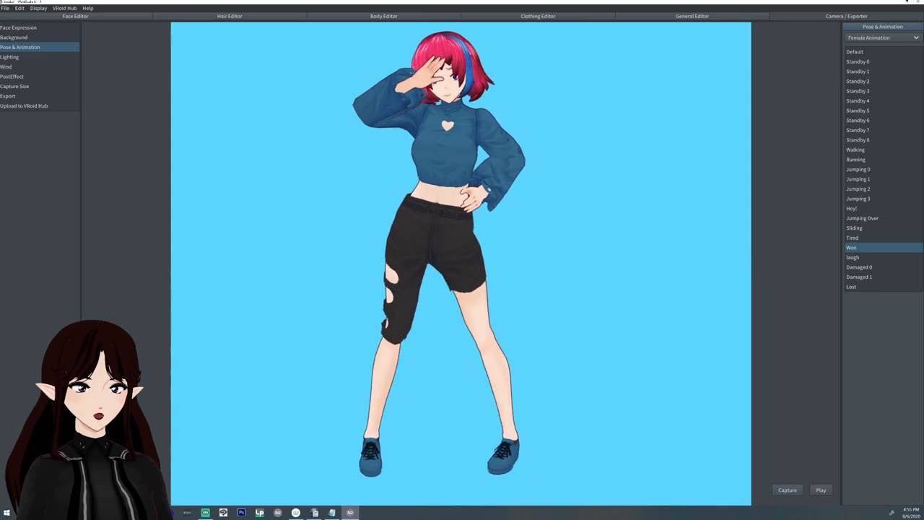
pyautogui.scroll(2, 460, 264)
pyautogui.moveTo(460, 202); pyautogui.dragTo(461, 379, button='middle')
pyautogui.scroll(4, 461, 264)
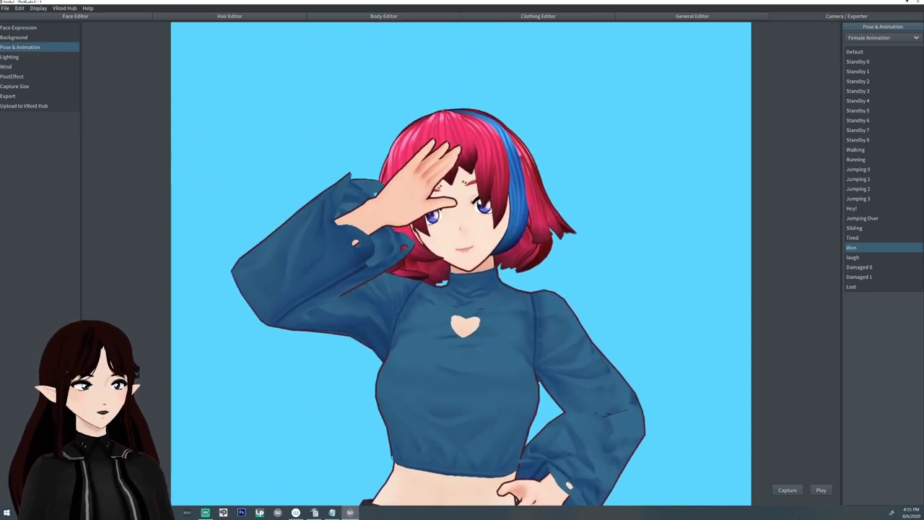